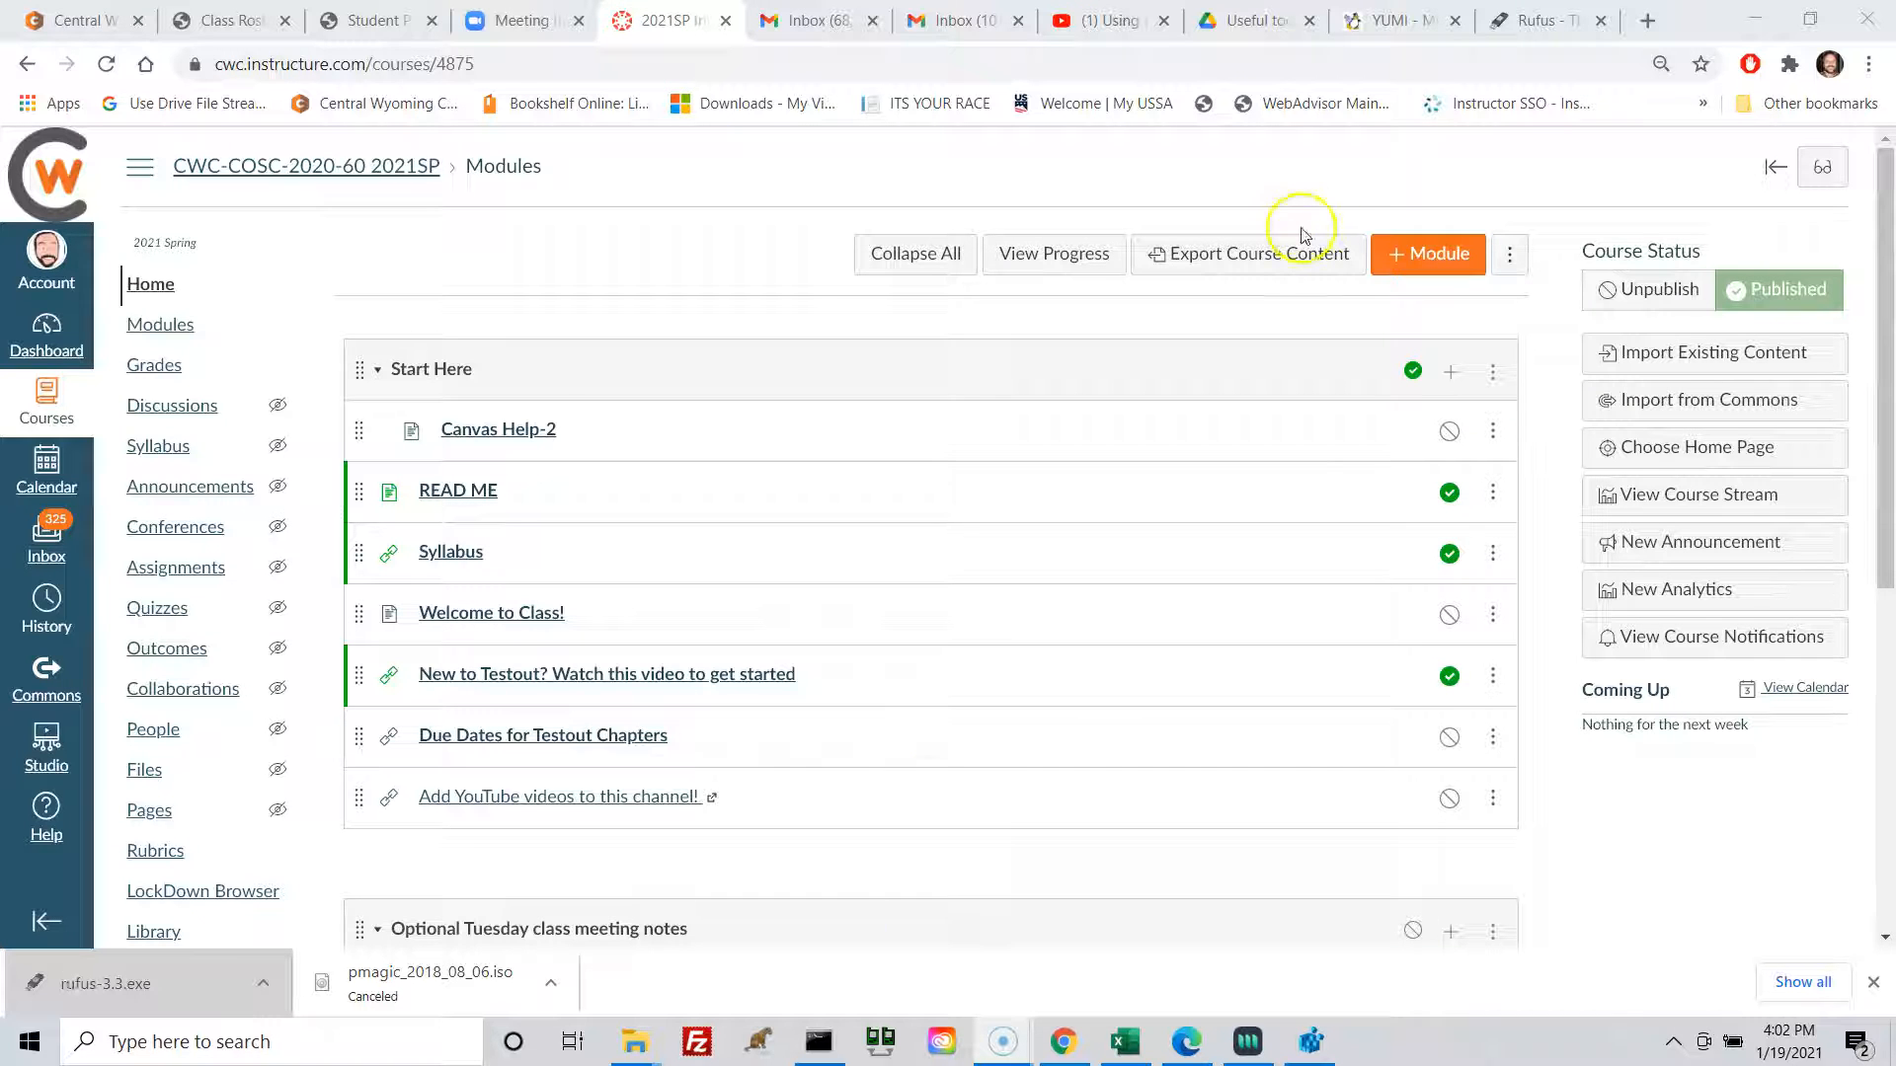
# Search Google for "windows to go" in a new tab, closing it after looking over the results
pyautogui.click(1646, 21)
pyautogui.write('windoww')
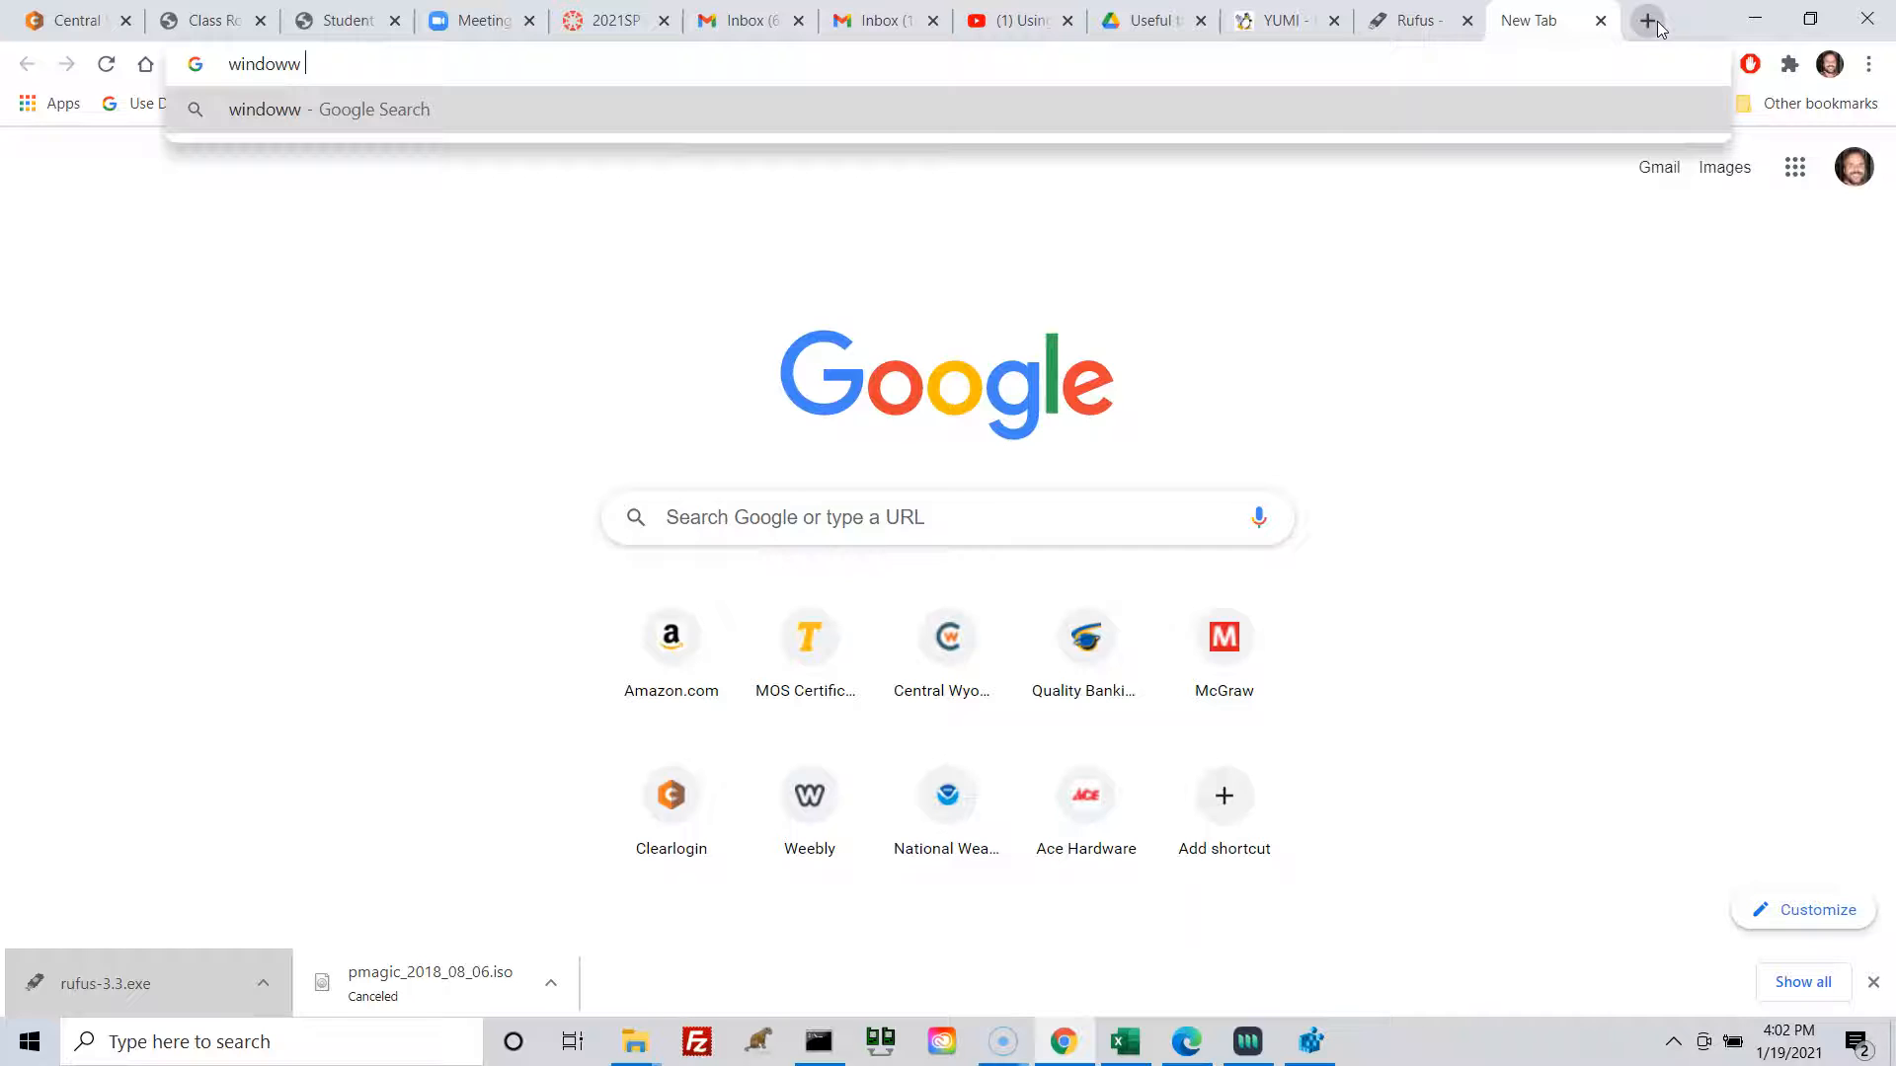
pyautogui.press('BackSpace')
pyautogui.write('s to go')
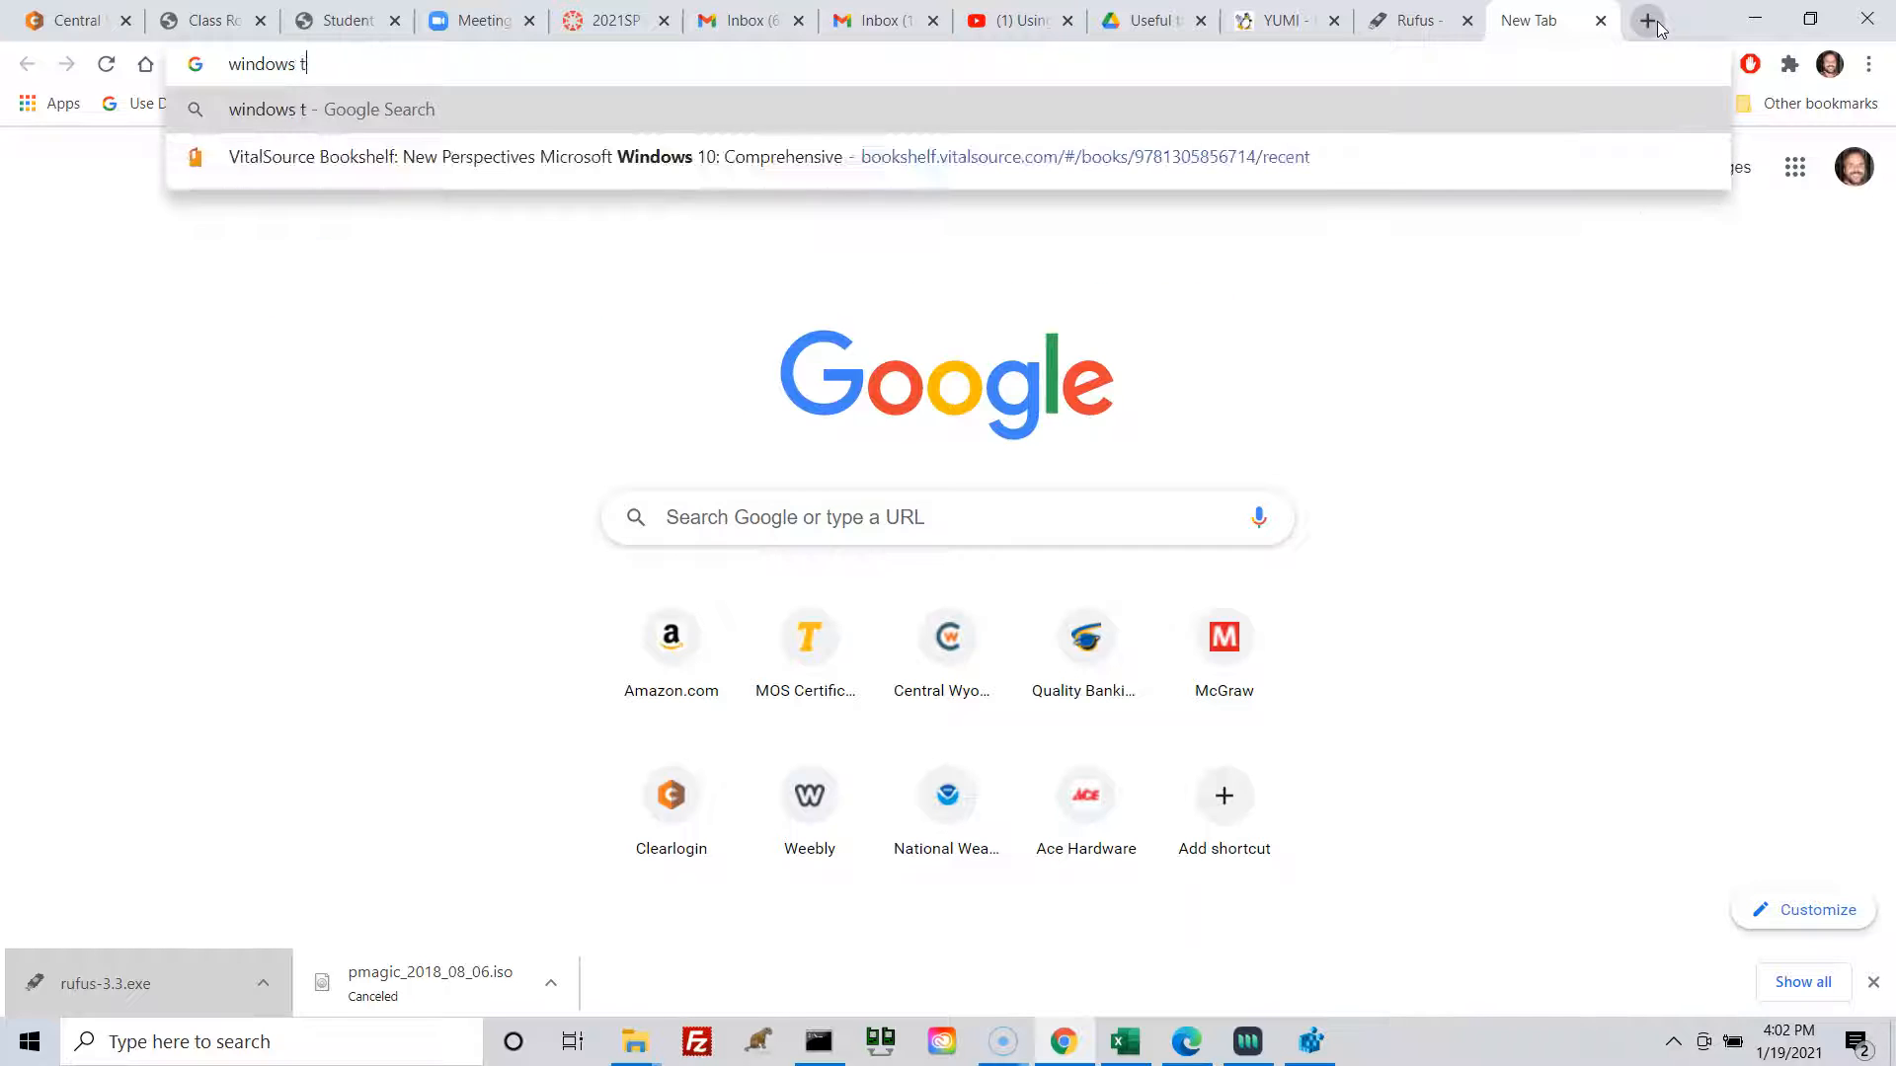
pyautogui.press('Return')
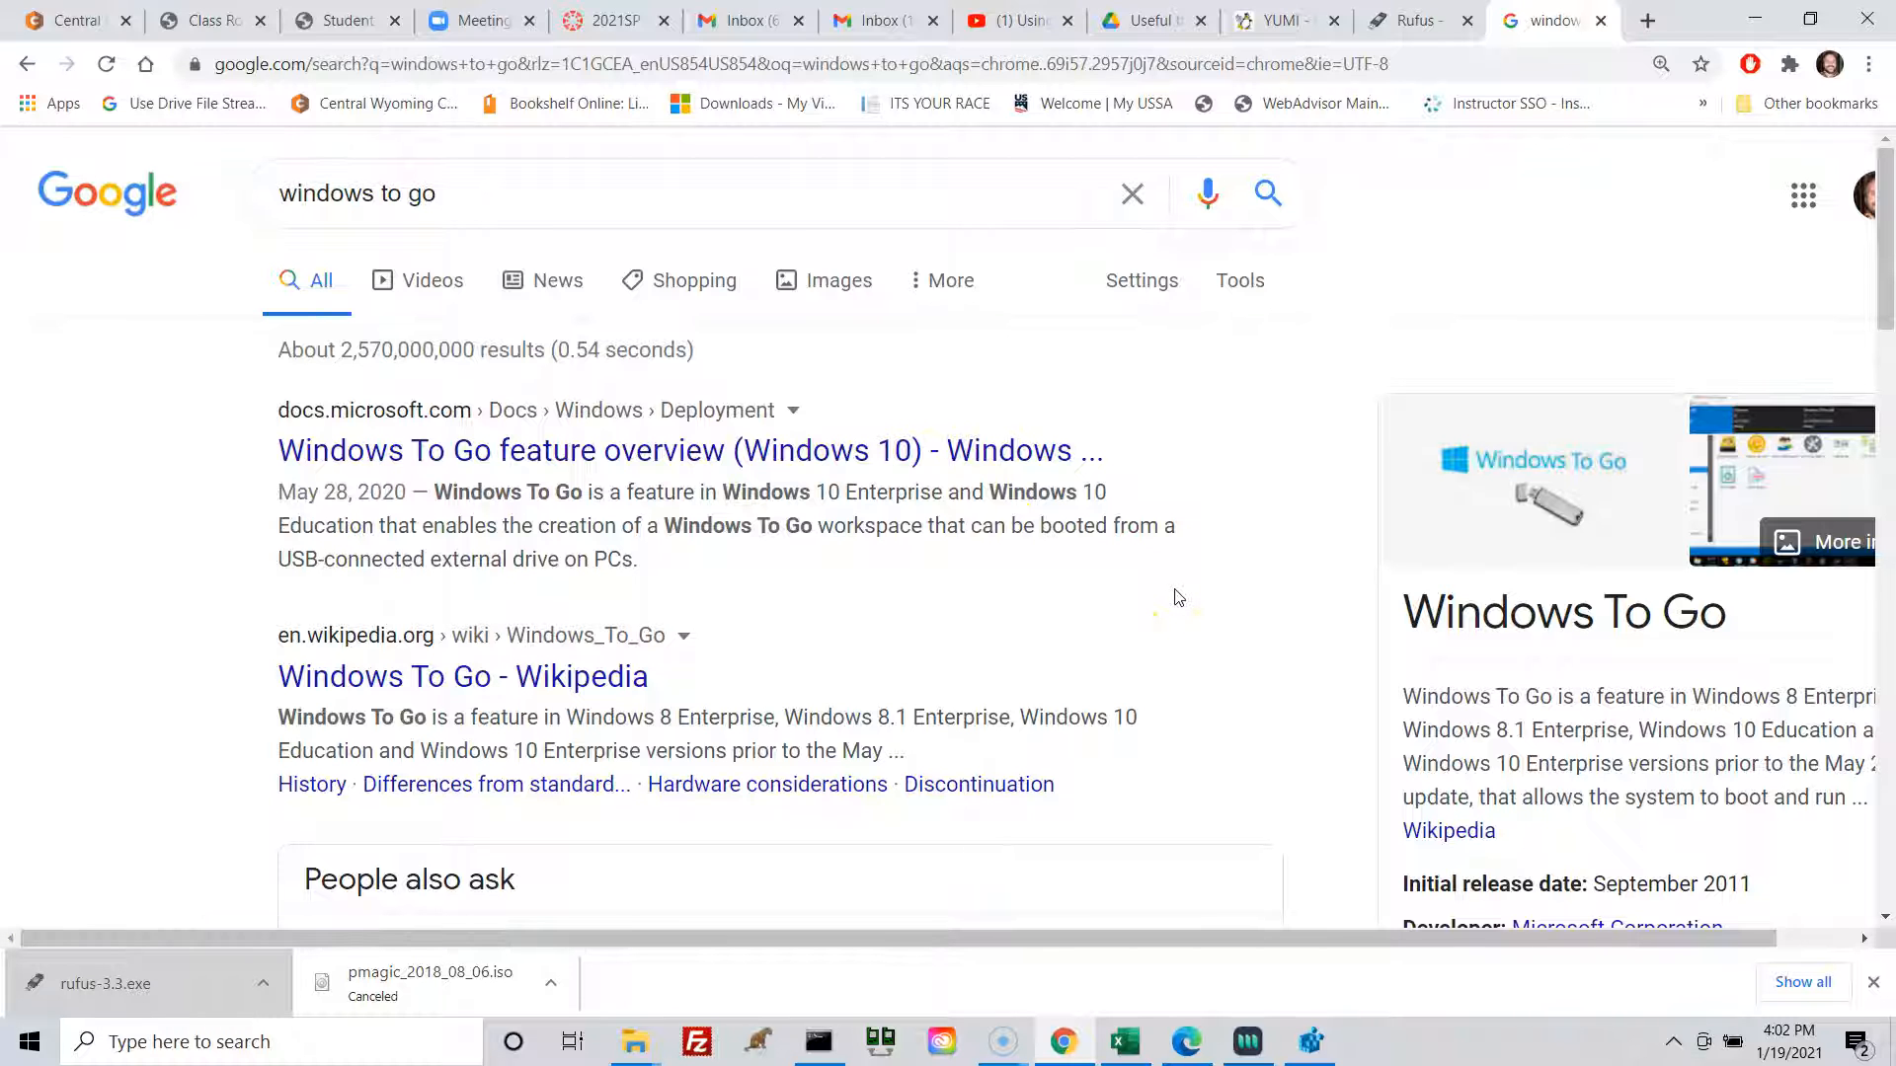
pyautogui.moveTo(1755, 940); pyautogui.dragTo(1834, 942)
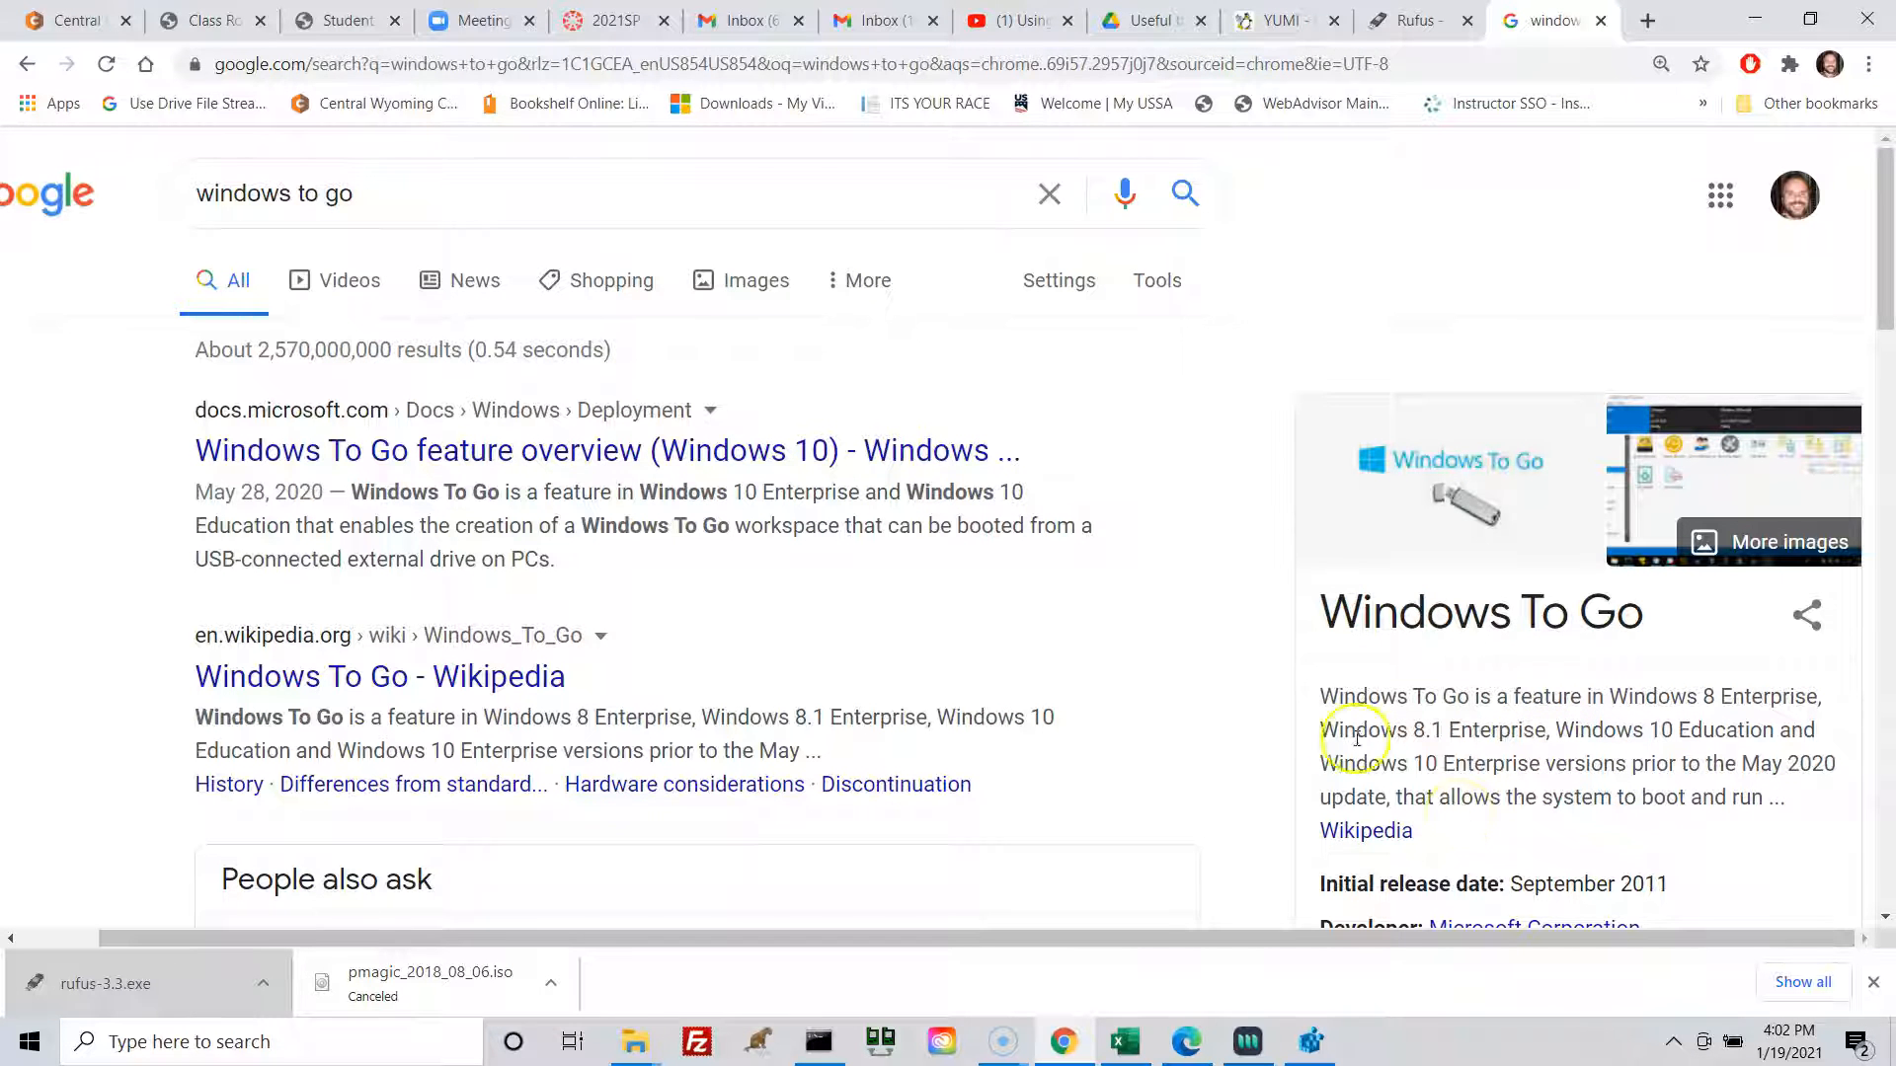
pyautogui.scroll(-3, 1333, 726)
pyautogui.scroll(3, 1346, 742)
pyautogui.click(1601, 20)
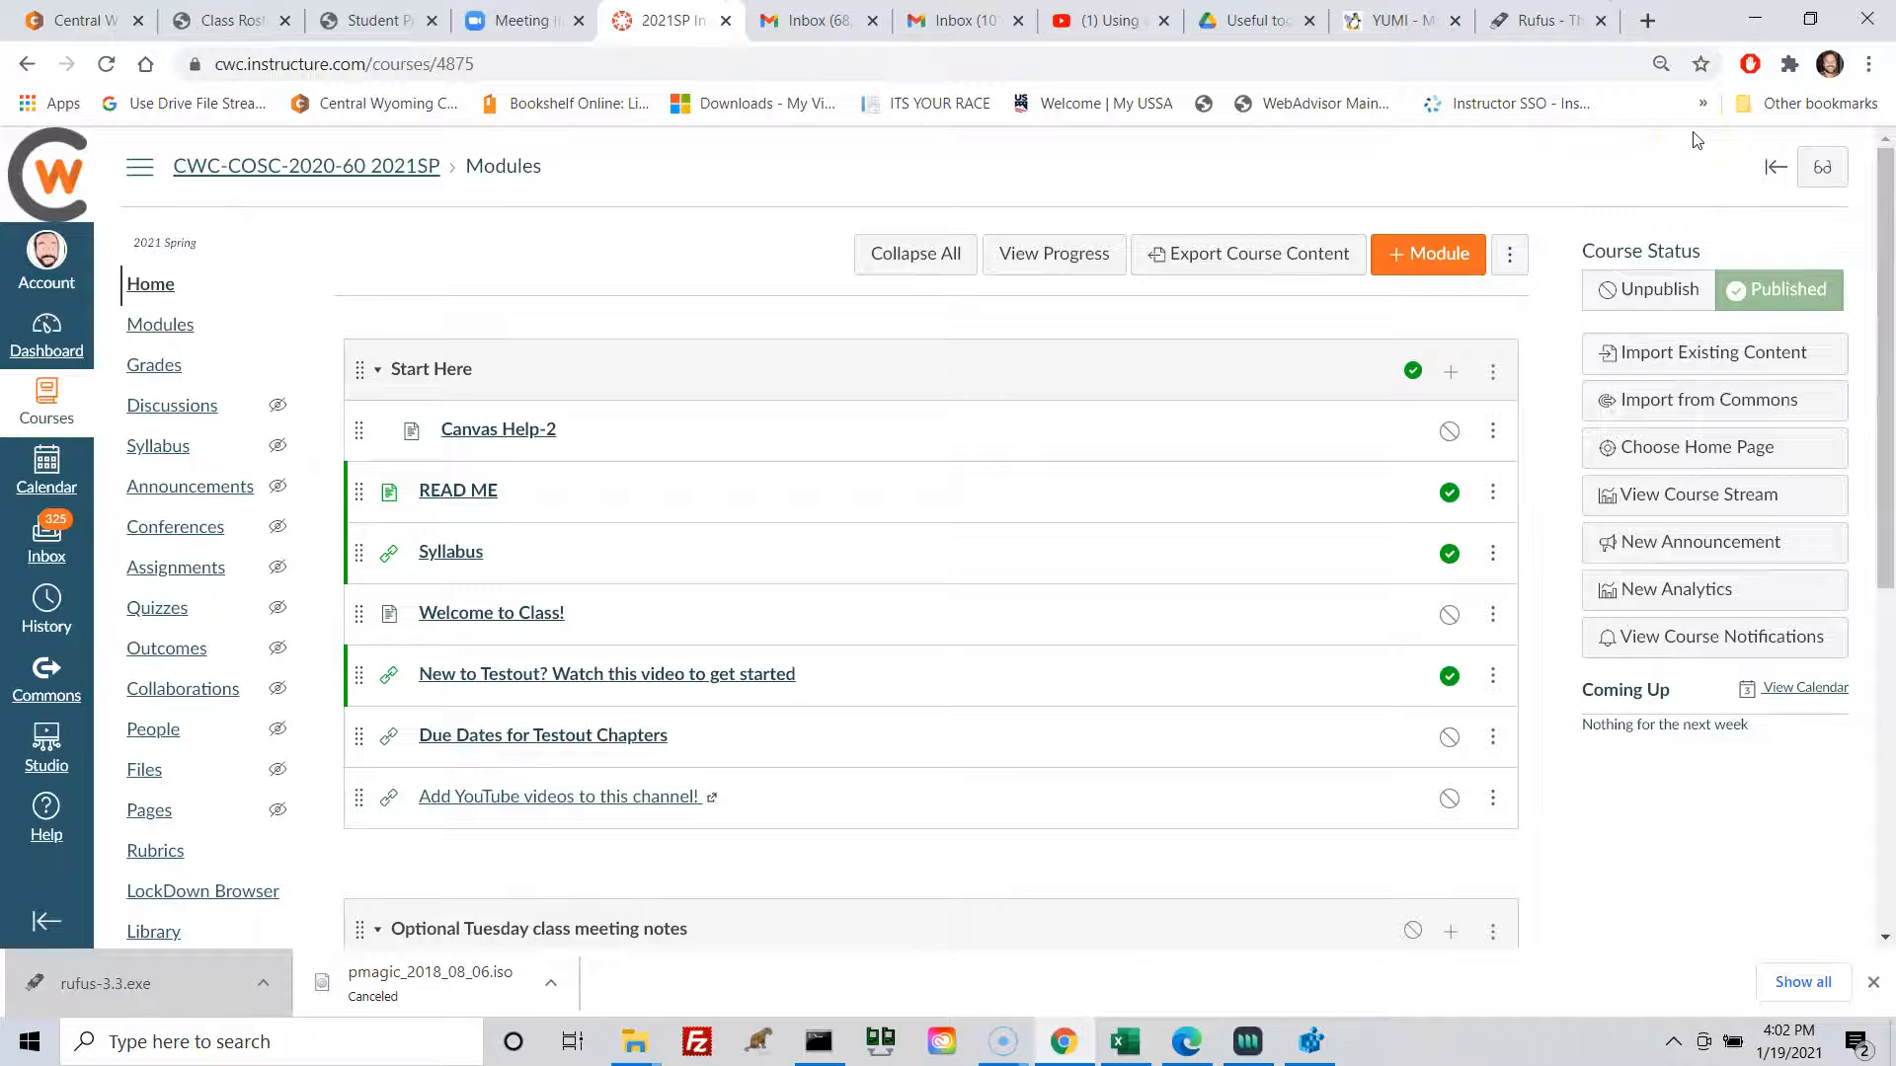
# View the open YUMI and Rufus web pages and highlight the web address of each
pyautogui.click(1402, 12)
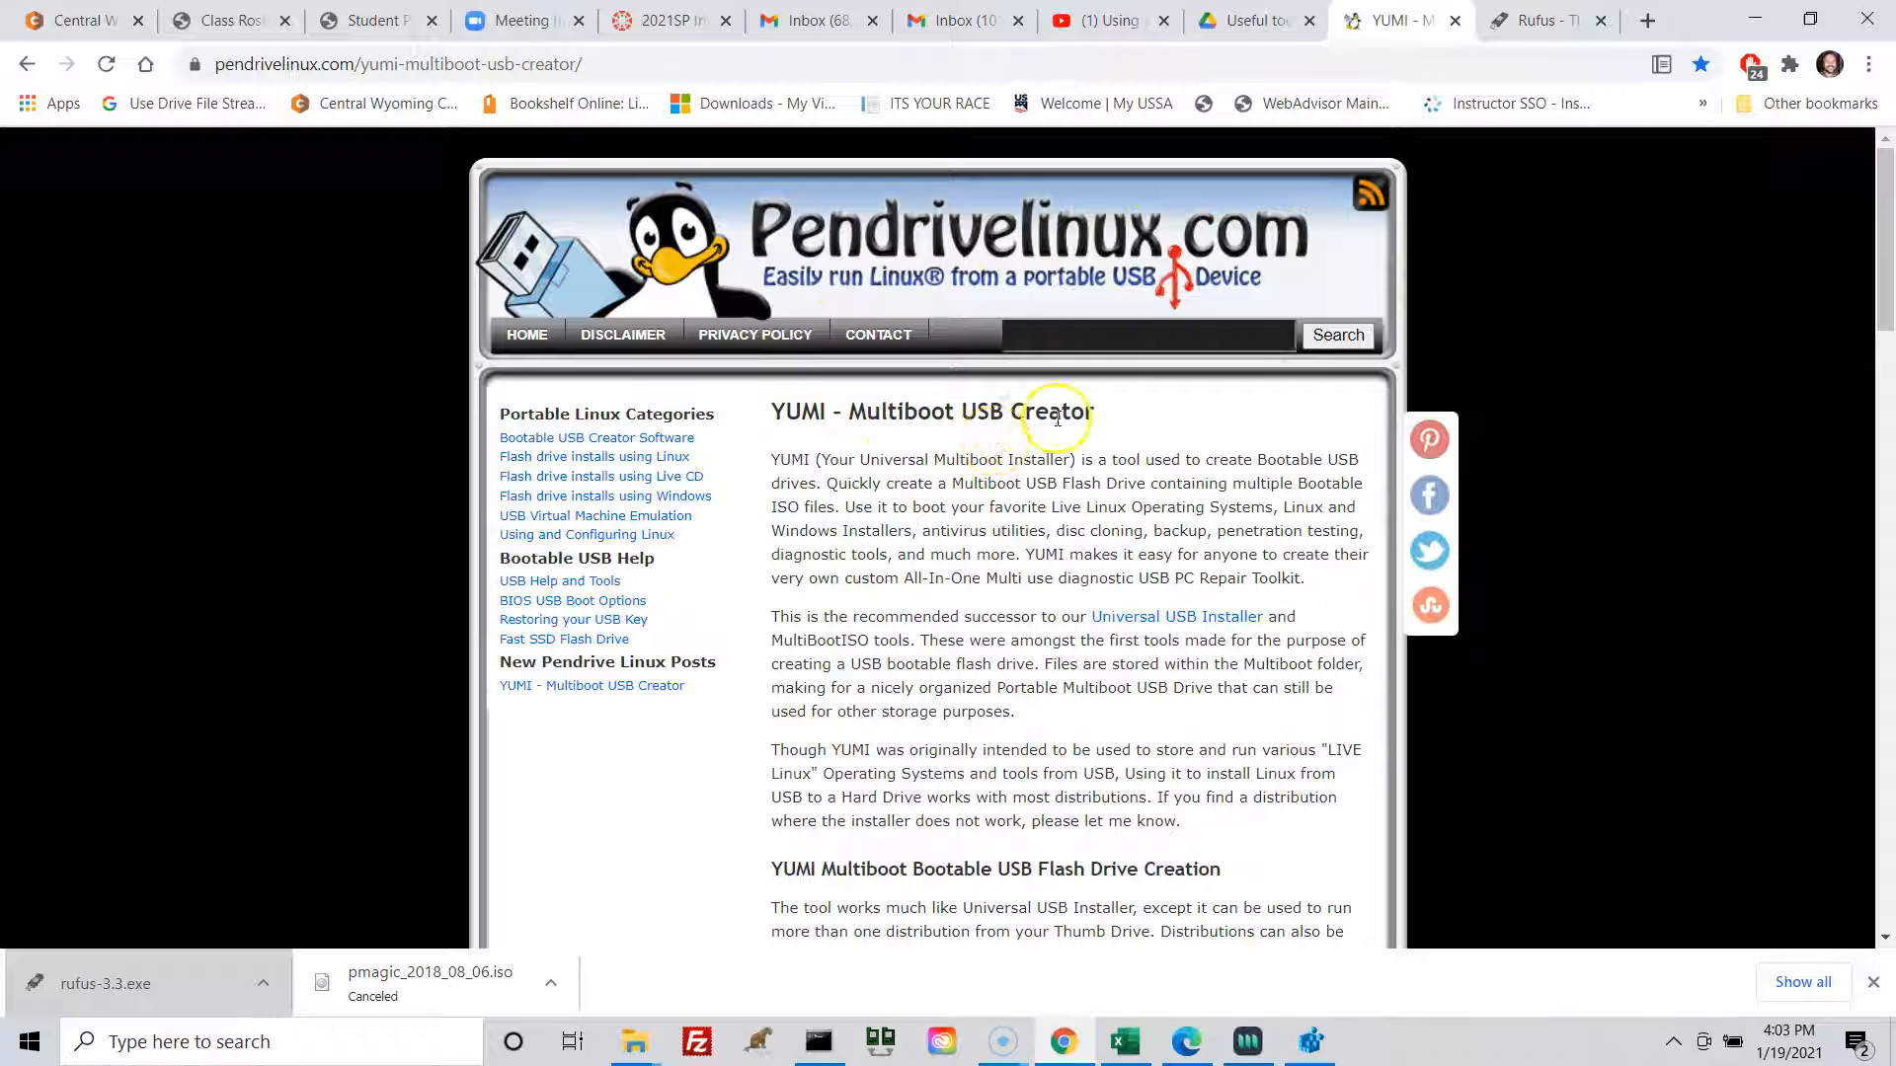
pyautogui.click(1531, 19)
pyautogui.scroll(10, 1005, 437)
pyautogui.scroll(5, 1005, 437)
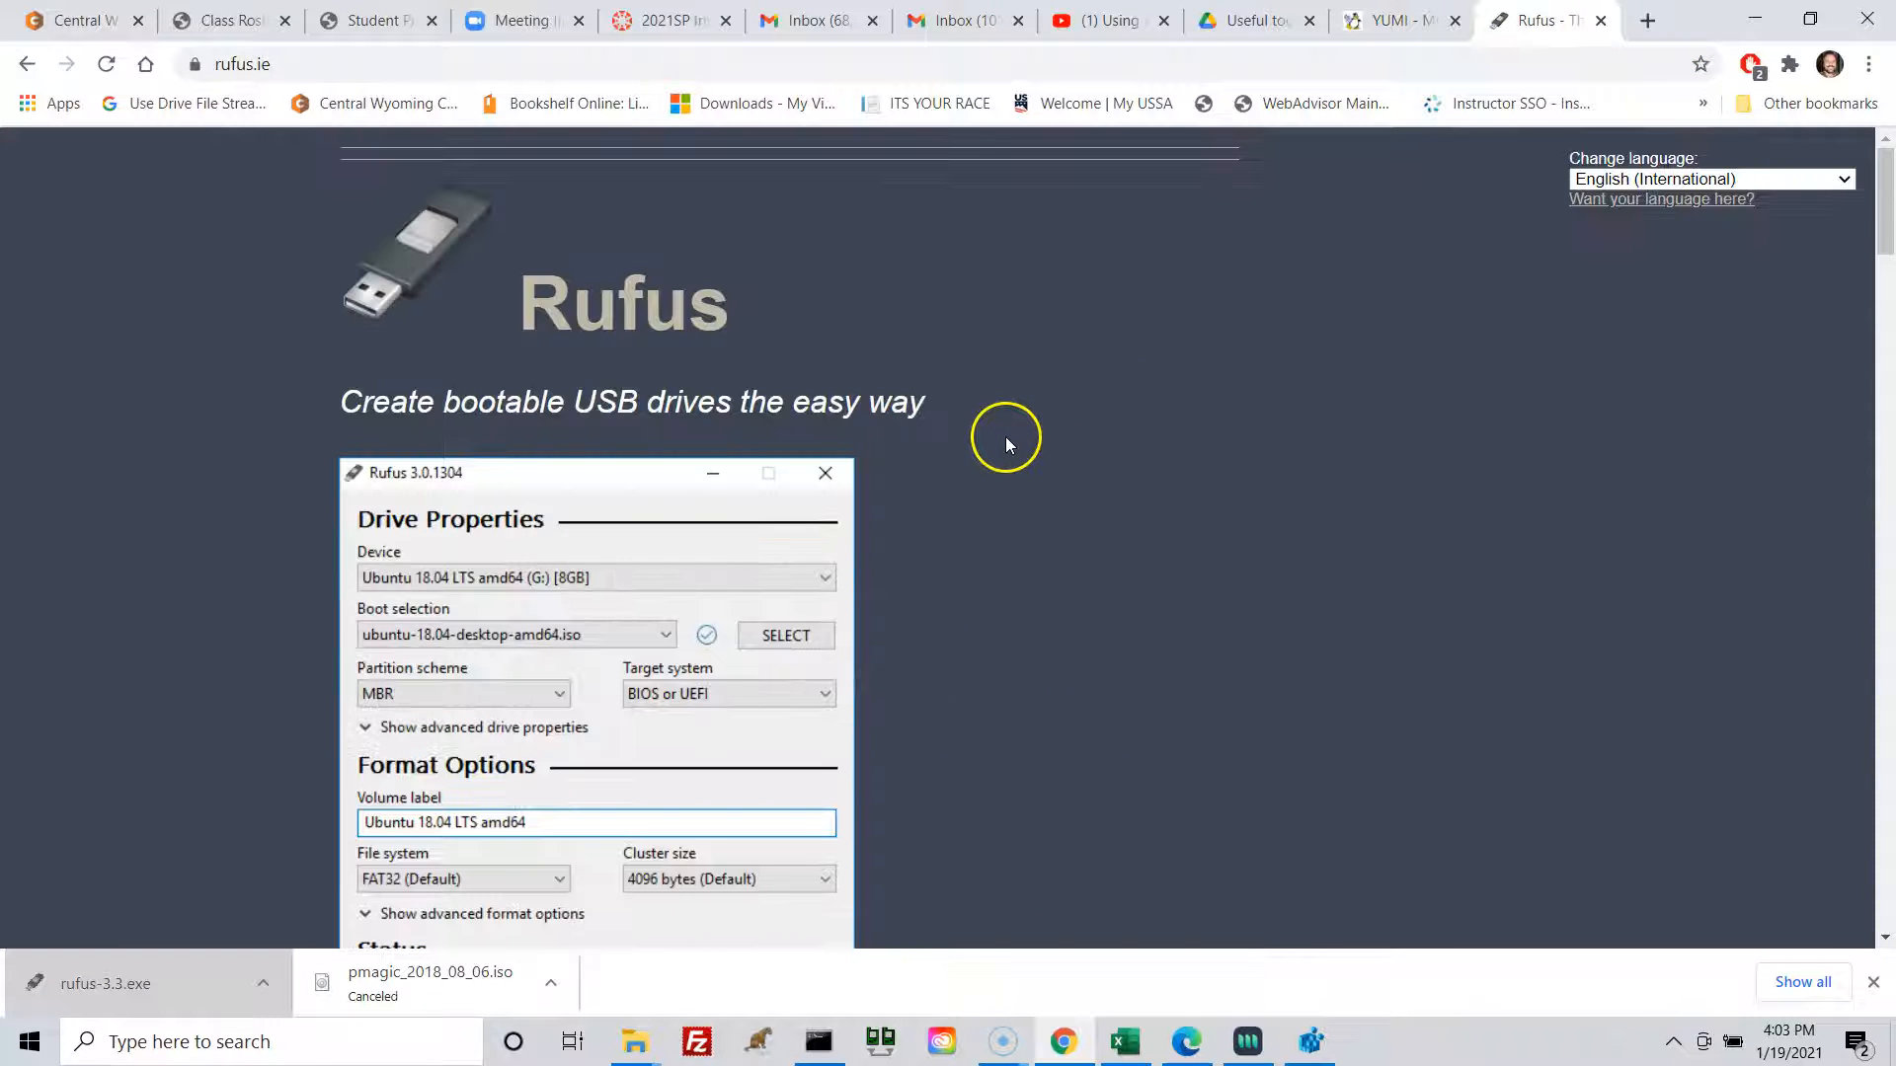
pyautogui.click(267, 63)
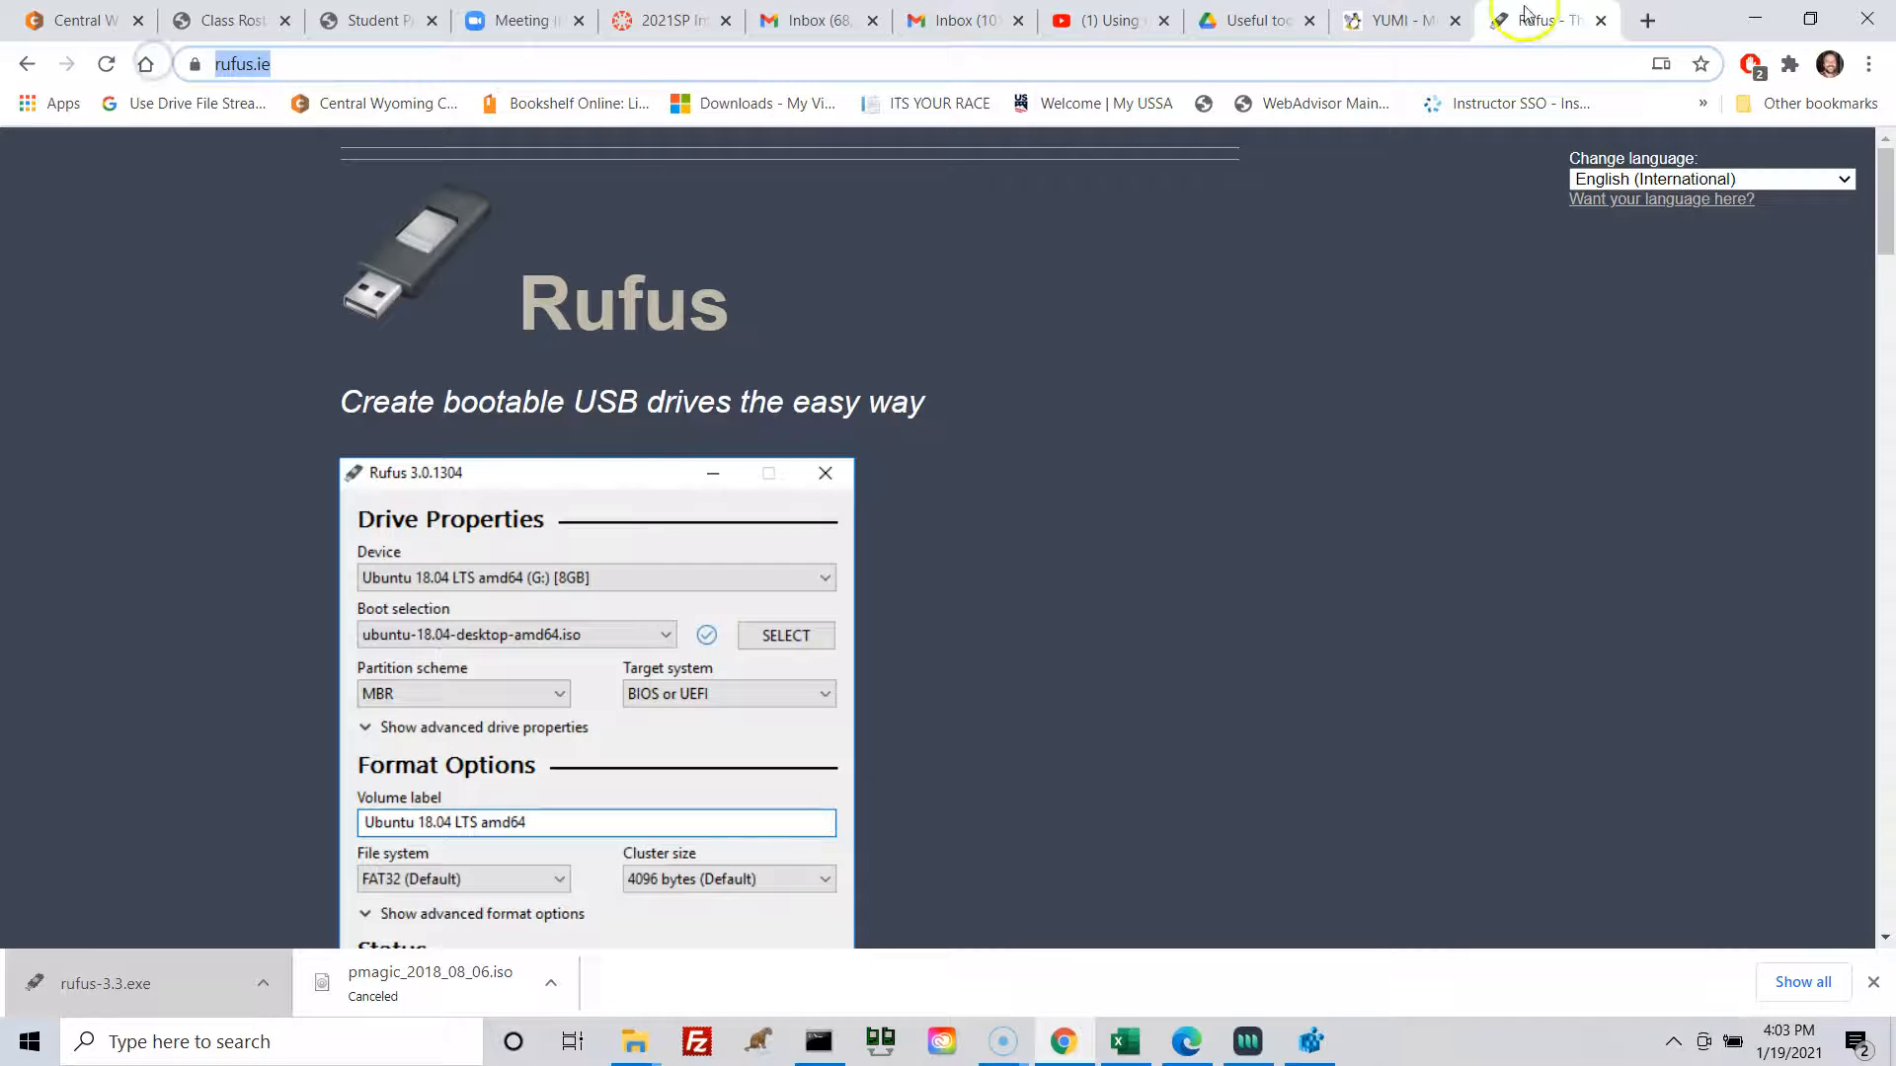
pyautogui.click(1385, 20)
pyautogui.moveTo(592, 63); pyautogui.dragTo(193, 21)
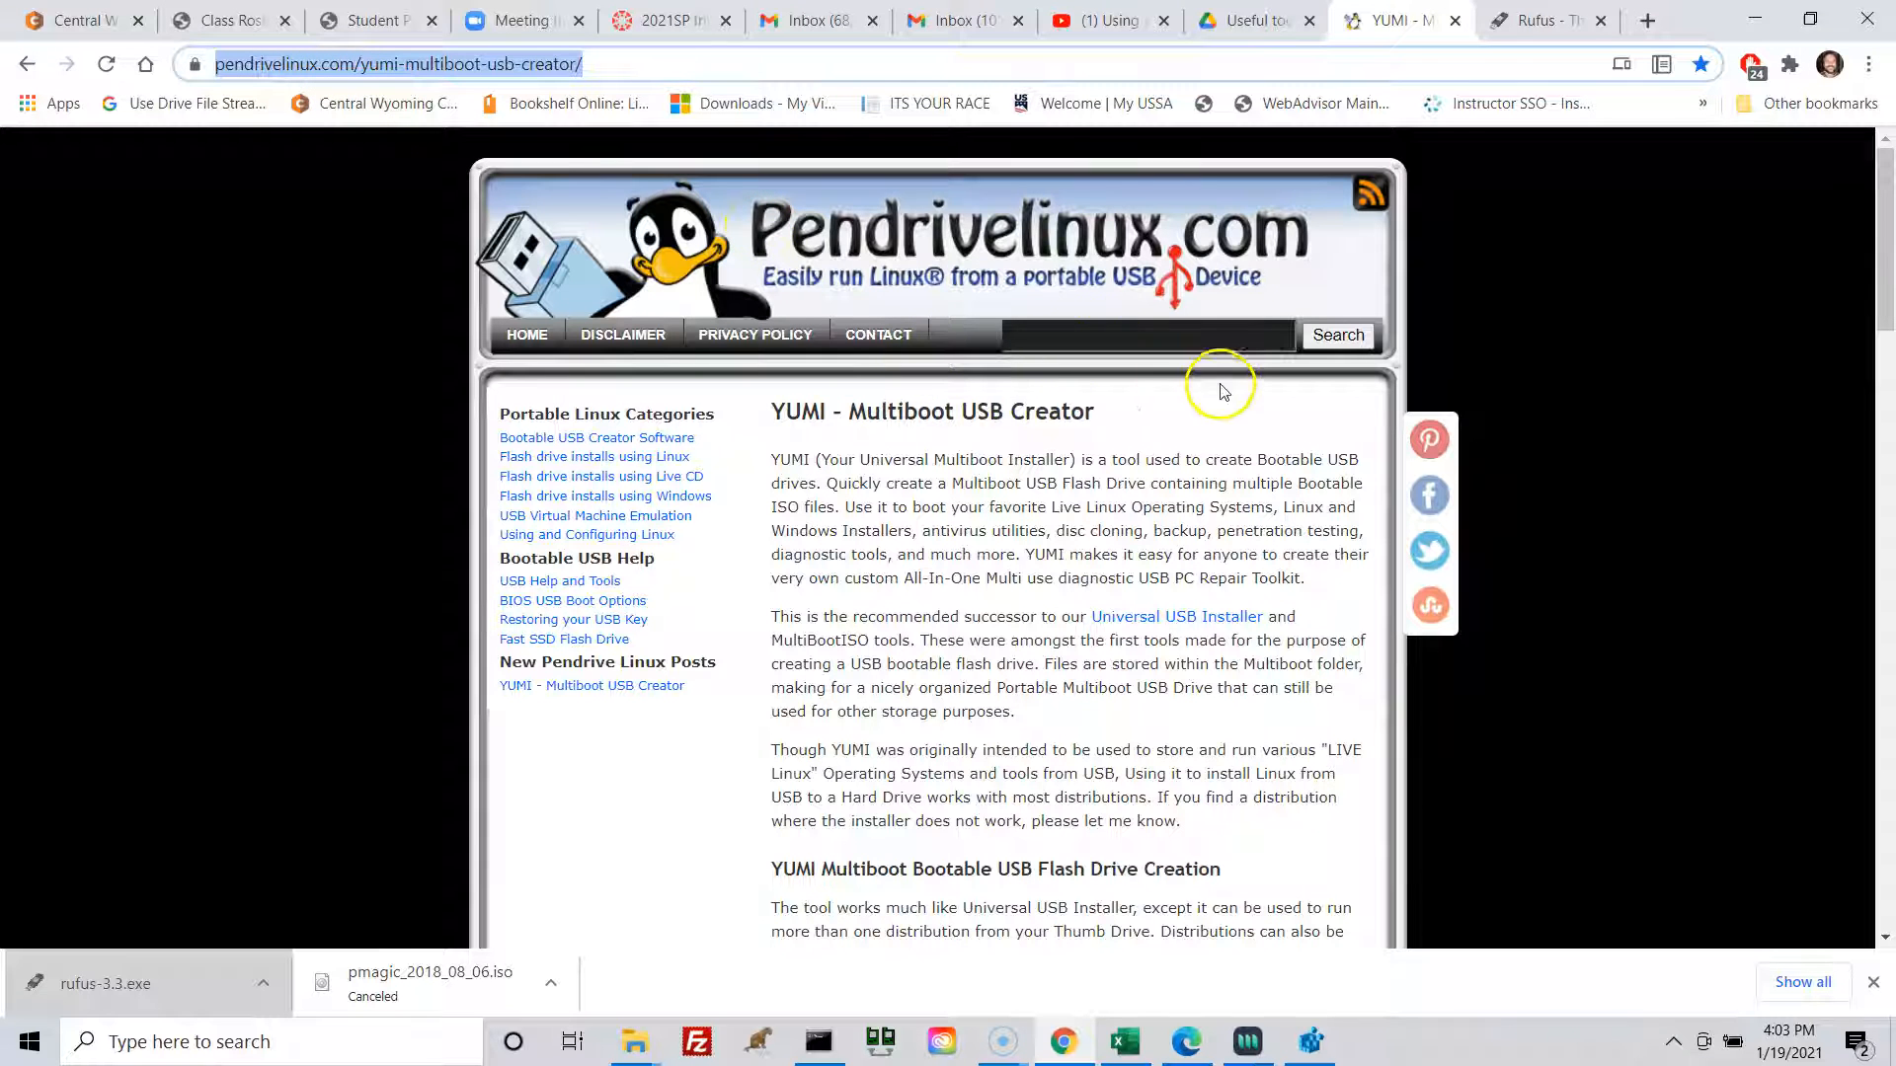
# Switch to Google Drive and open the Computer Tech Lab shared drive
pyautogui.click(1251, 20)
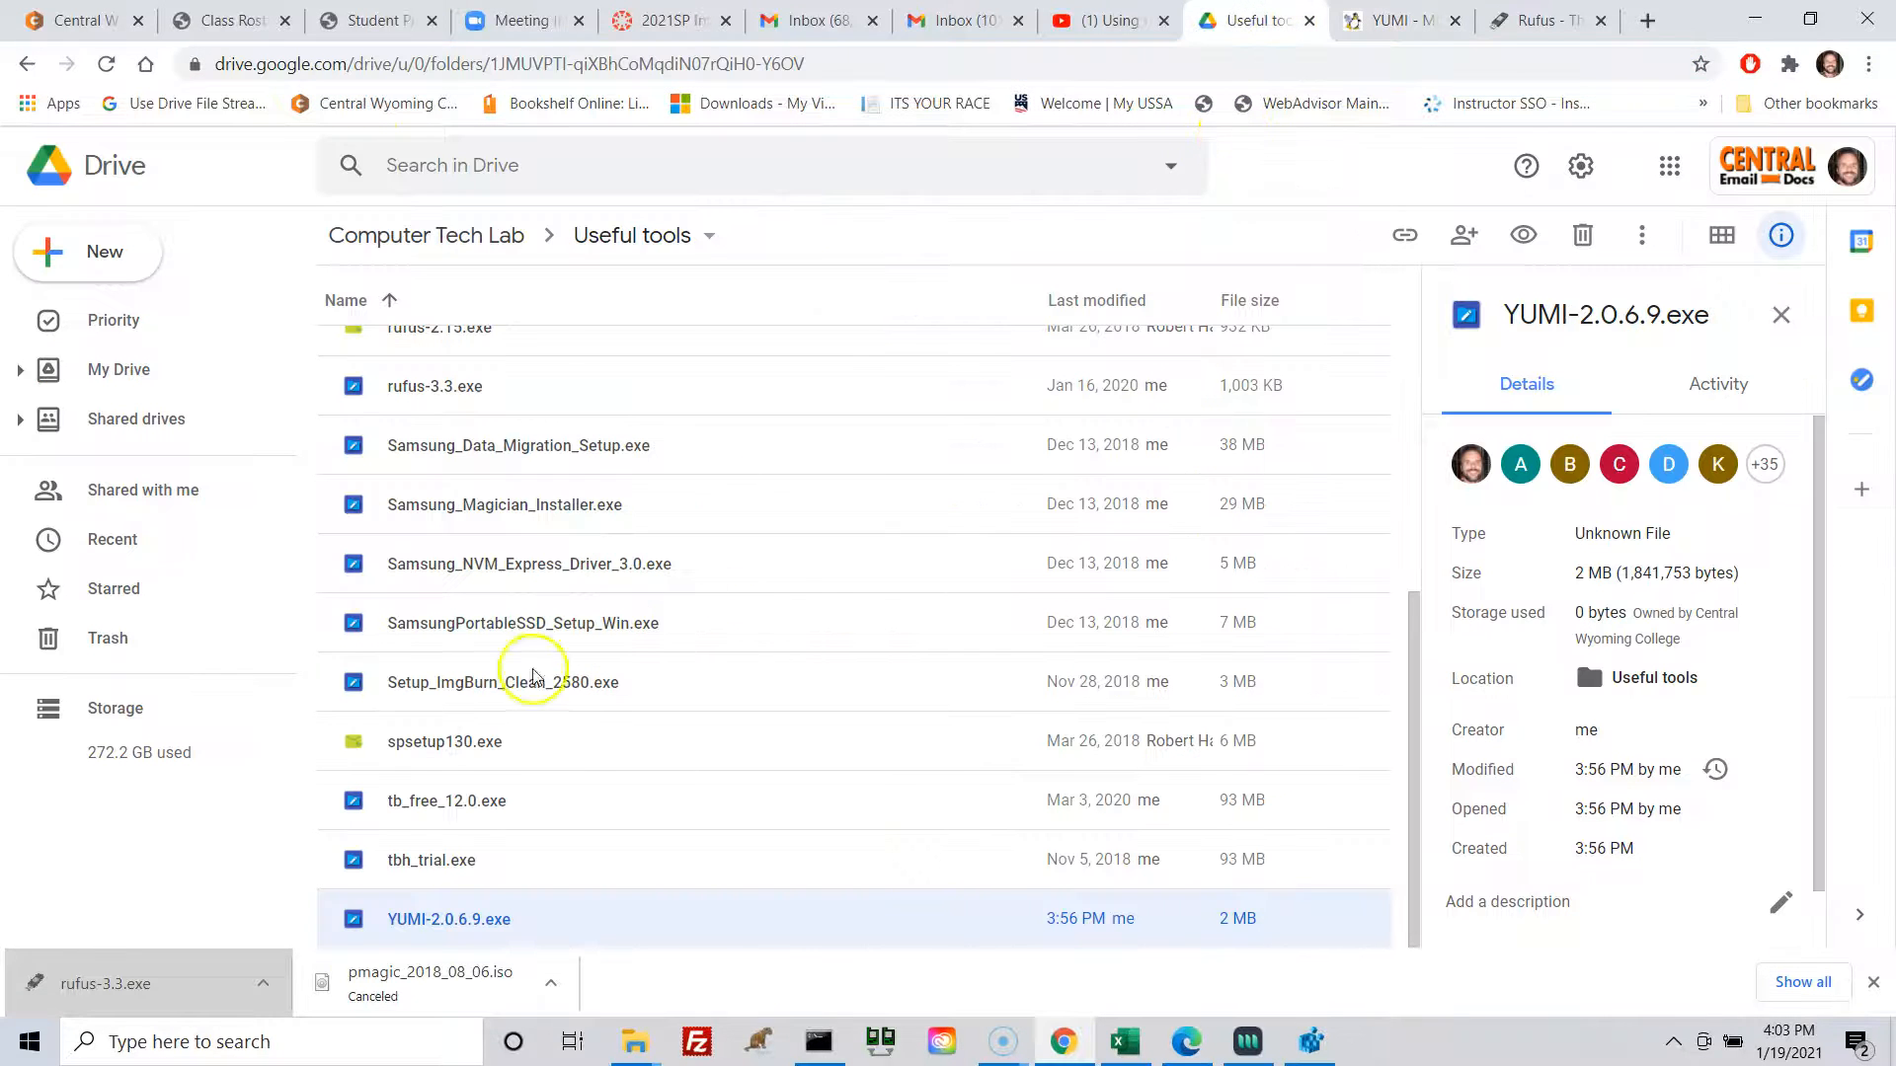
pyautogui.click(79, 186)
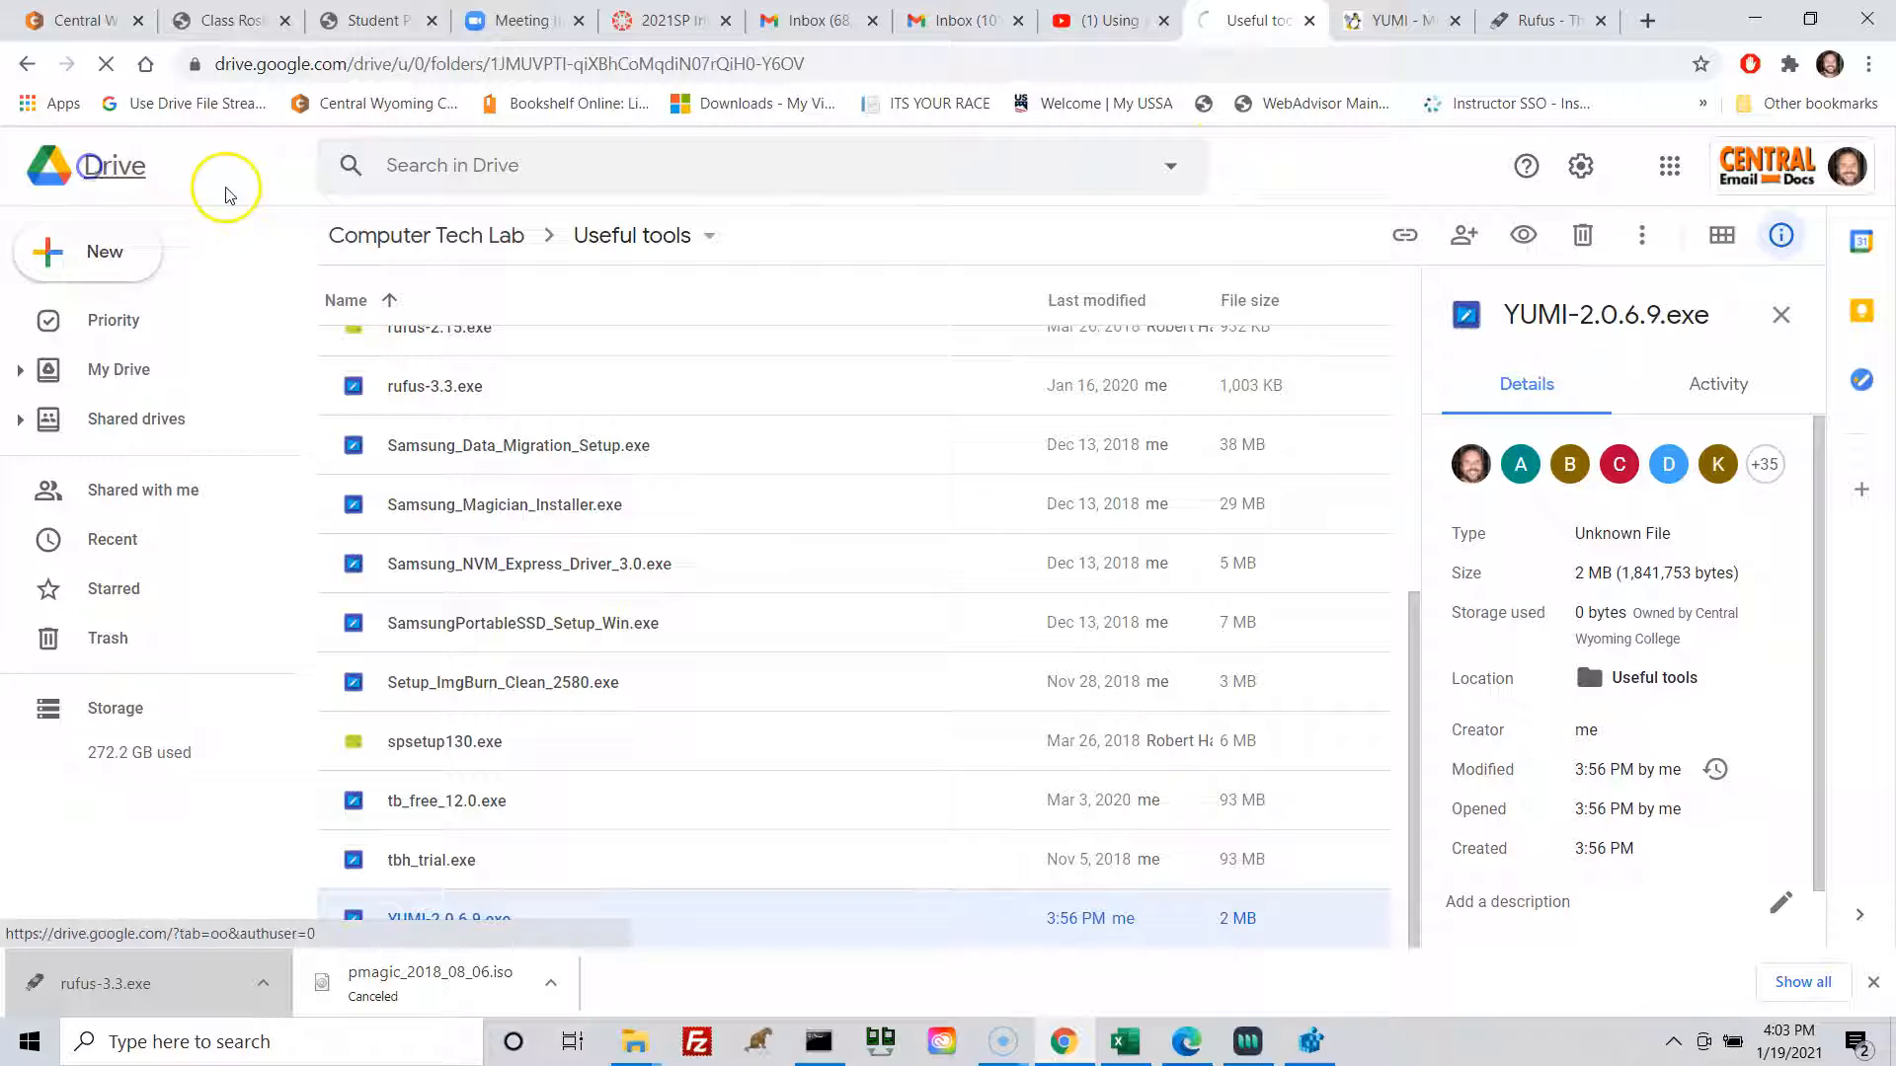
pyautogui.click(114, 423)
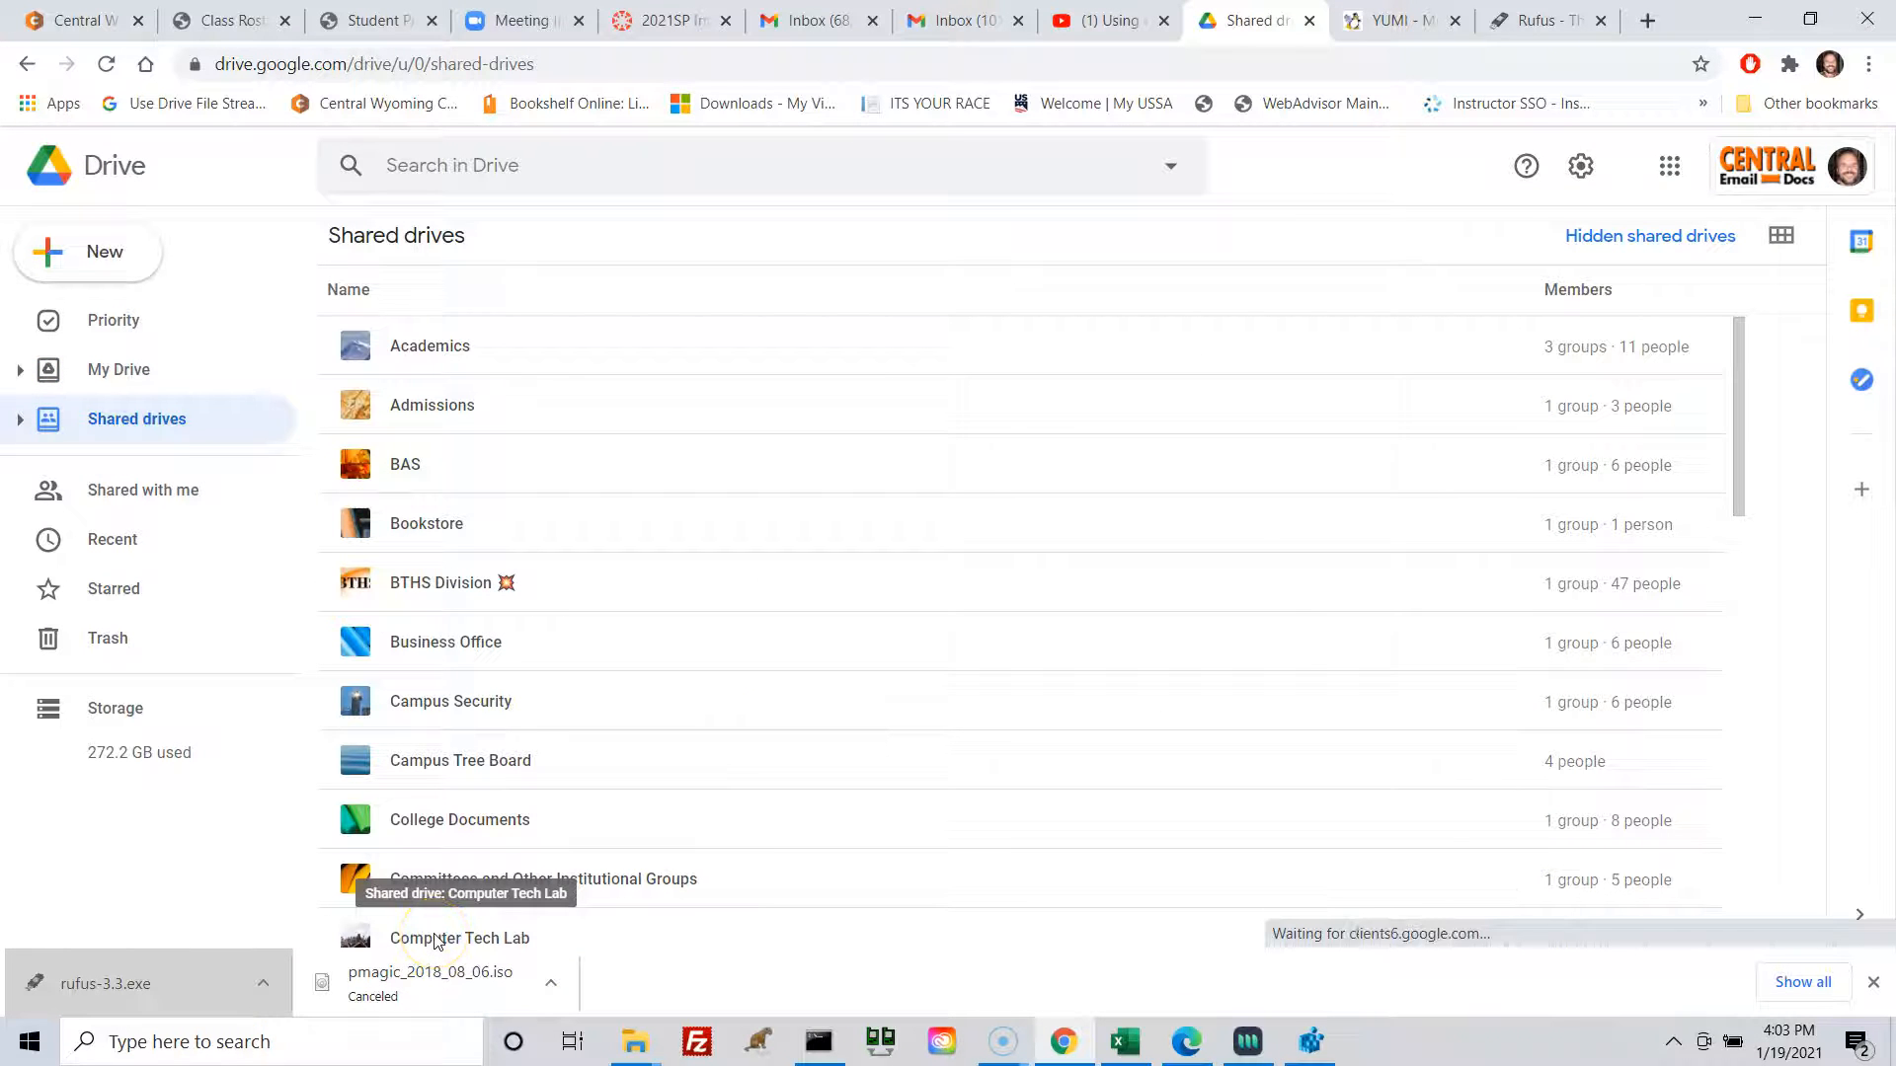
pyautogui.scroll(-1, 437, 940)
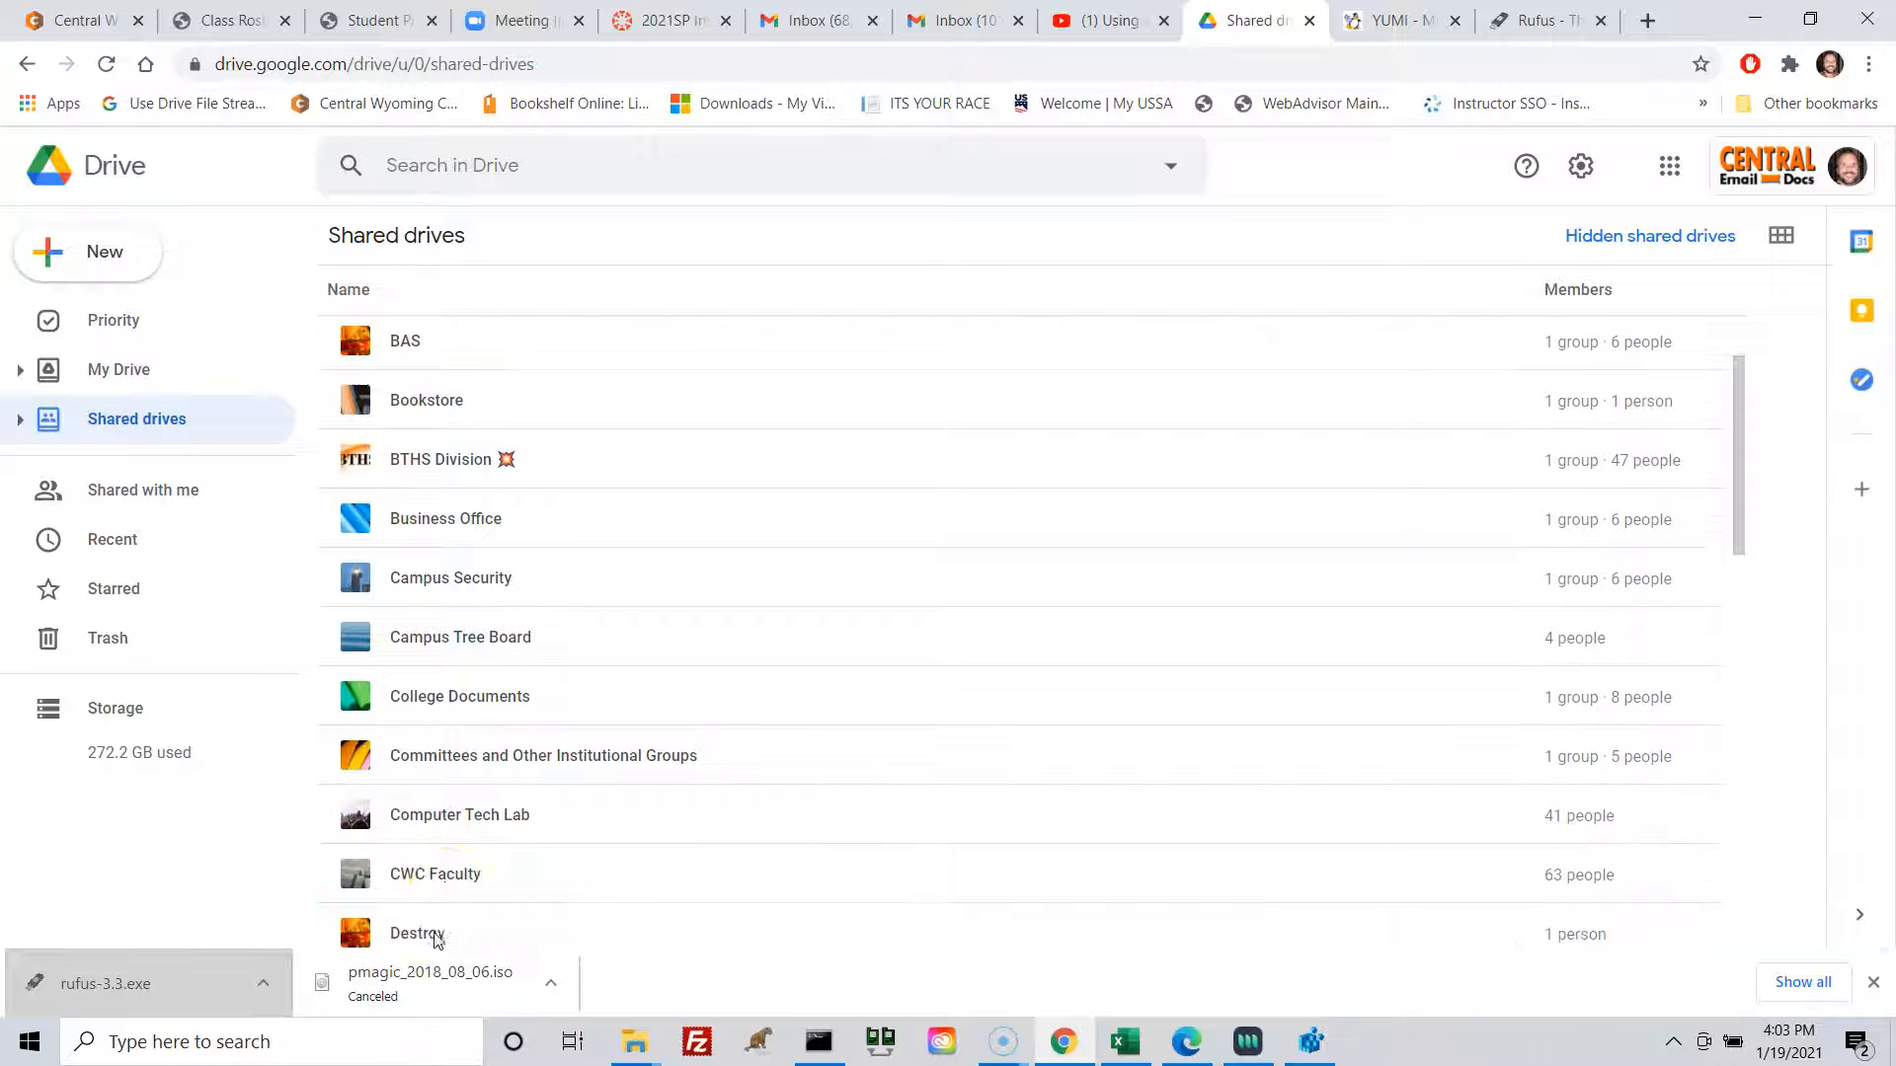
pyautogui.click(447, 814)
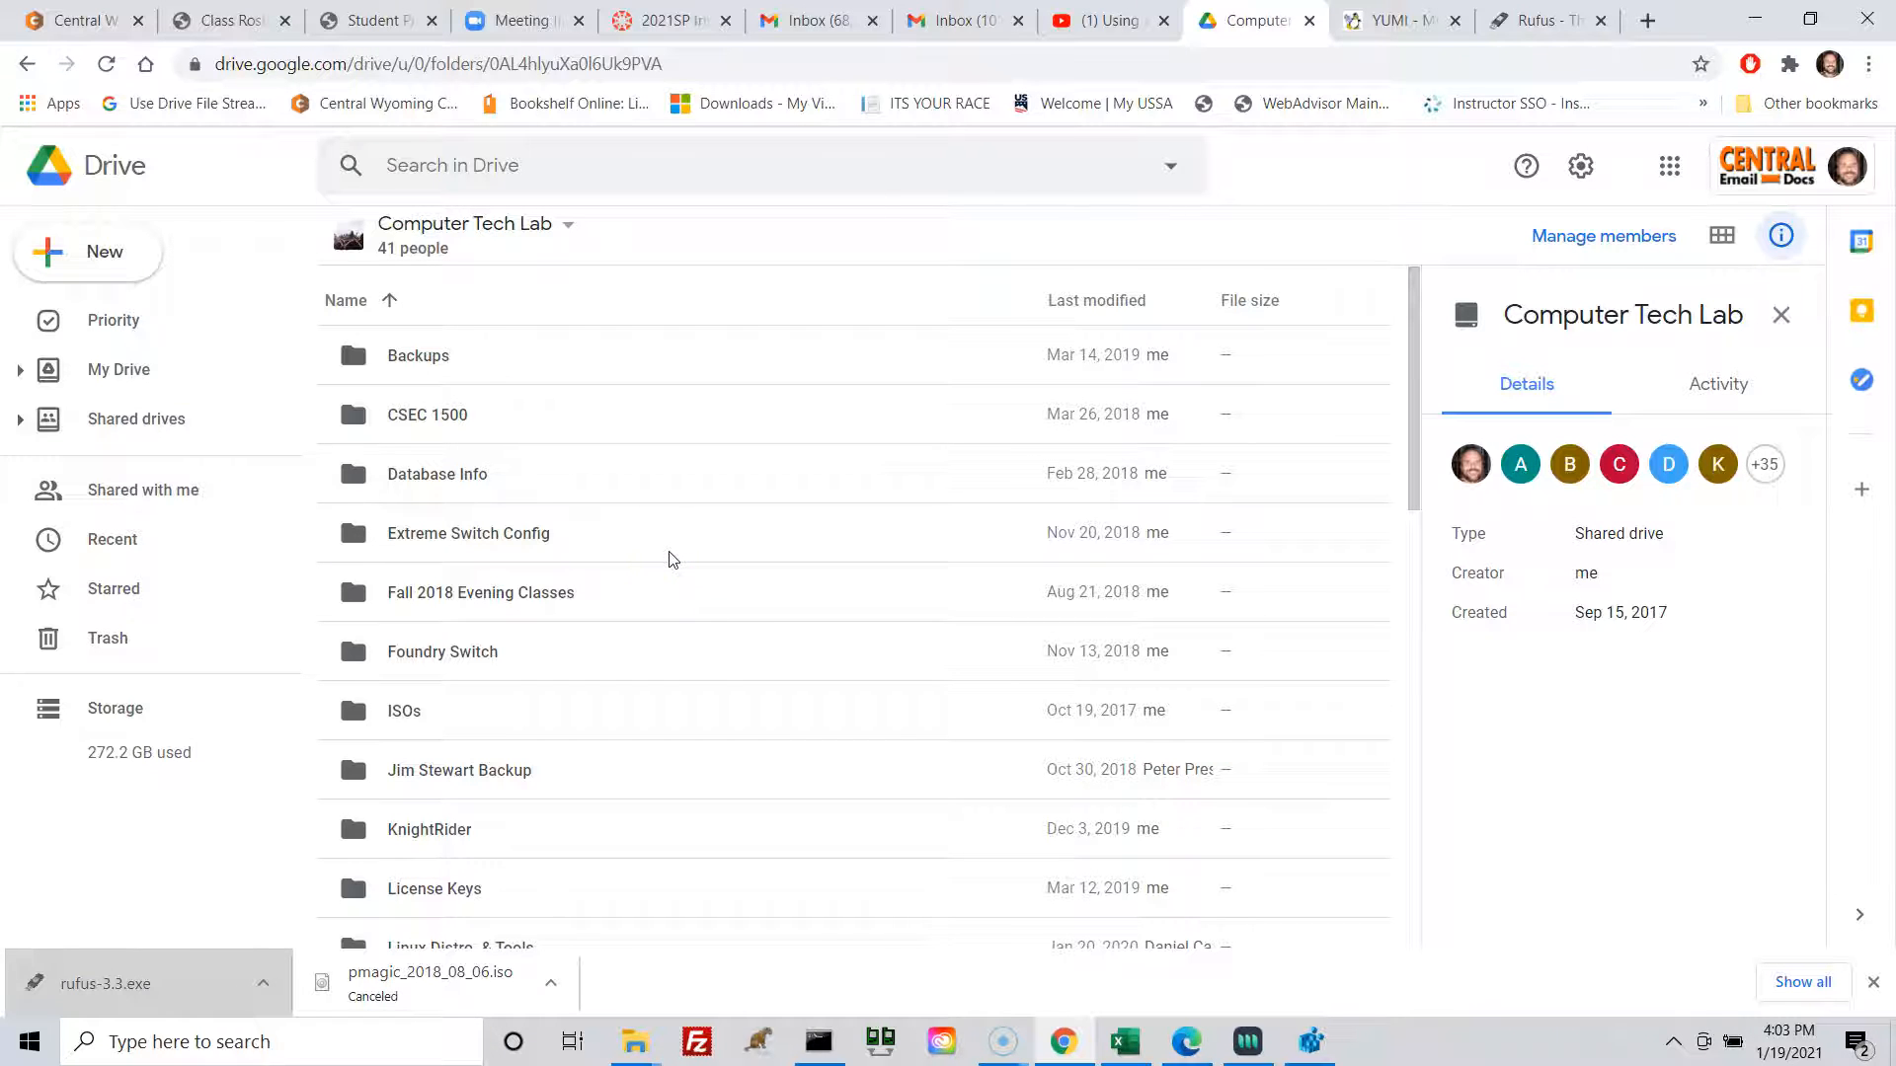
# Find the Useful tools folder in the Computer Tech Lab drive and open it
pyautogui.click(152, 435)
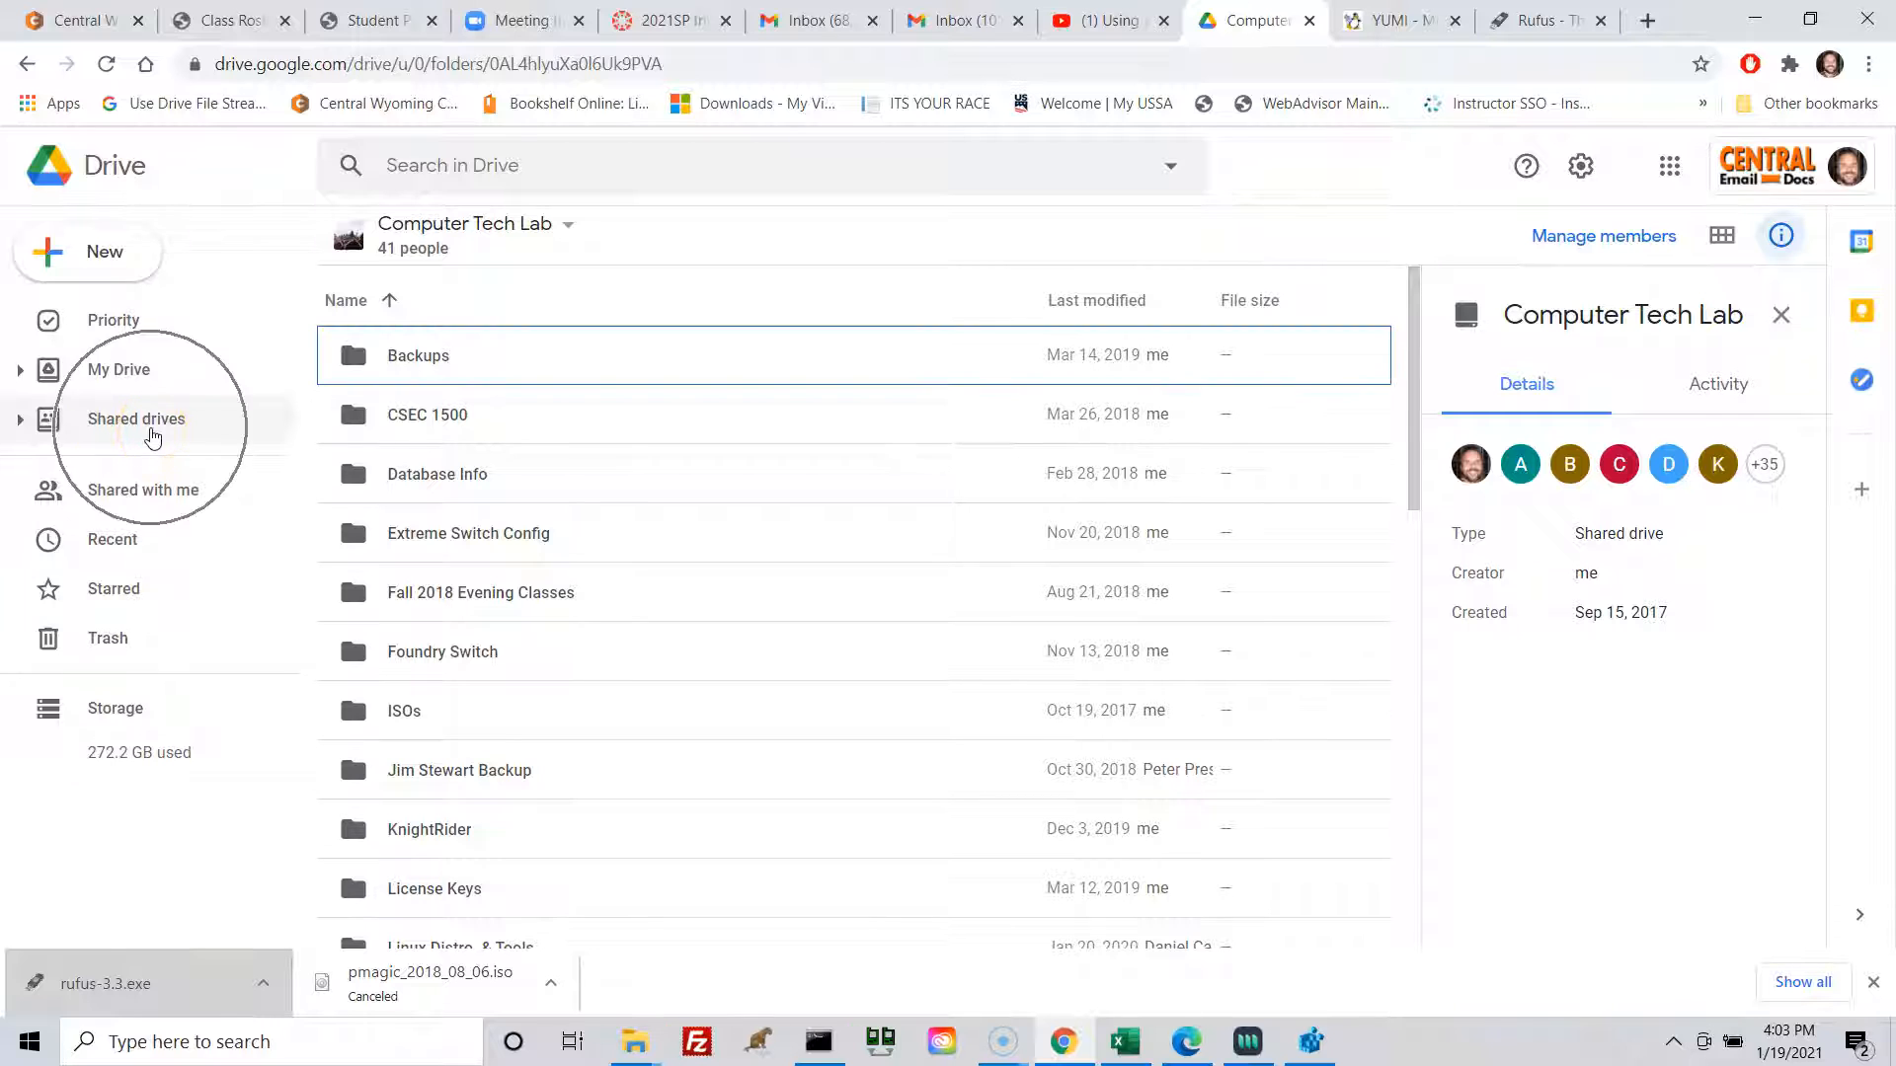
pyautogui.scroll(-2, 649, 669)
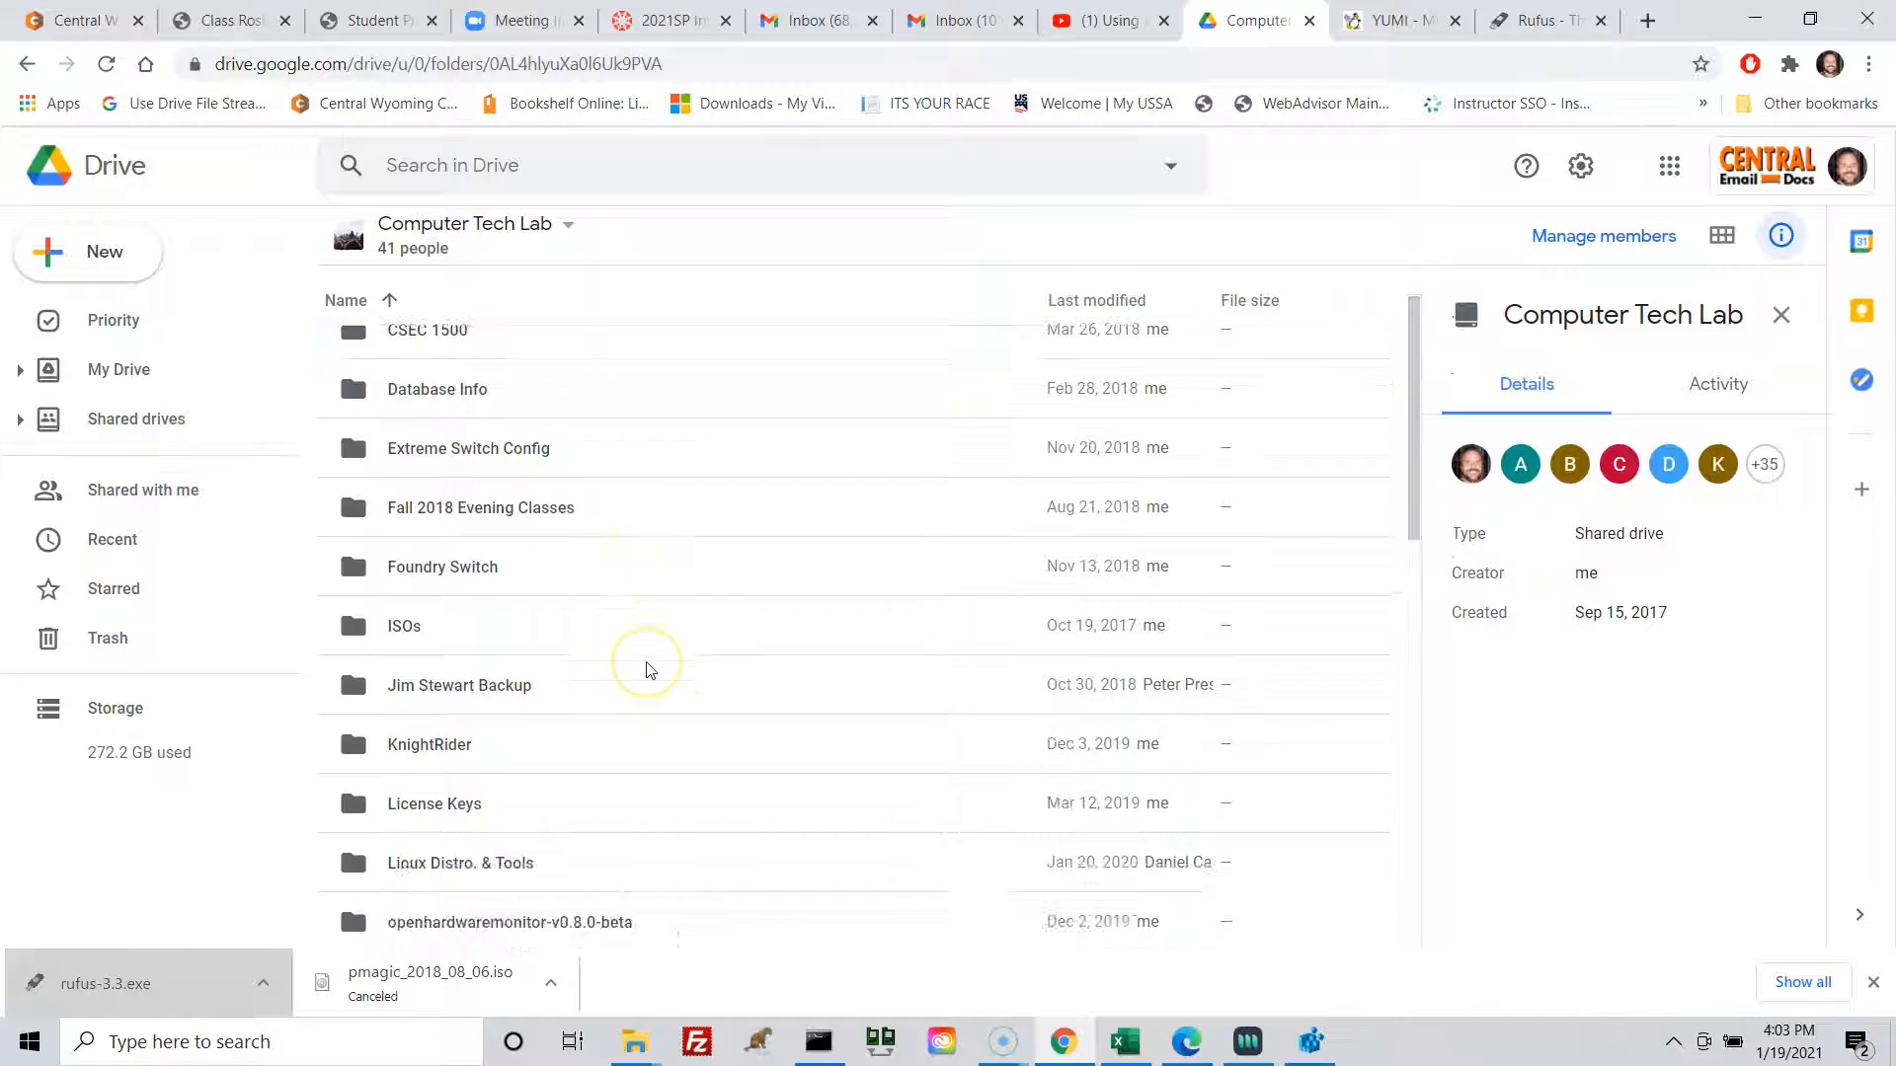
pyautogui.scroll(-5, 648, 669)
pyautogui.scroll(3, 649, 670)
pyautogui.scroll(5, 573, 741)
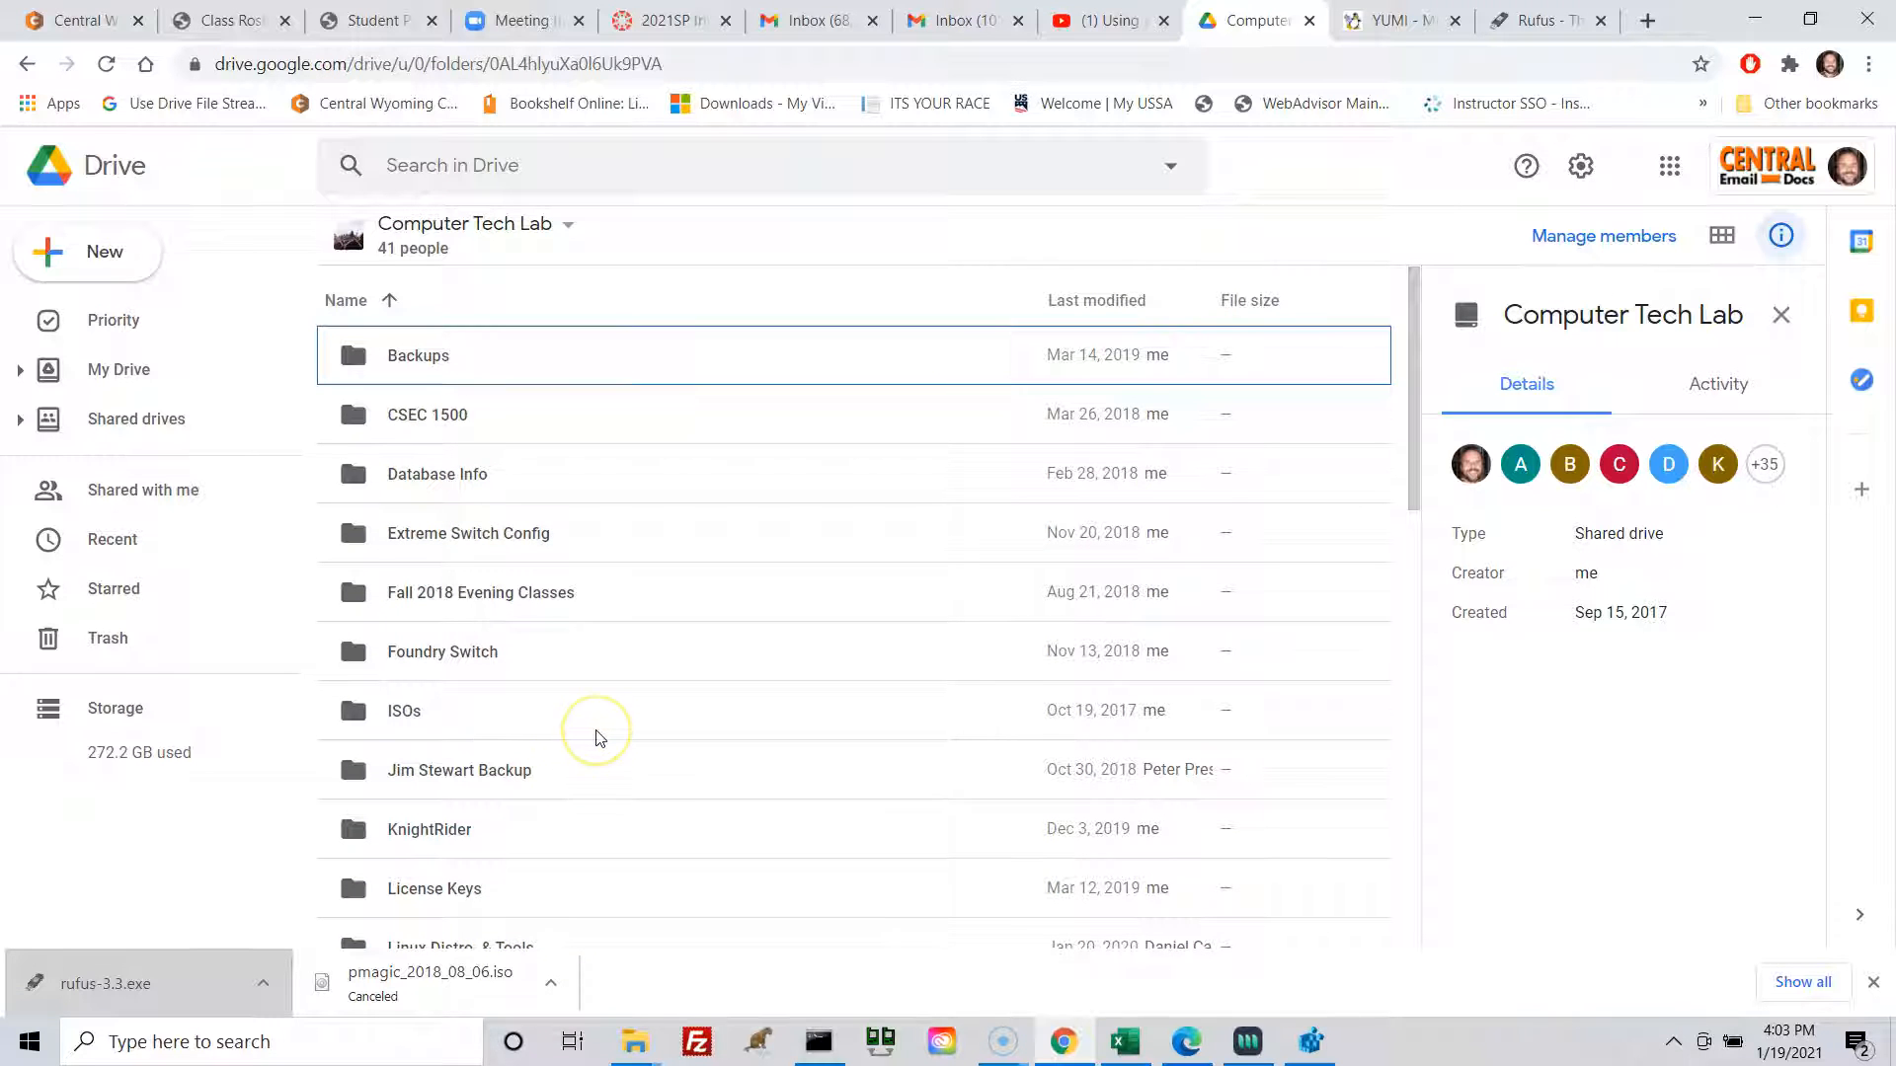
pyautogui.scroll(-3, 599, 736)
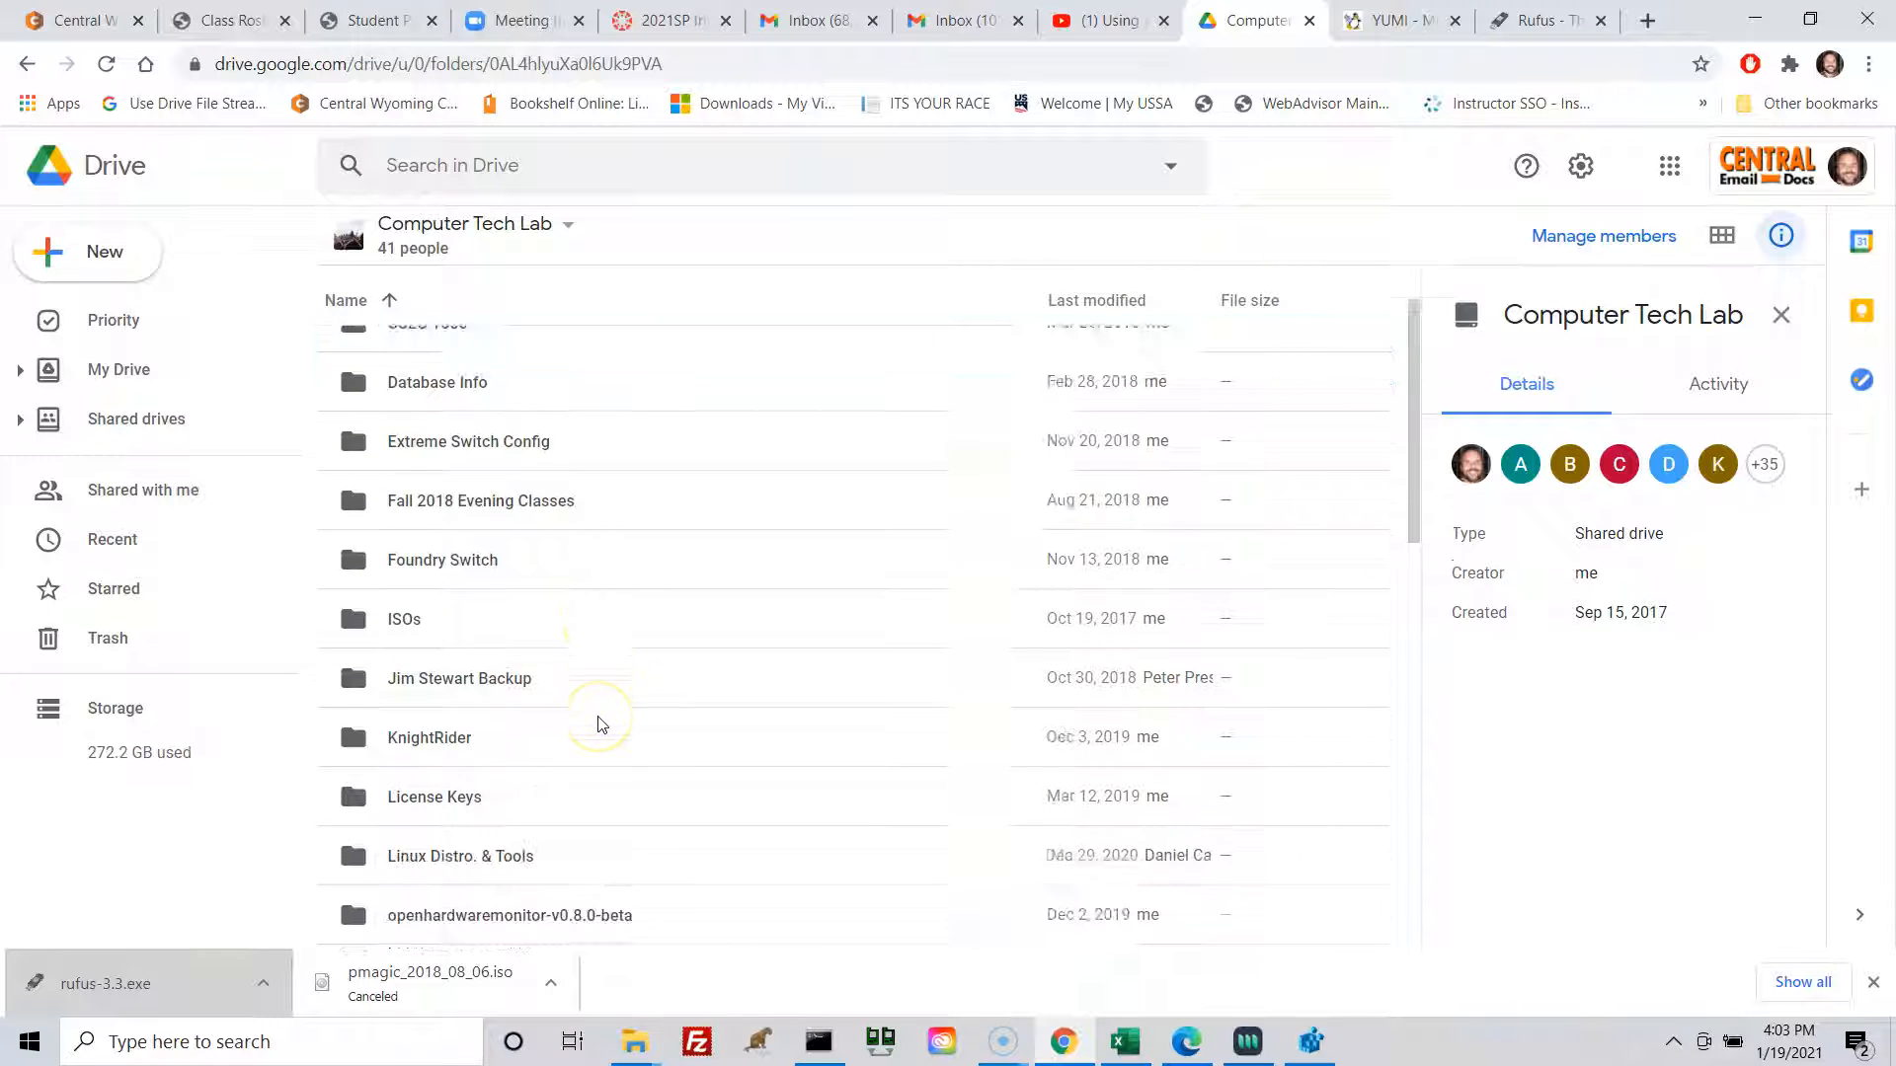
pyautogui.scroll(-3, 599, 724)
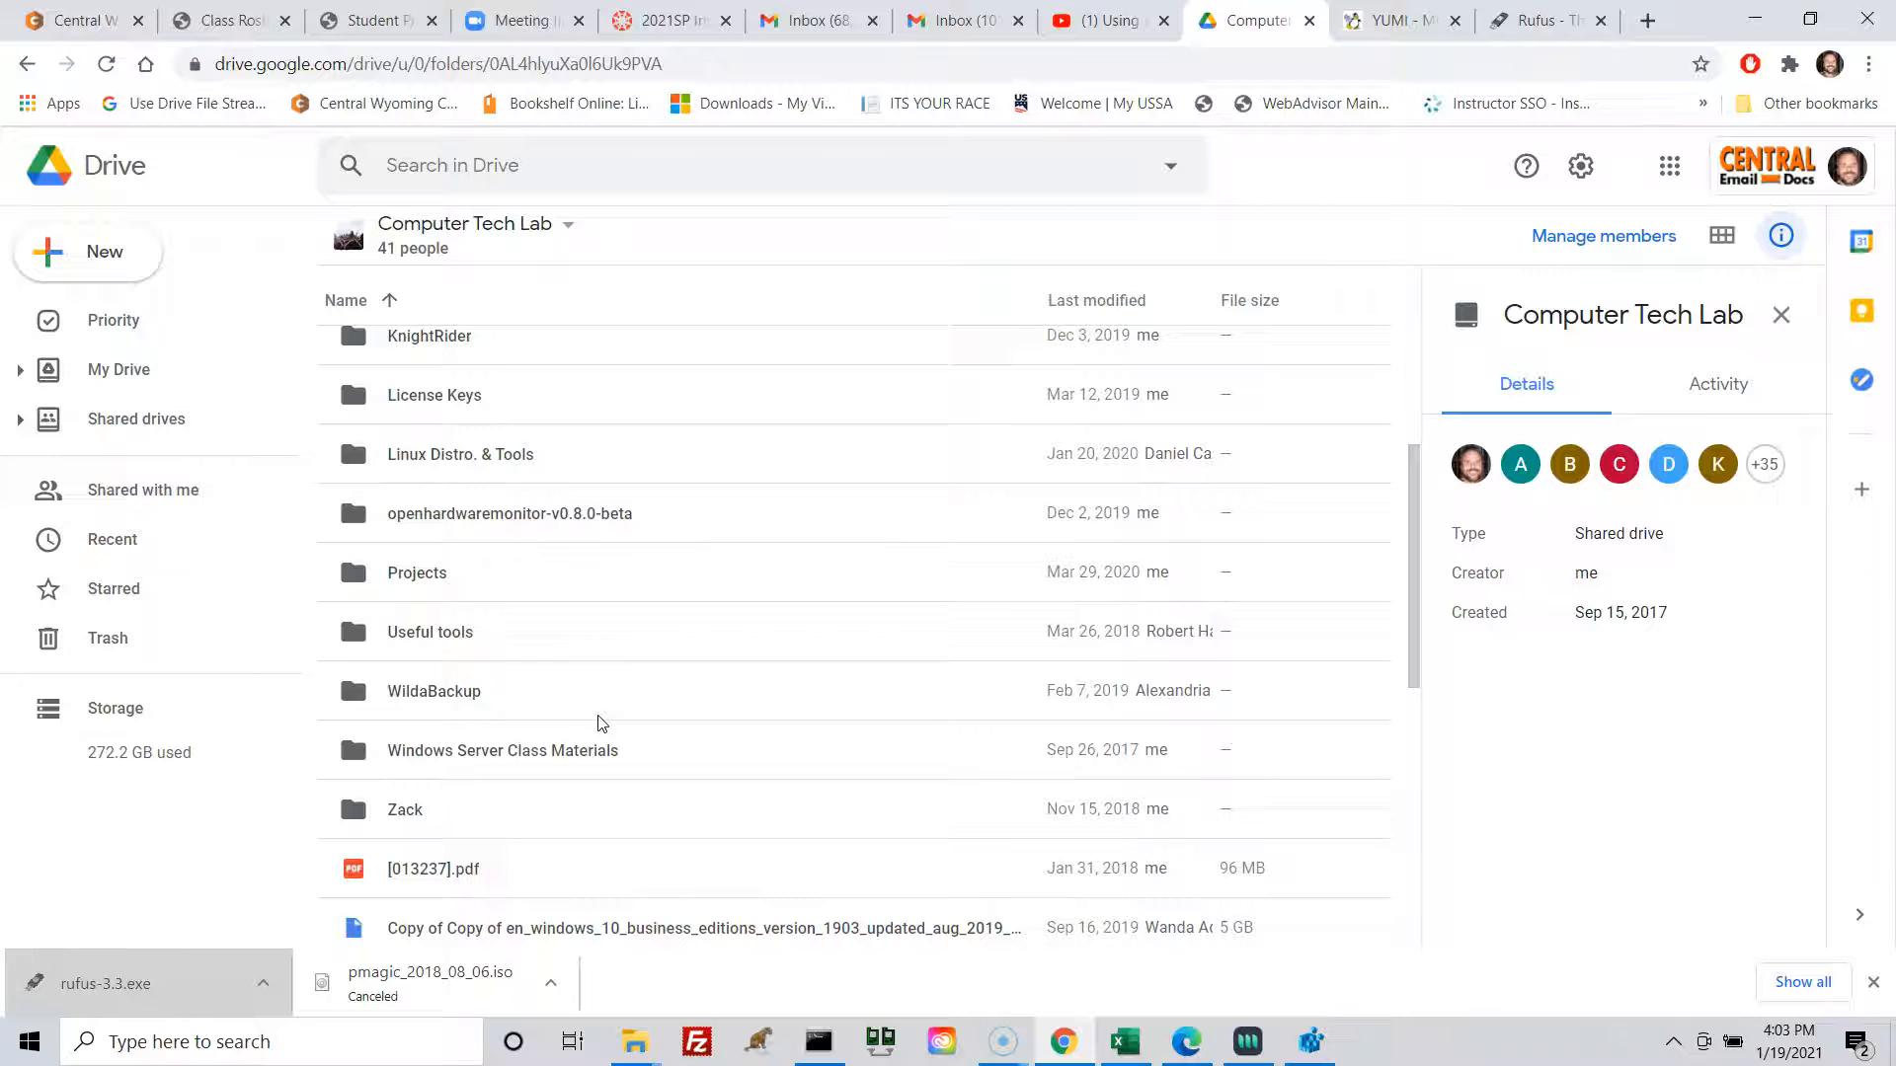
pyautogui.click(424, 643)
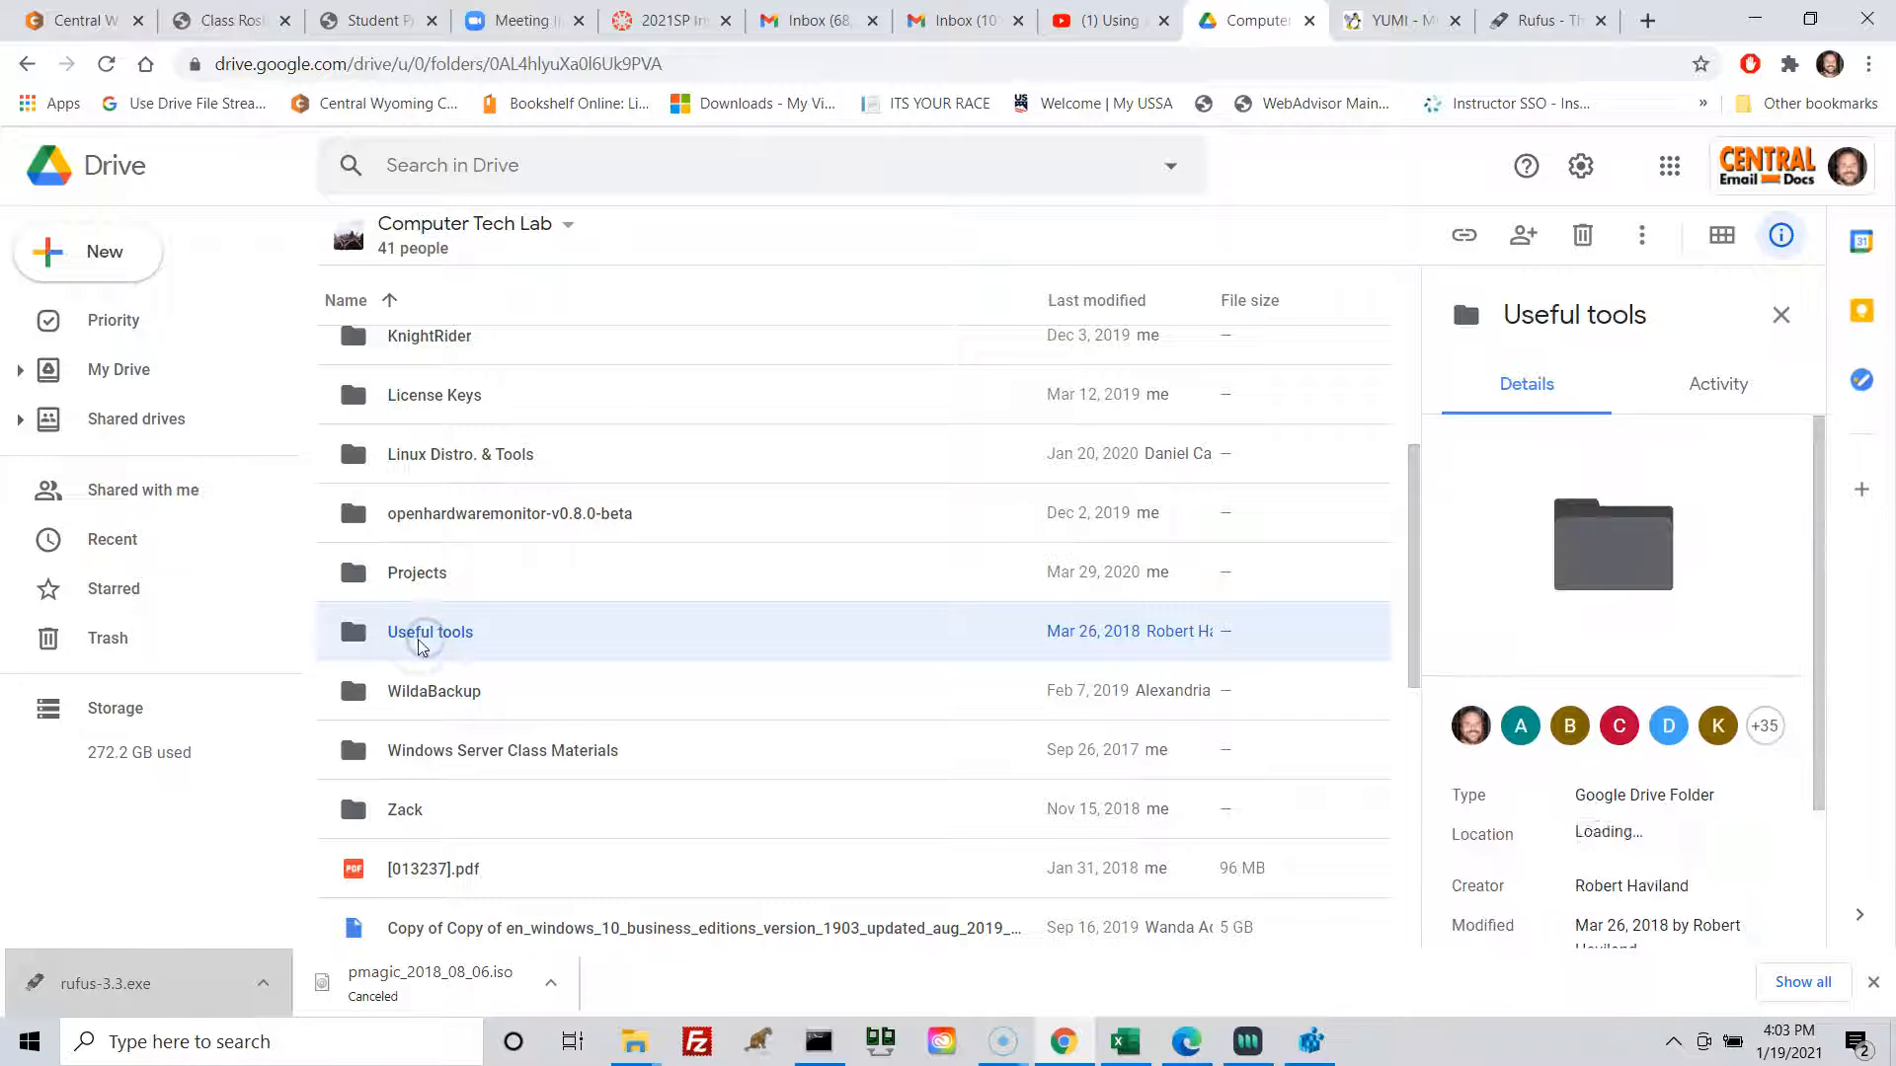
pyautogui.doubleClick(424, 642)
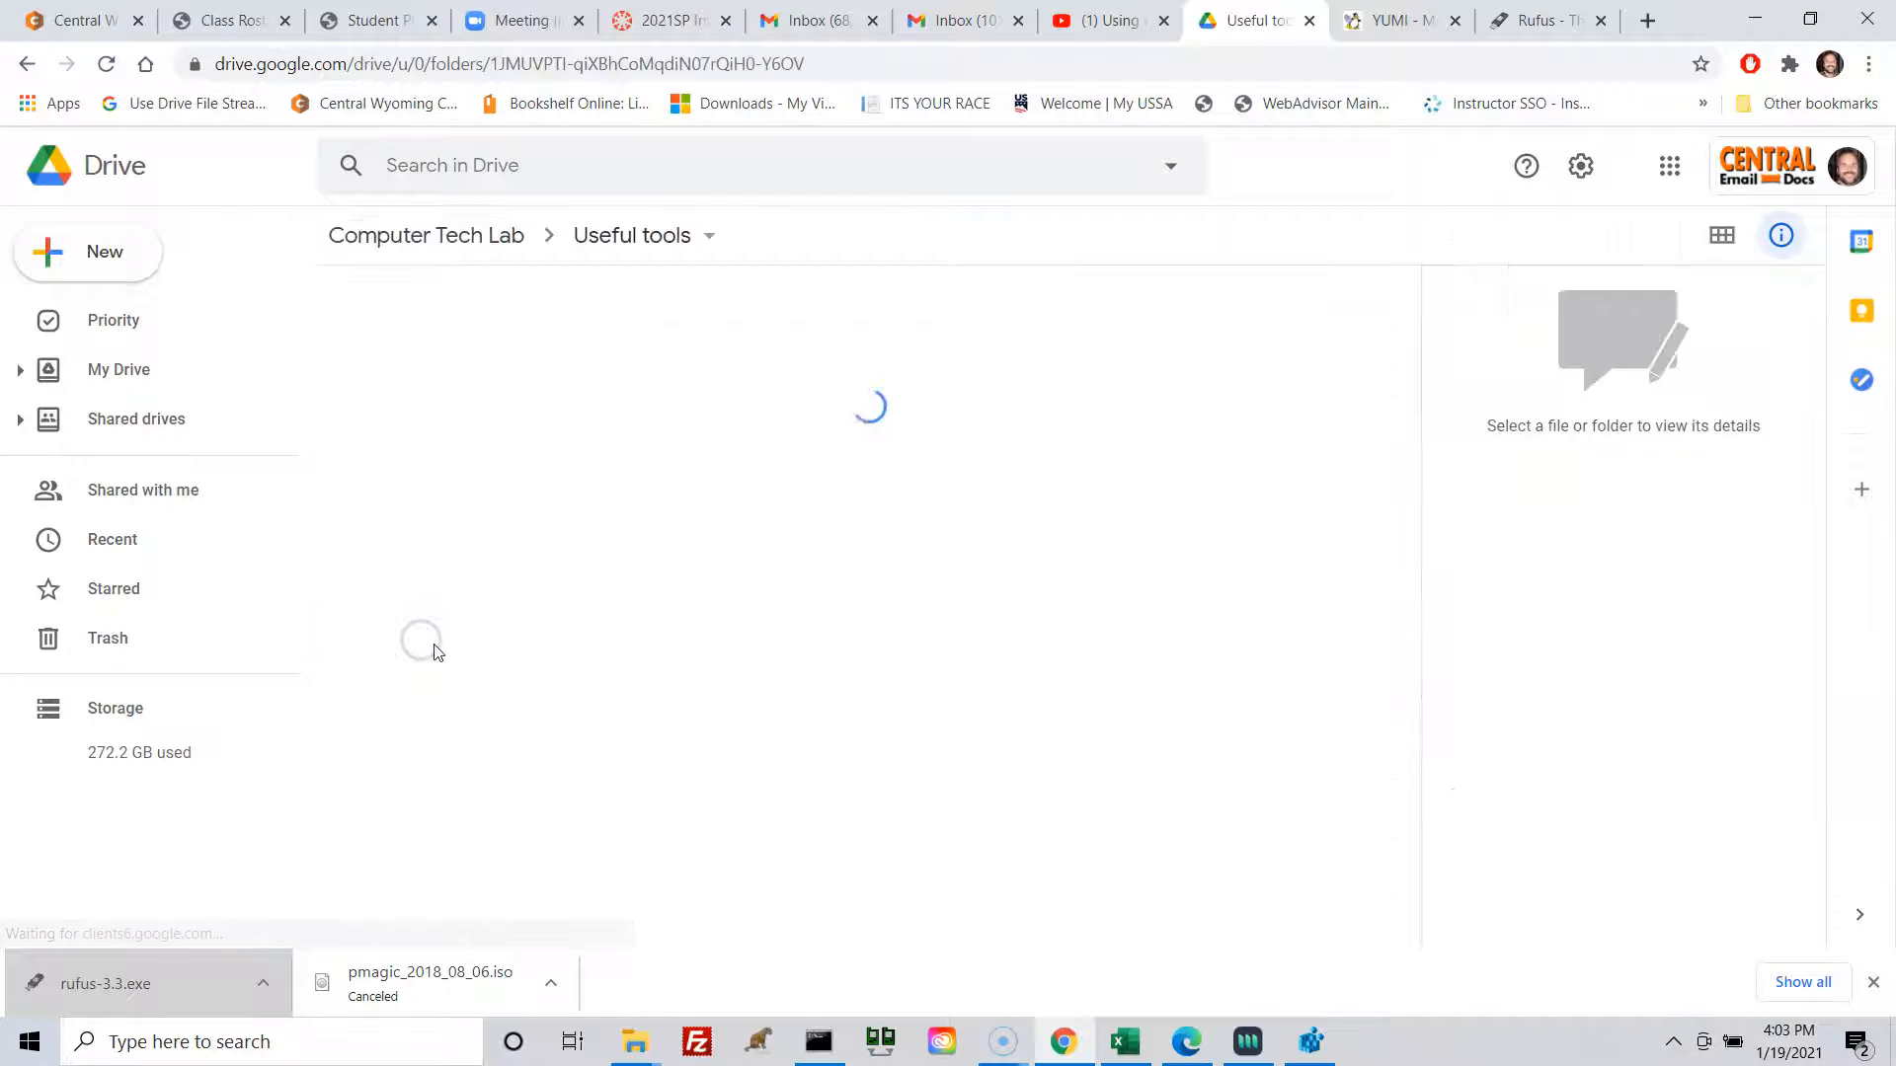
# Locate and select rufus-3.3.exe and YUMI-2.0.6.9.exe in turn in the Useful tools folder
pyautogui.scroll(-4, 668, 712)
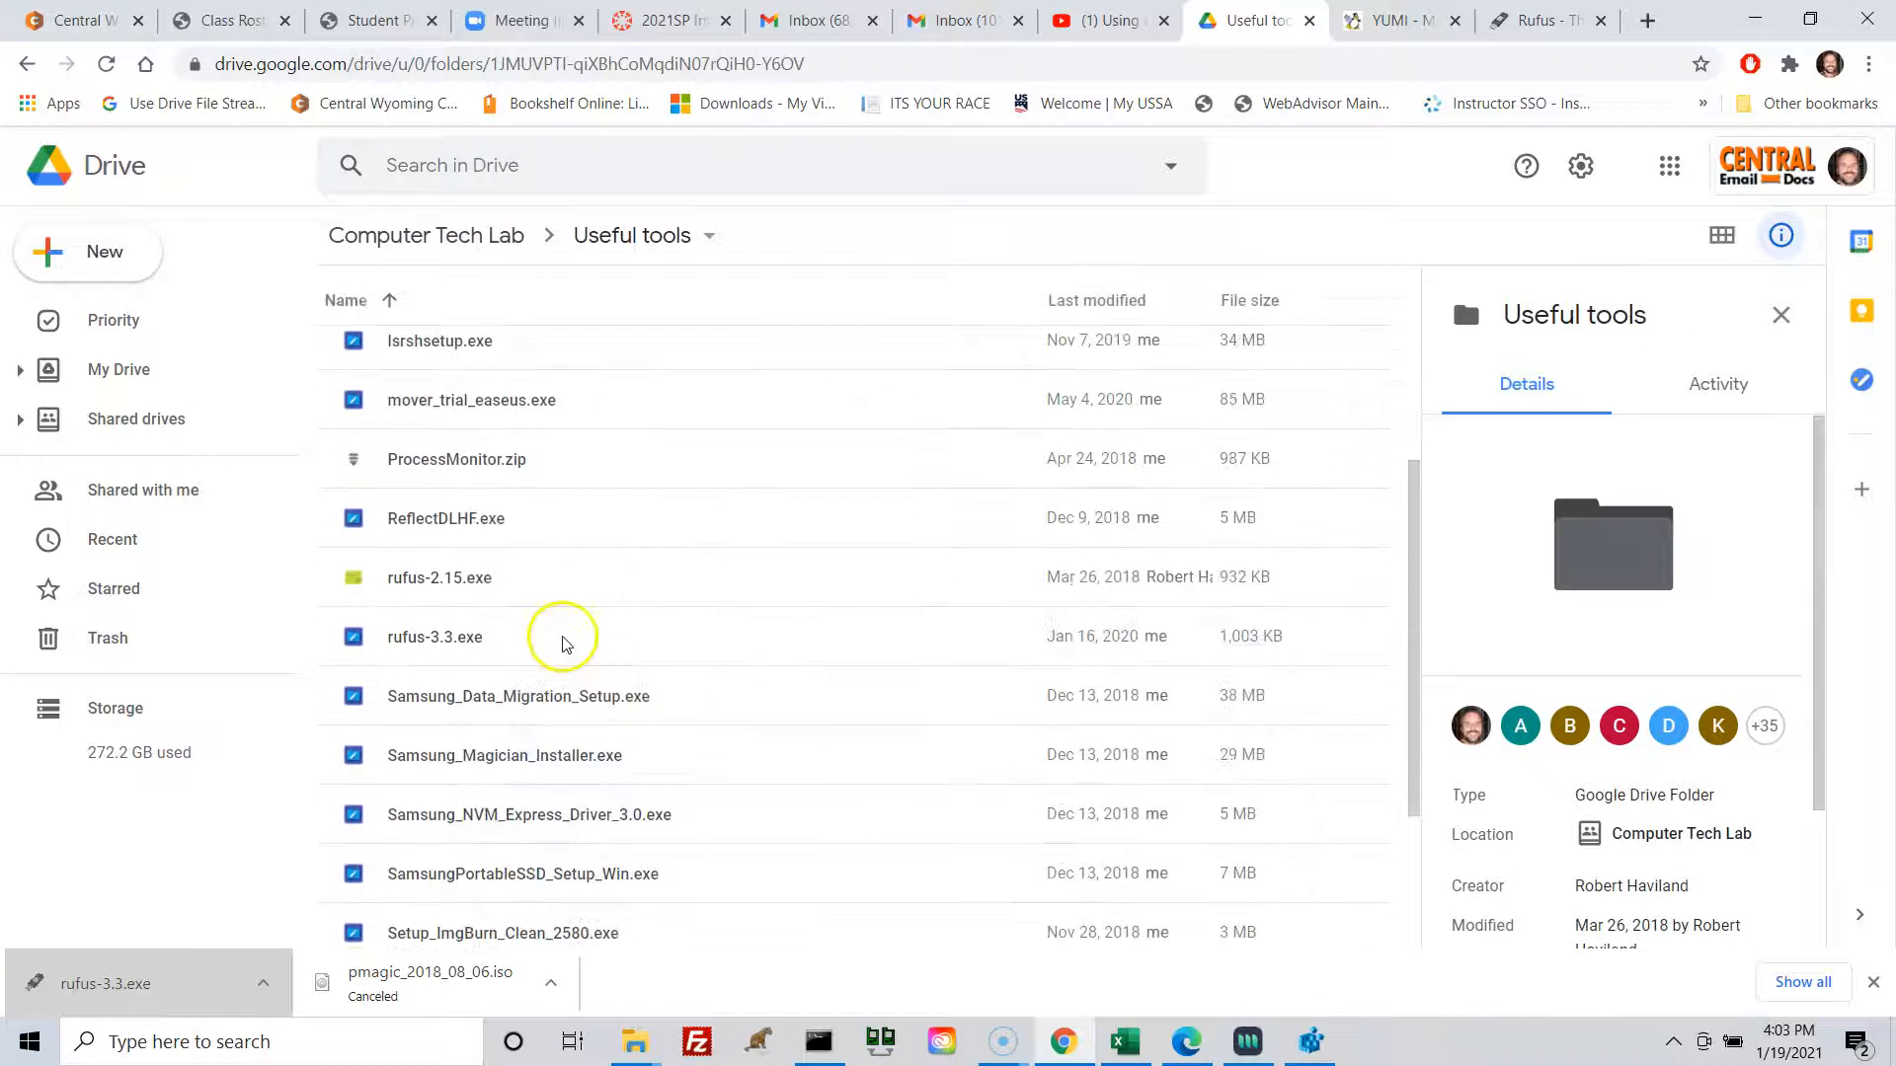
pyautogui.click(415, 634)
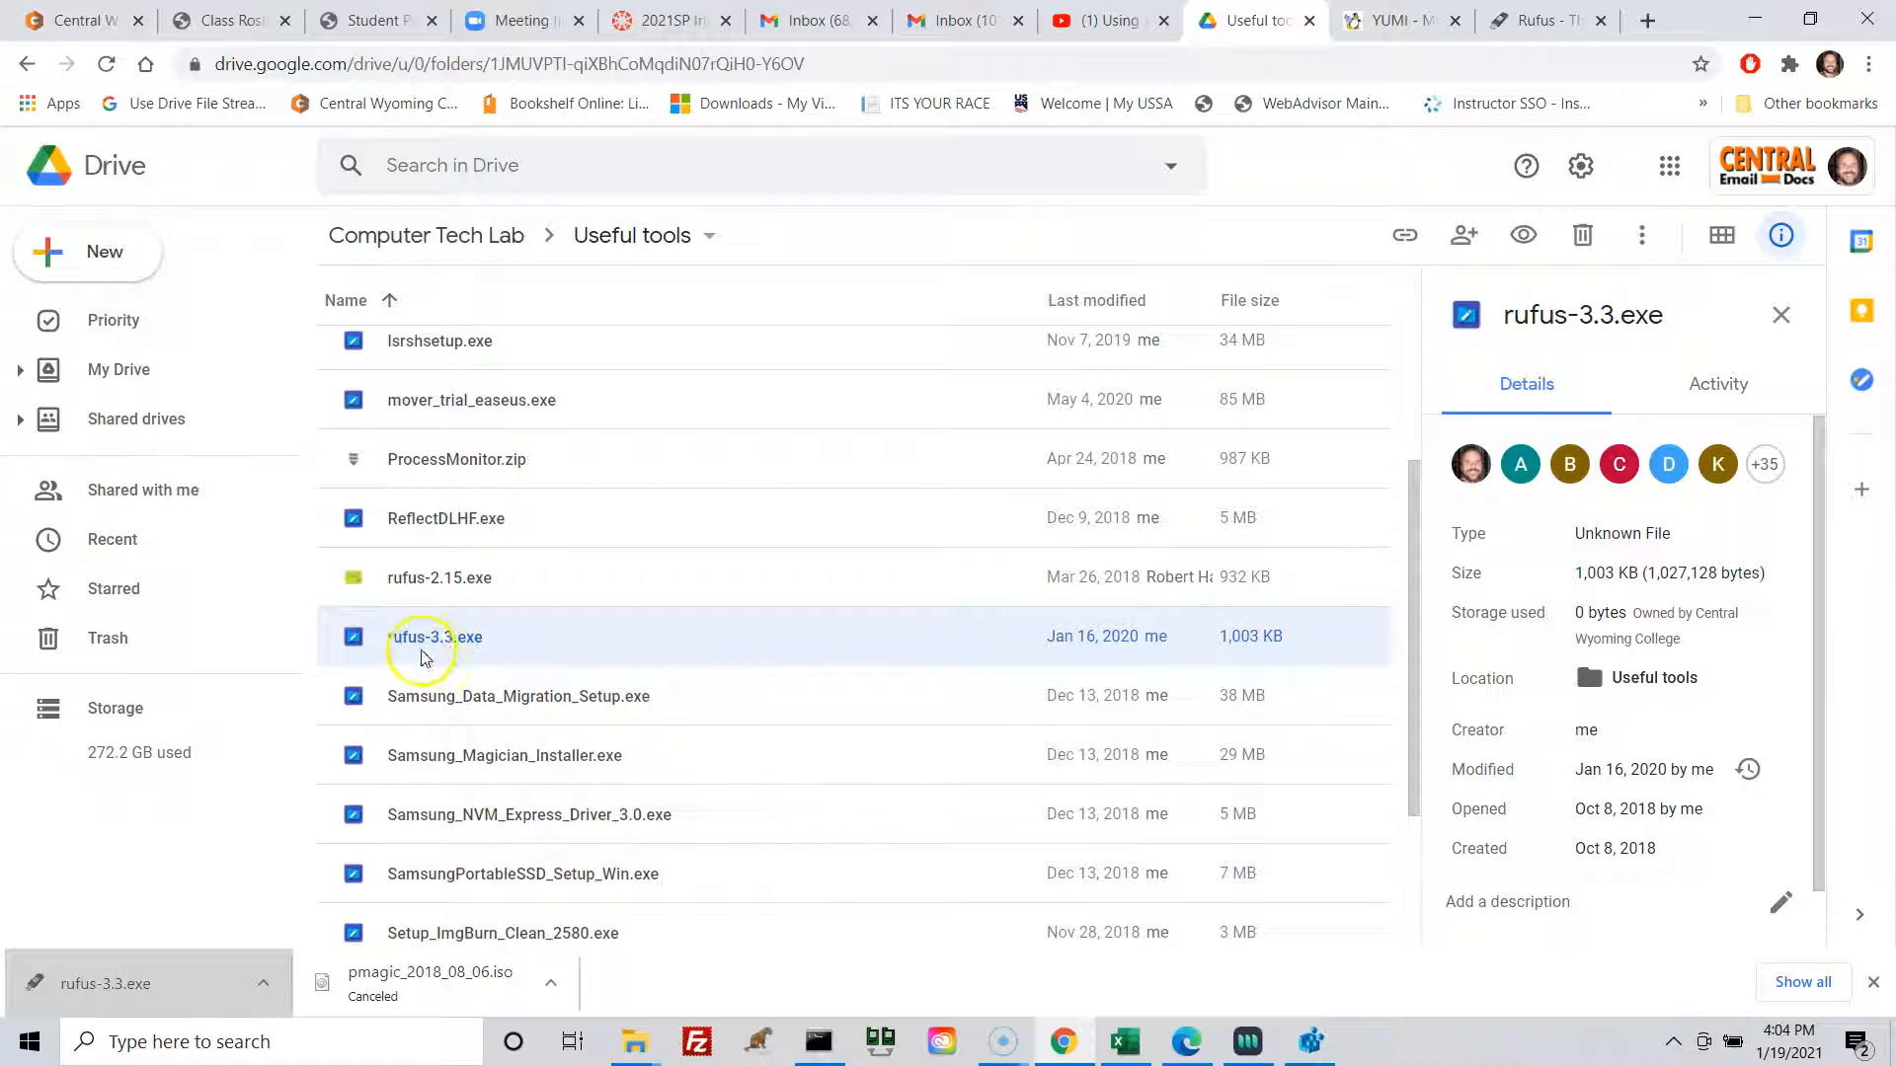
pyautogui.click(418, 639)
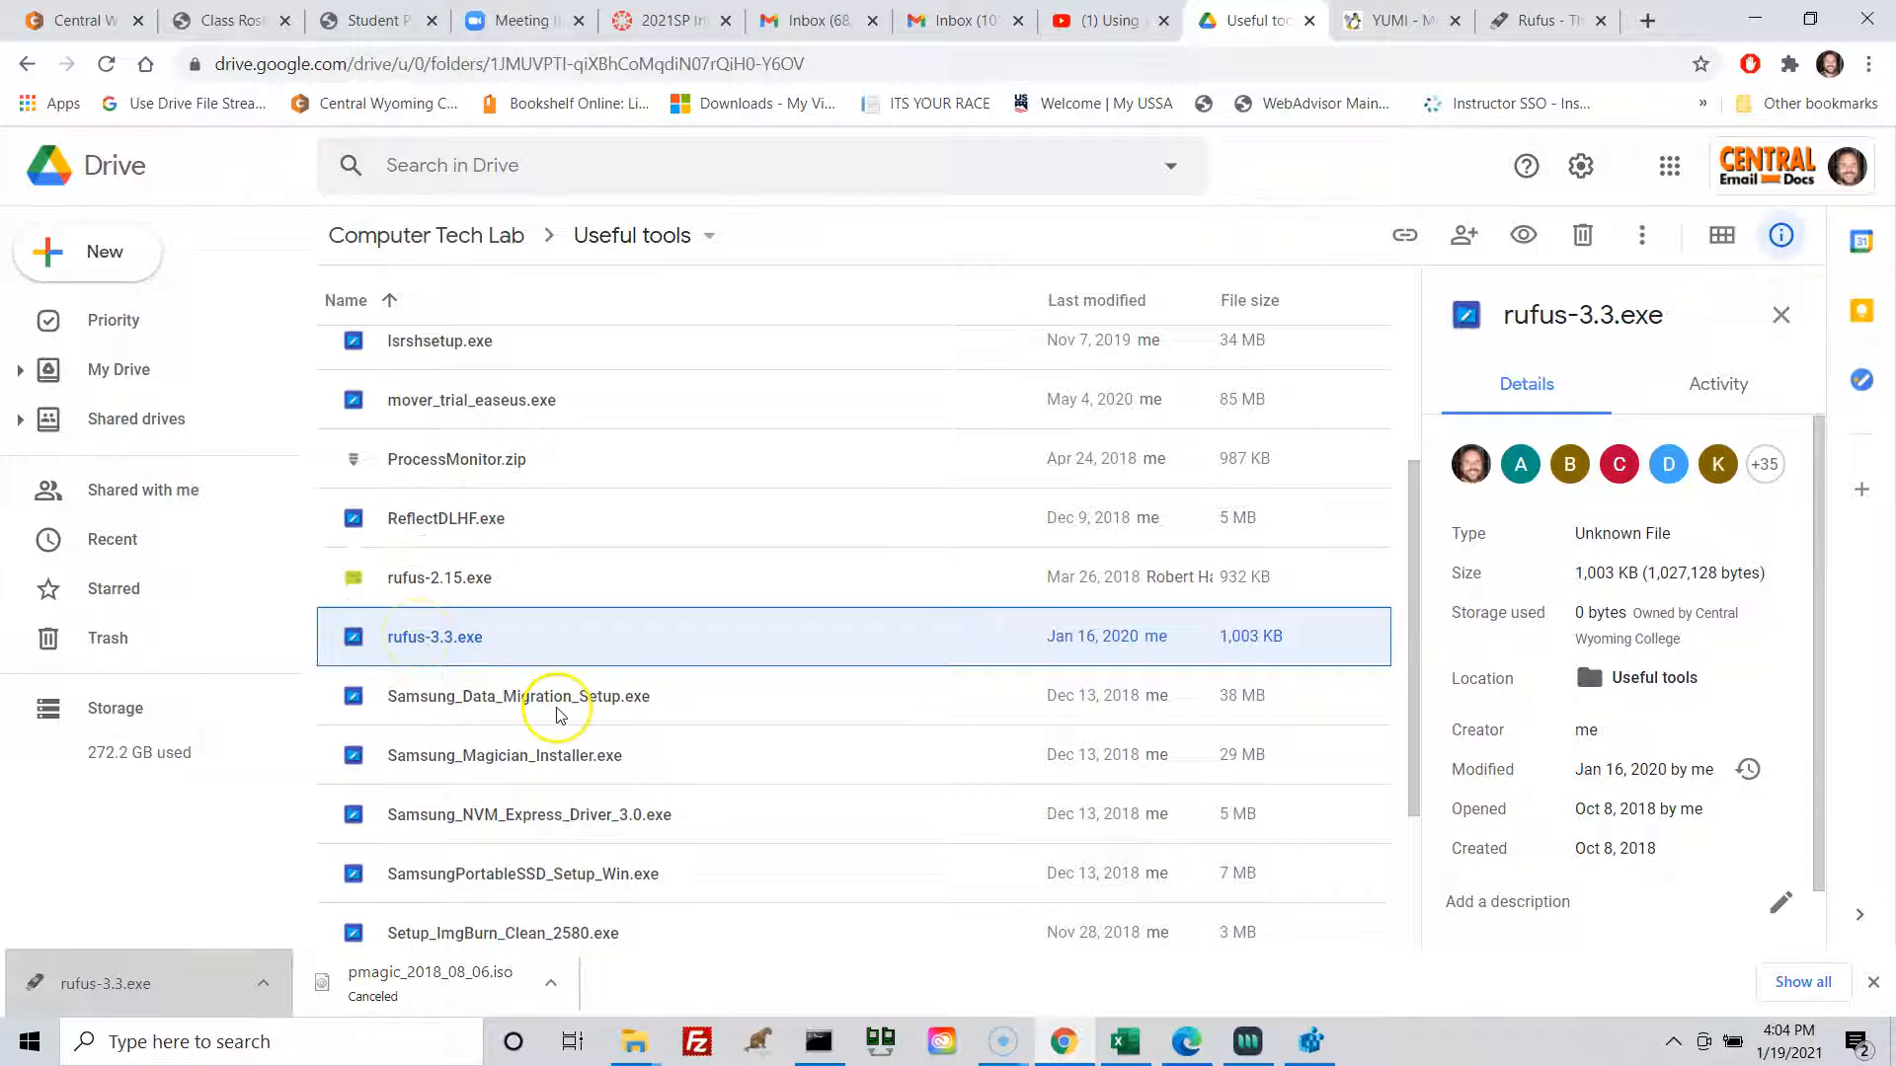
pyautogui.scroll(1, 555, 713)
pyautogui.scroll(2, 555, 713)
pyautogui.scroll(-5, 553, 721)
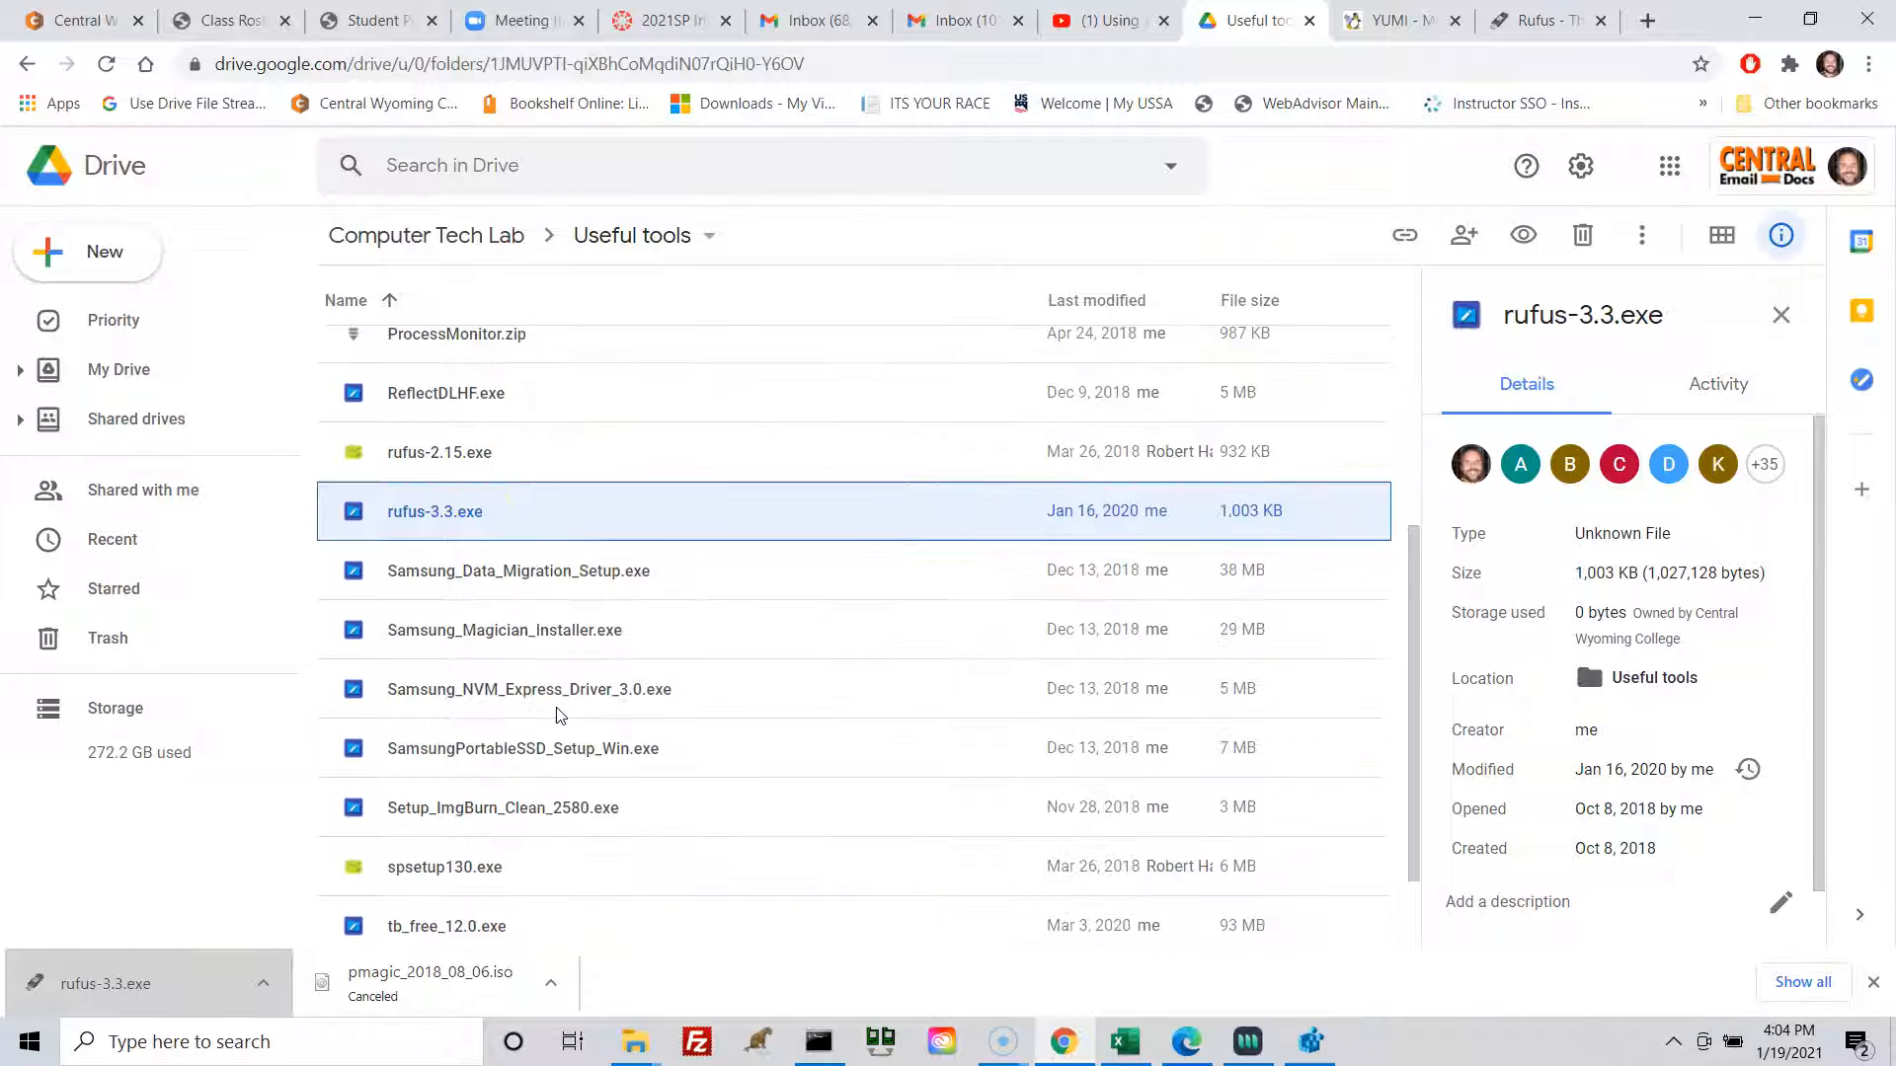
pyautogui.click(447, 926)
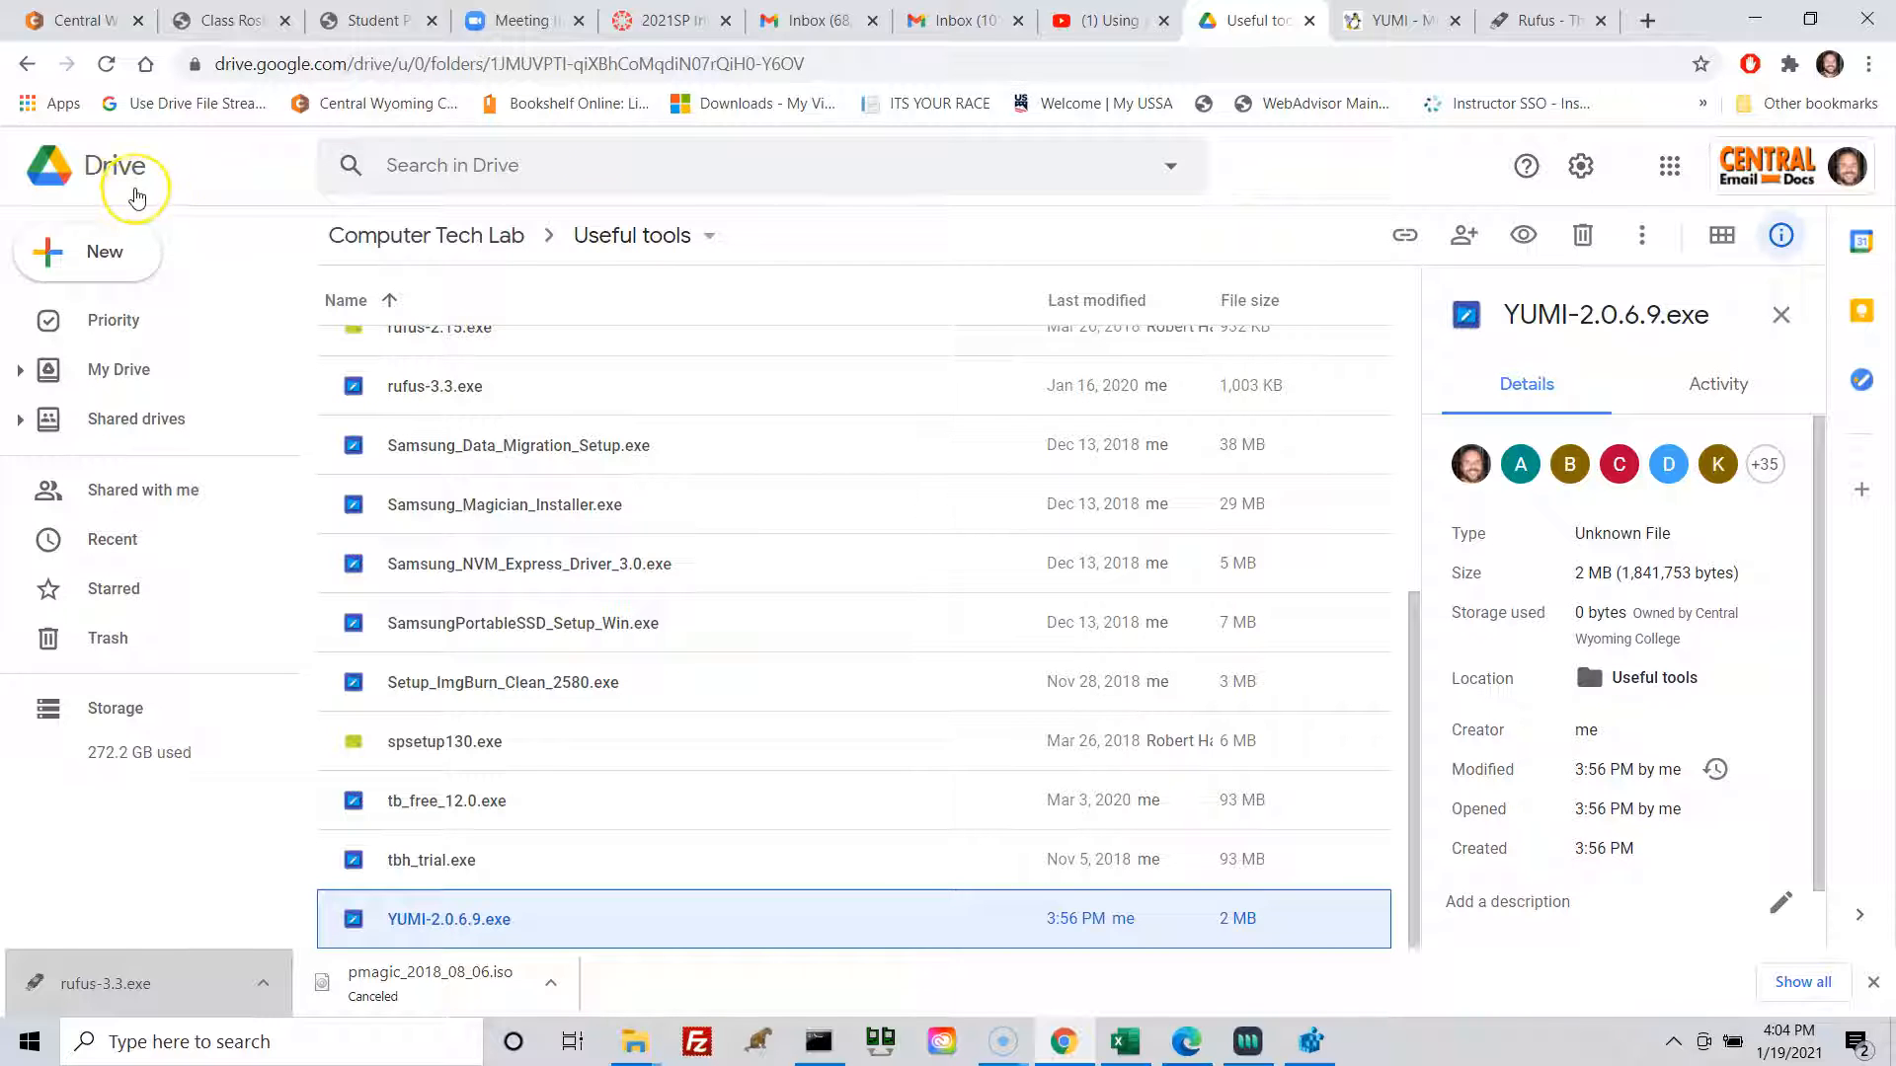
pyautogui.press('ctrl')
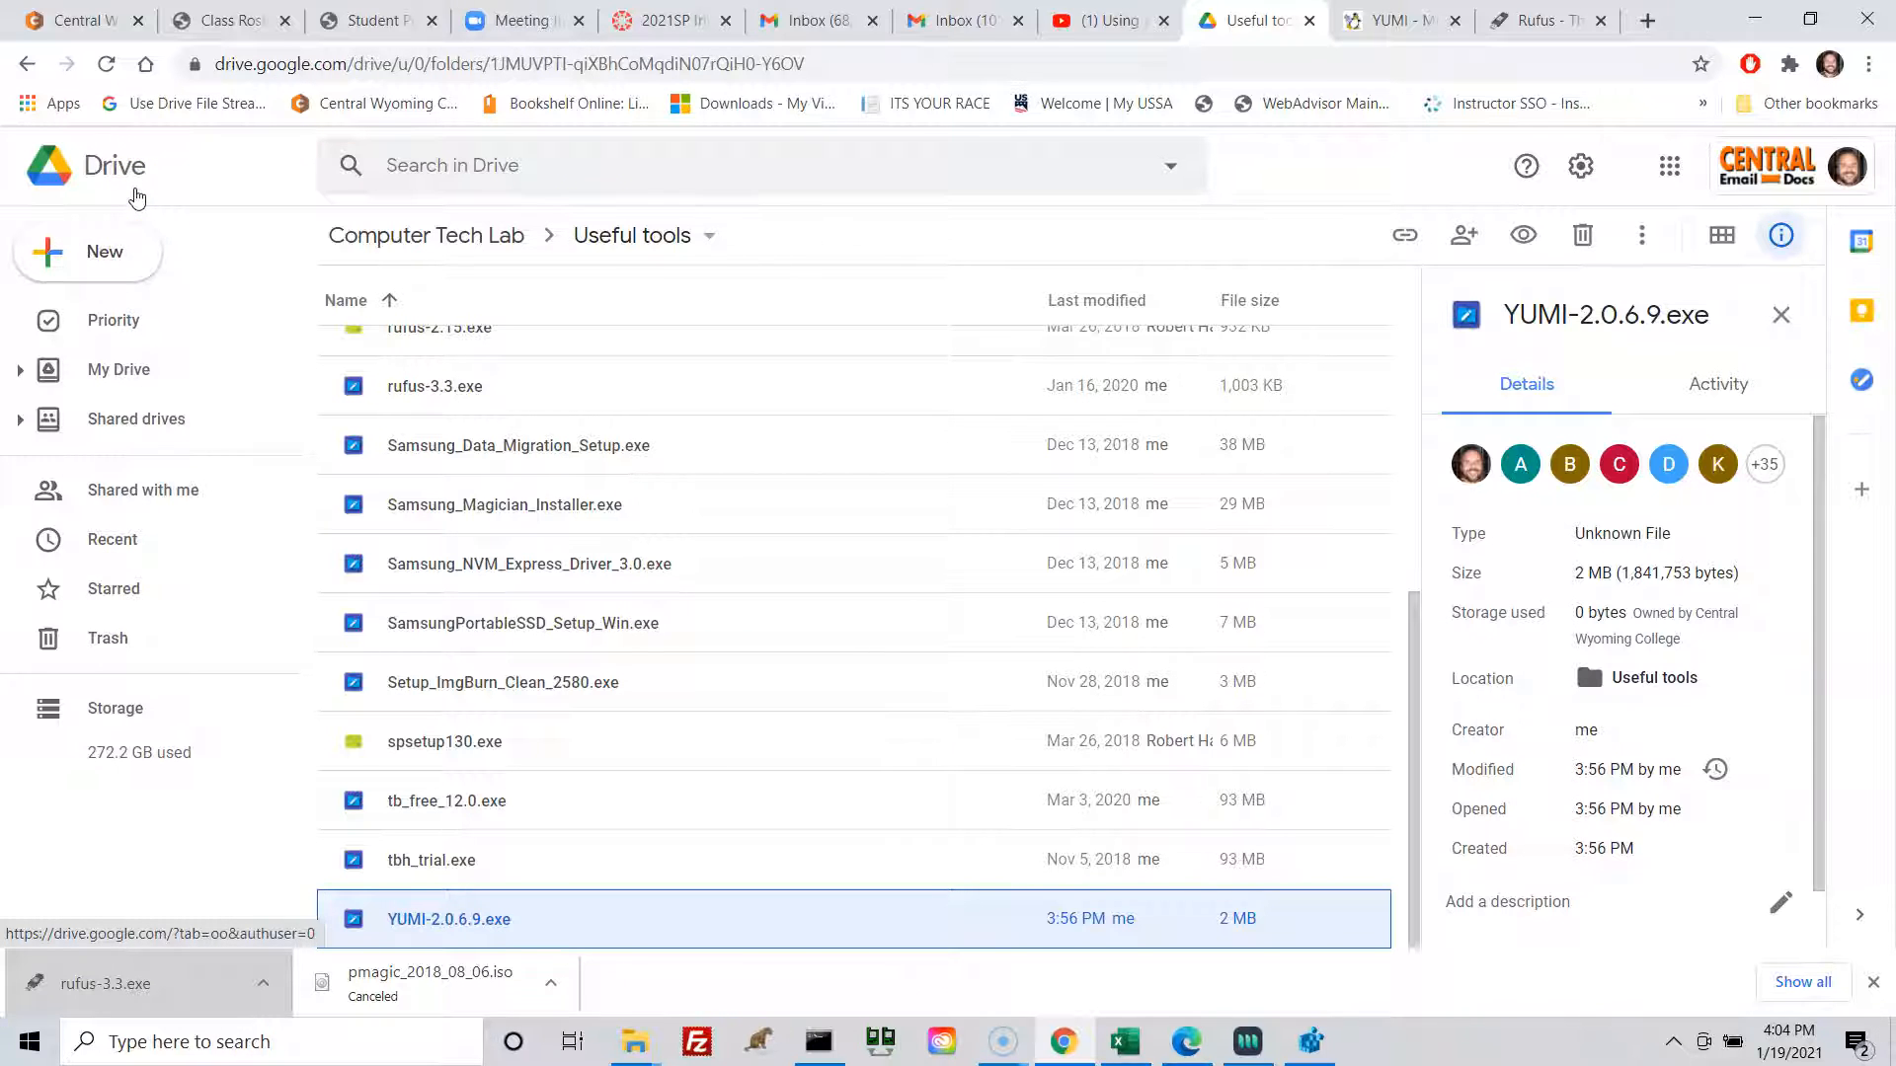
pyautogui.press('ctrl')
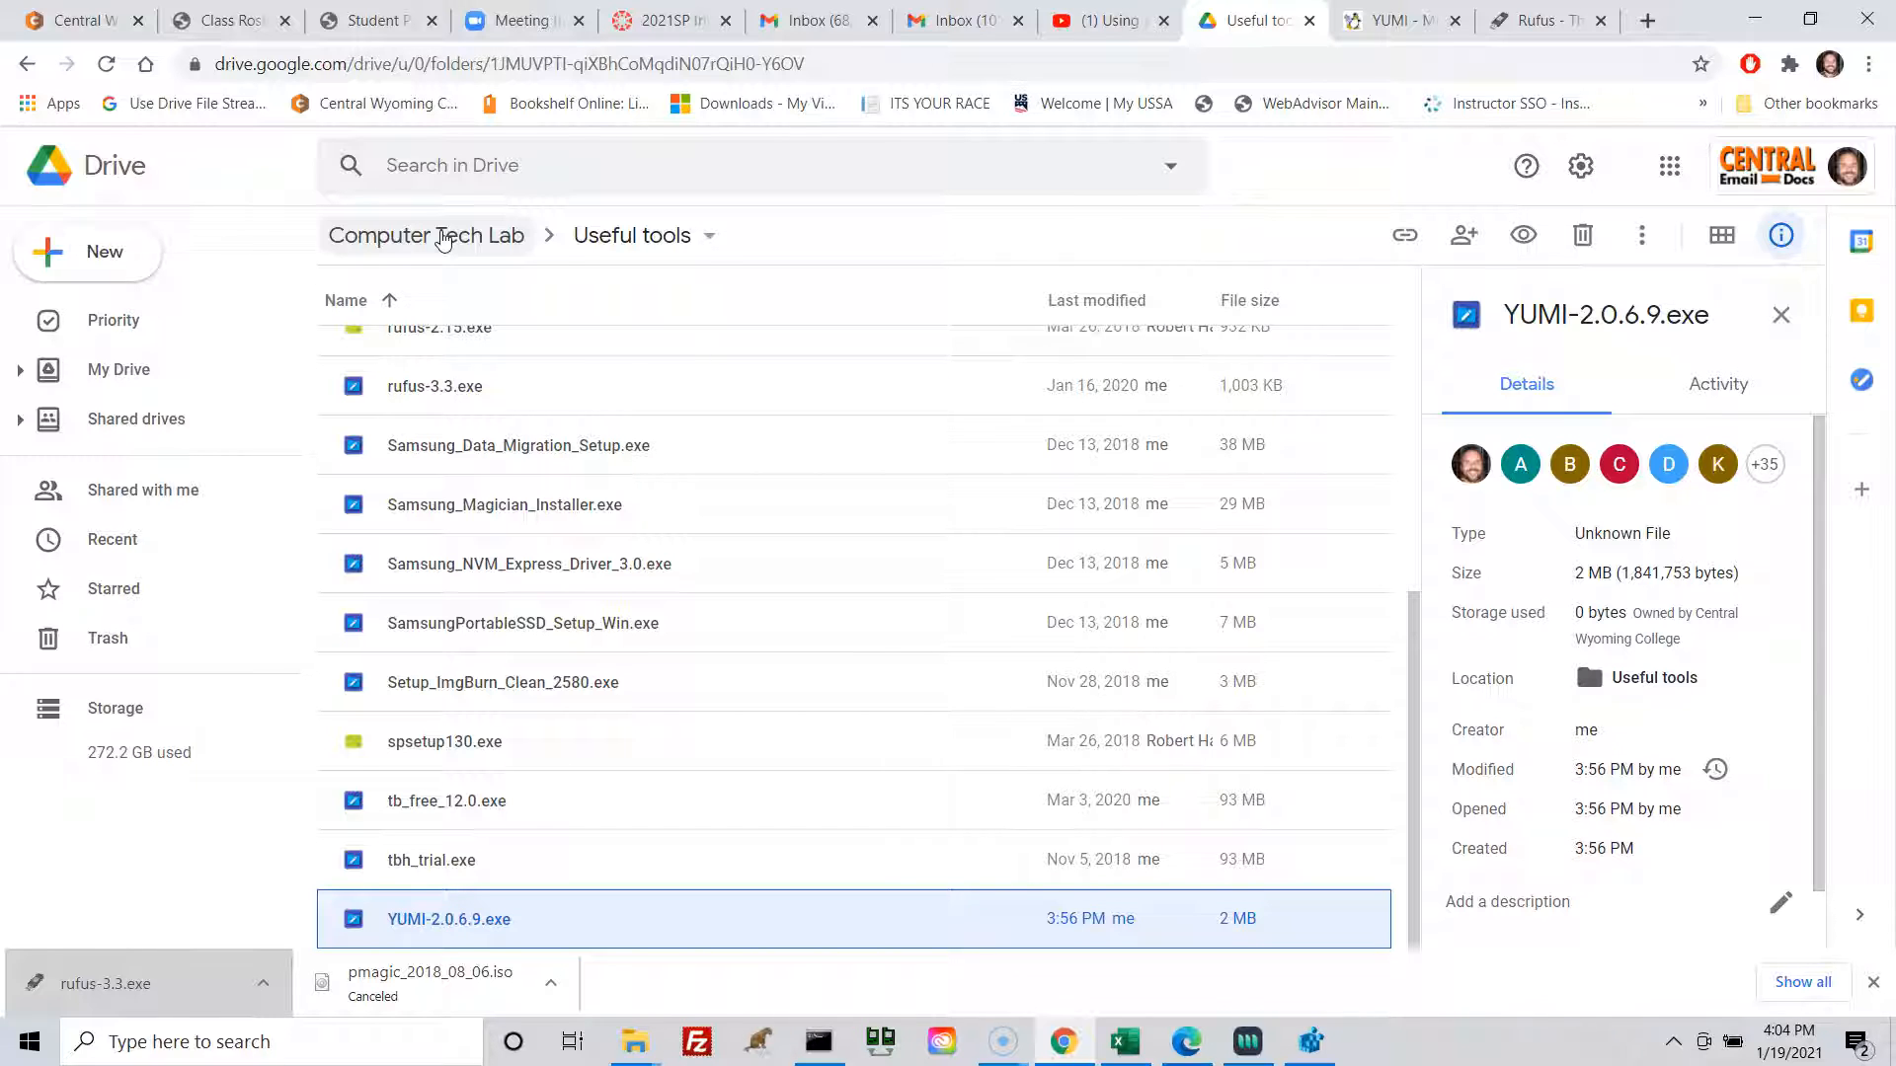
# Return to the Computer Tech Lab drive and open its ISOs folder
pyautogui.click(494, 241)
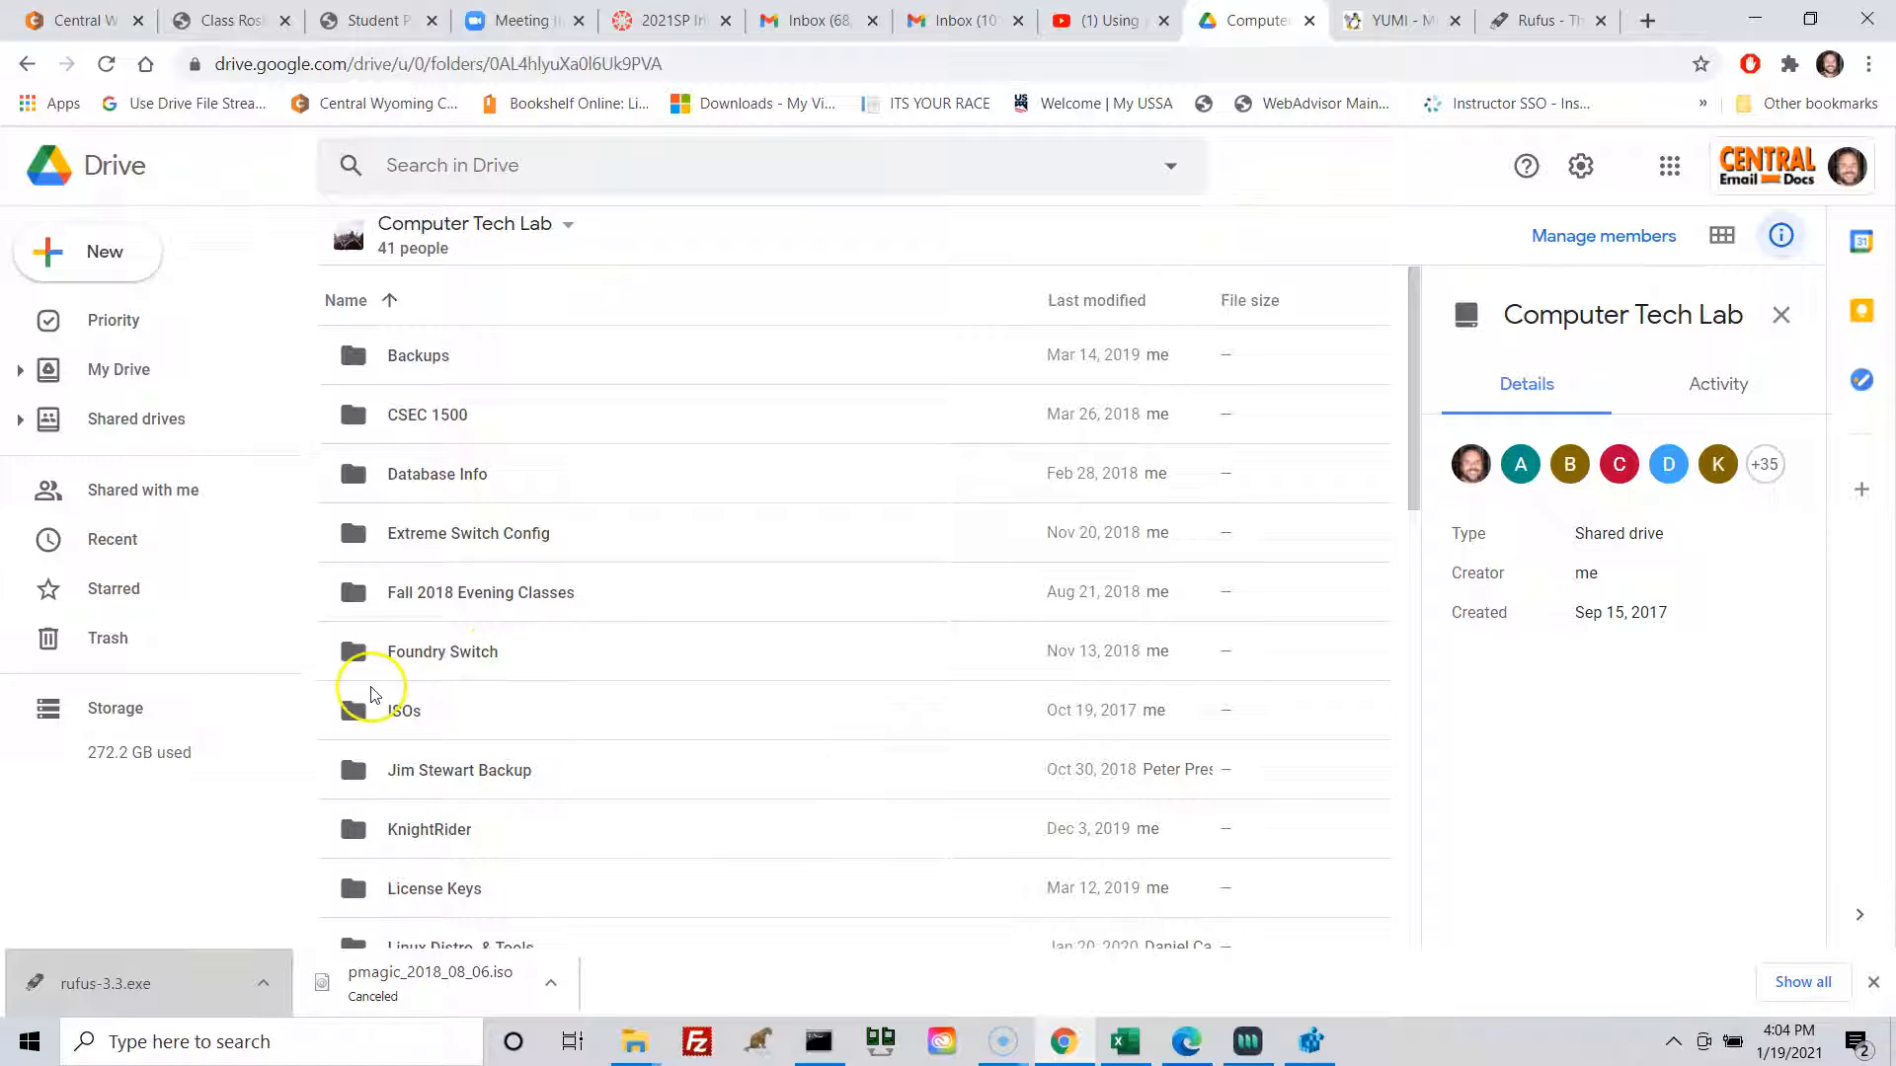
pyautogui.click(457, 719)
pyautogui.doubleClick(464, 718)
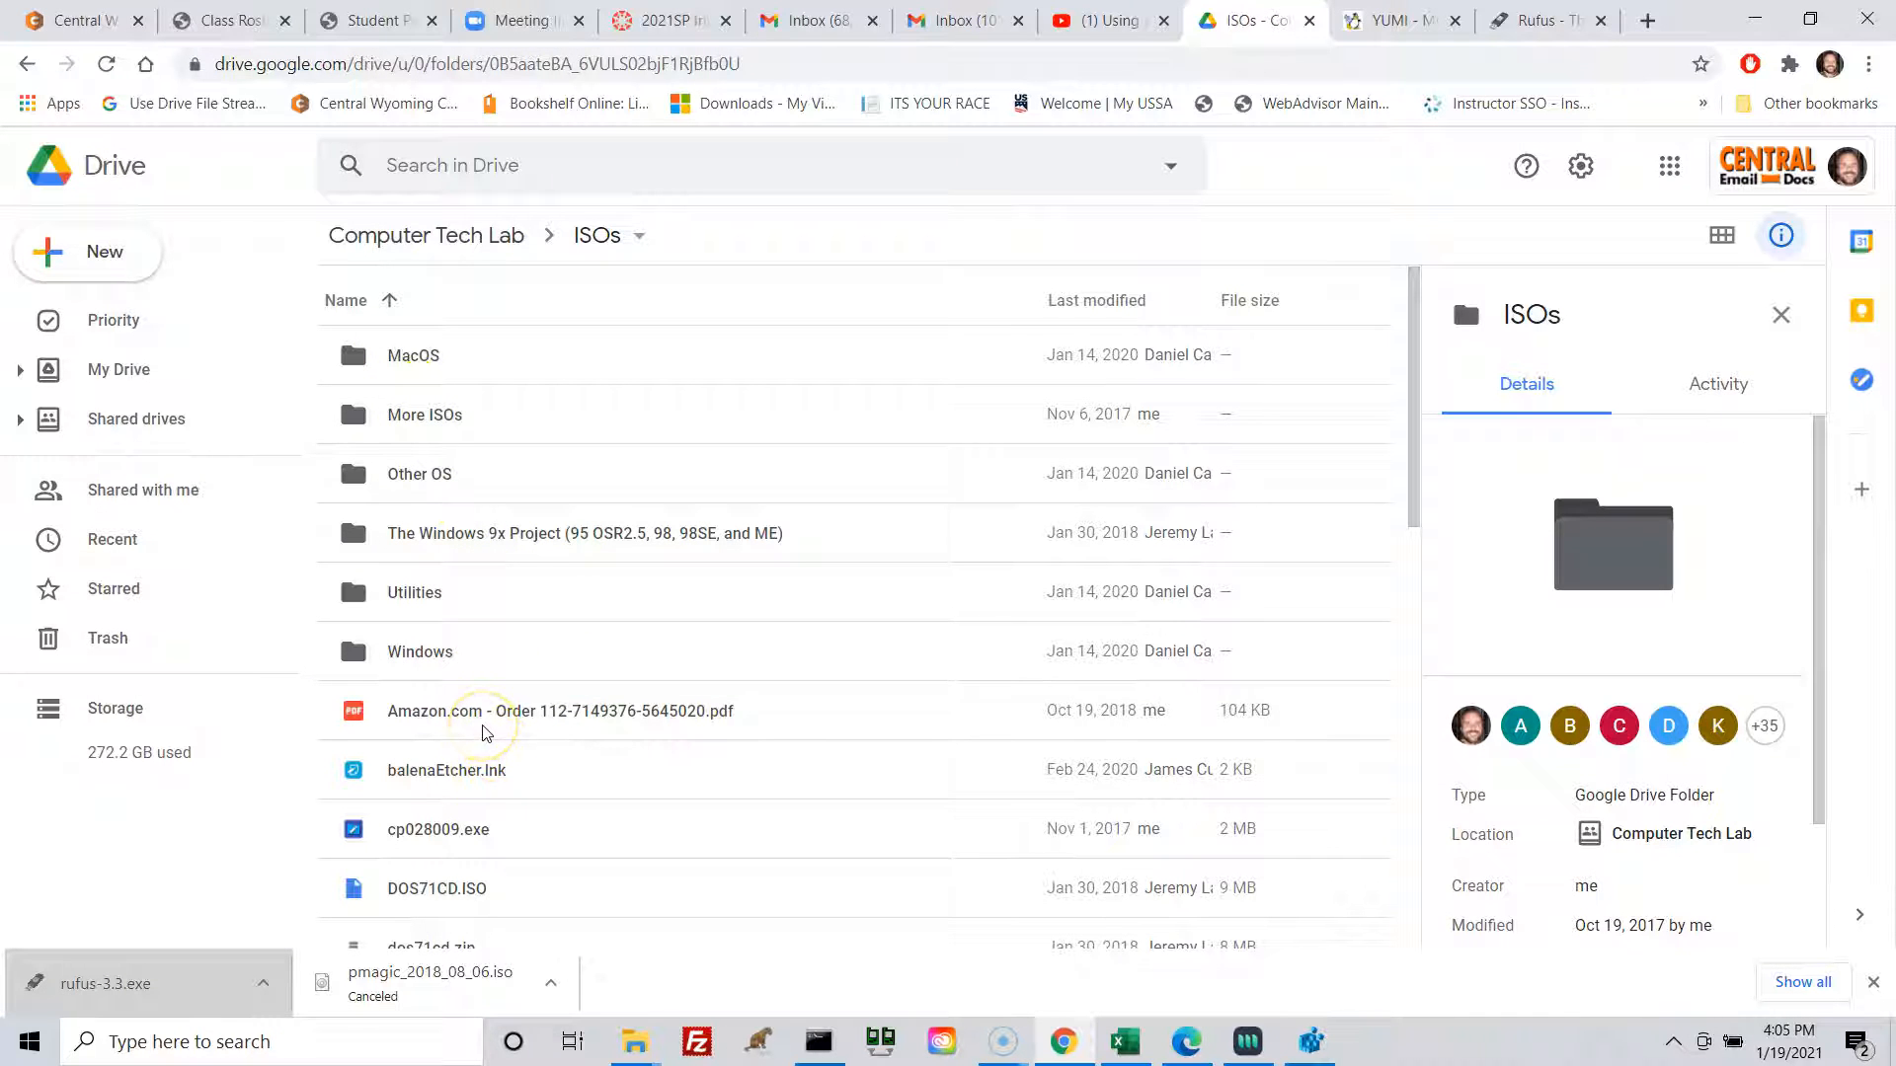
# Look over the ISOs folder and open its Other OS subfolder to view the images in it
pyautogui.scroll(-3, 482, 730)
pyautogui.scroll(3, 464, 691)
pyautogui.click(400, 478)
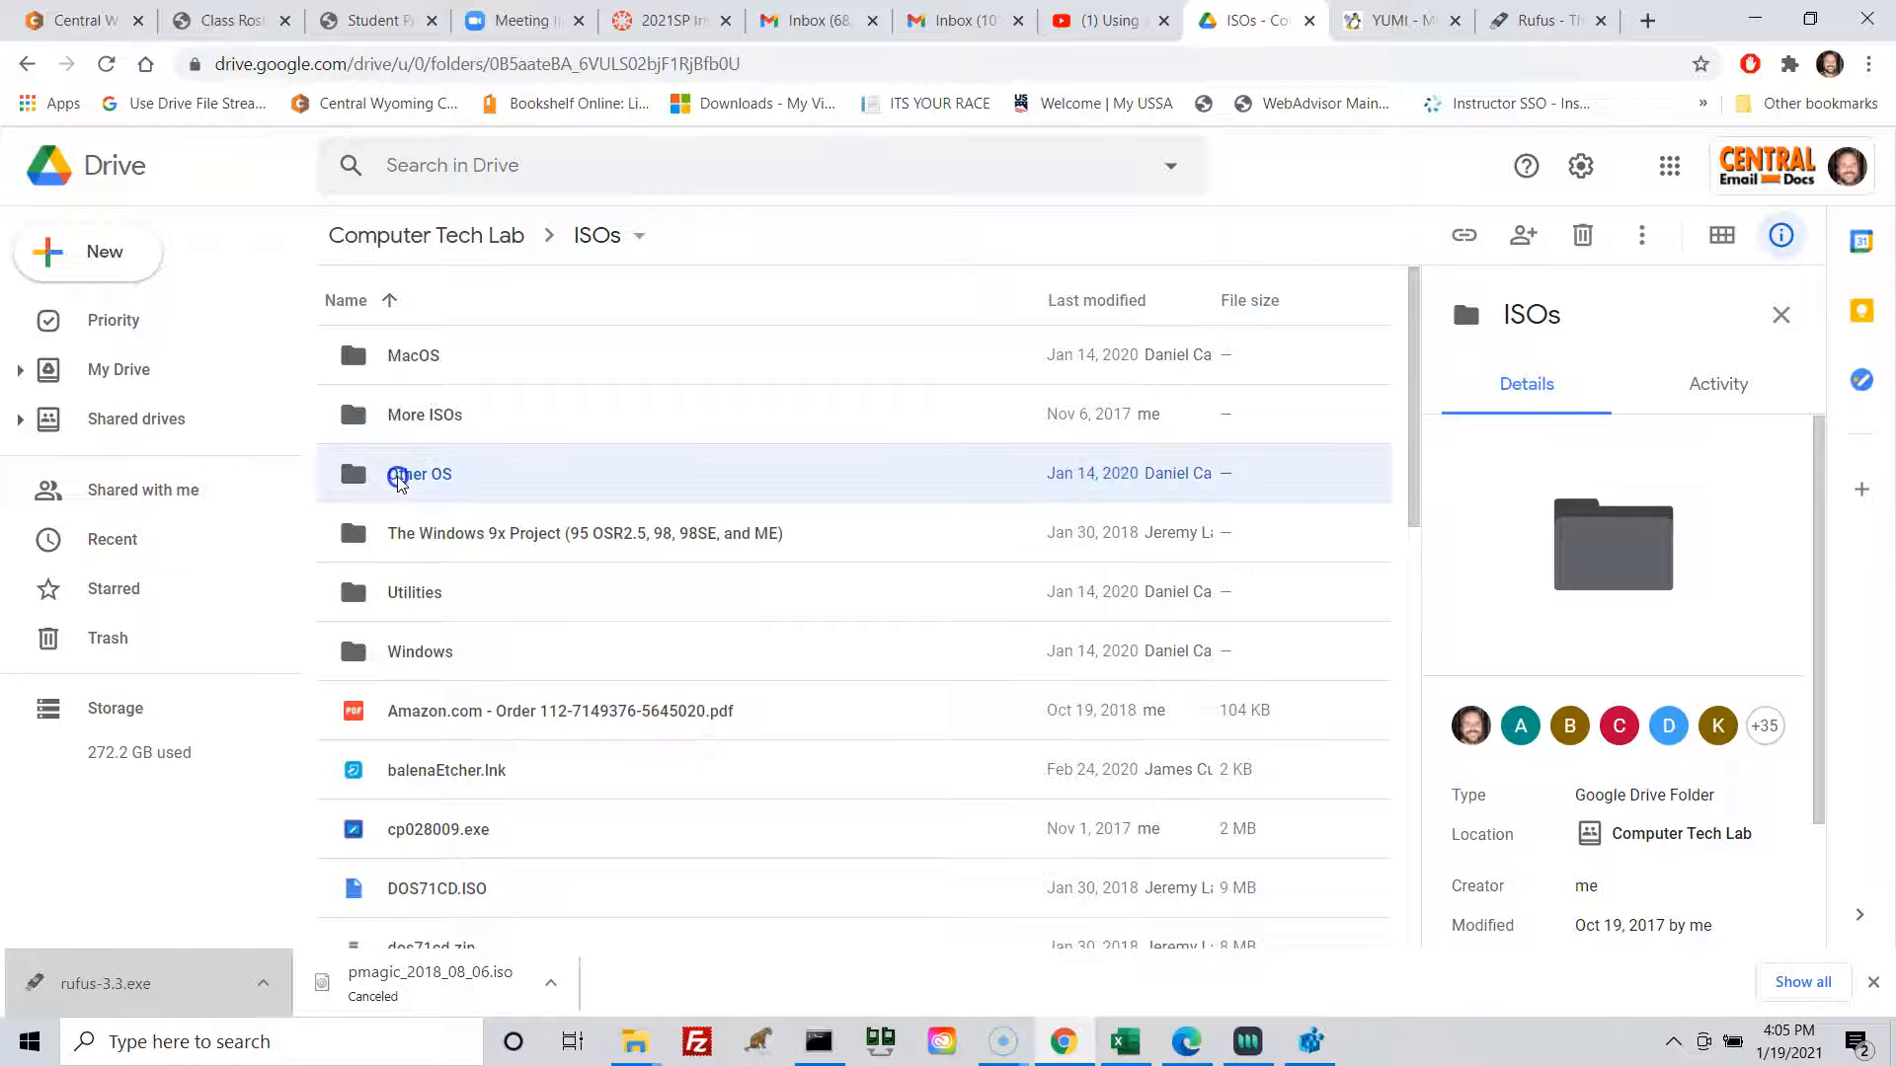
pyautogui.doubleClick(398, 478)
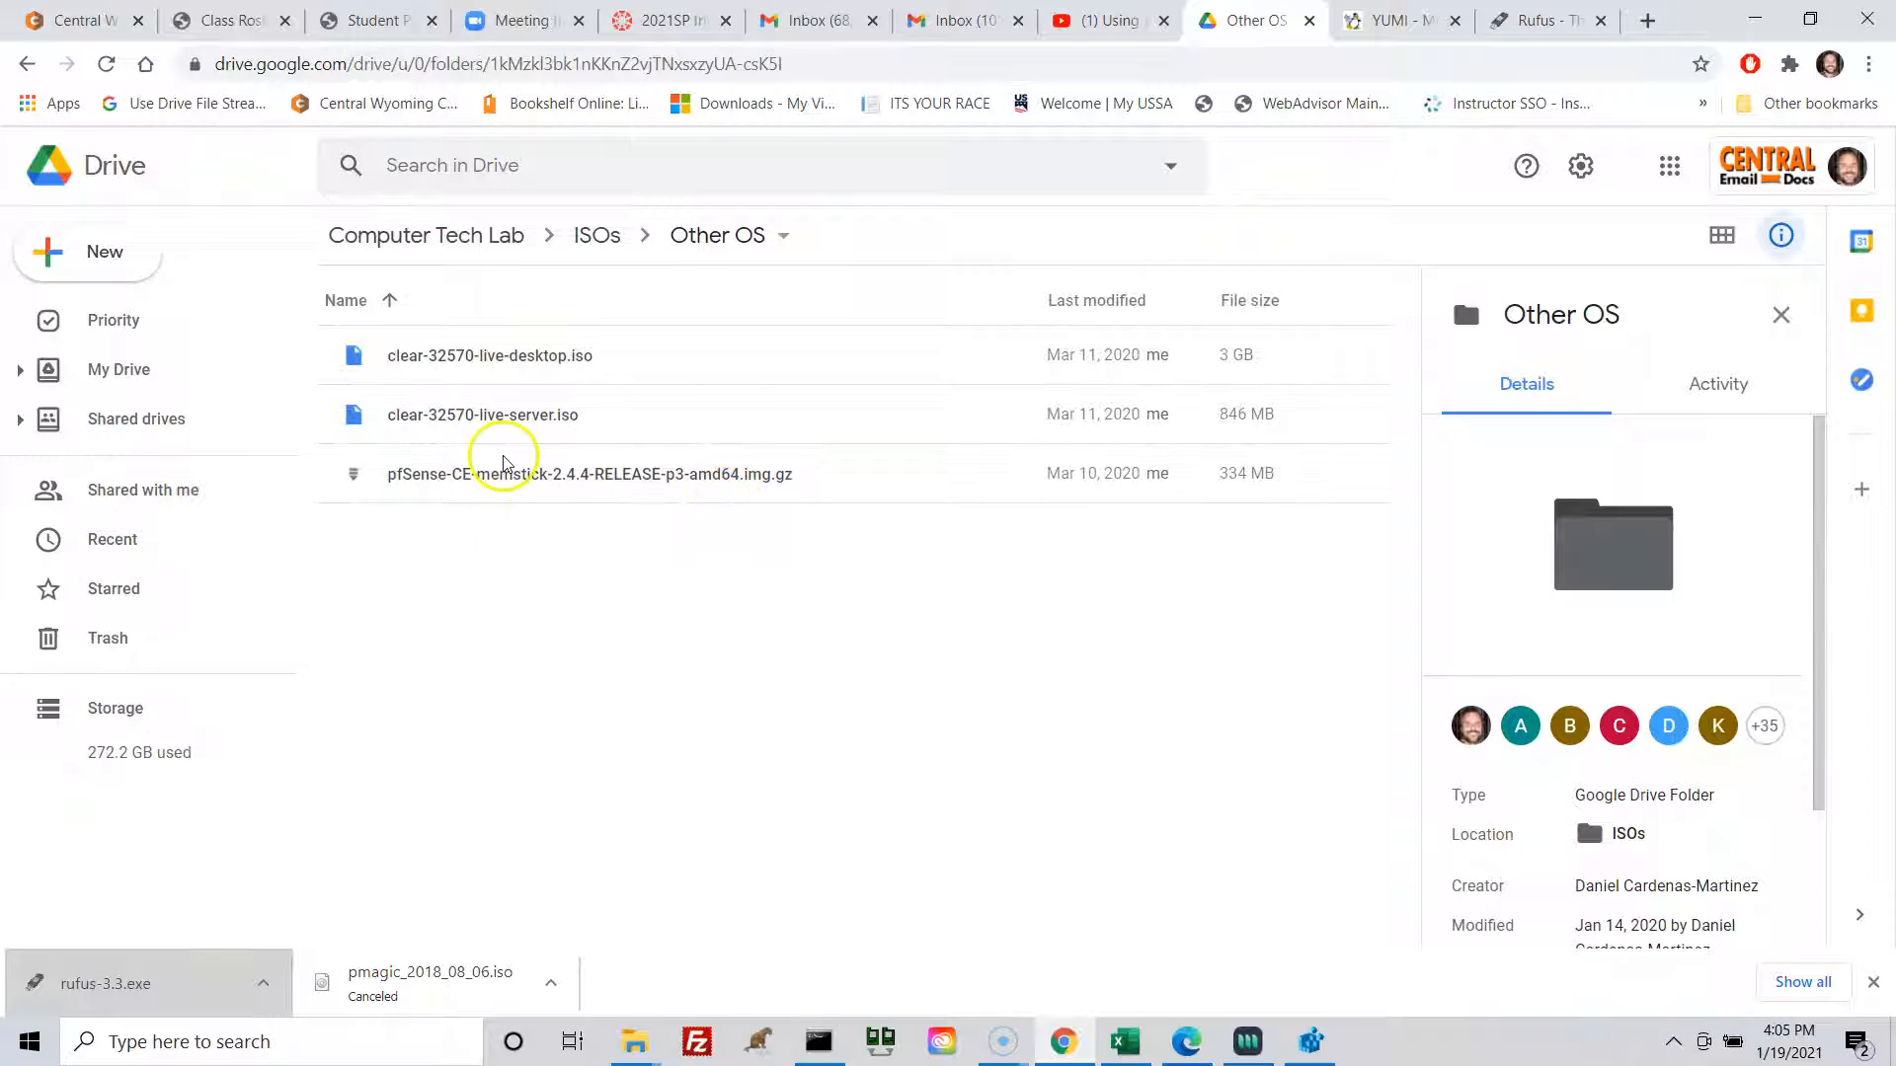
# Go back to the ISOs folder and open its More ISOs subfolder
pyautogui.click(596, 235)
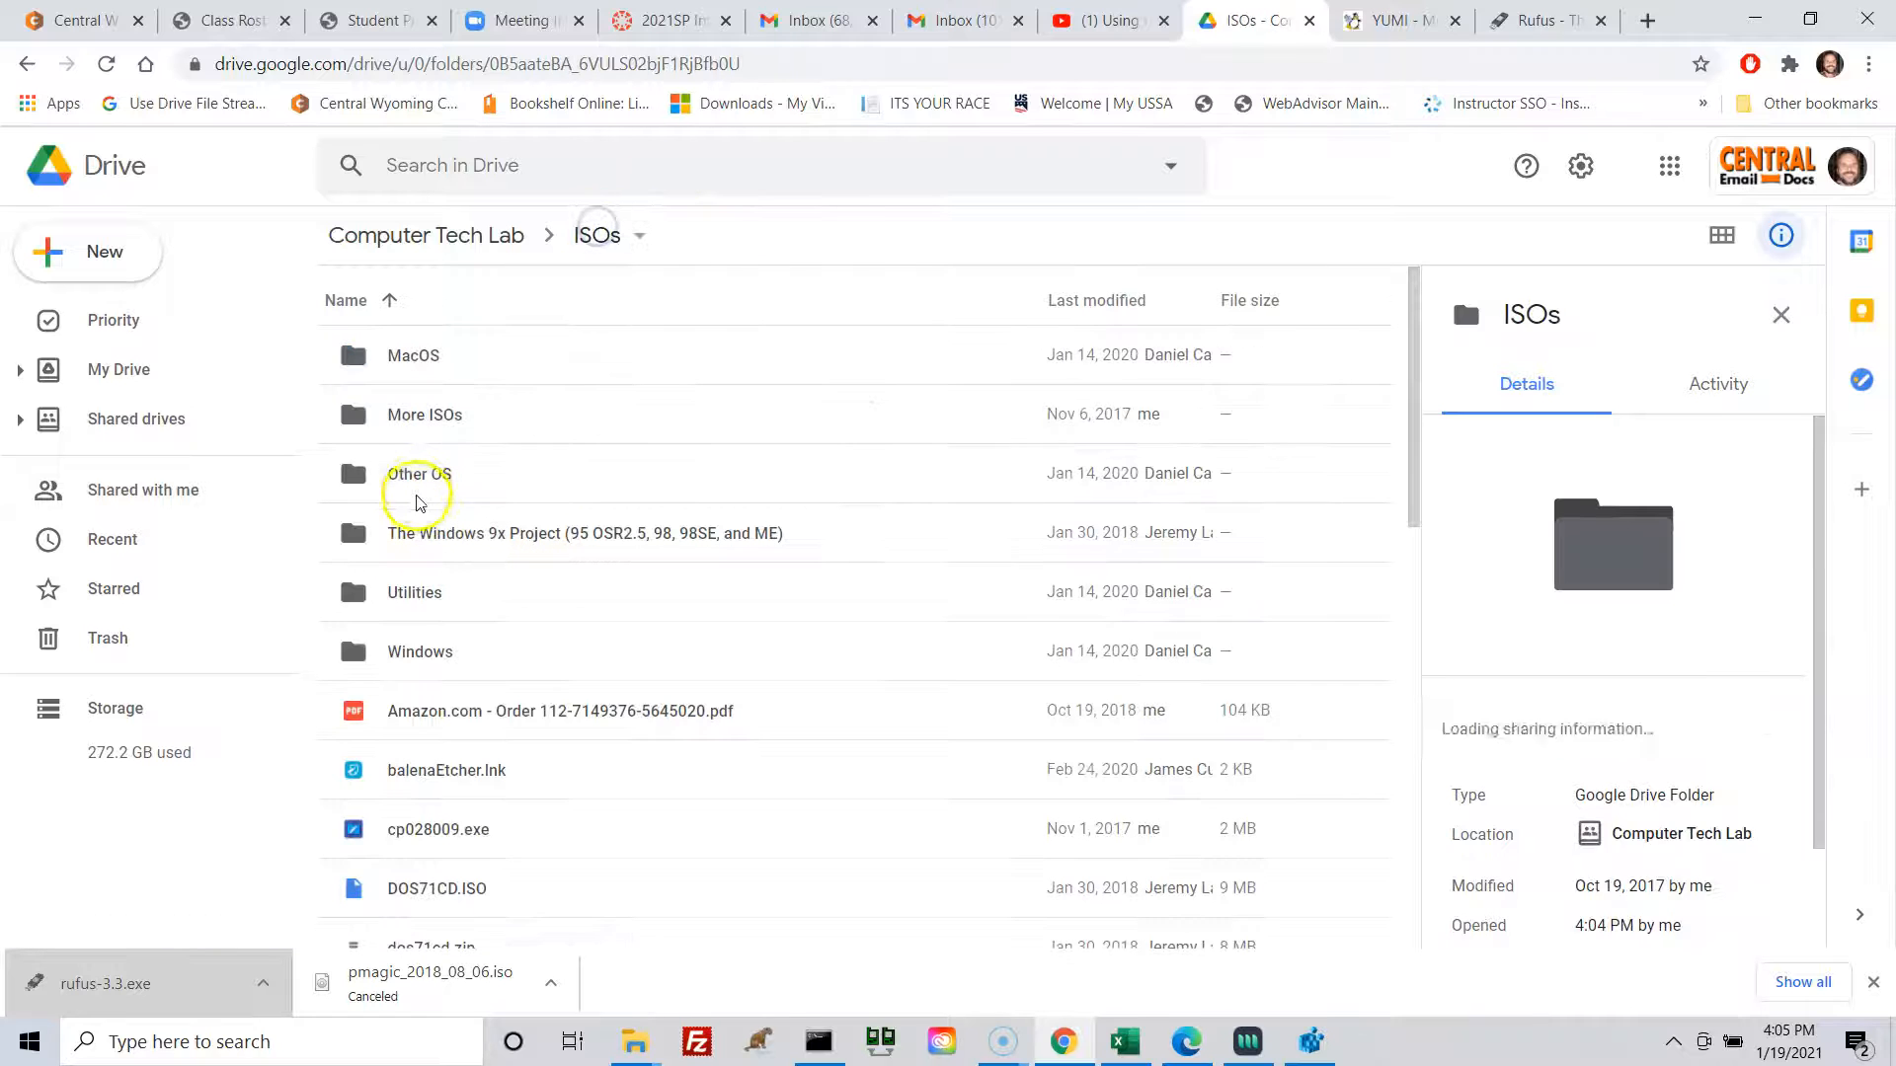
pyautogui.click(423, 414)
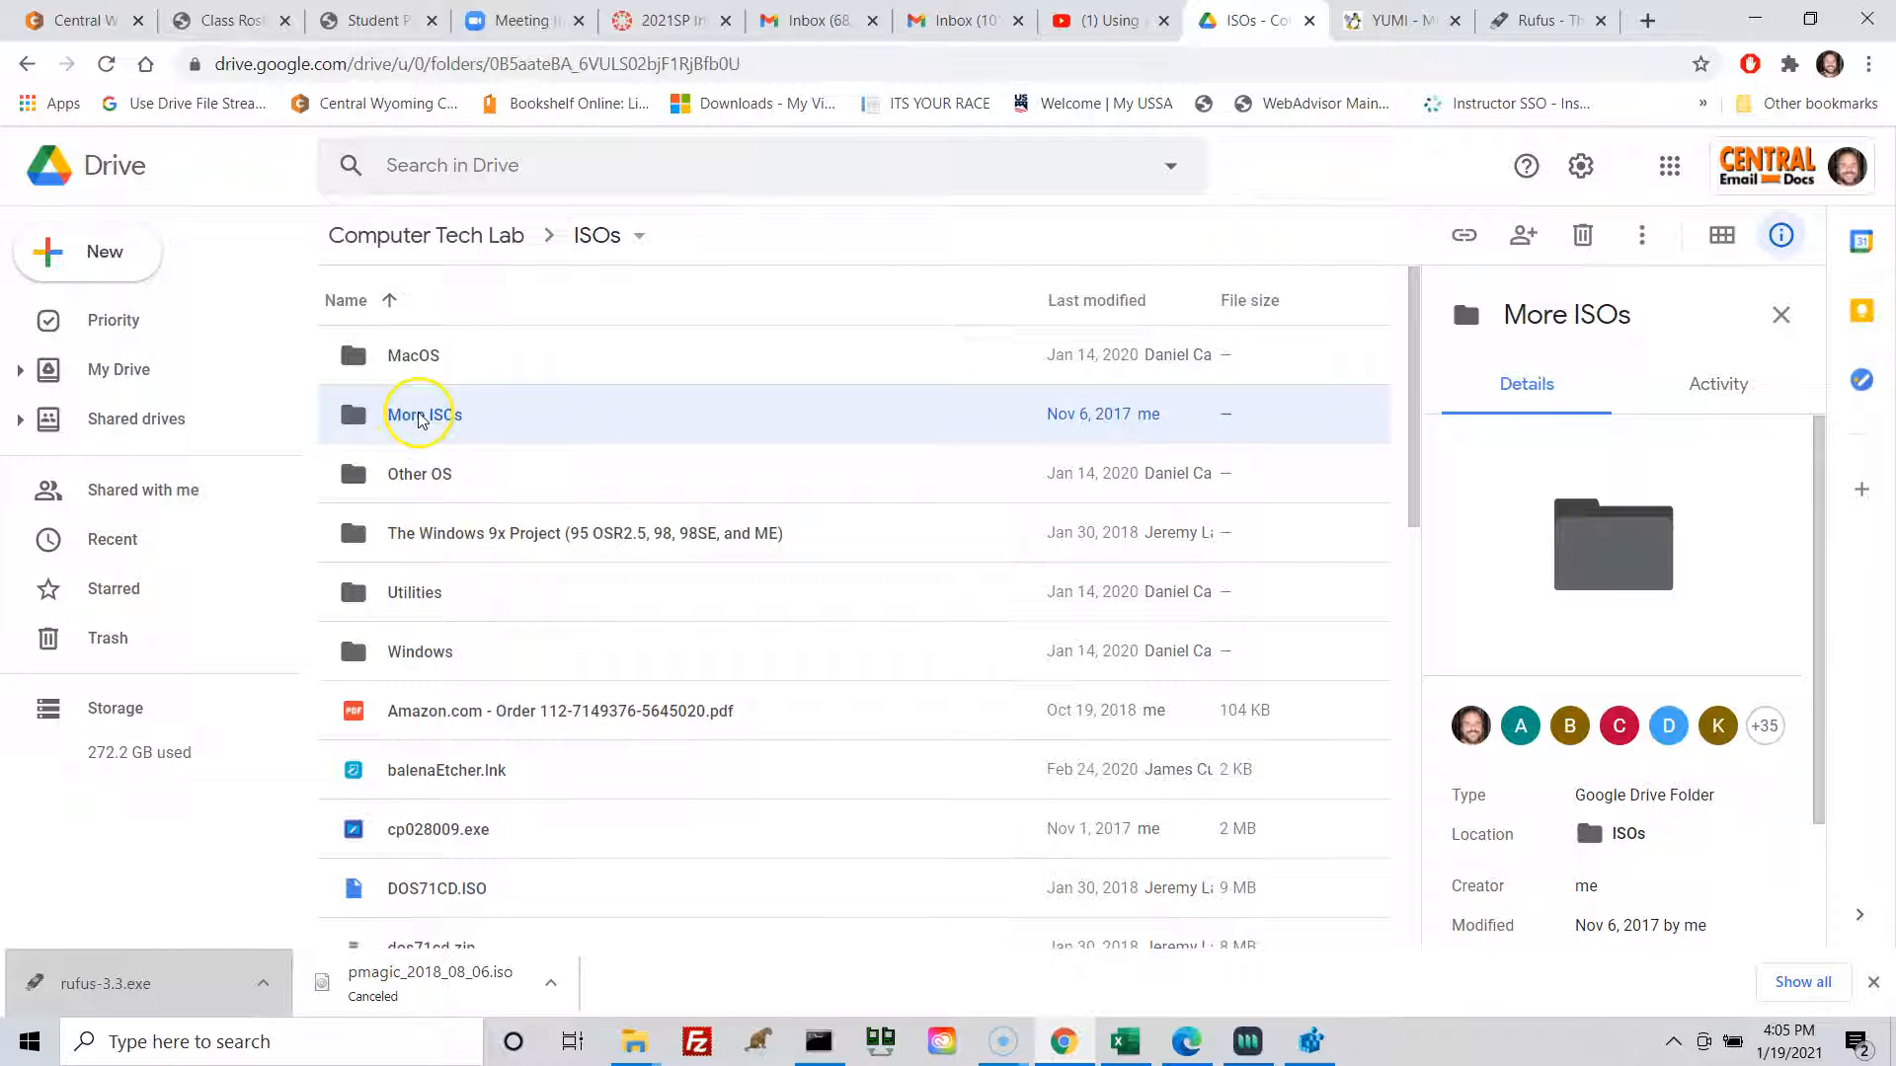
pyautogui.doubleClick(420, 415)
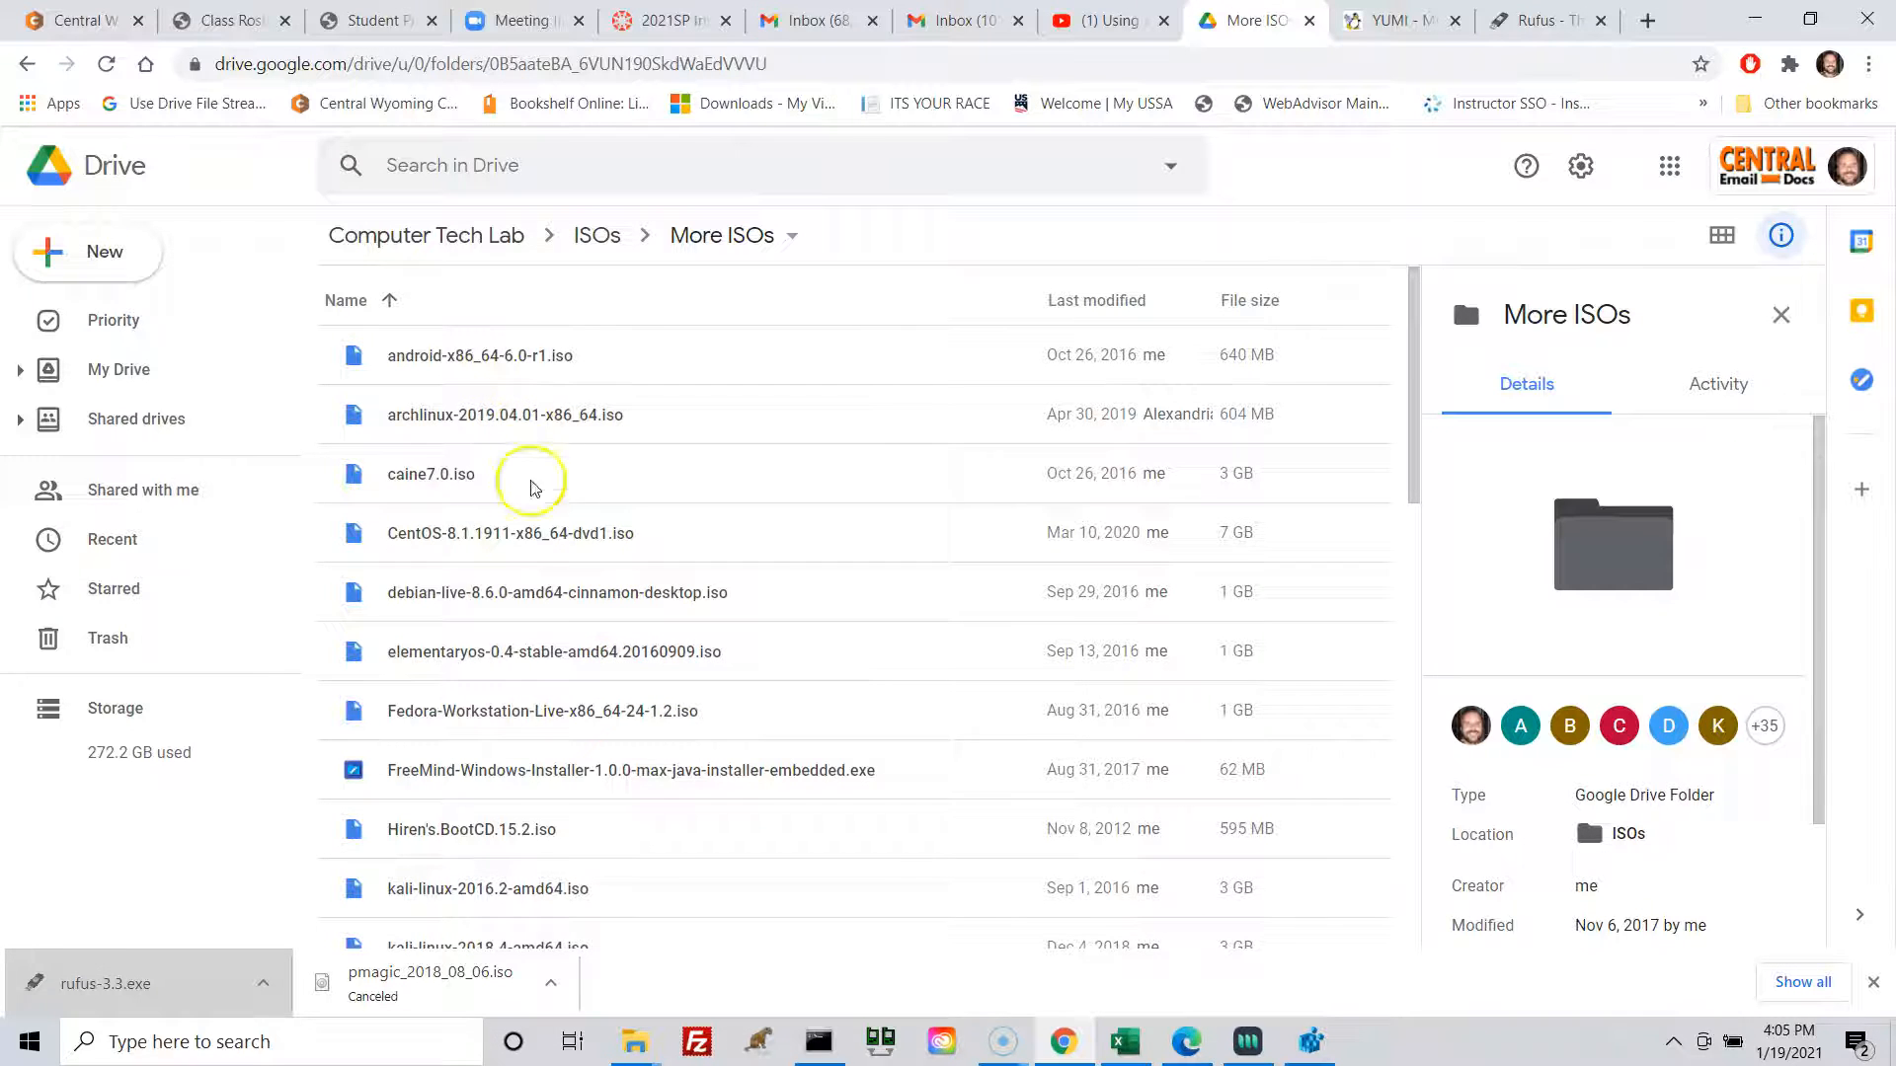
# Examine the full list of operating system and utility images in the More ISOs folder
pyautogui.scroll(-4, 523, 673)
pyautogui.scroll(-3, 523, 675)
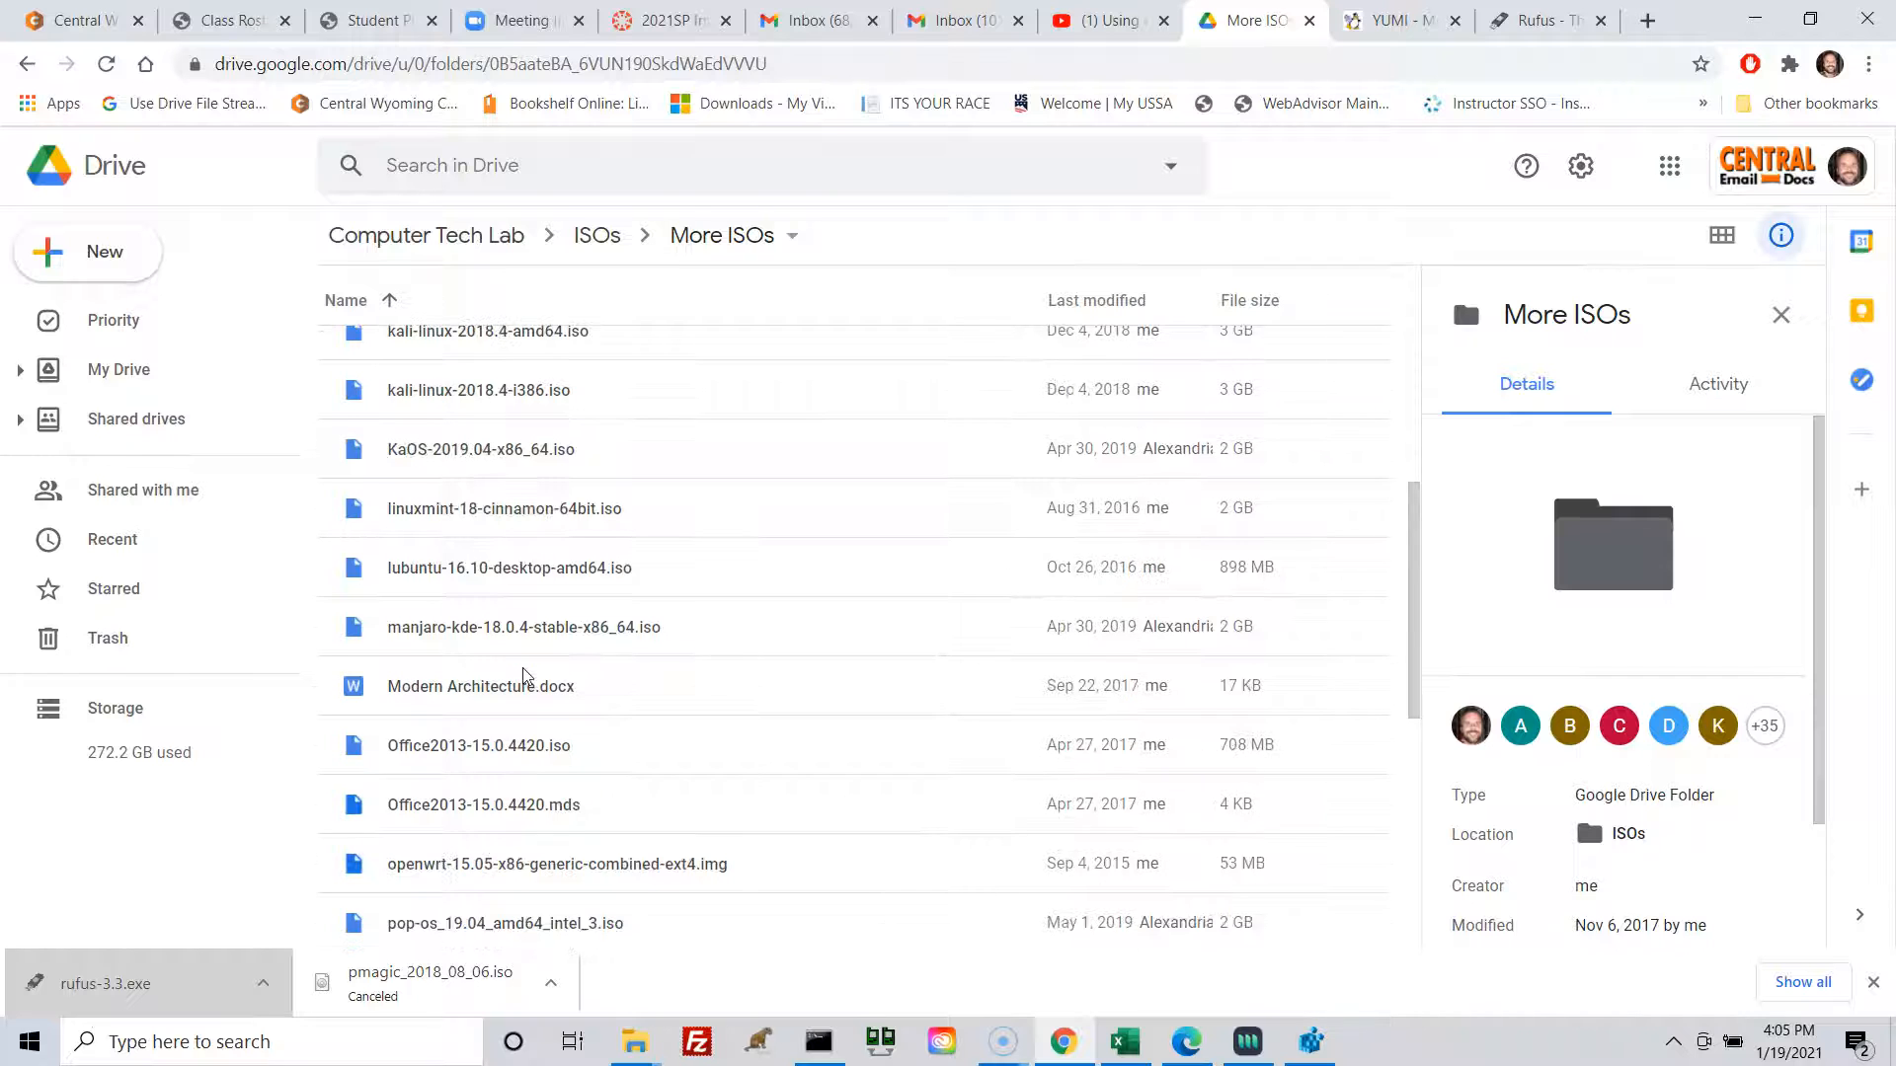
pyautogui.scroll(-4, 538, 674)
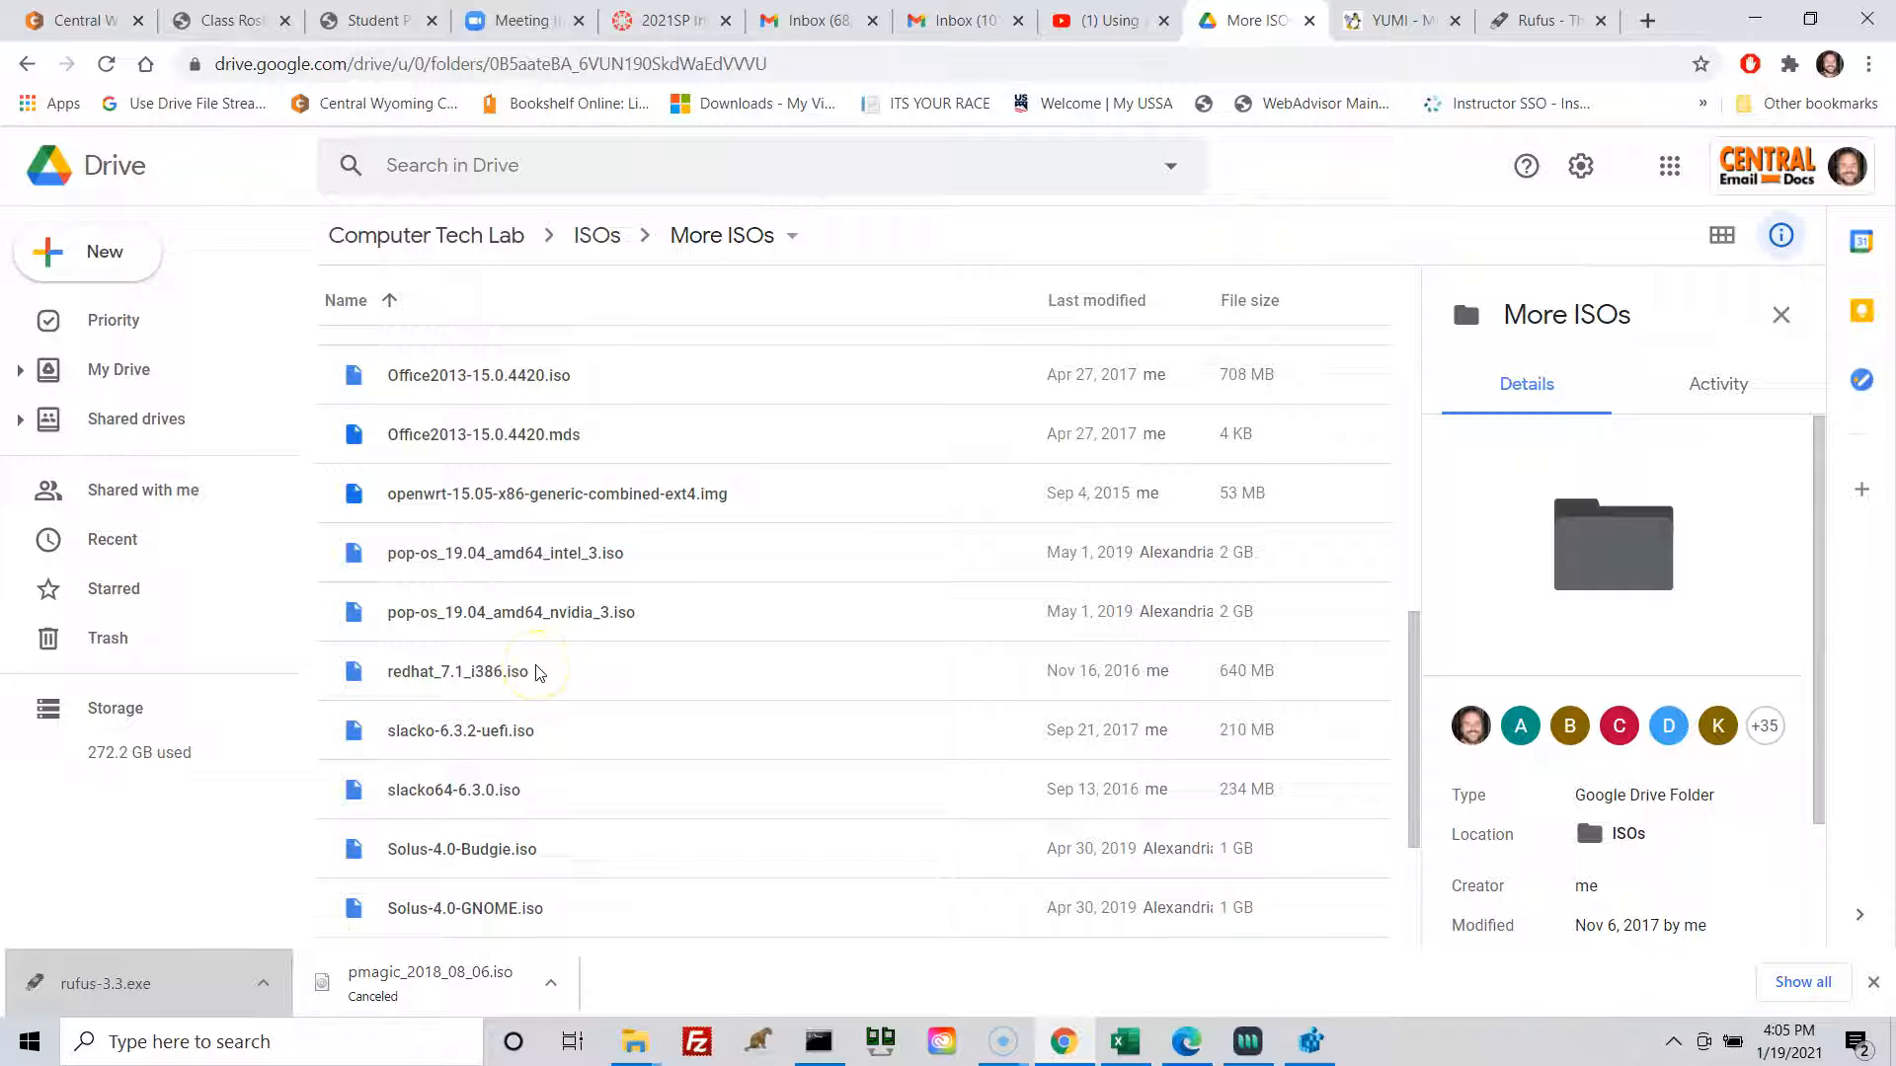
pyautogui.scroll(10, 538, 675)
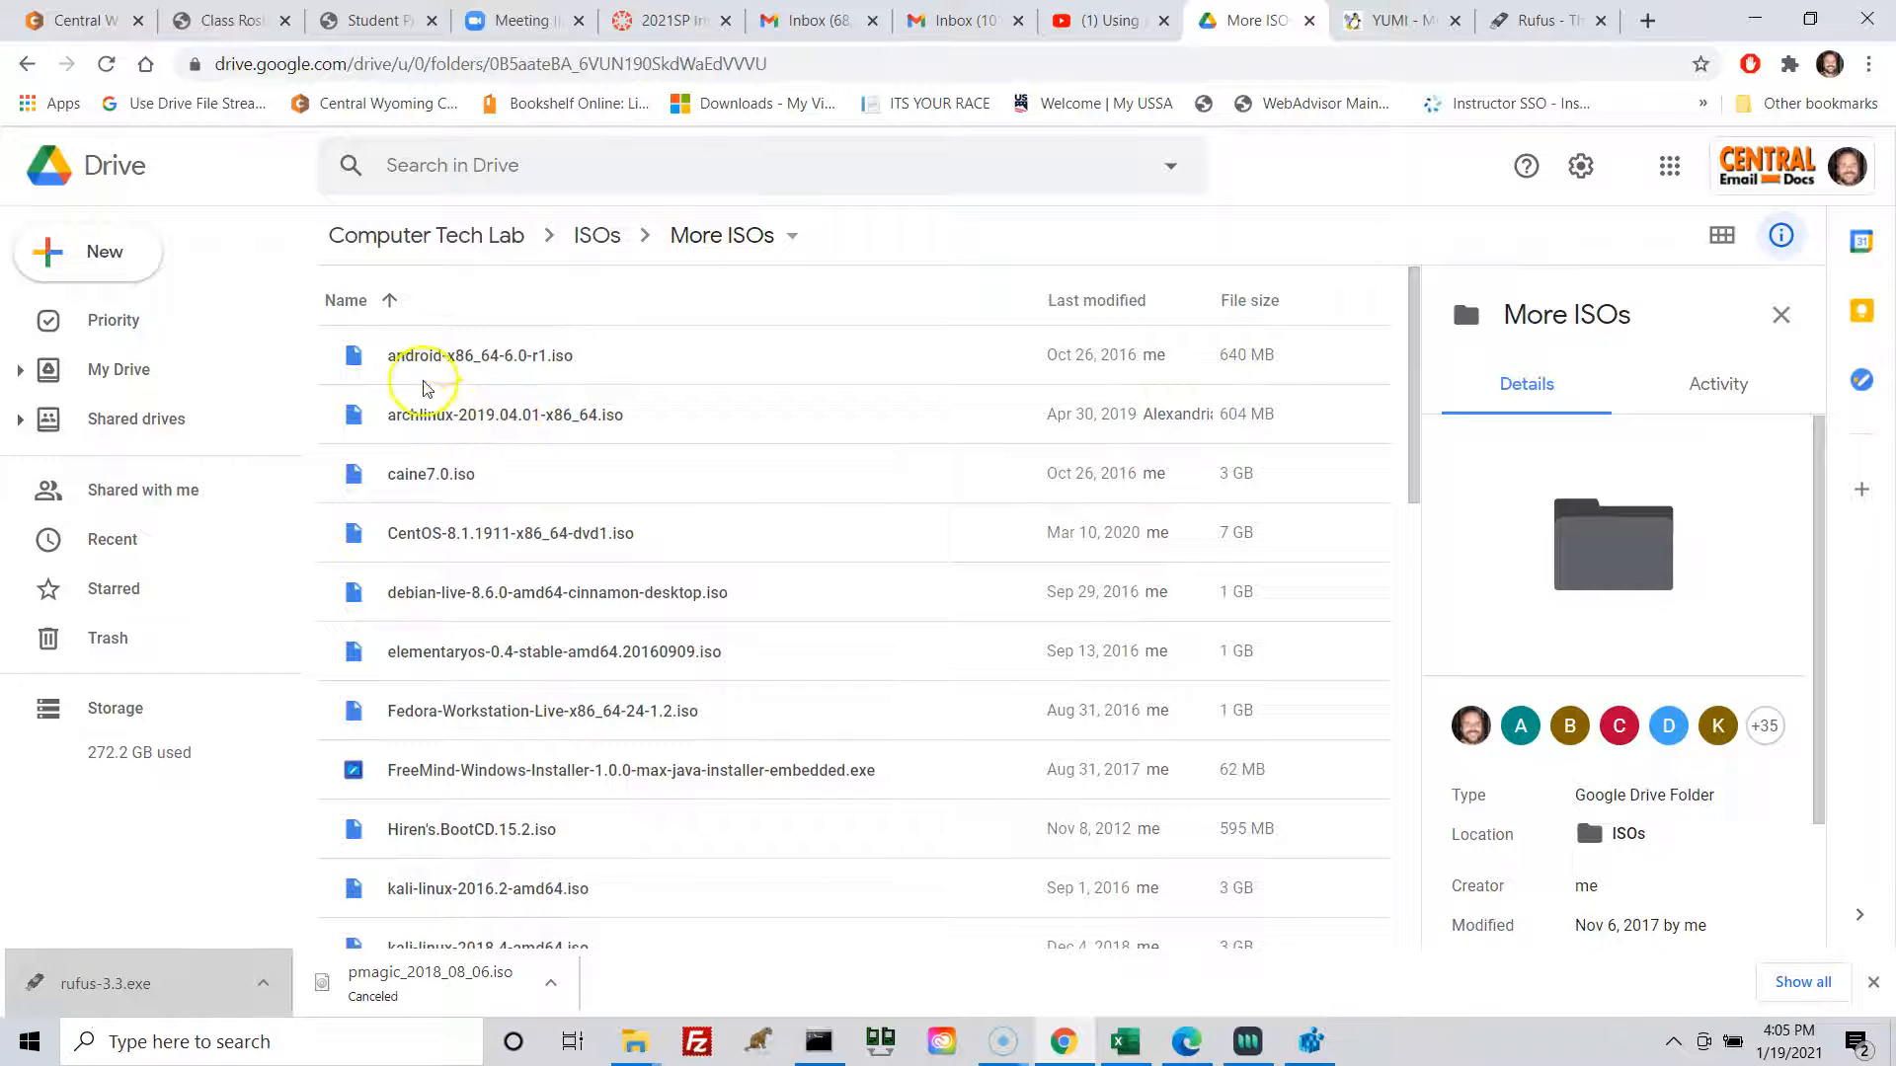
pyautogui.press('ctrl')
pyautogui.press('ctrl')
pyautogui.press('ctrl')
pyautogui.press('ctrl')
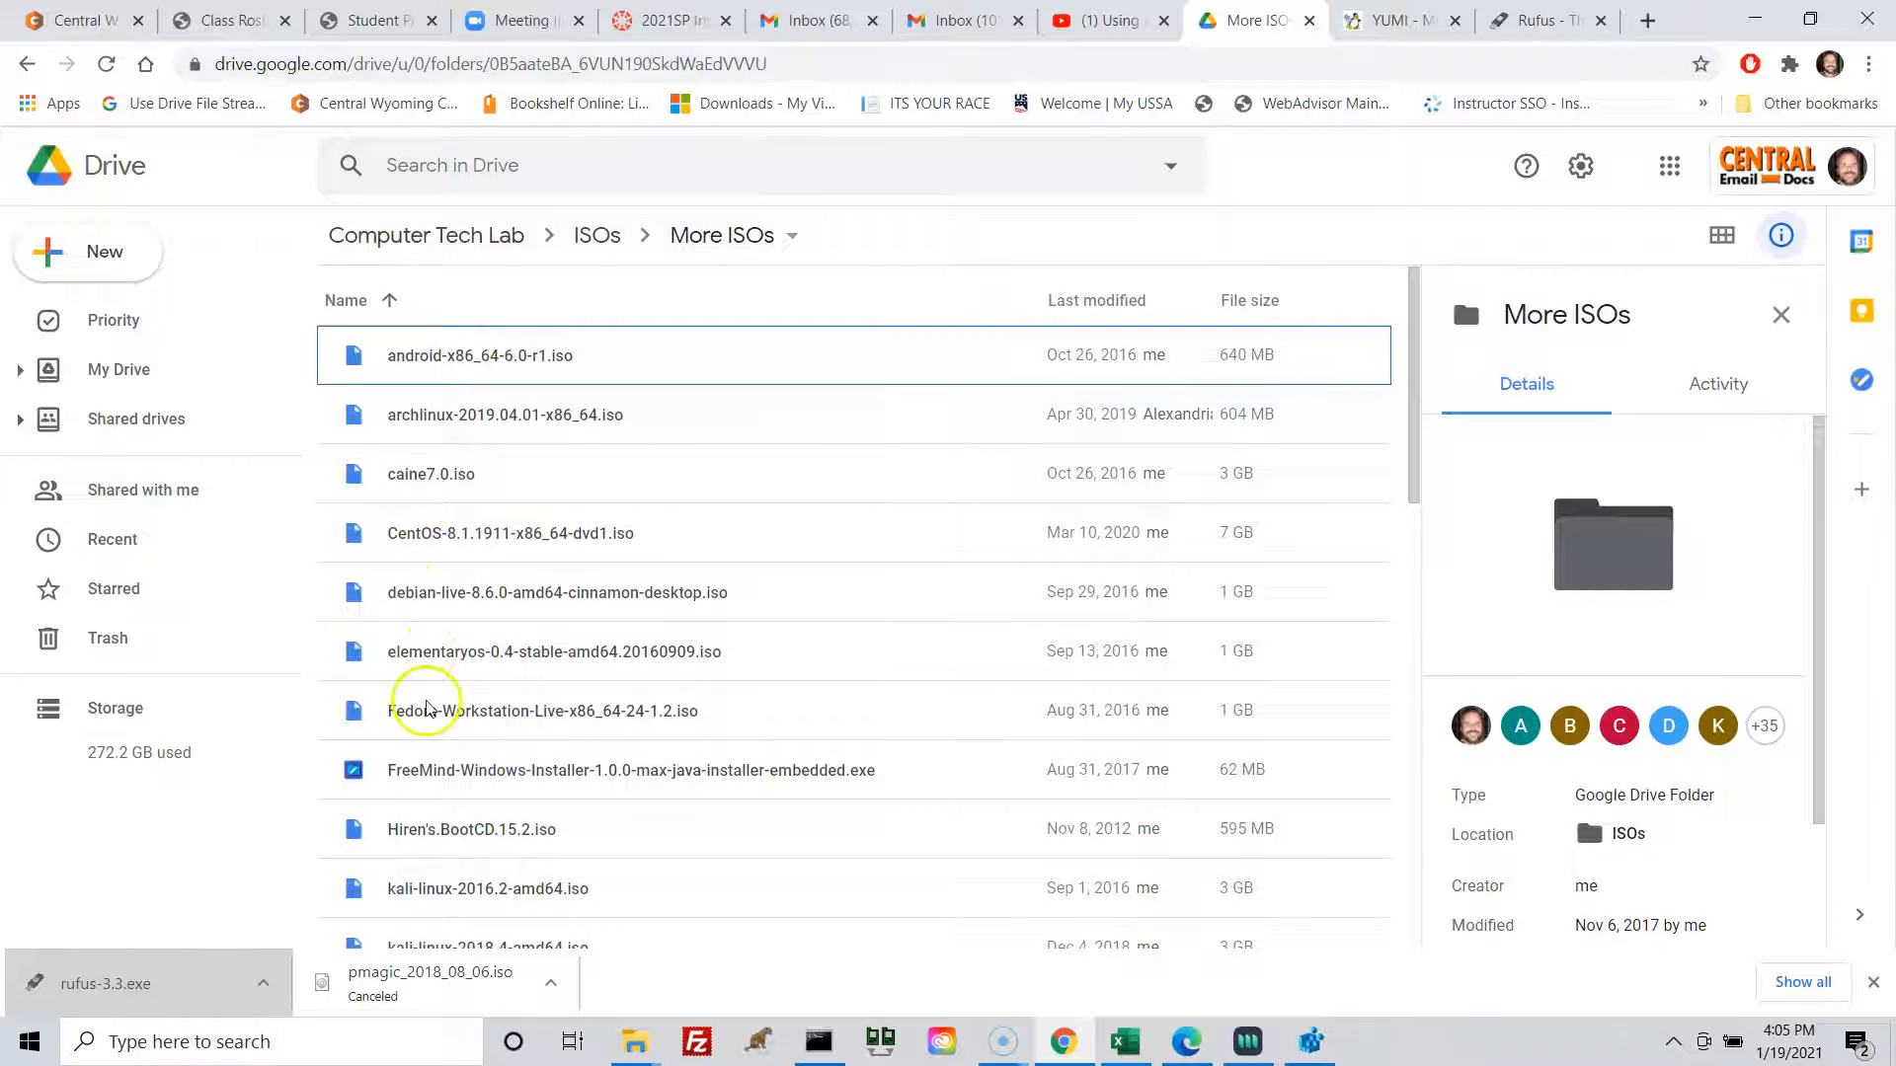
pyautogui.scroll(-3, 420, 834)
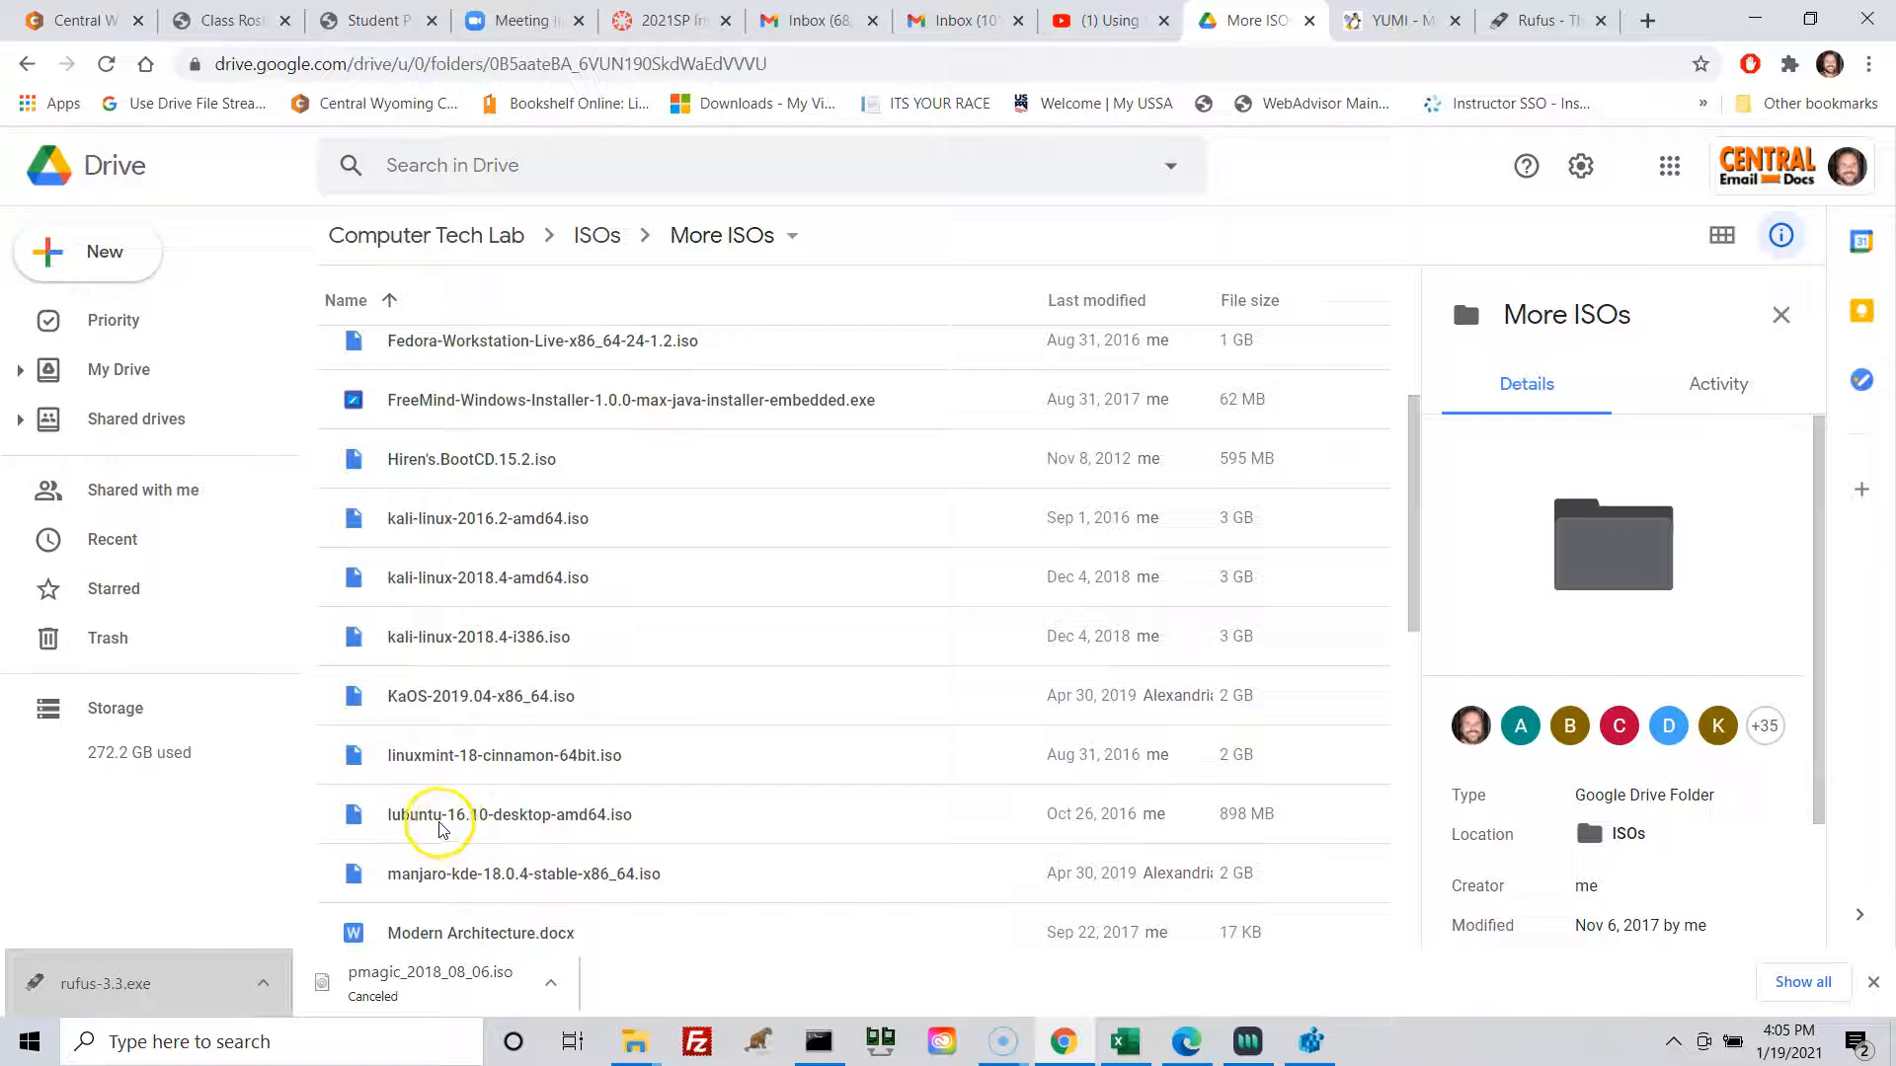
pyautogui.scroll(-3, 454, 839)
pyautogui.scroll(-7, 470, 849)
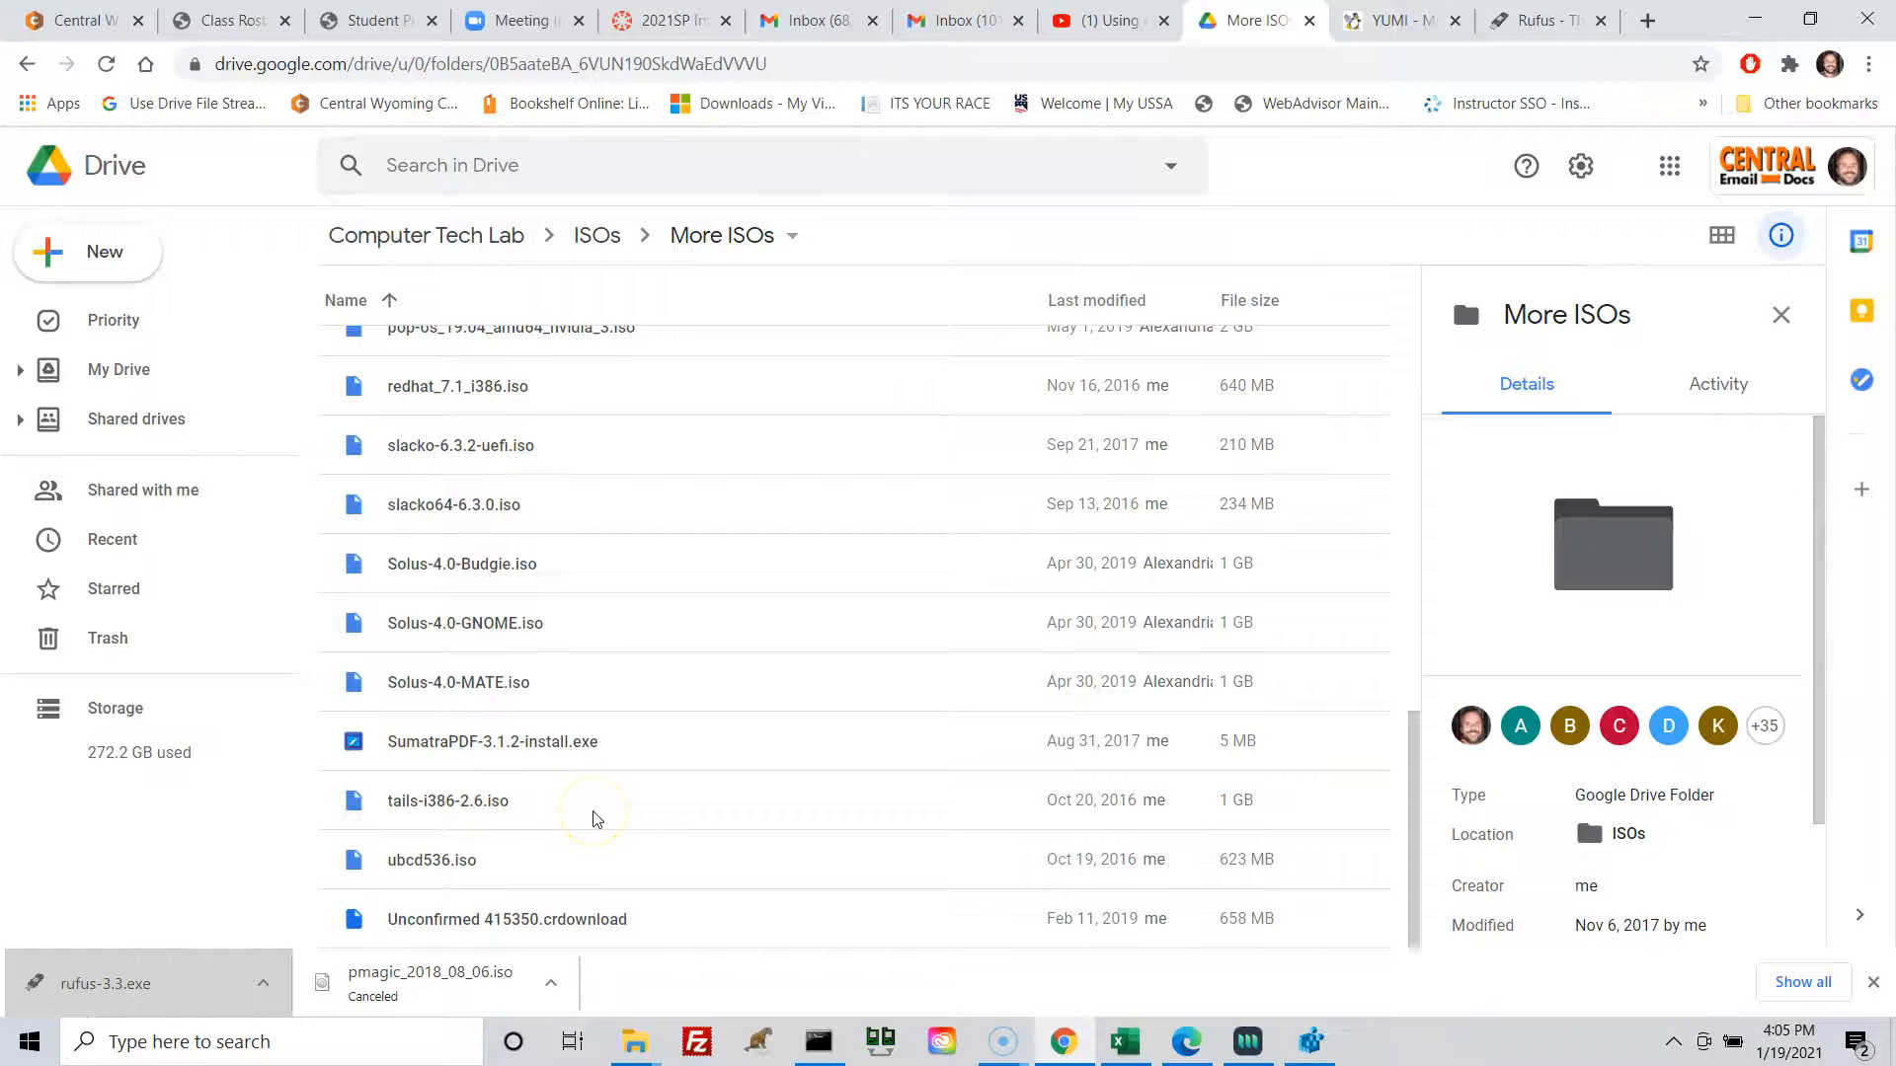
pyautogui.scroll(15, 596, 819)
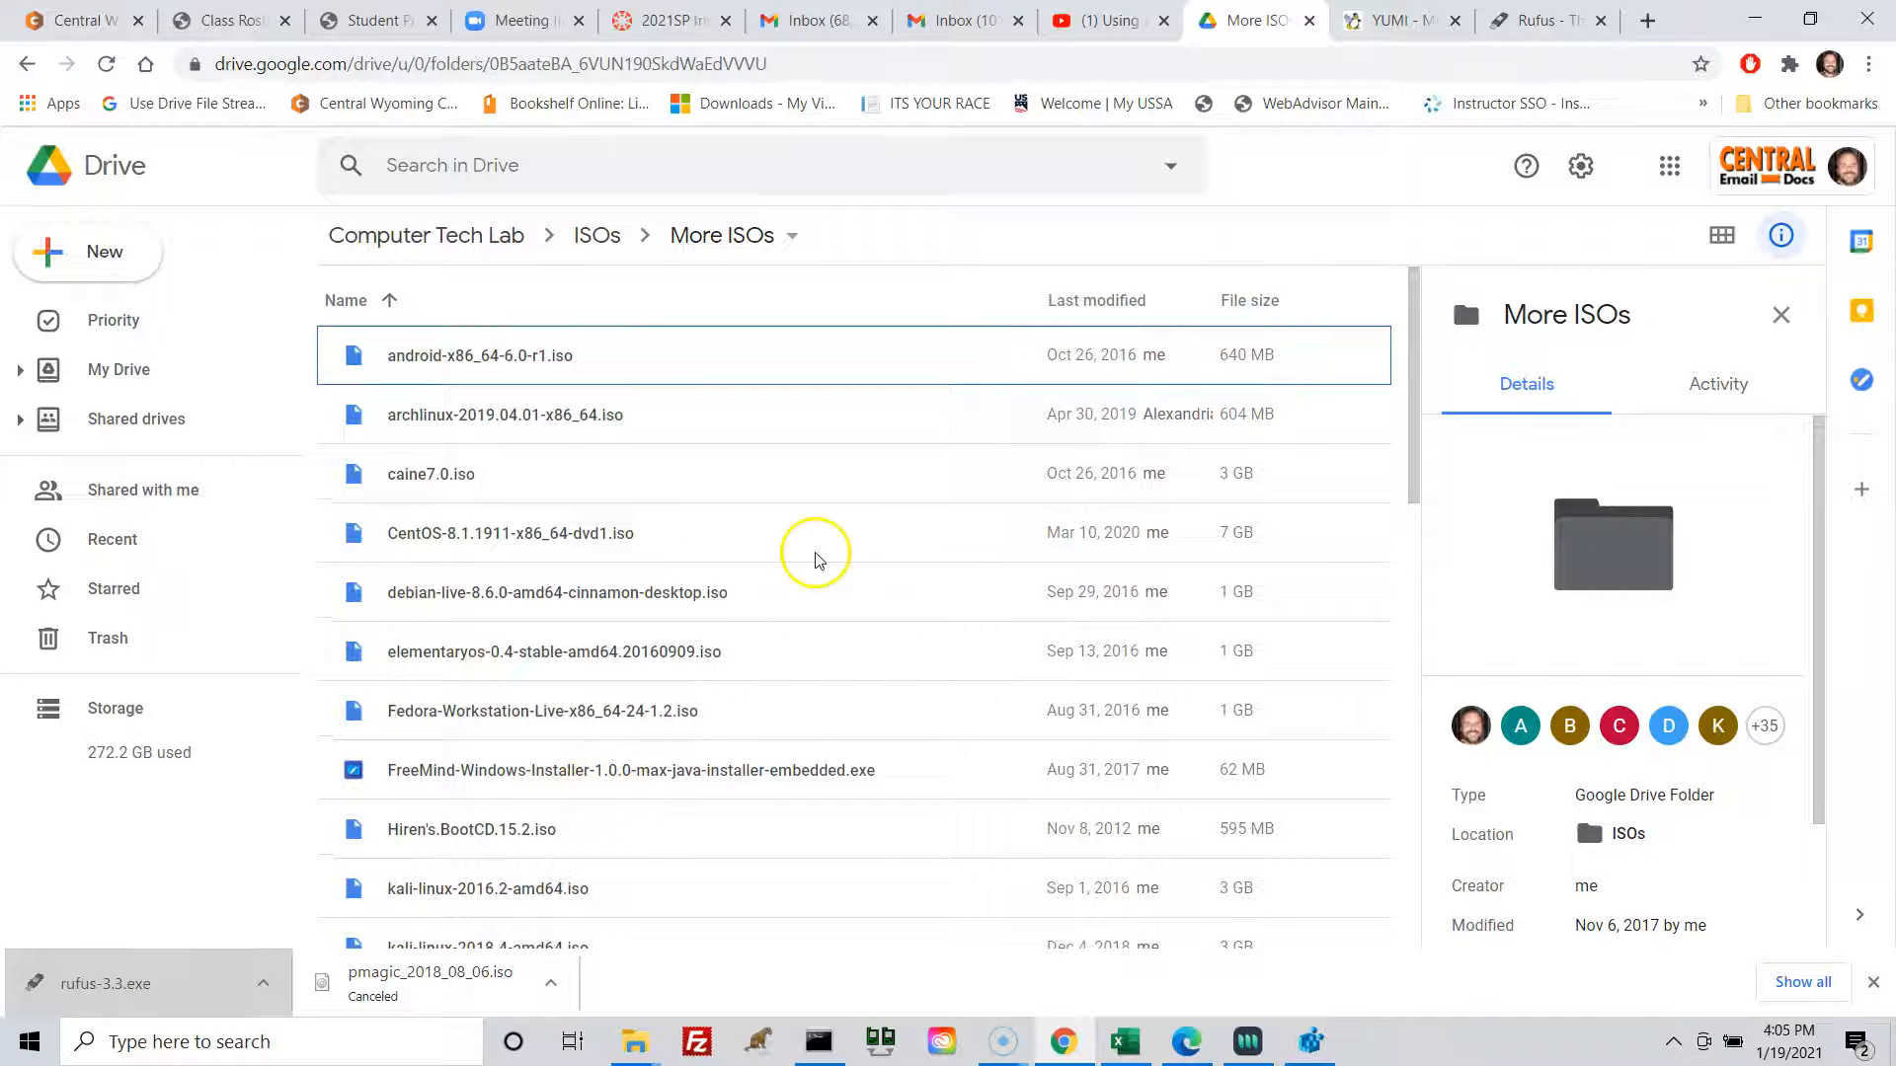
pyautogui.scroll(-10, 816, 560)
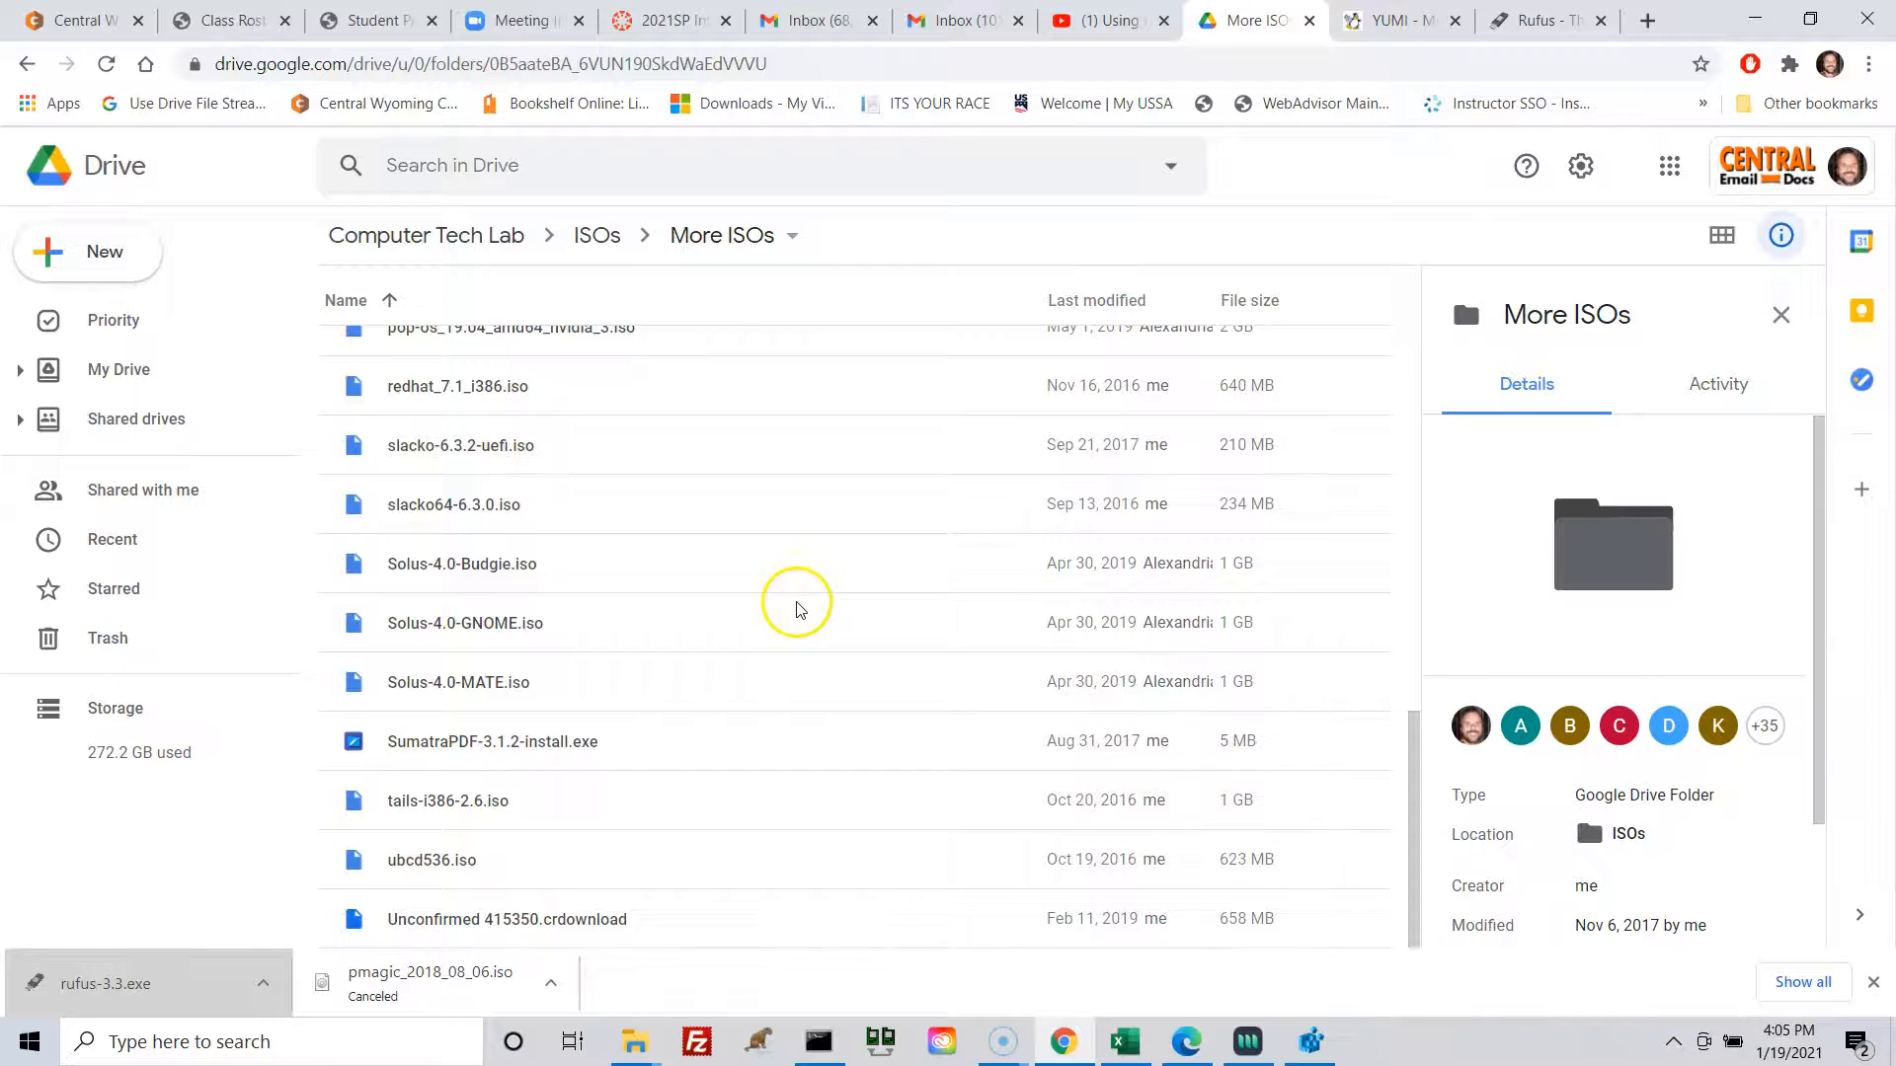
pyautogui.scroll(10, 795, 608)
# Return to the ISOs folder, look over its contents and view the installers in its MacOS subfolder
pyautogui.click(605, 237)
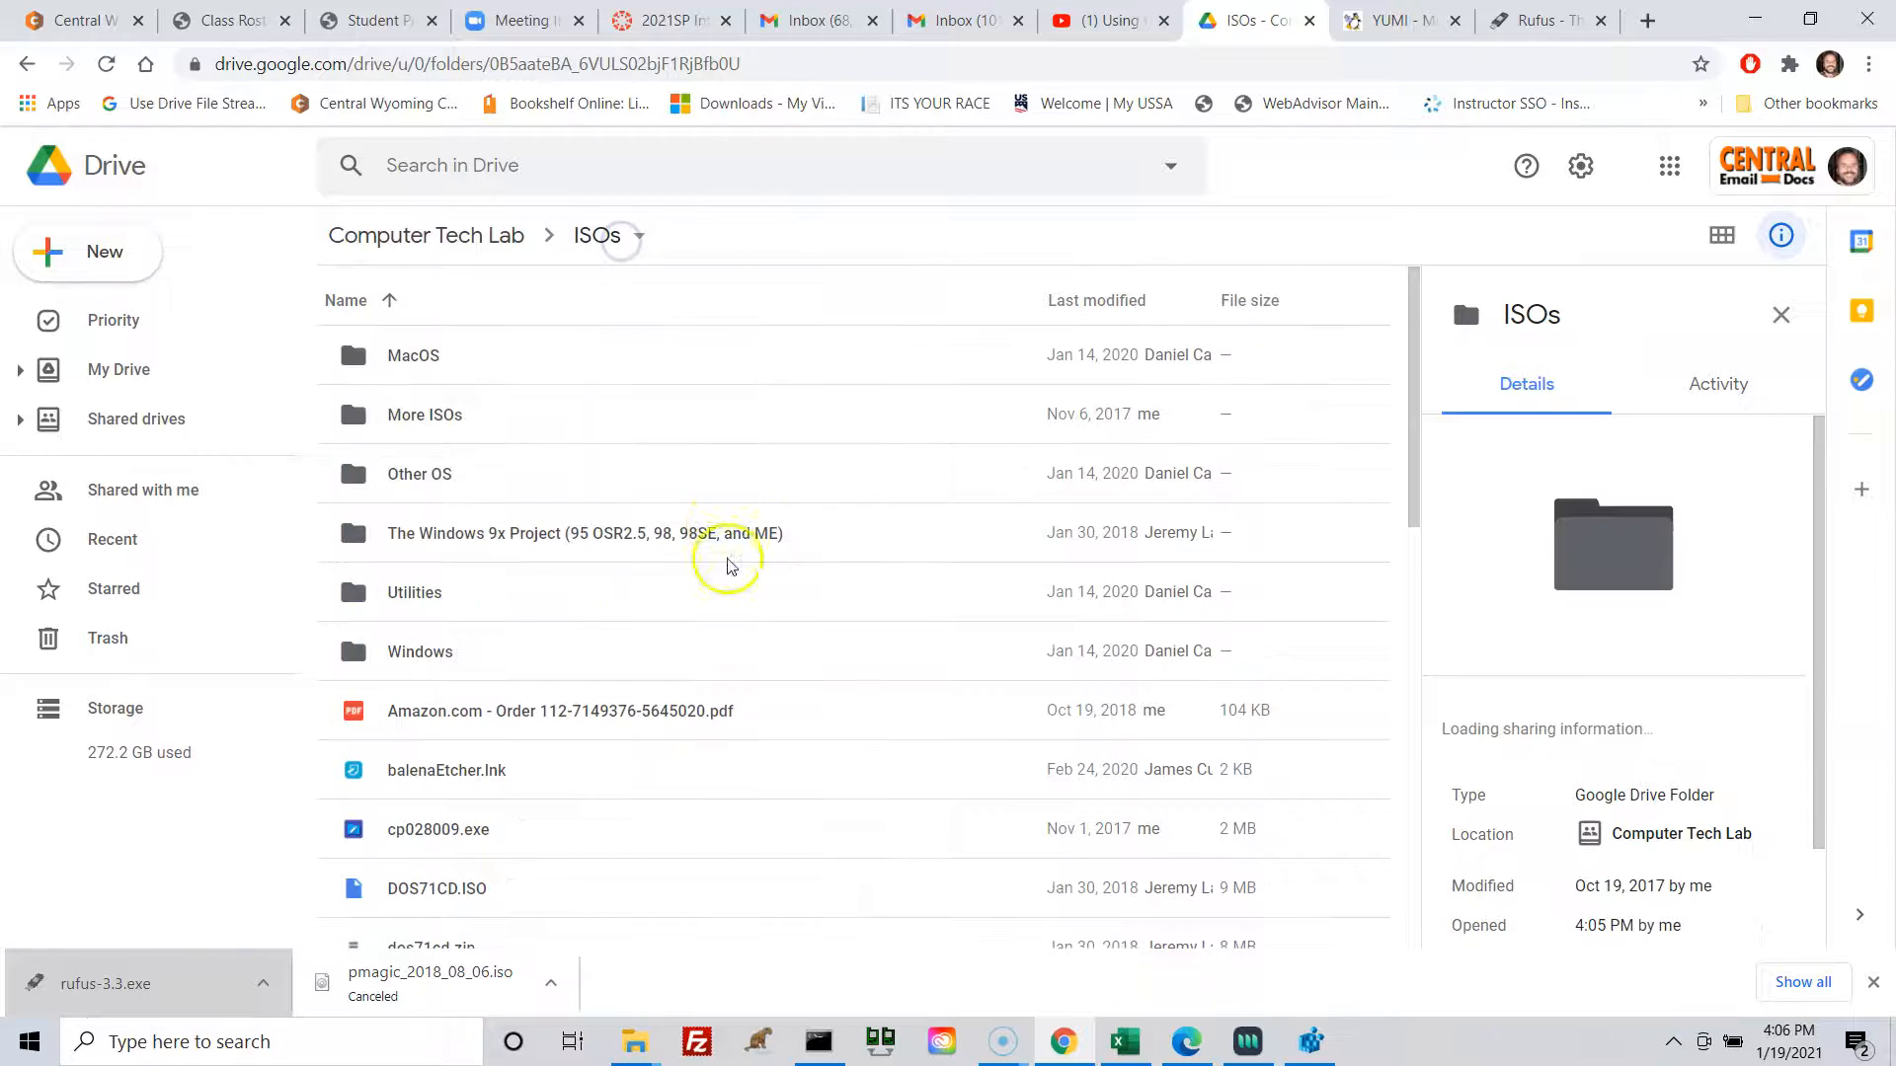
pyautogui.scroll(-15, 736, 602)
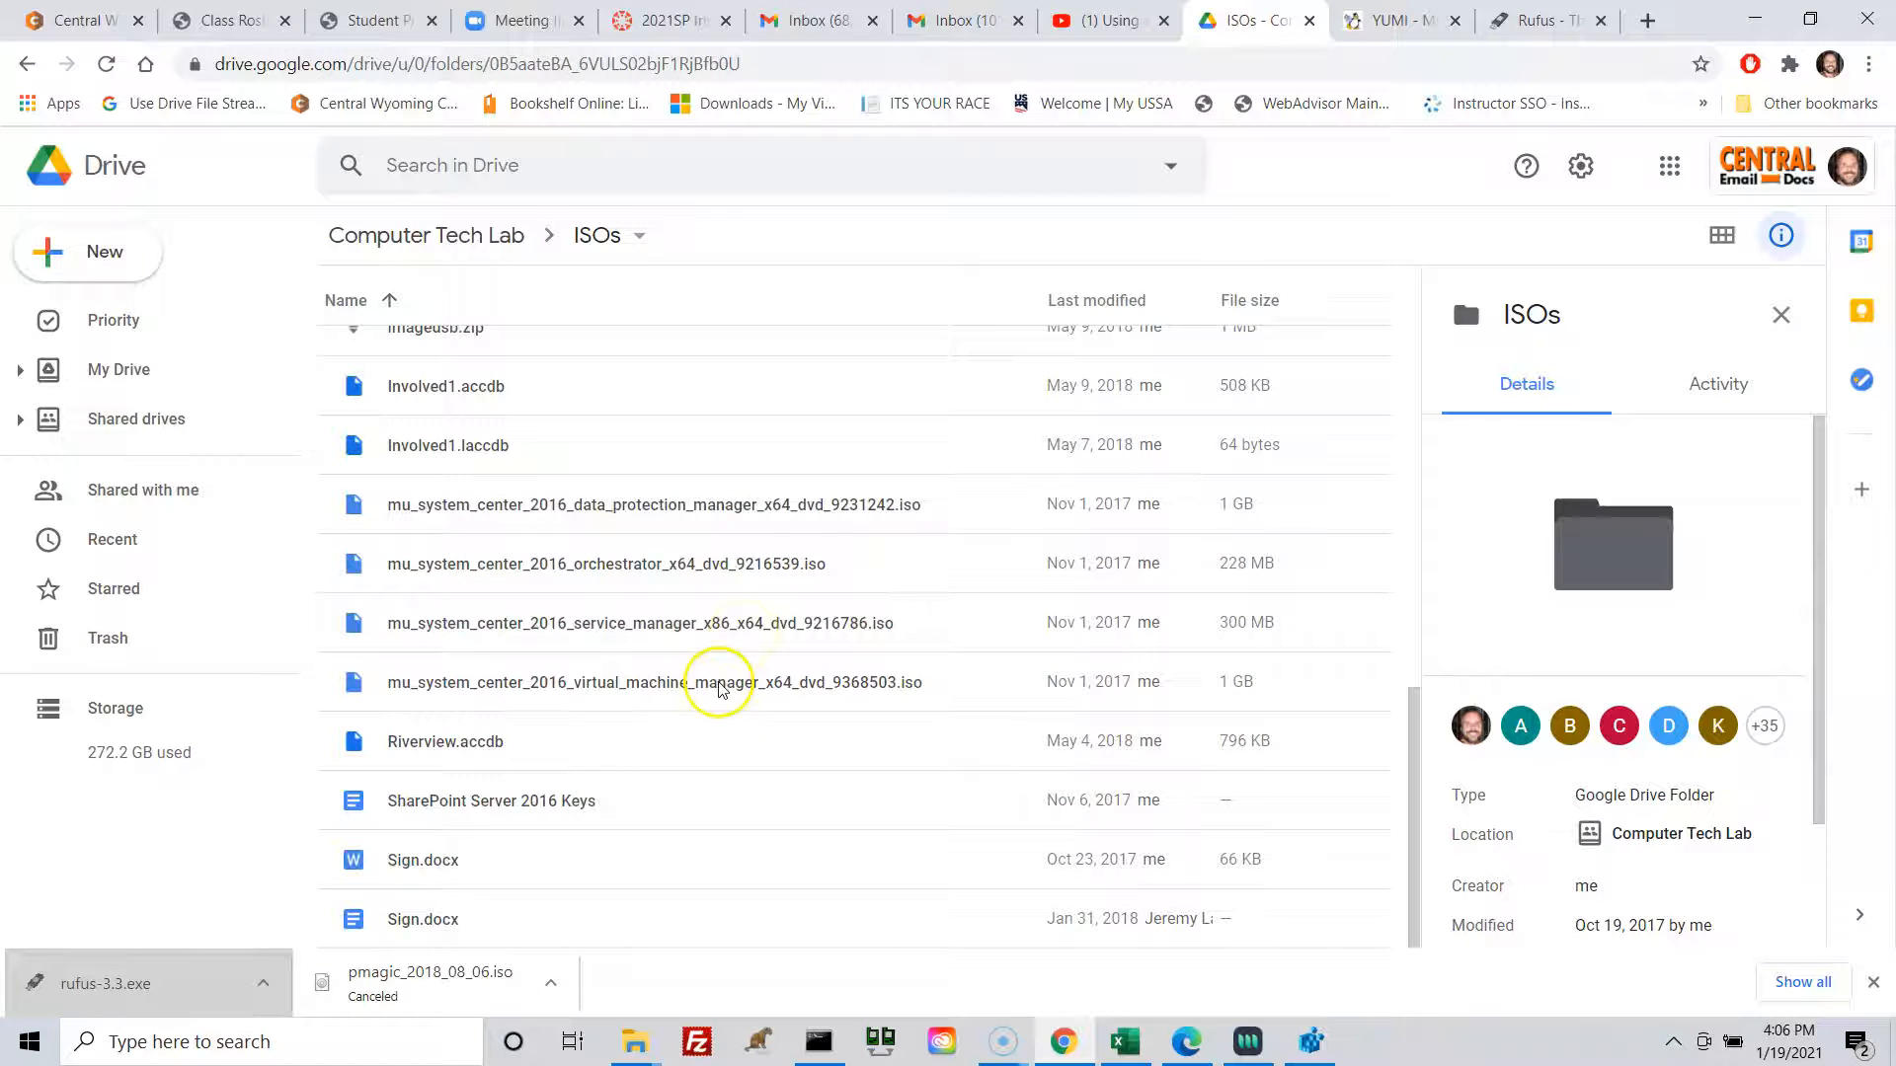
pyautogui.scroll(15, 715, 686)
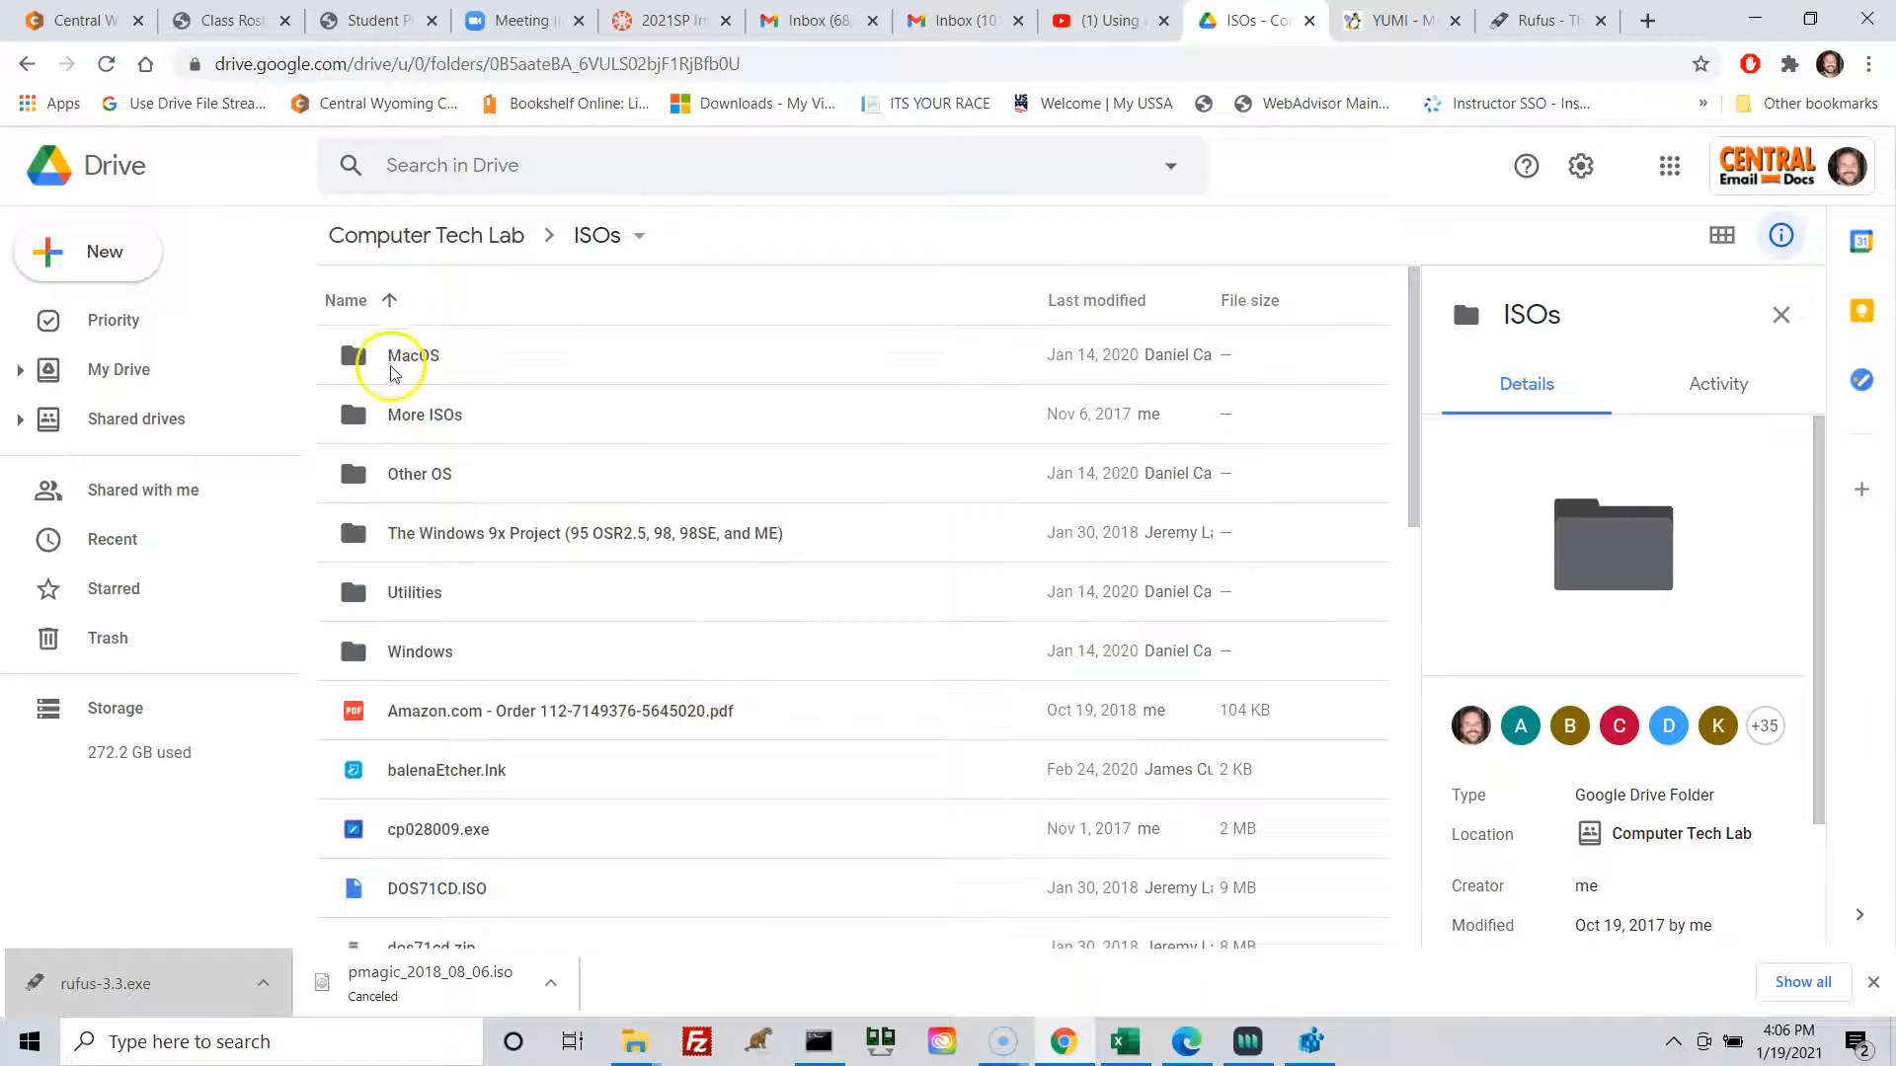
pyautogui.doubleClick(393, 364)
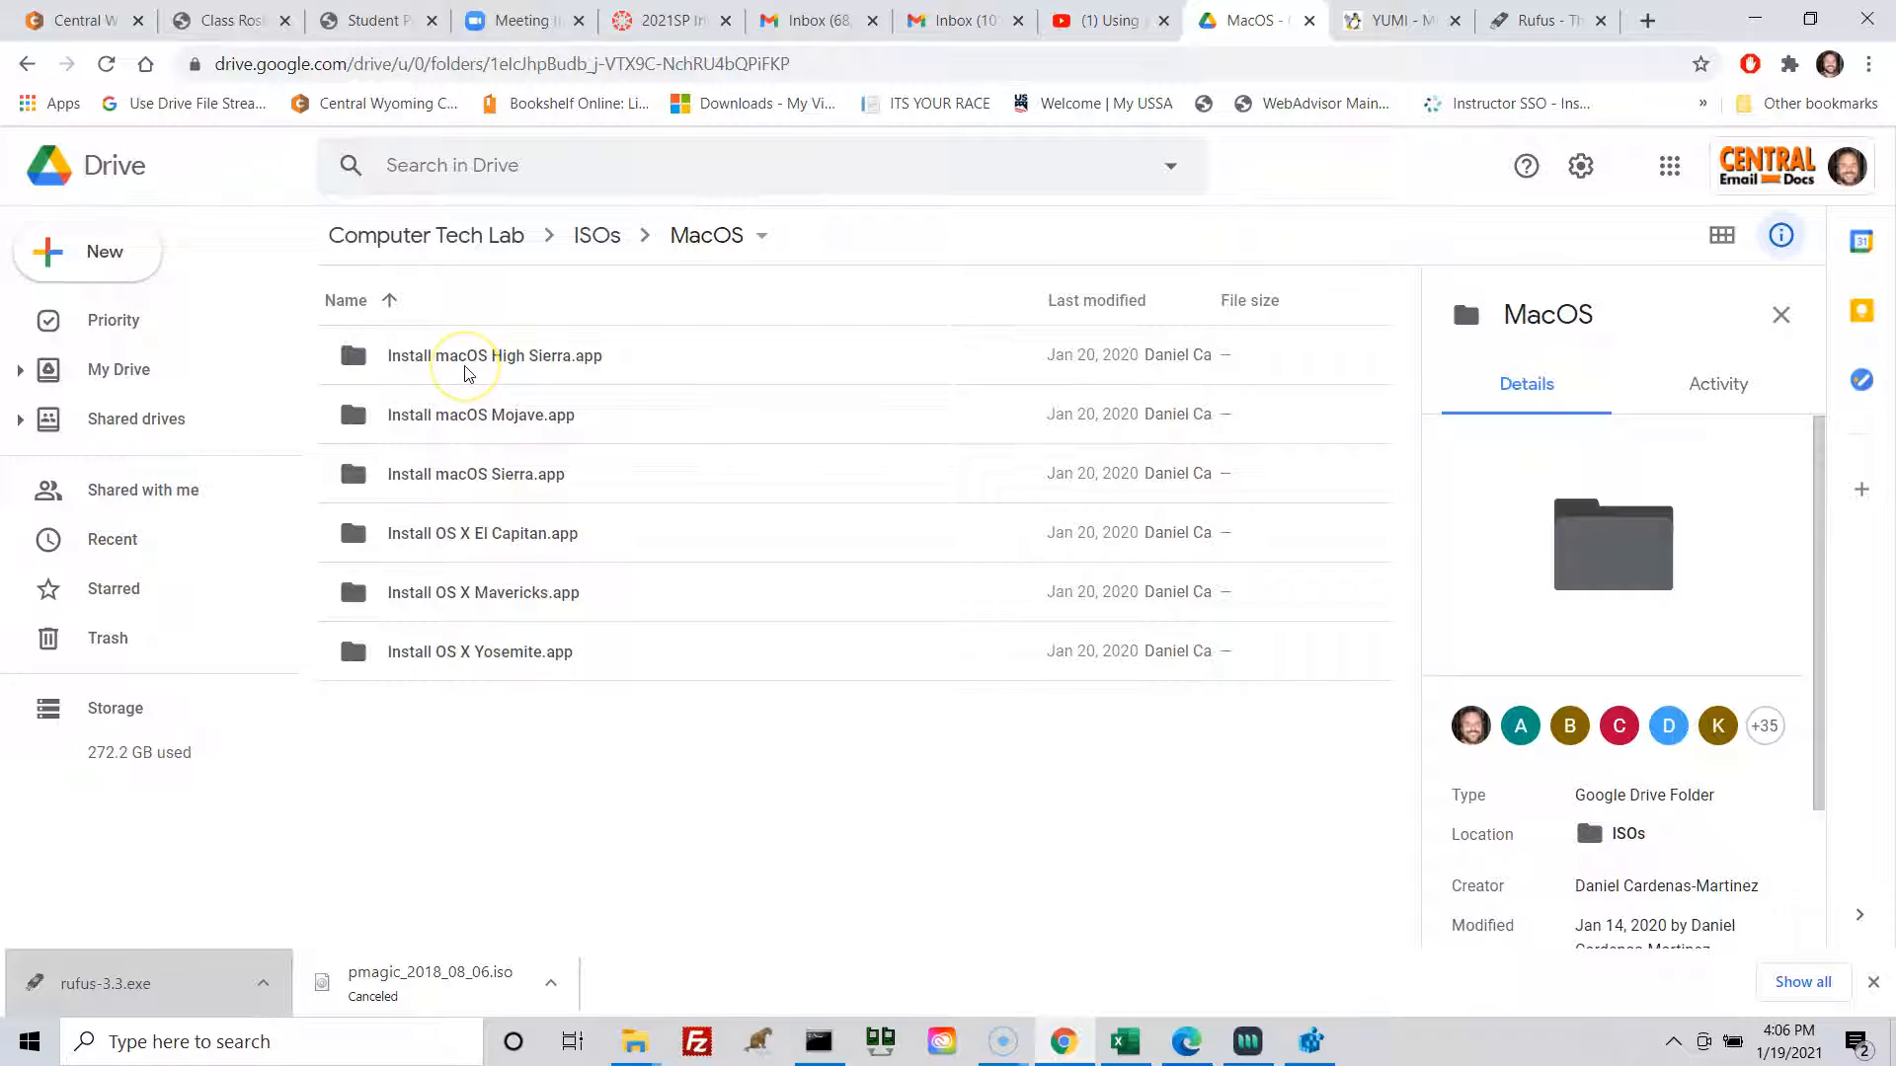
pyautogui.click(591, 235)
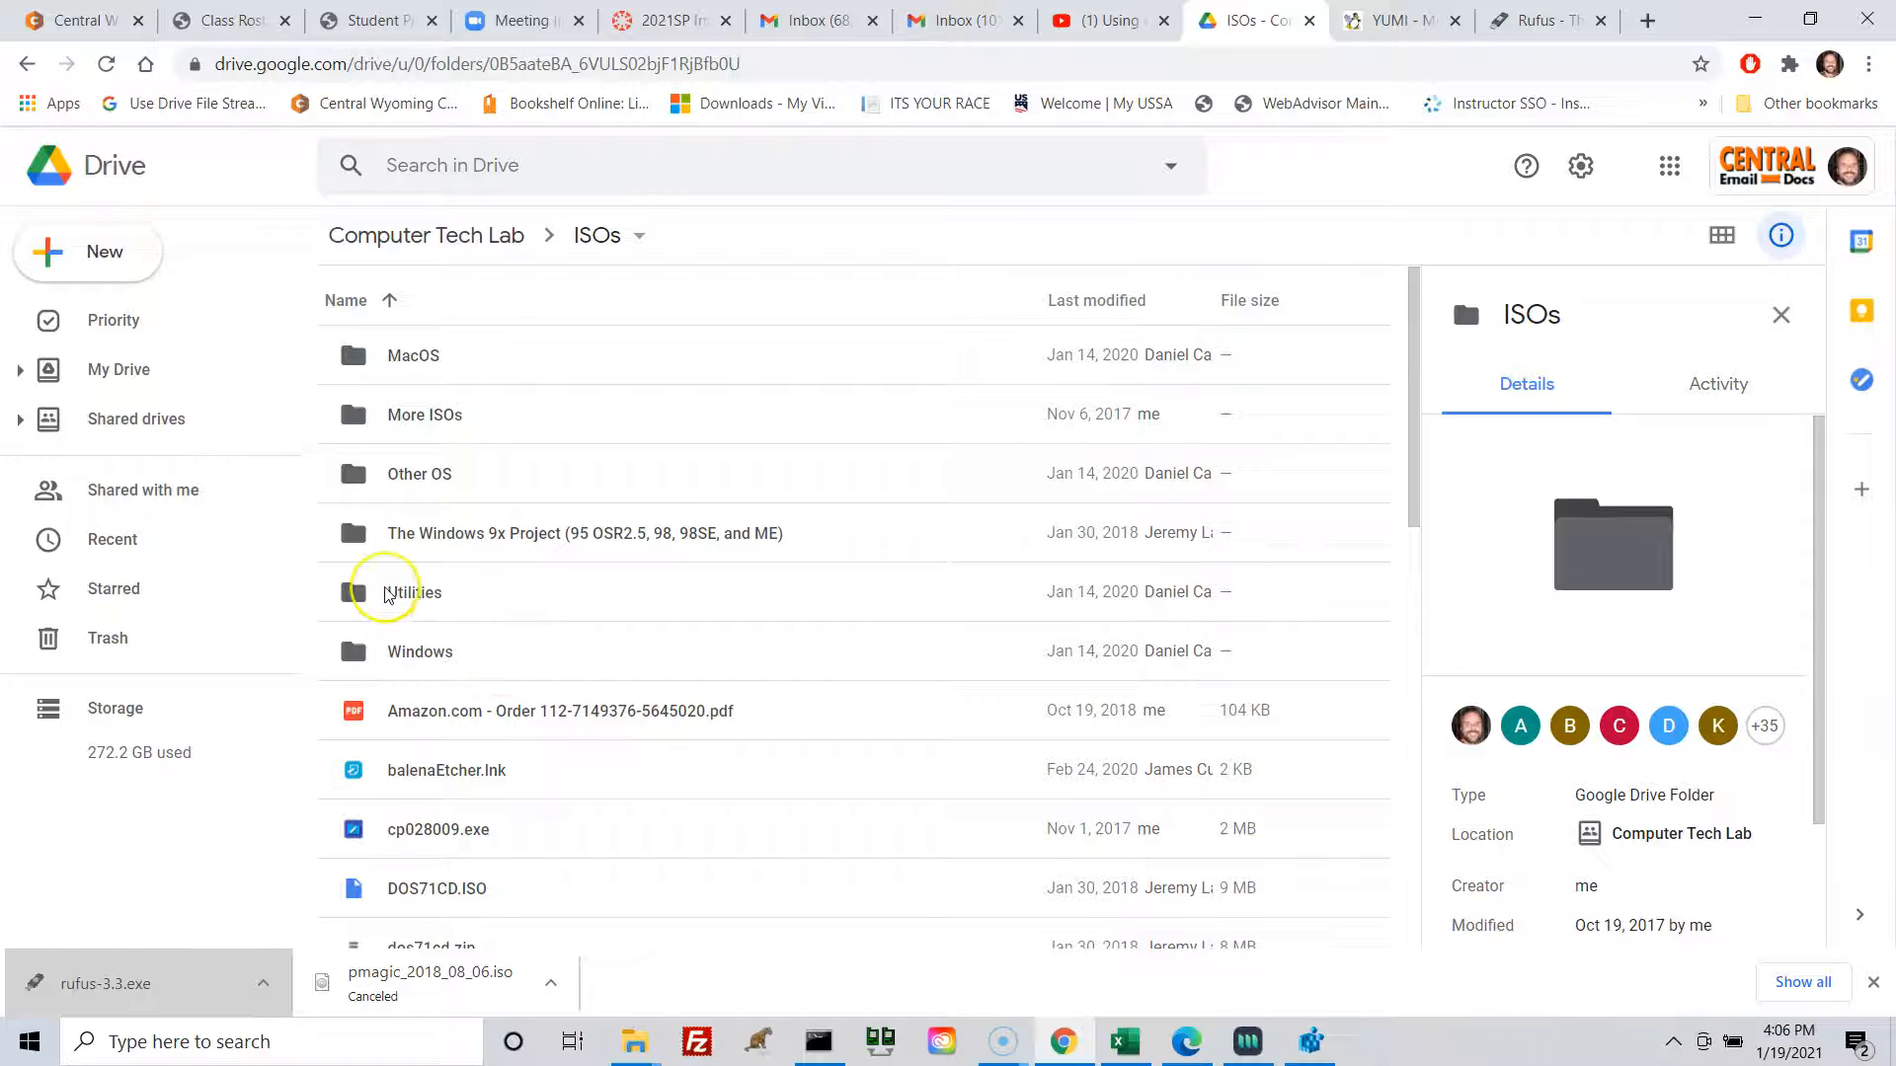
# View the Windows subfolder of ISOs and its Latest Windows 10 ISO folder, and return to ISOs
pyautogui.doubleClick(394, 649)
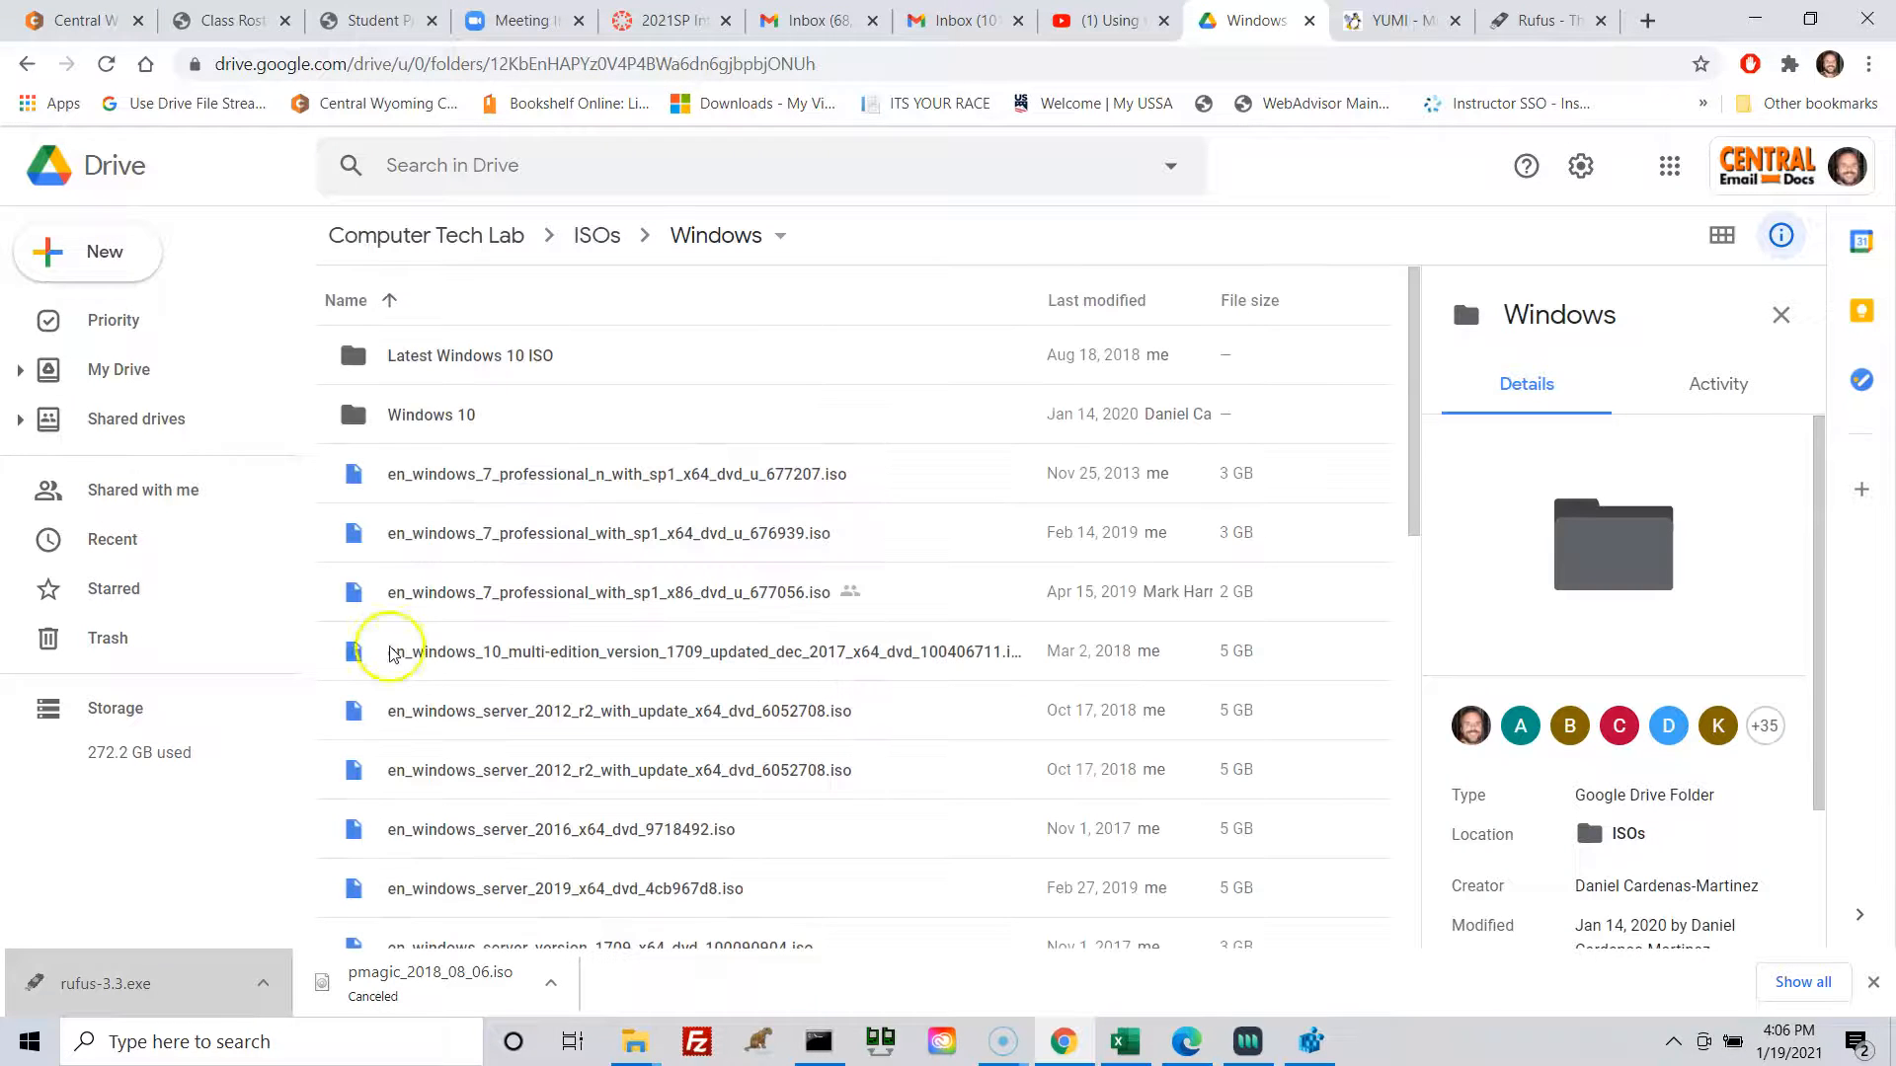
pyautogui.doubleClick(529, 358)
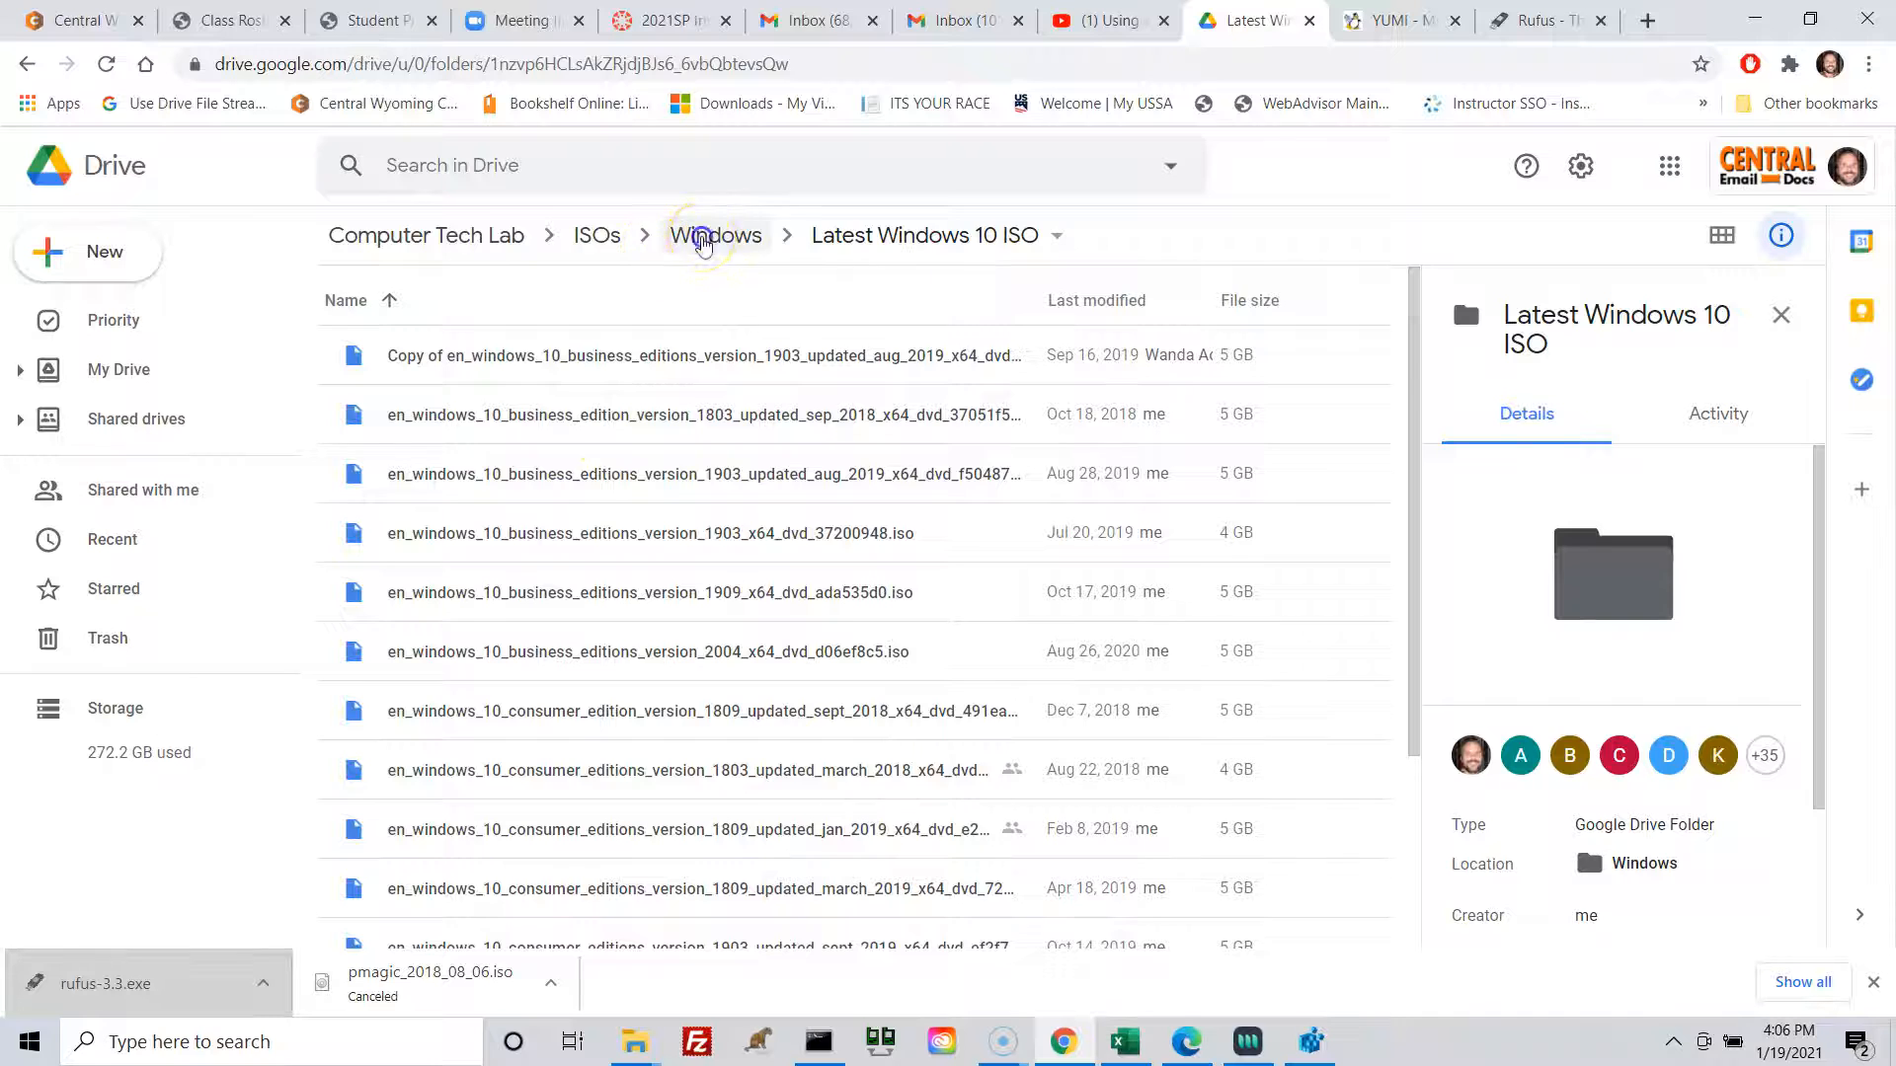
pyautogui.click(701, 240)
pyautogui.click(587, 239)
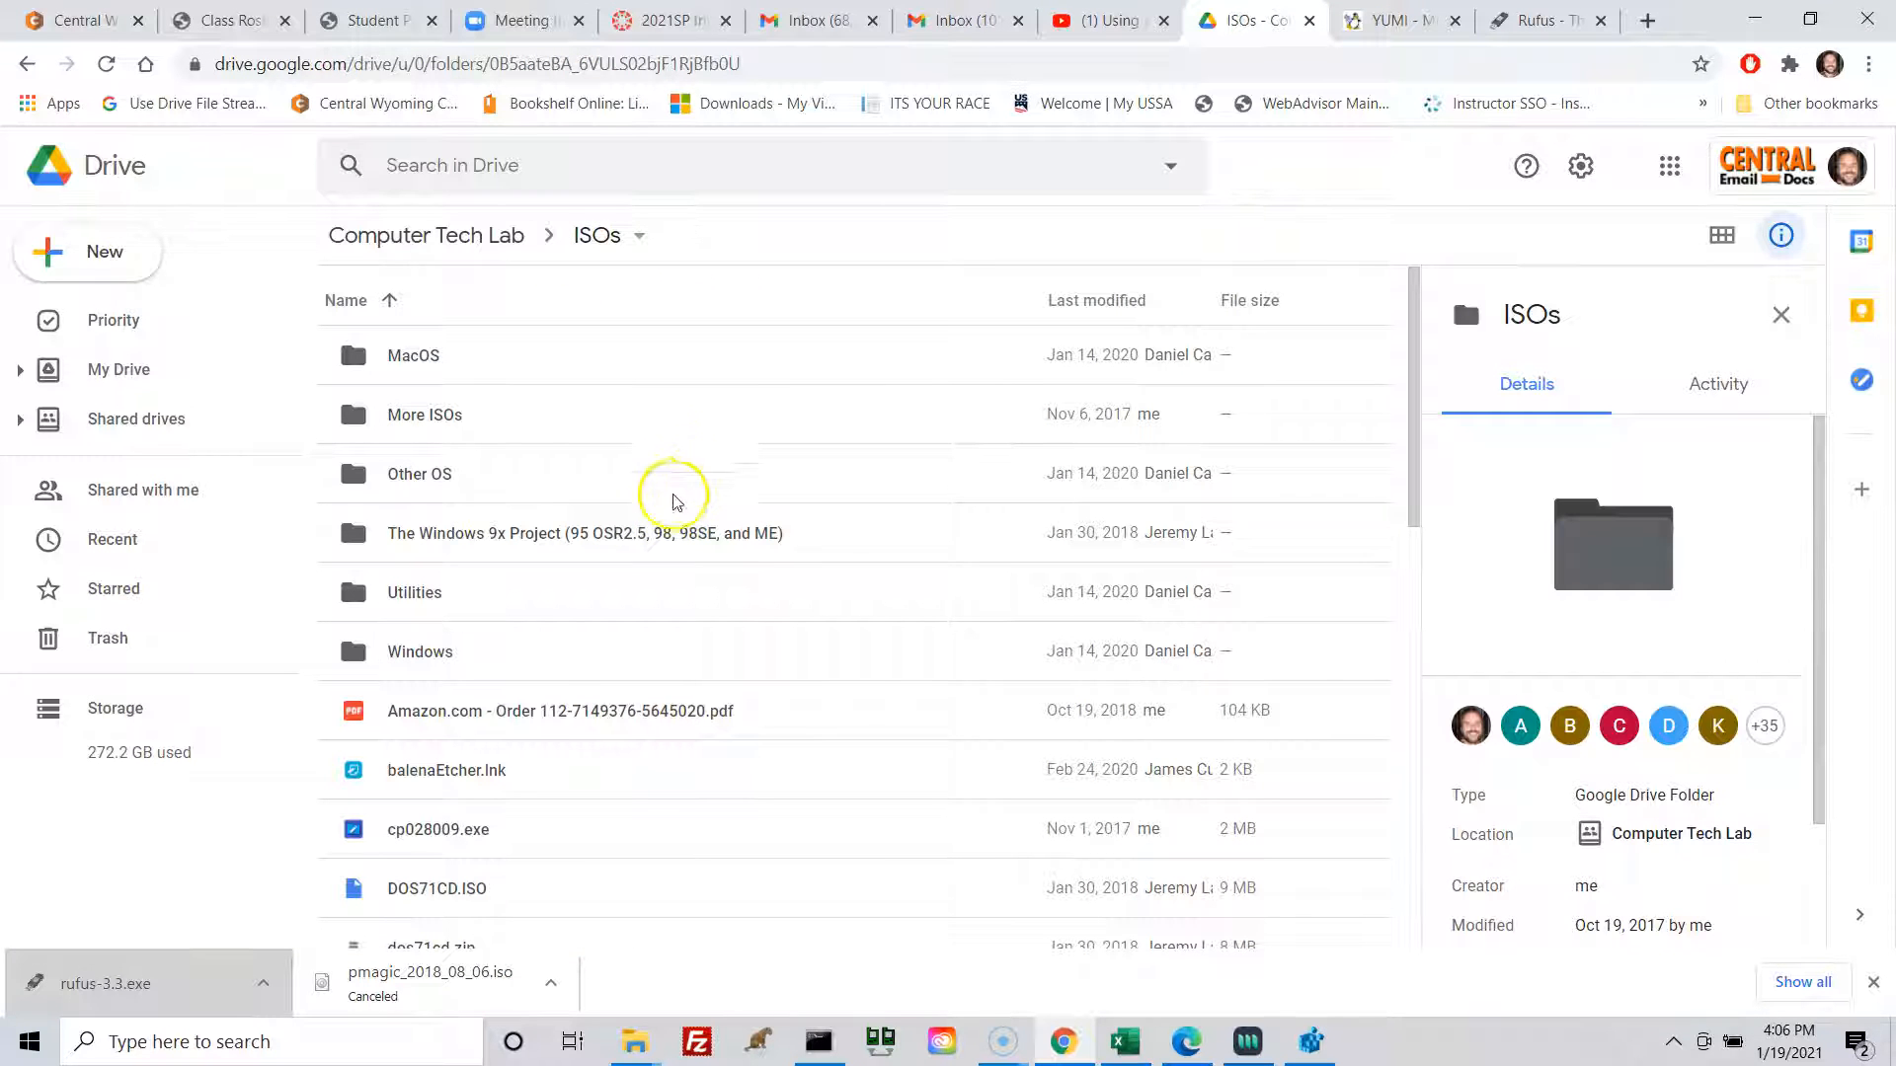
# Open The Windows 9x Project folder, preview its Instructions.txt file and close the preview
pyautogui.doubleClick(420, 541)
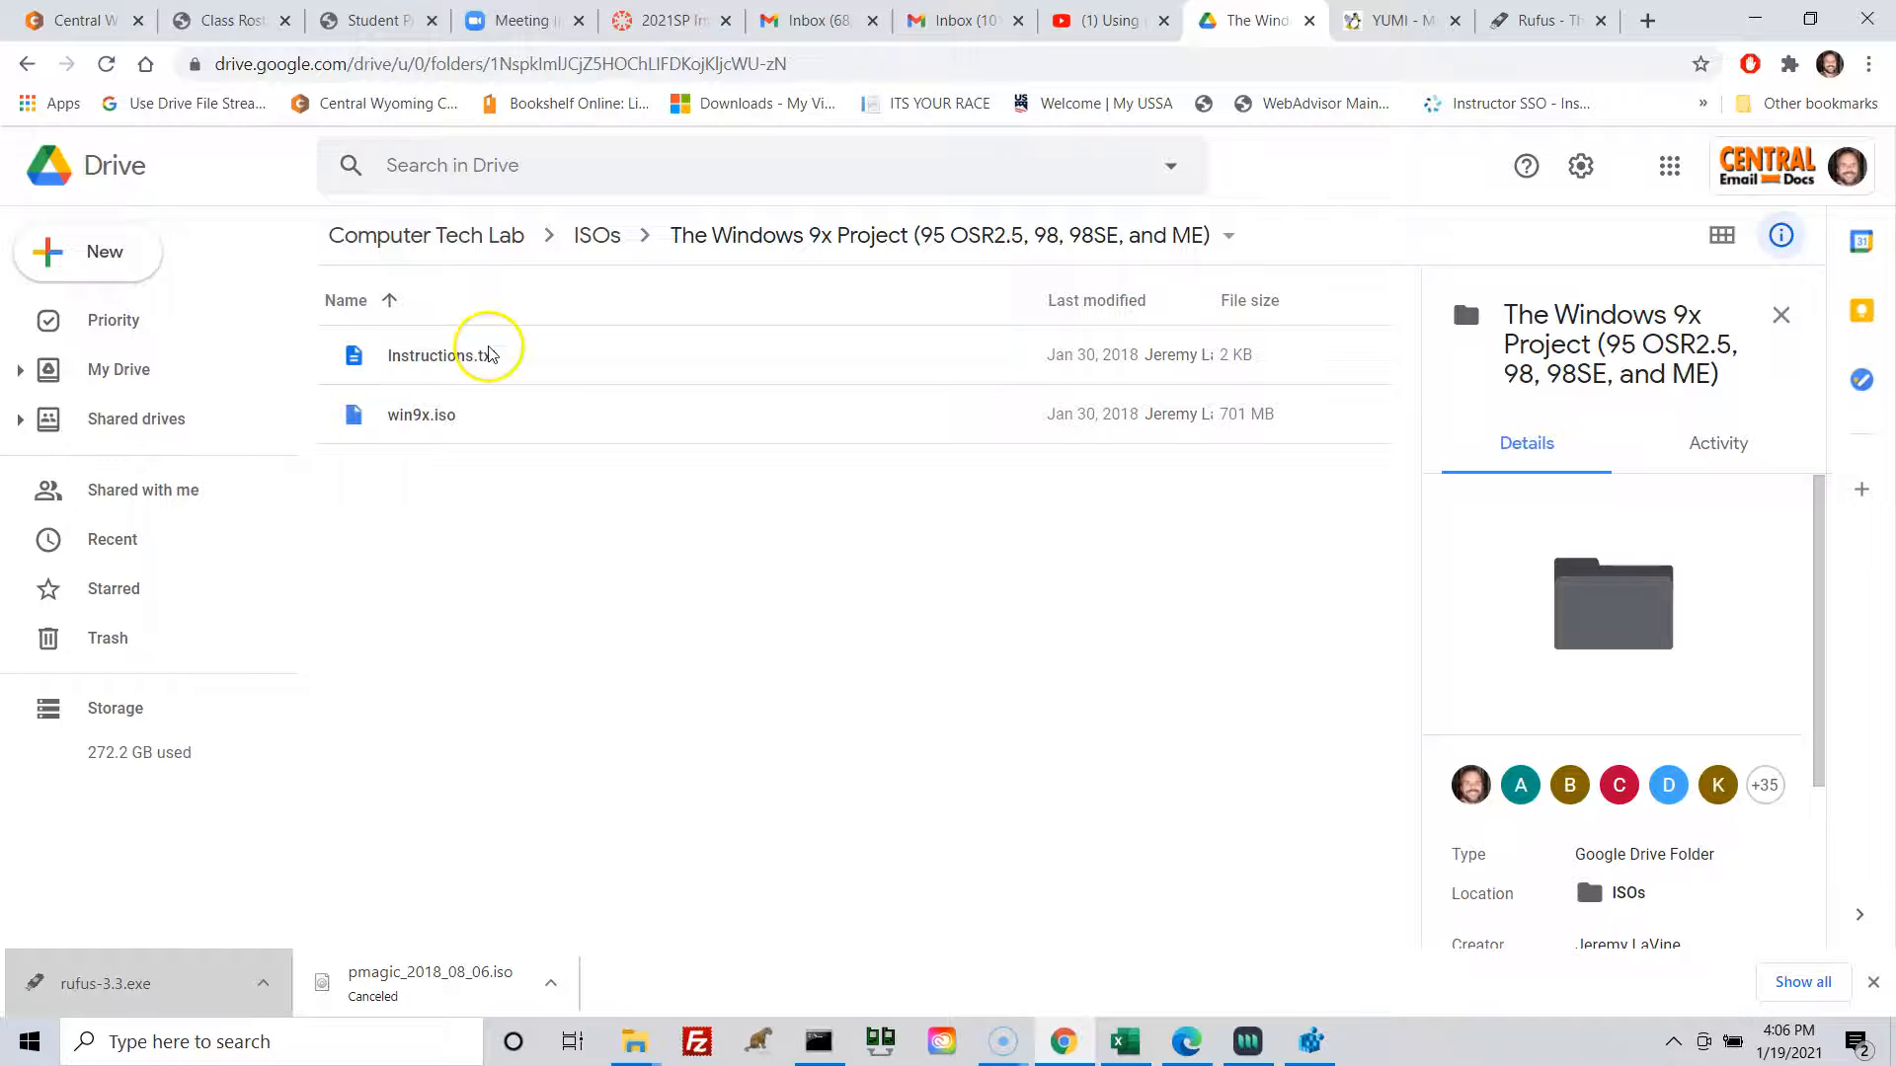
pyautogui.doubleClick(476, 357)
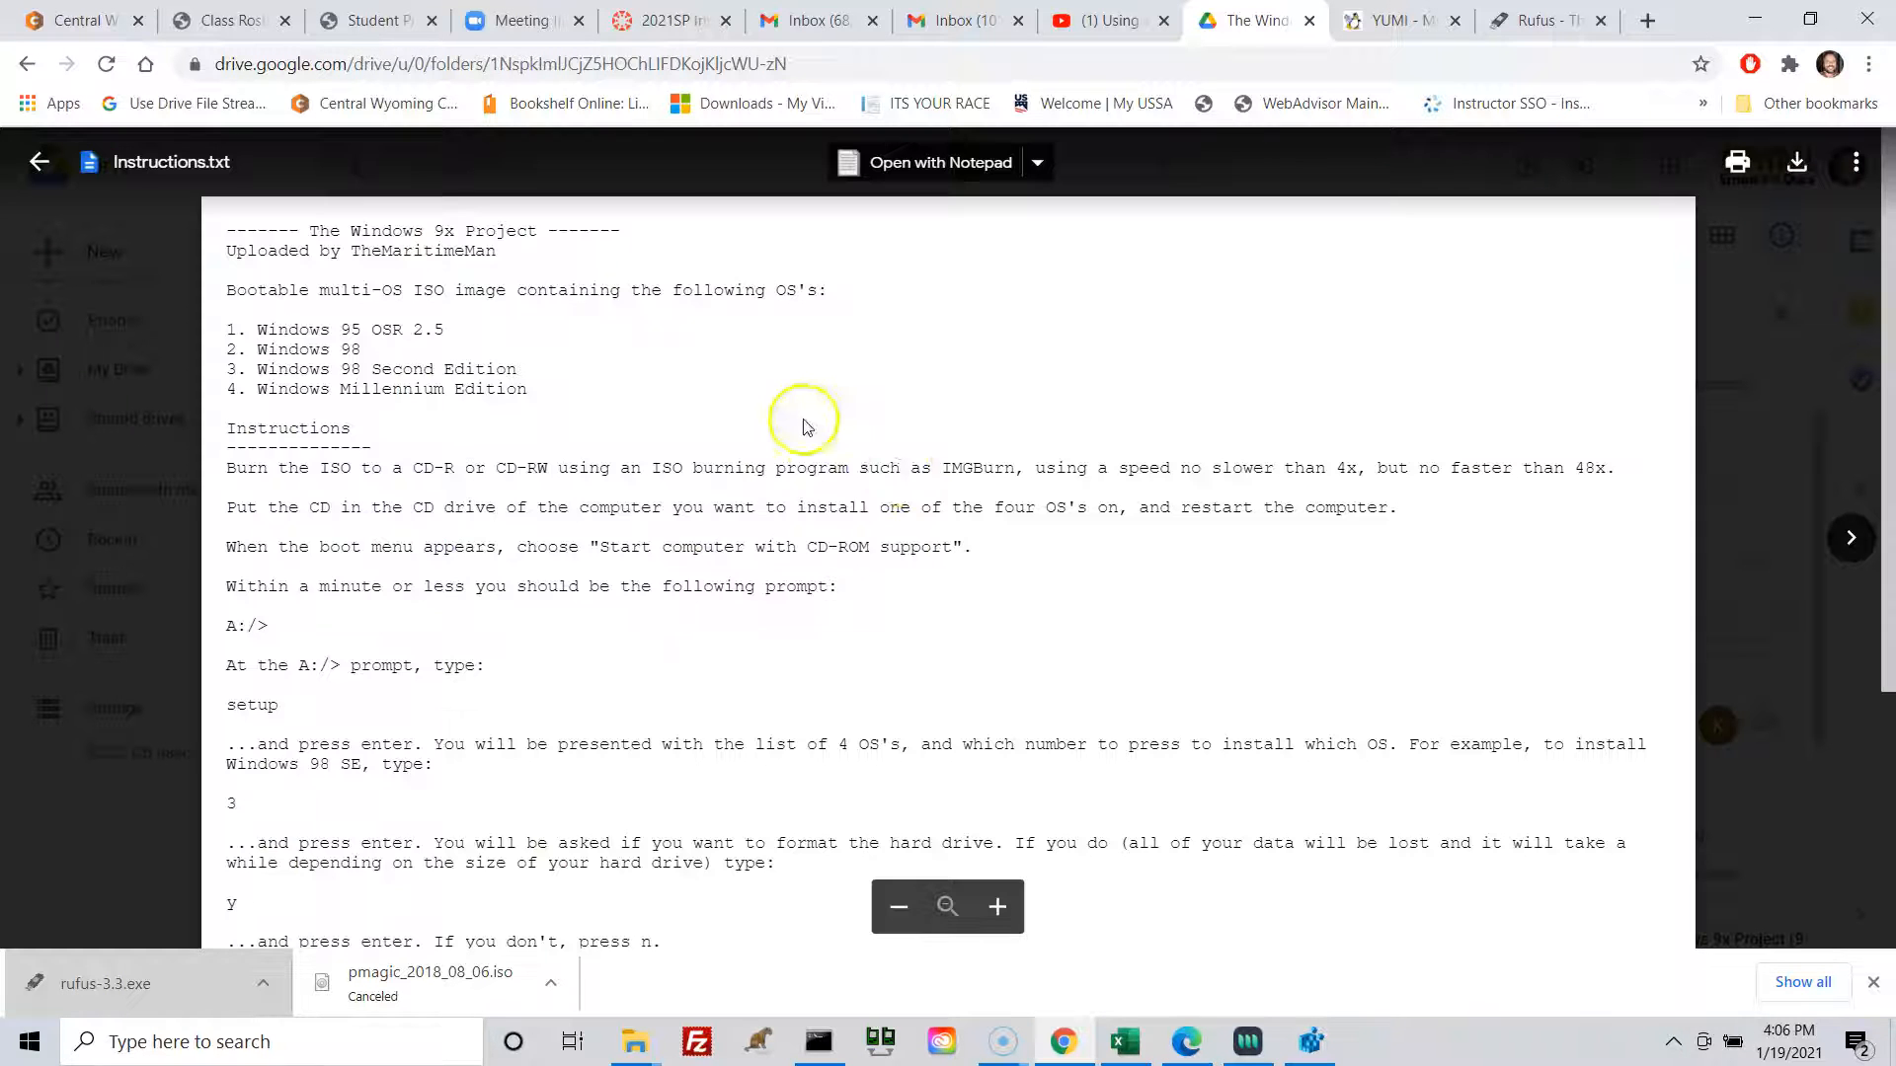
pyautogui.click(41, 162)
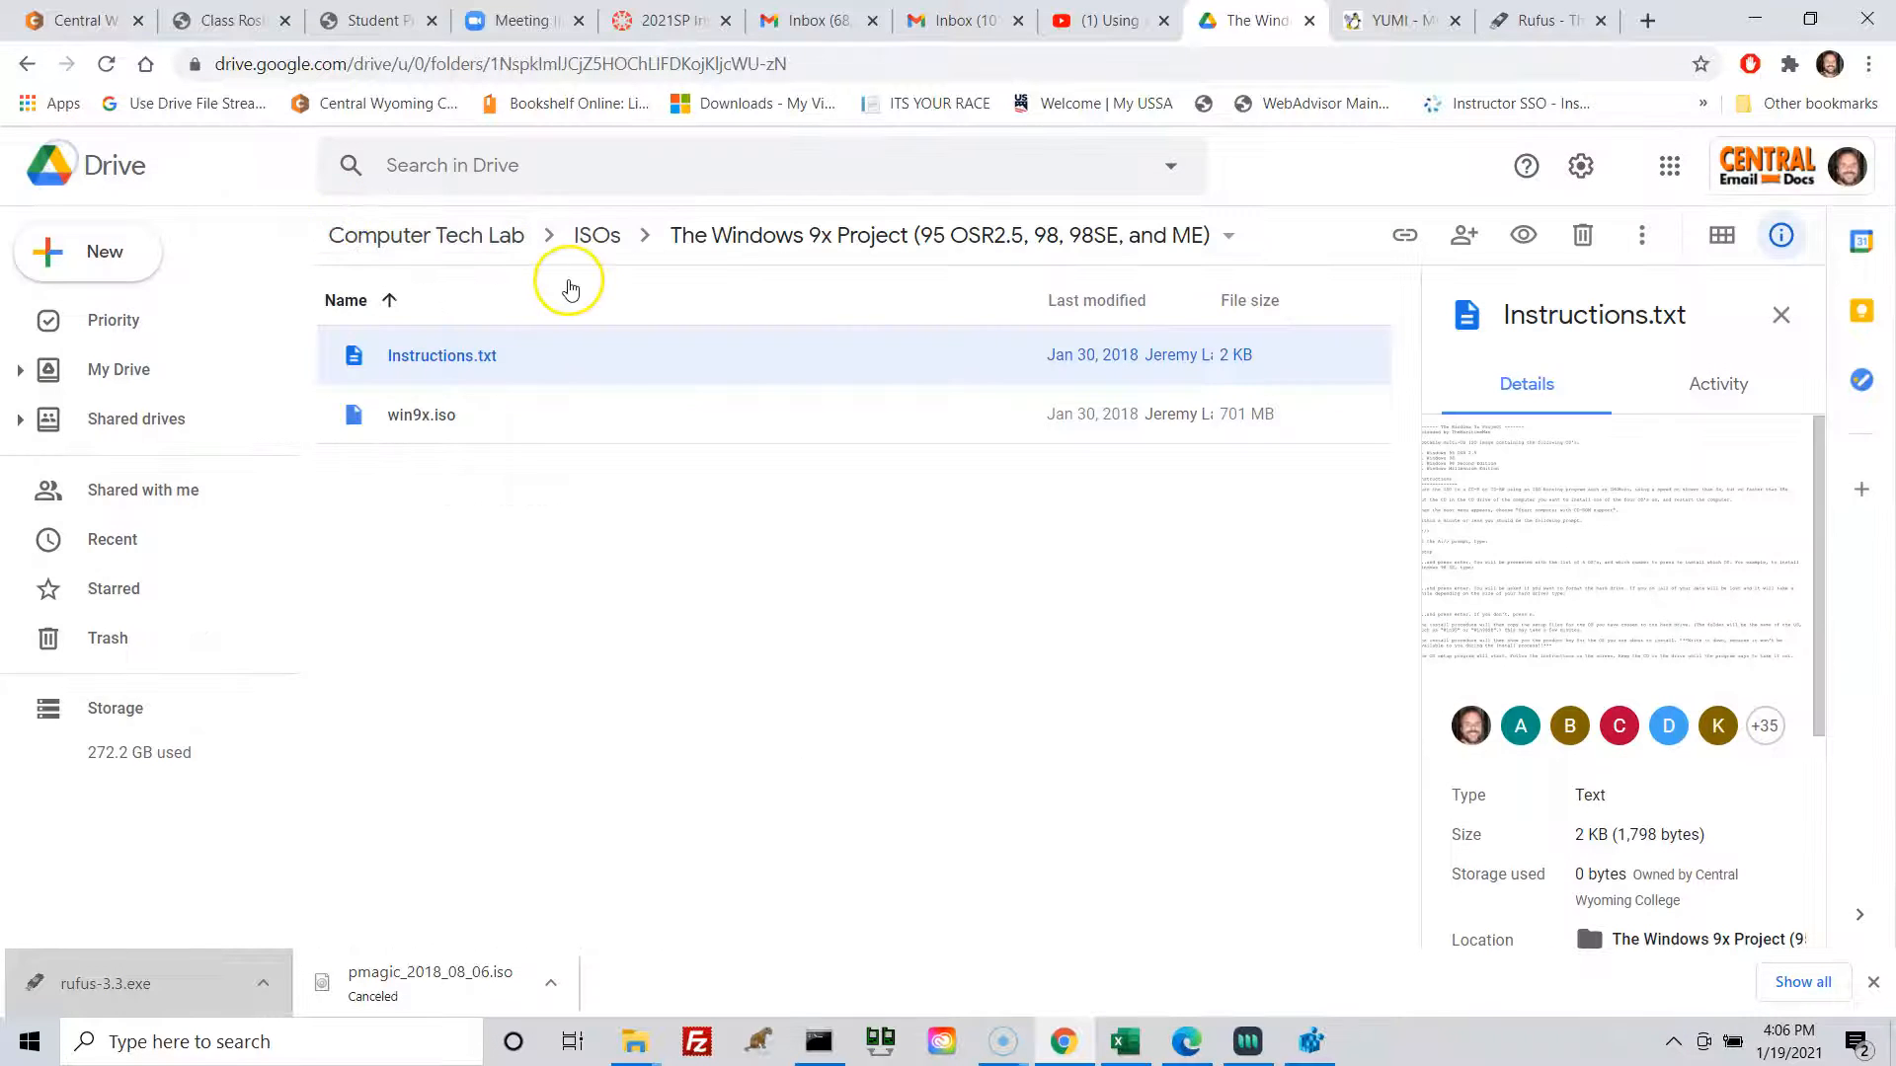
# Go back to the Computer Tech Lab drive, find its Useful tools folder and open it
pyautogui.click(494, 247)
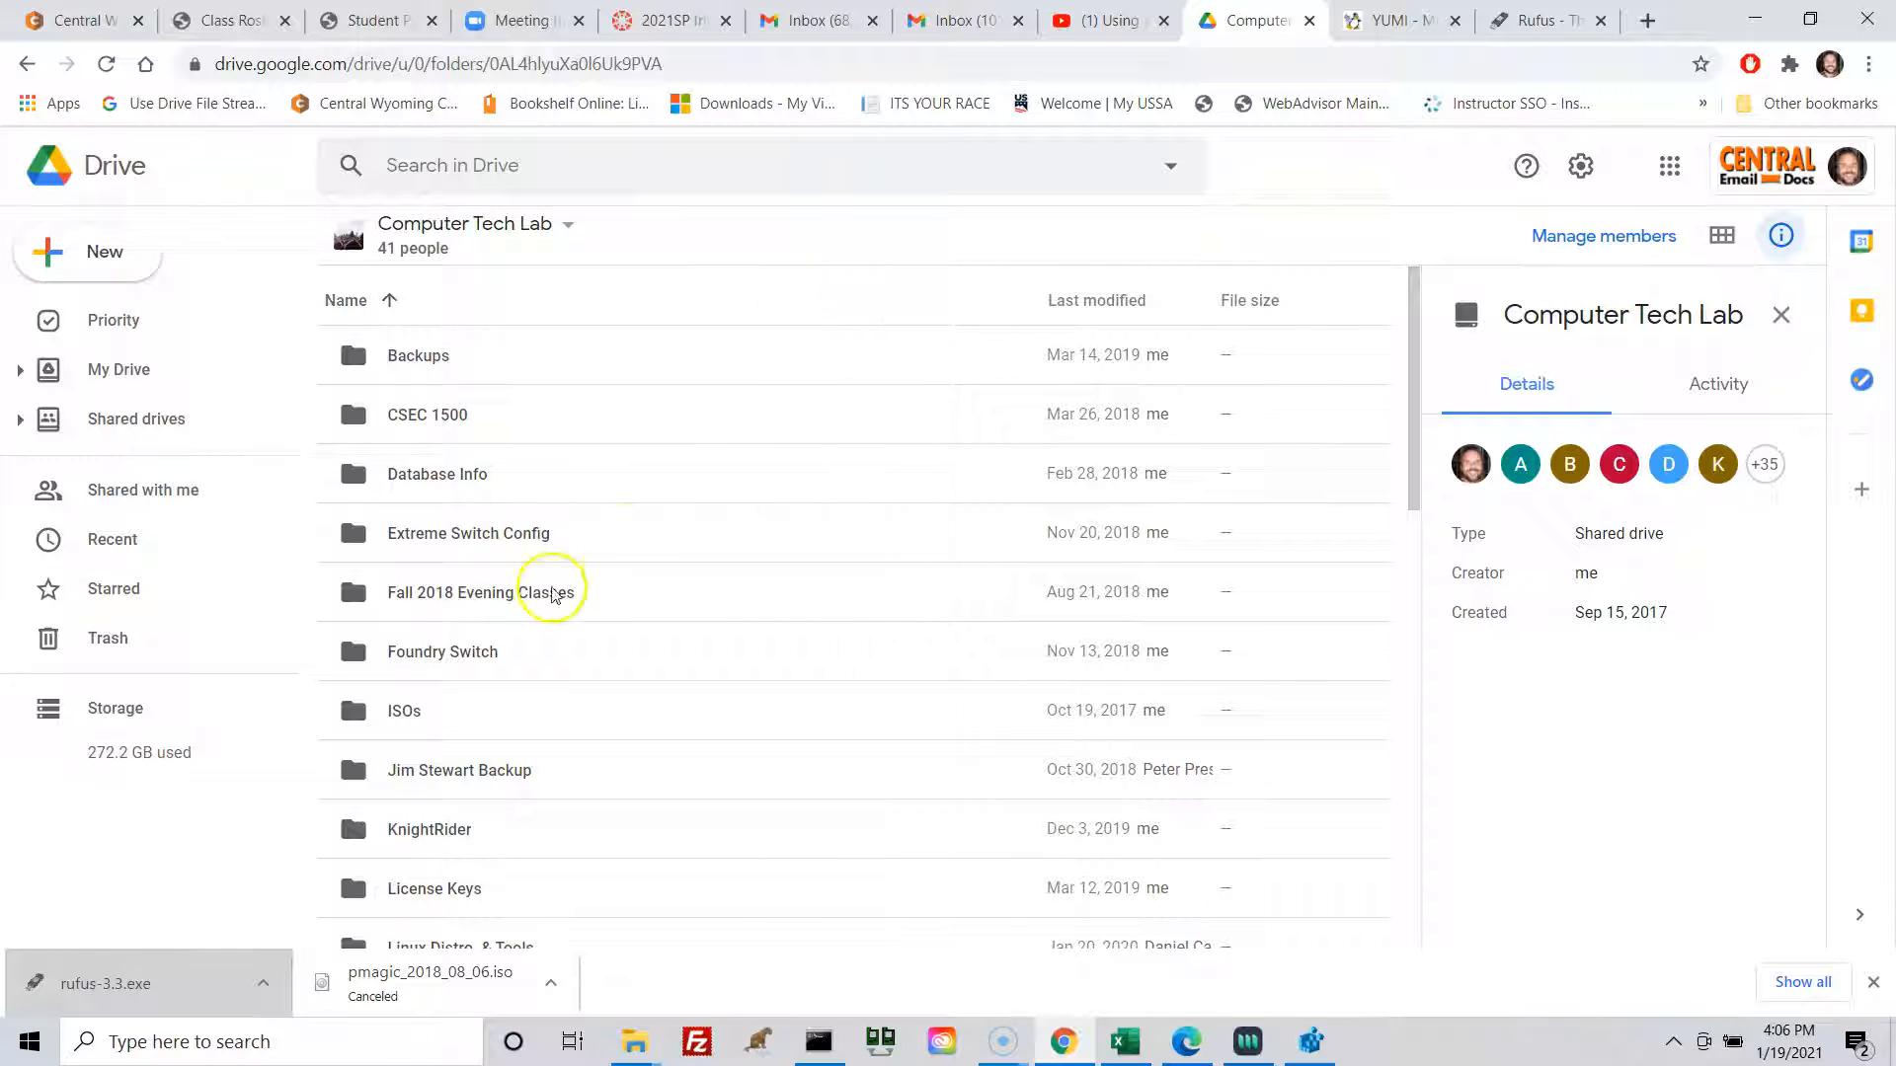
pyautogui.moveTo(635, 1039)
pyautogui.scroll(-6, 624, 786)
pyautogui.scroll(-5, 624, 786)
pyautogui.scroll(9, 627, 785)
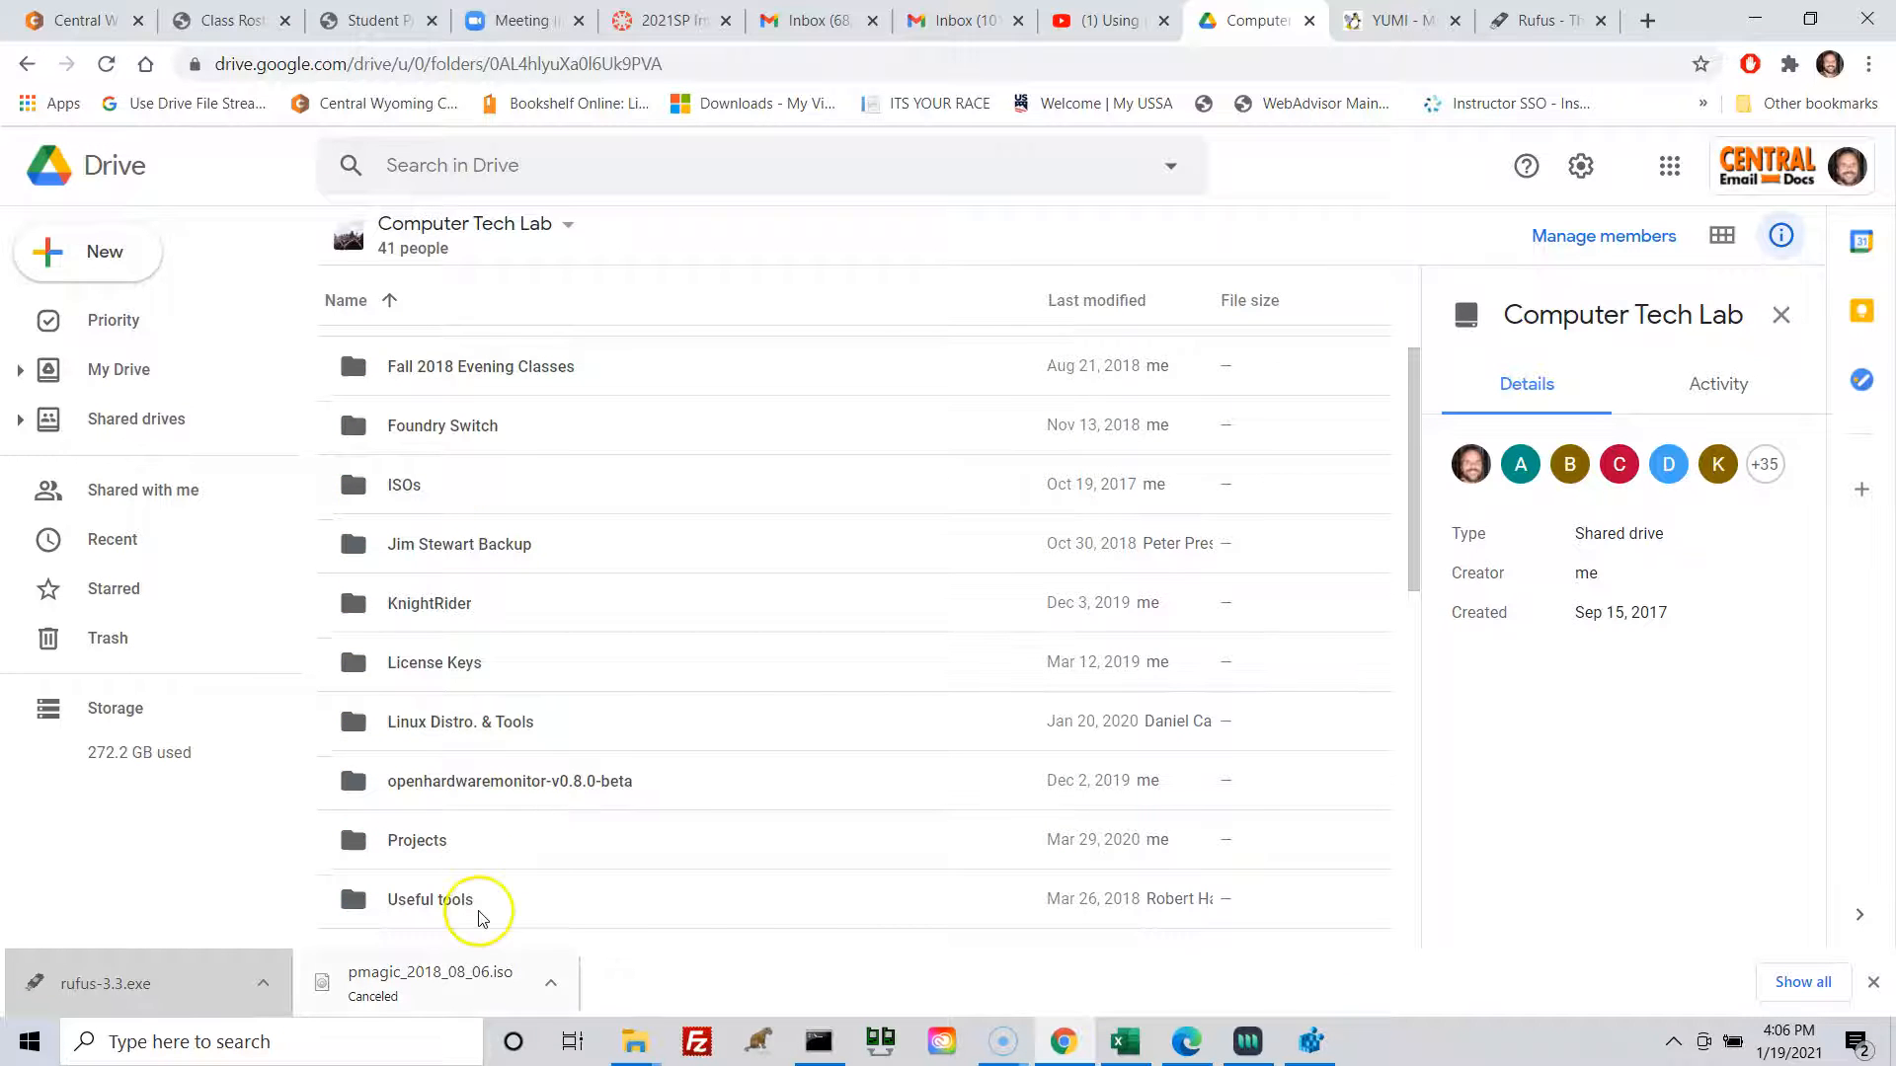
pyautogui.scroll(-5, 494, 800)
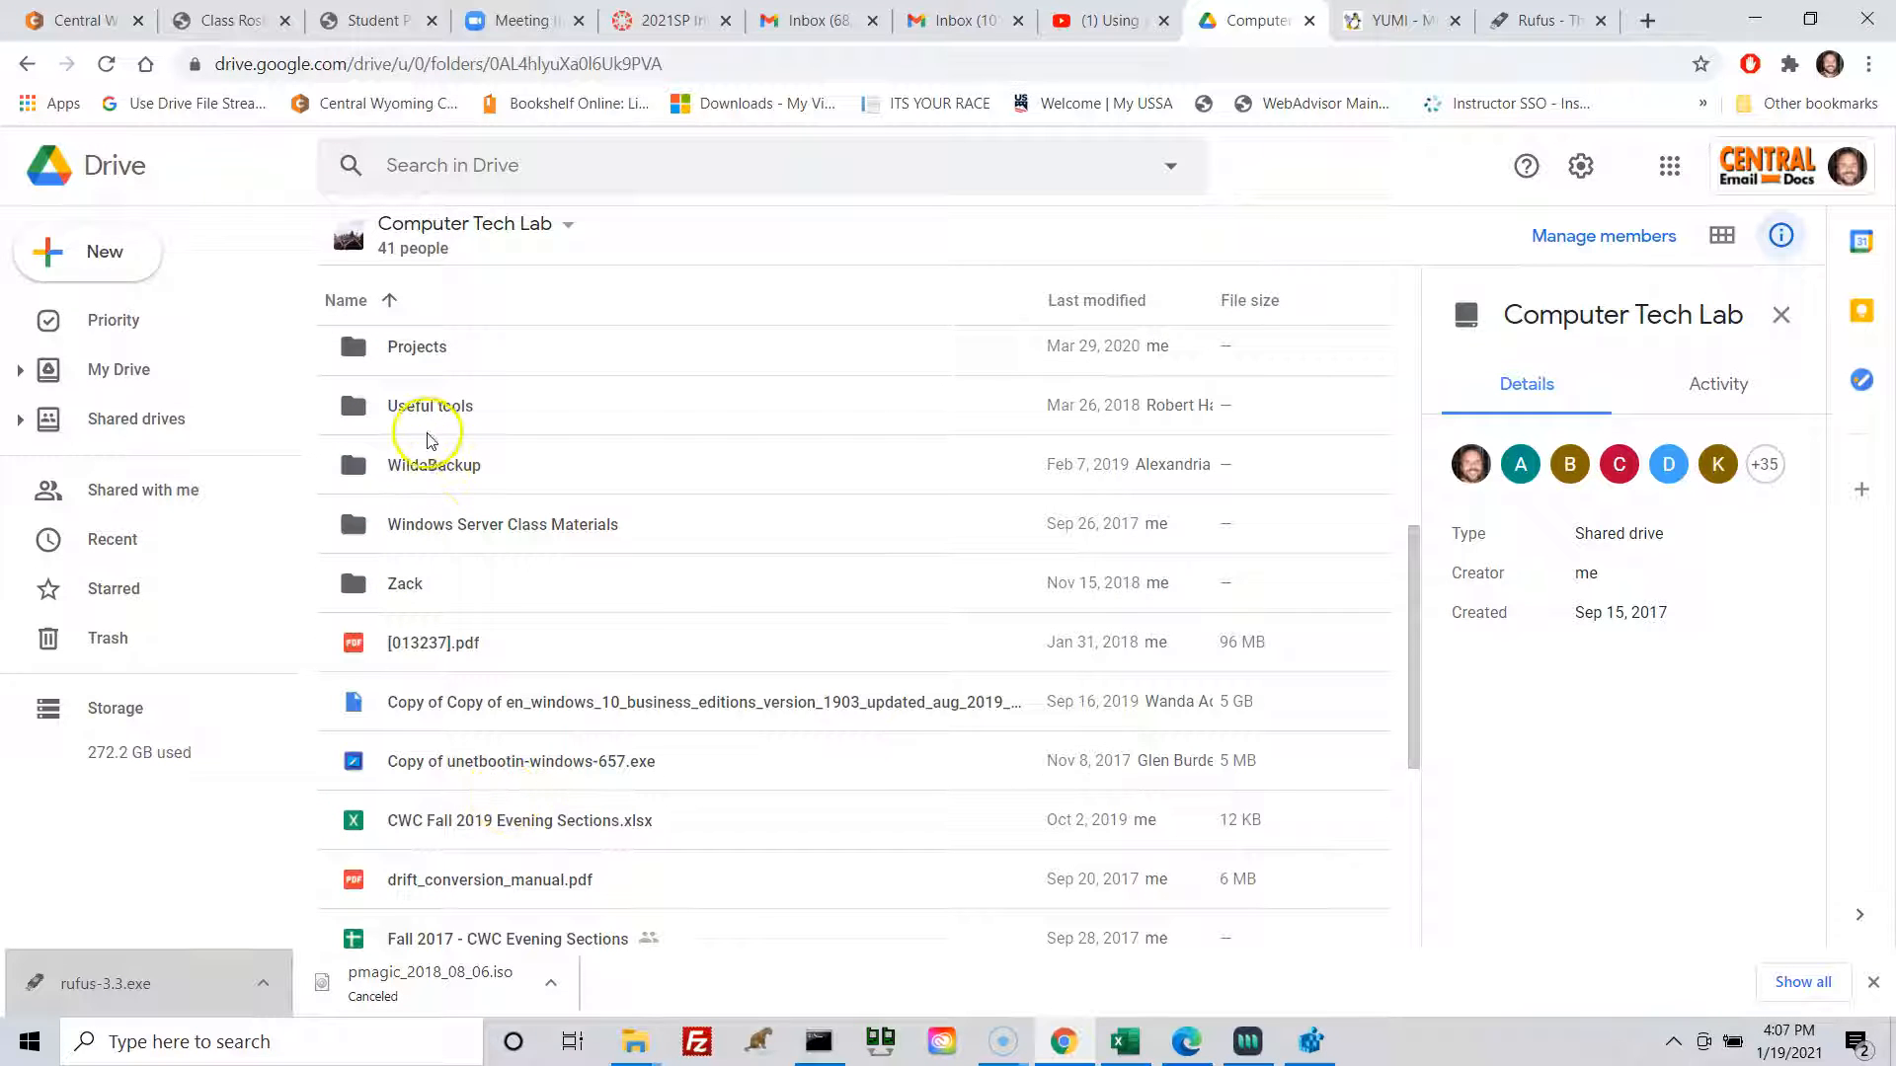
pyautogui.doubleClick(441, 406)
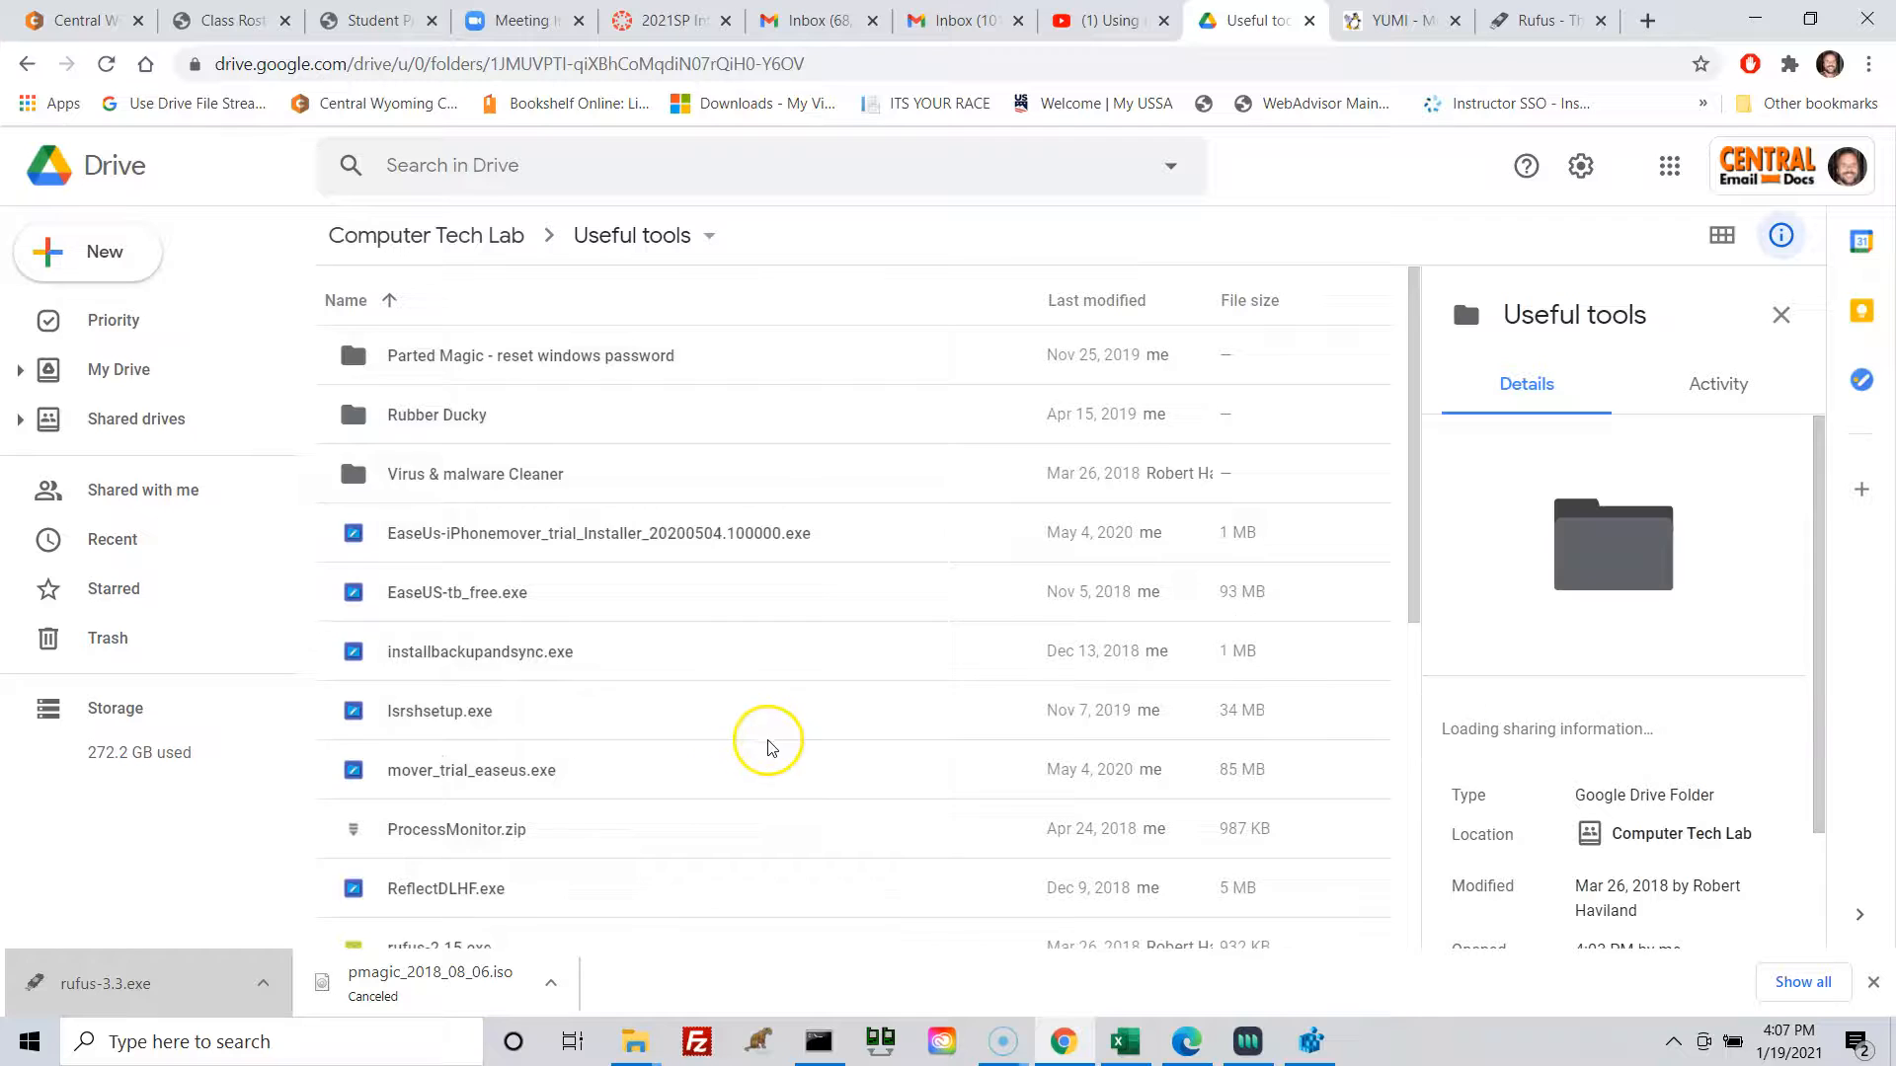
# Download rufus-3.3.exe from the Useful tools folder and launch the downloaded program
pyautogui.scroll(-5, 756, 748)
pyautogui.scroll(3, 735, 749)
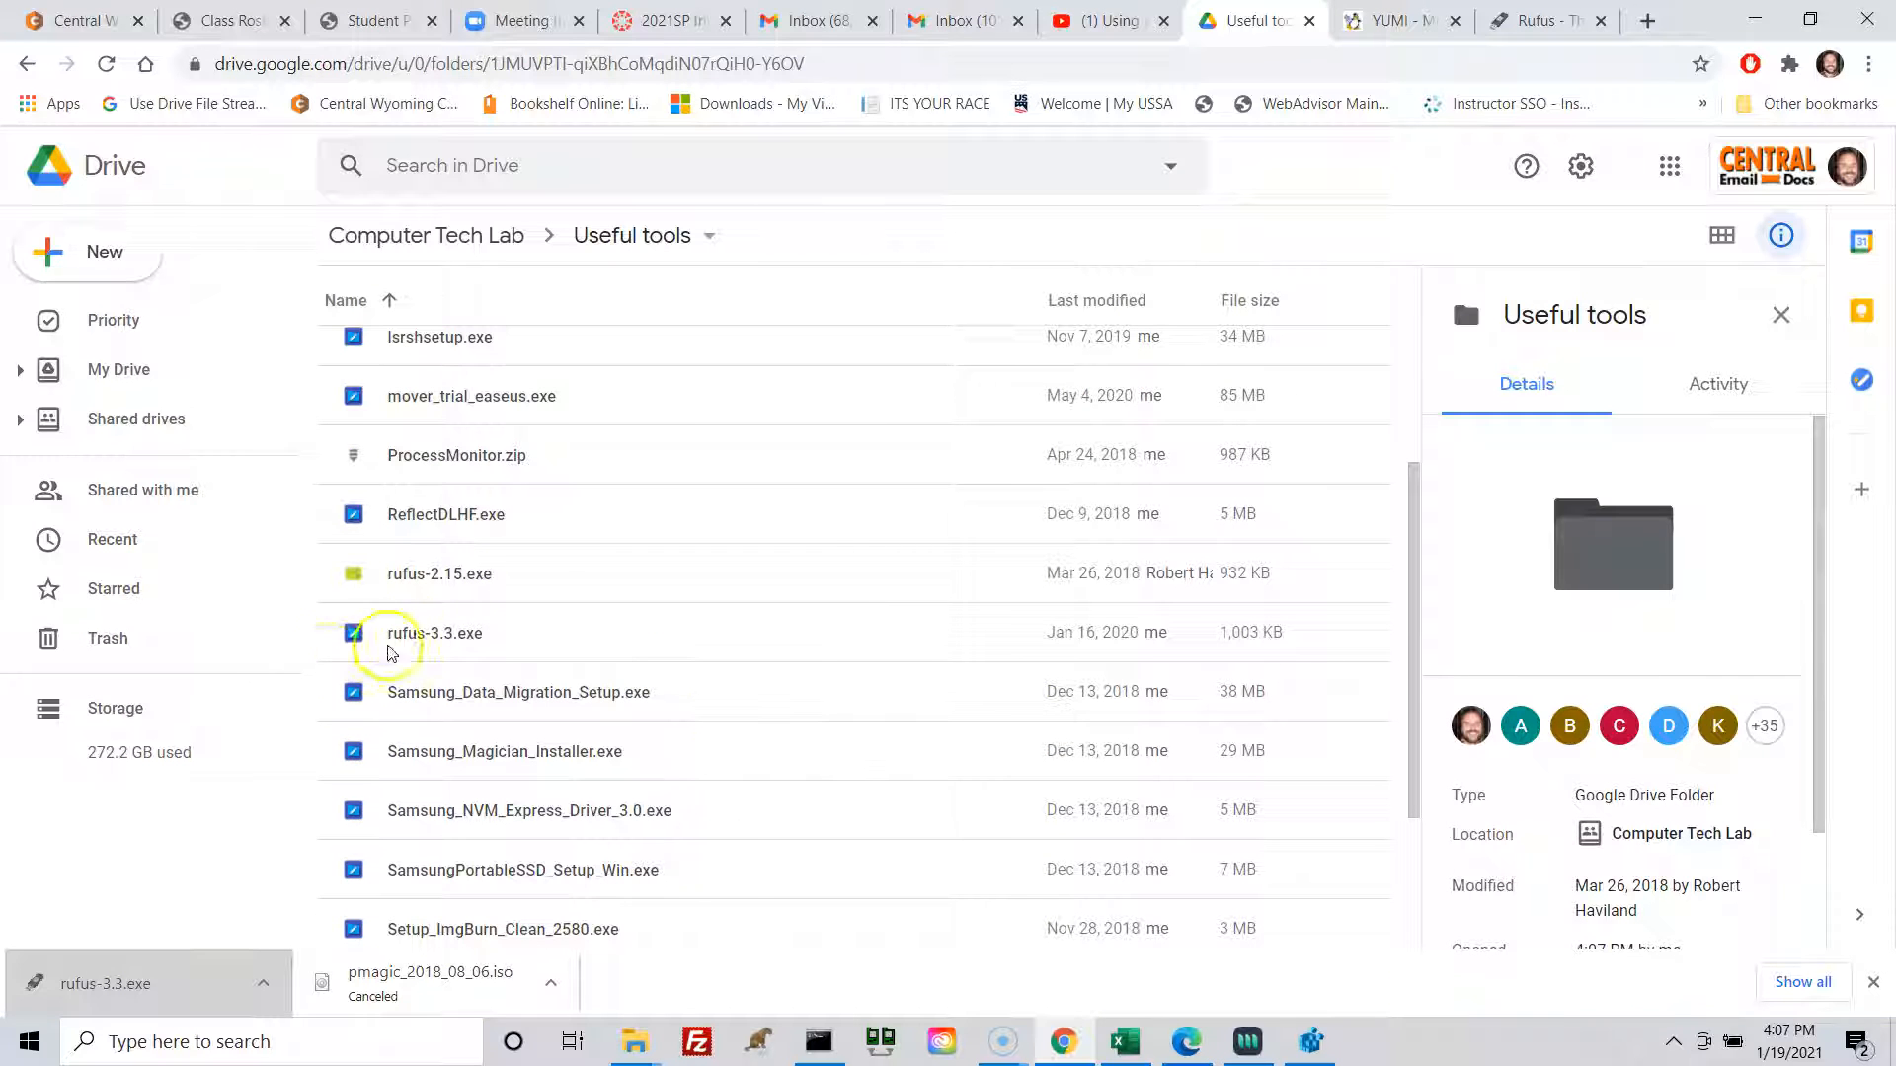
pyautogui.click(364, 630)
pyautogui.rightClick(365, 631)
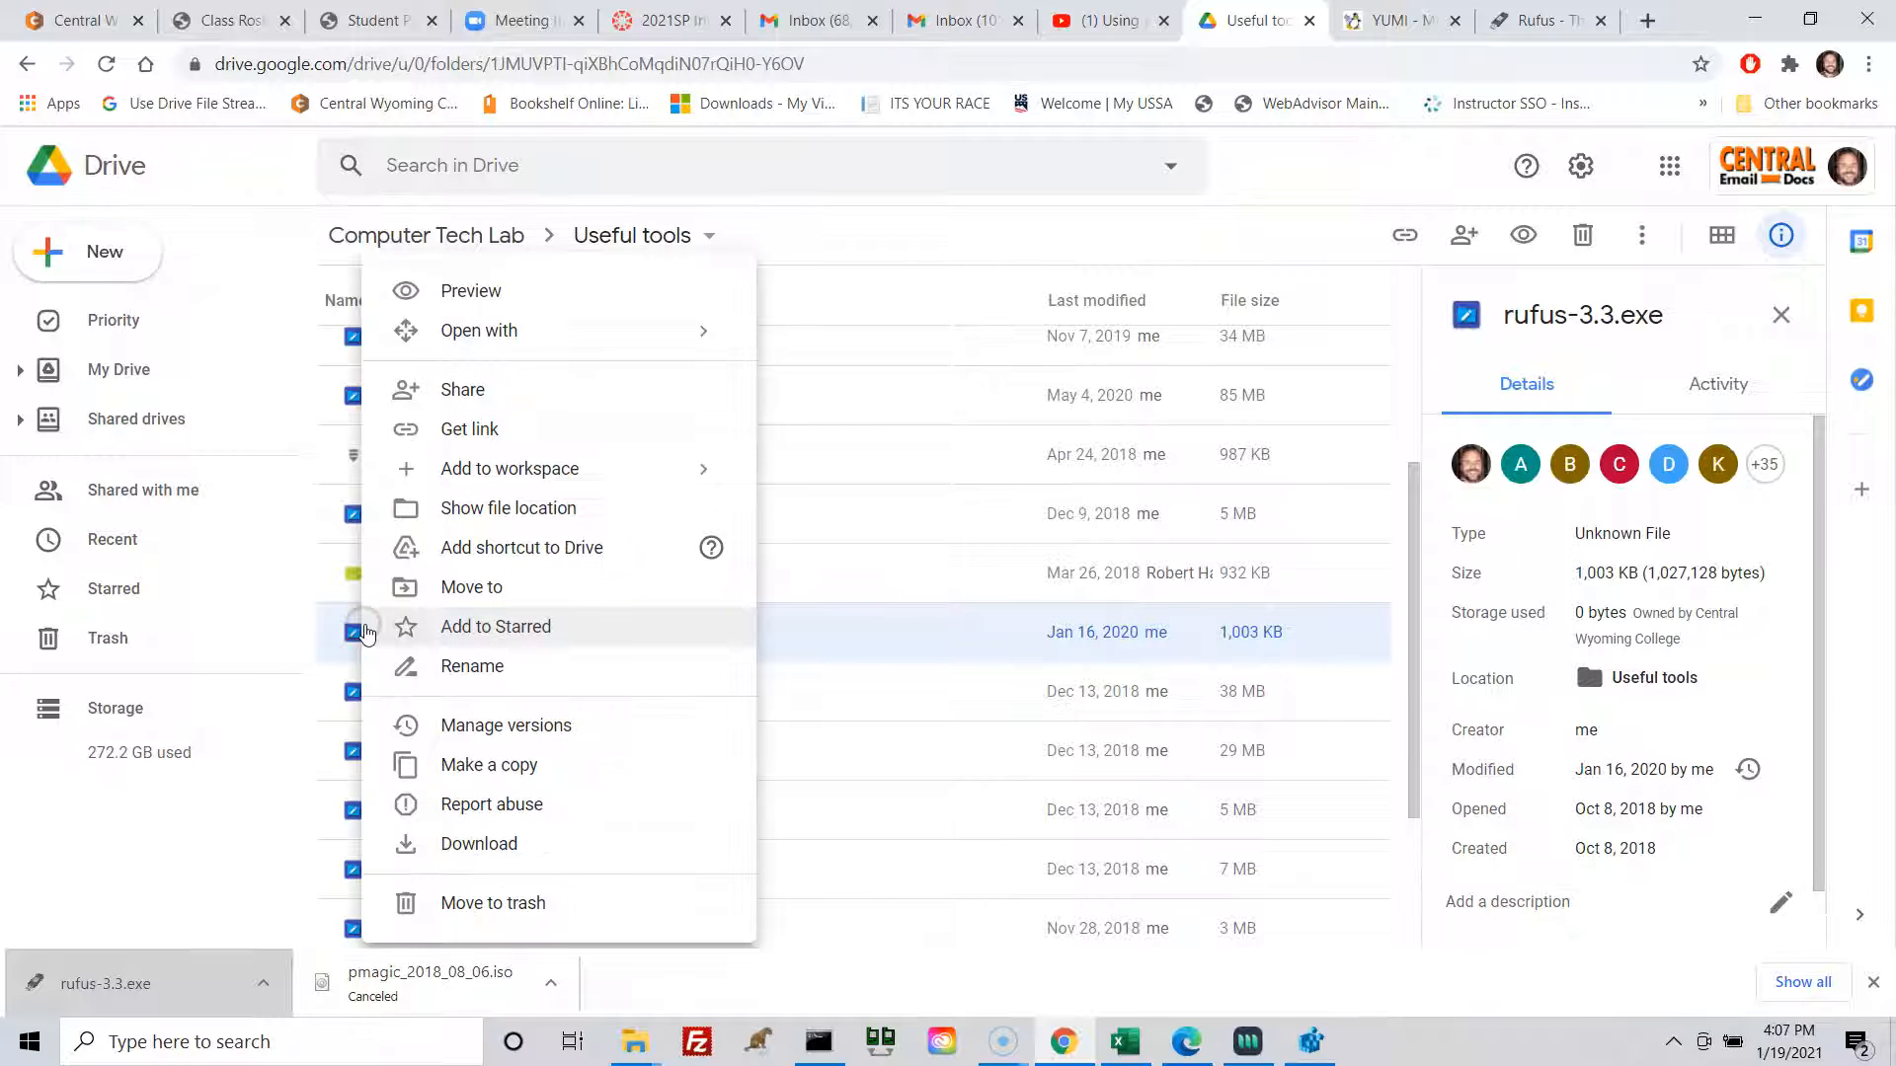
pyautogui.click(499, 844)
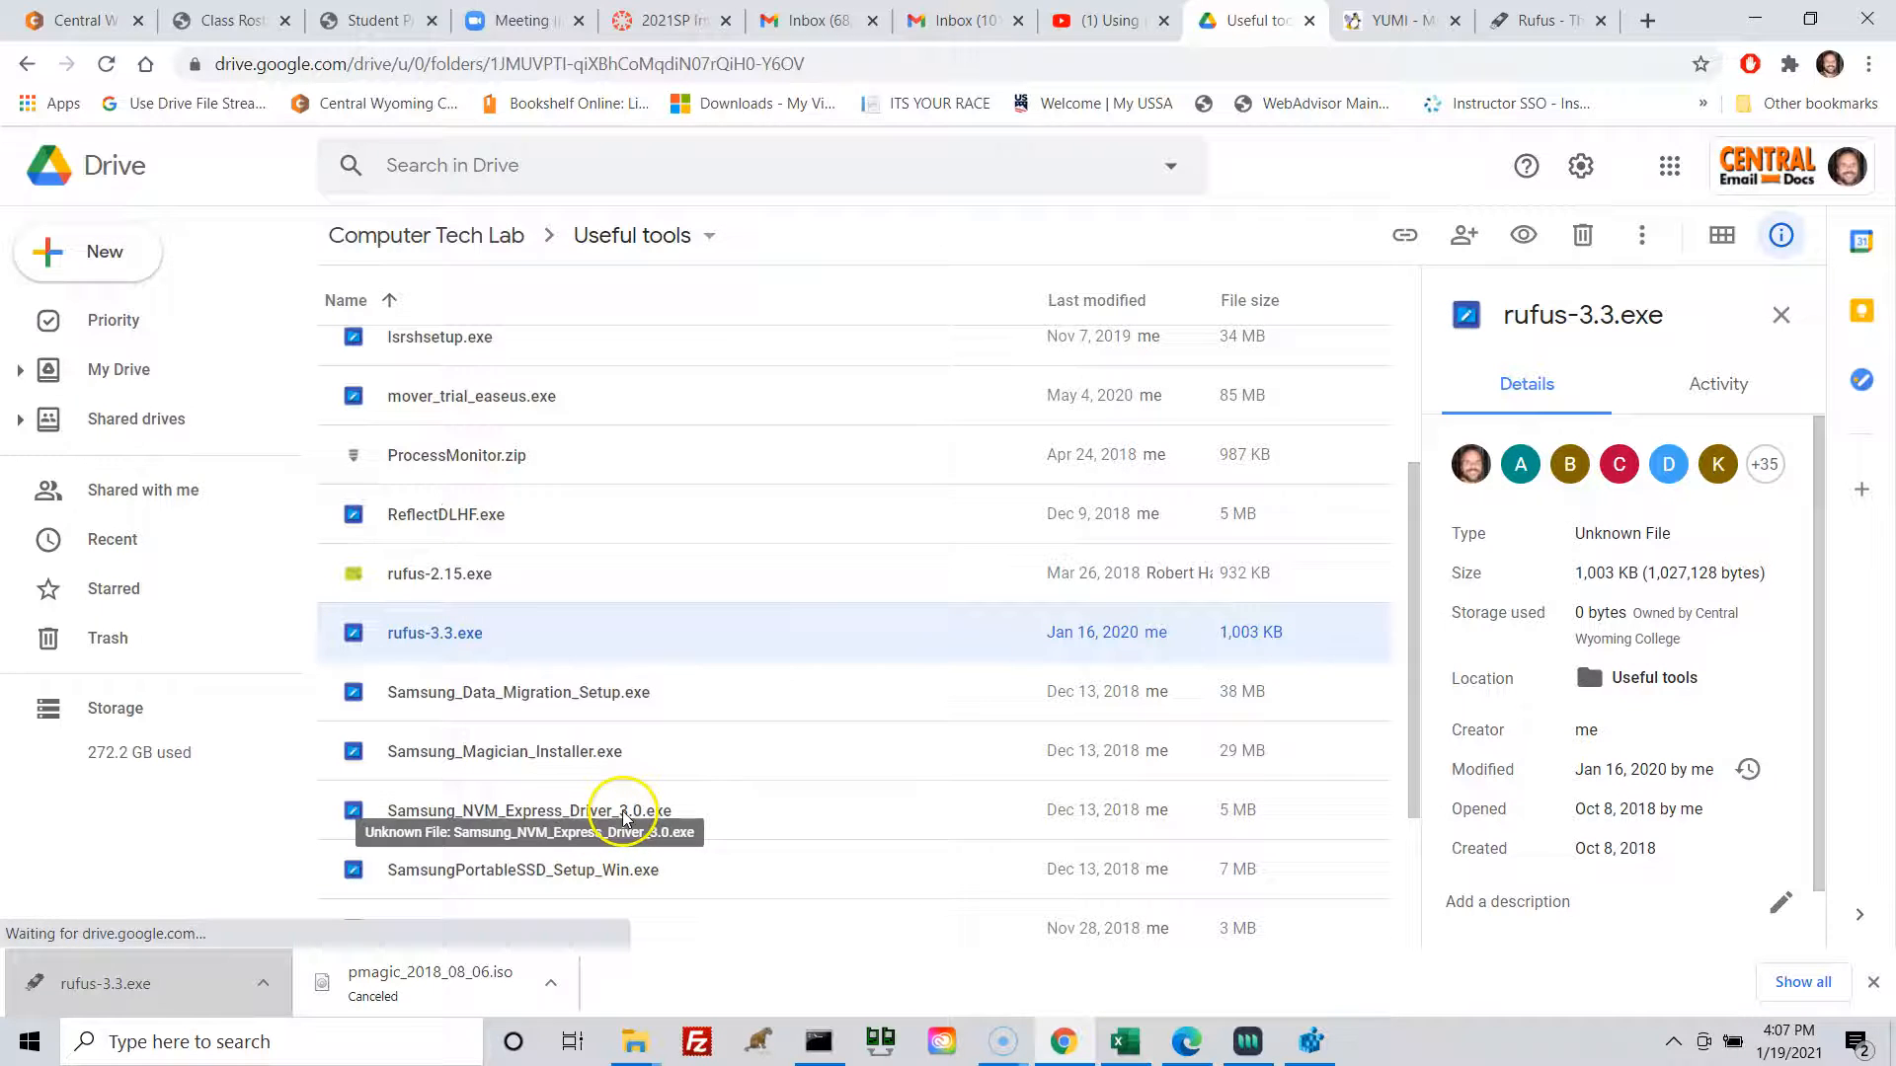
pyautogui.click(743, 550)
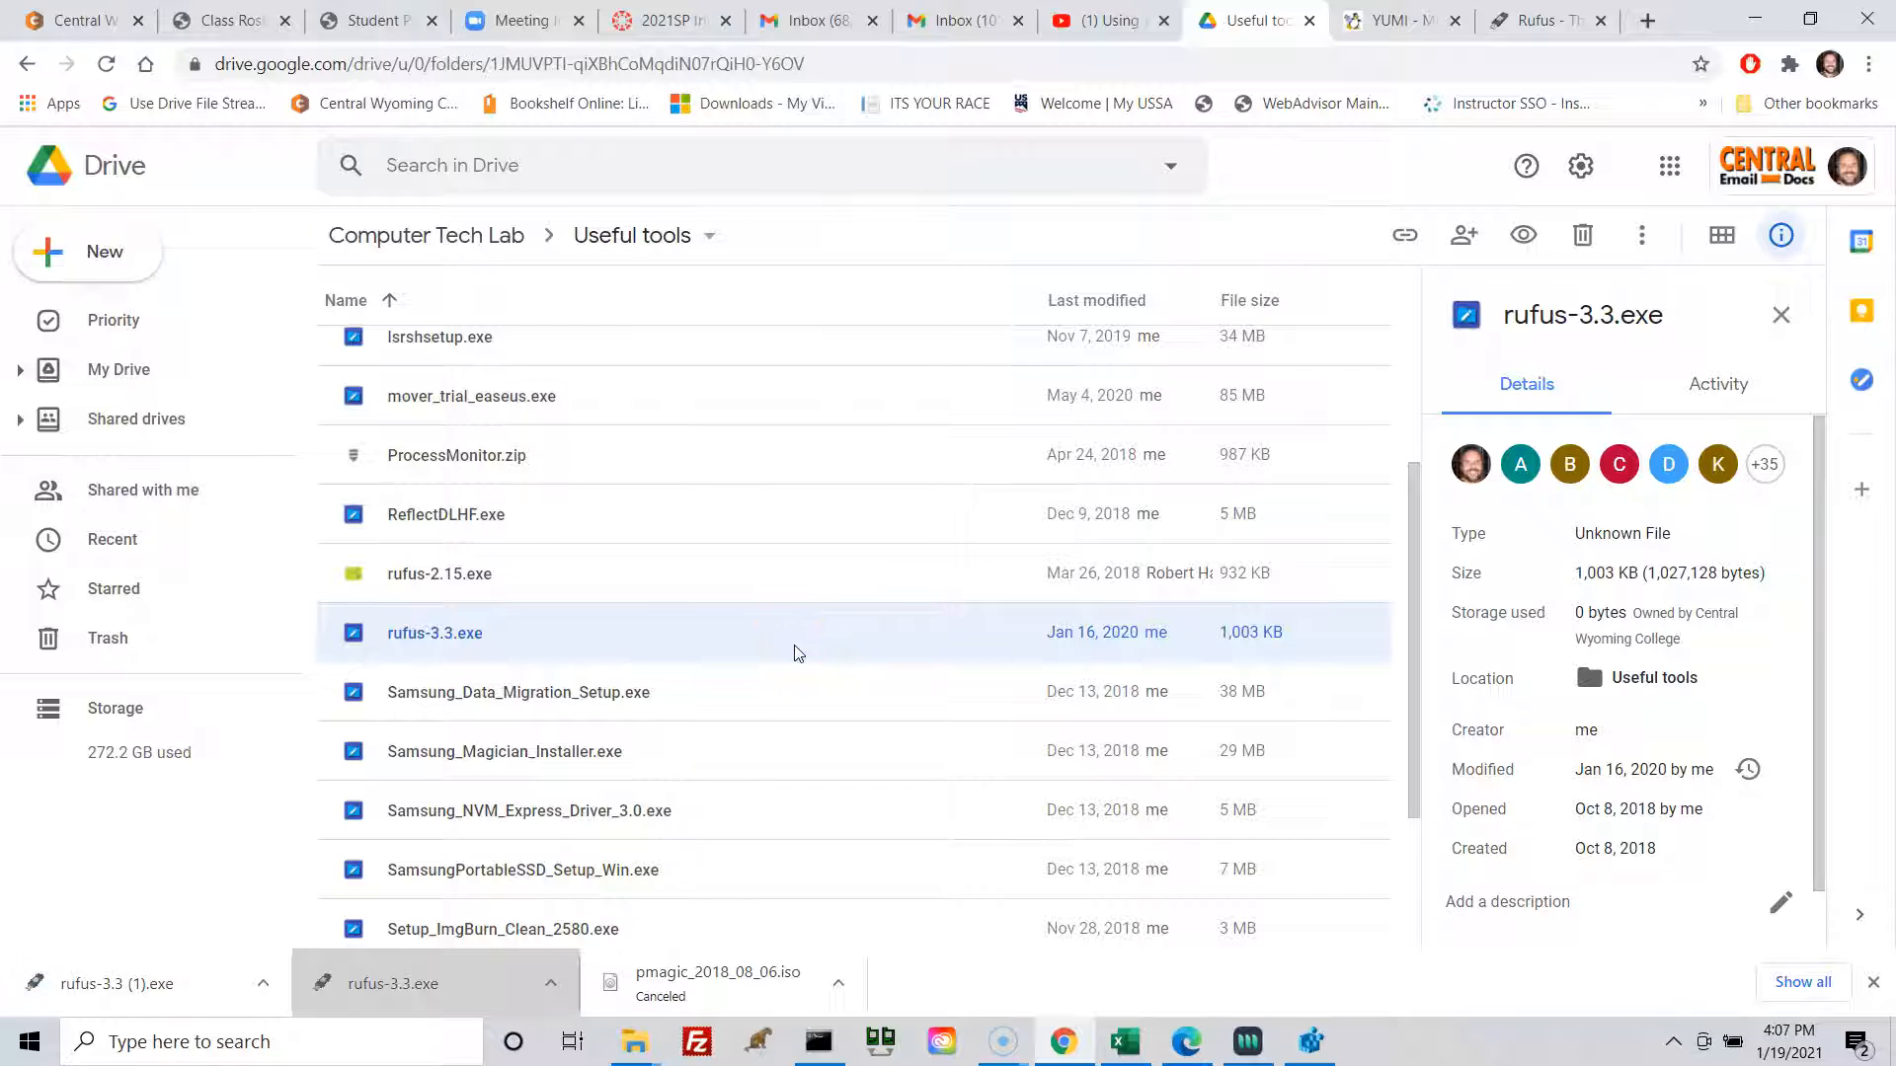
pyautogui.click(147, 991)
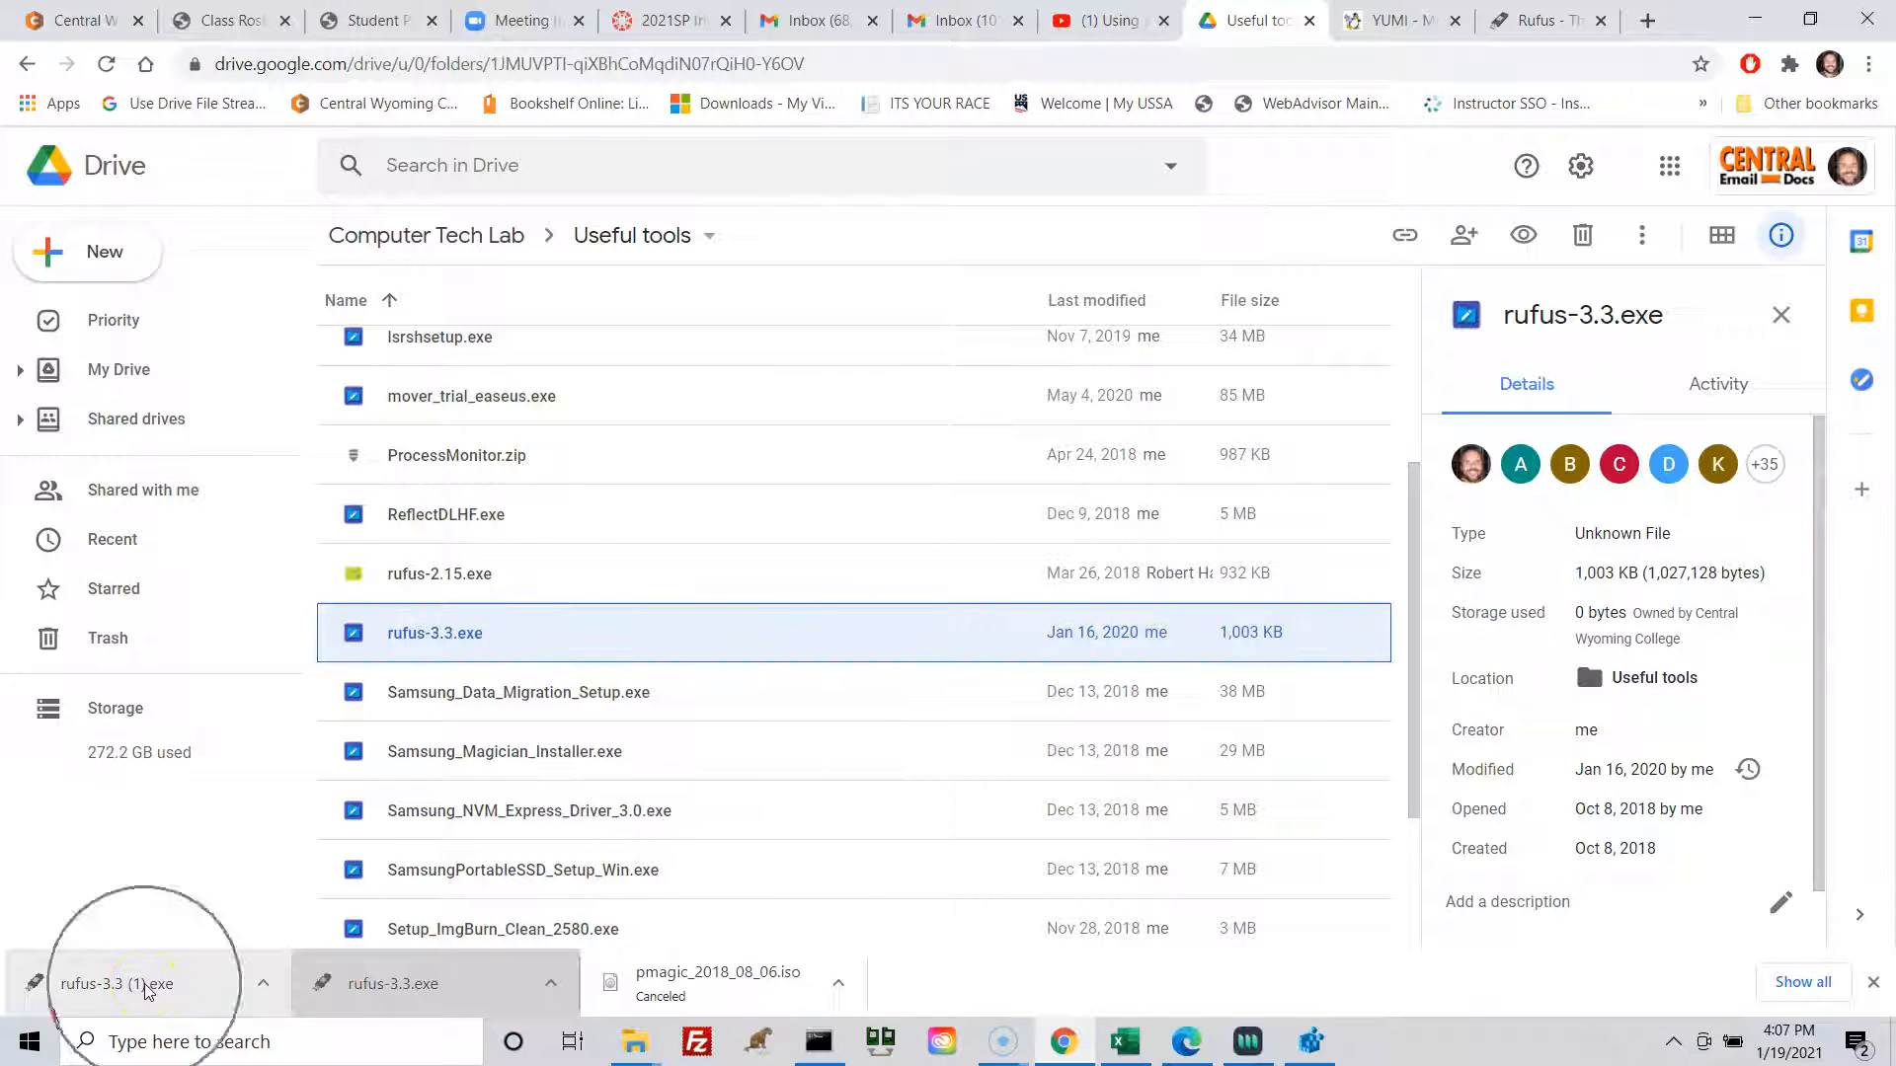
pyautogui.click(378, 995)
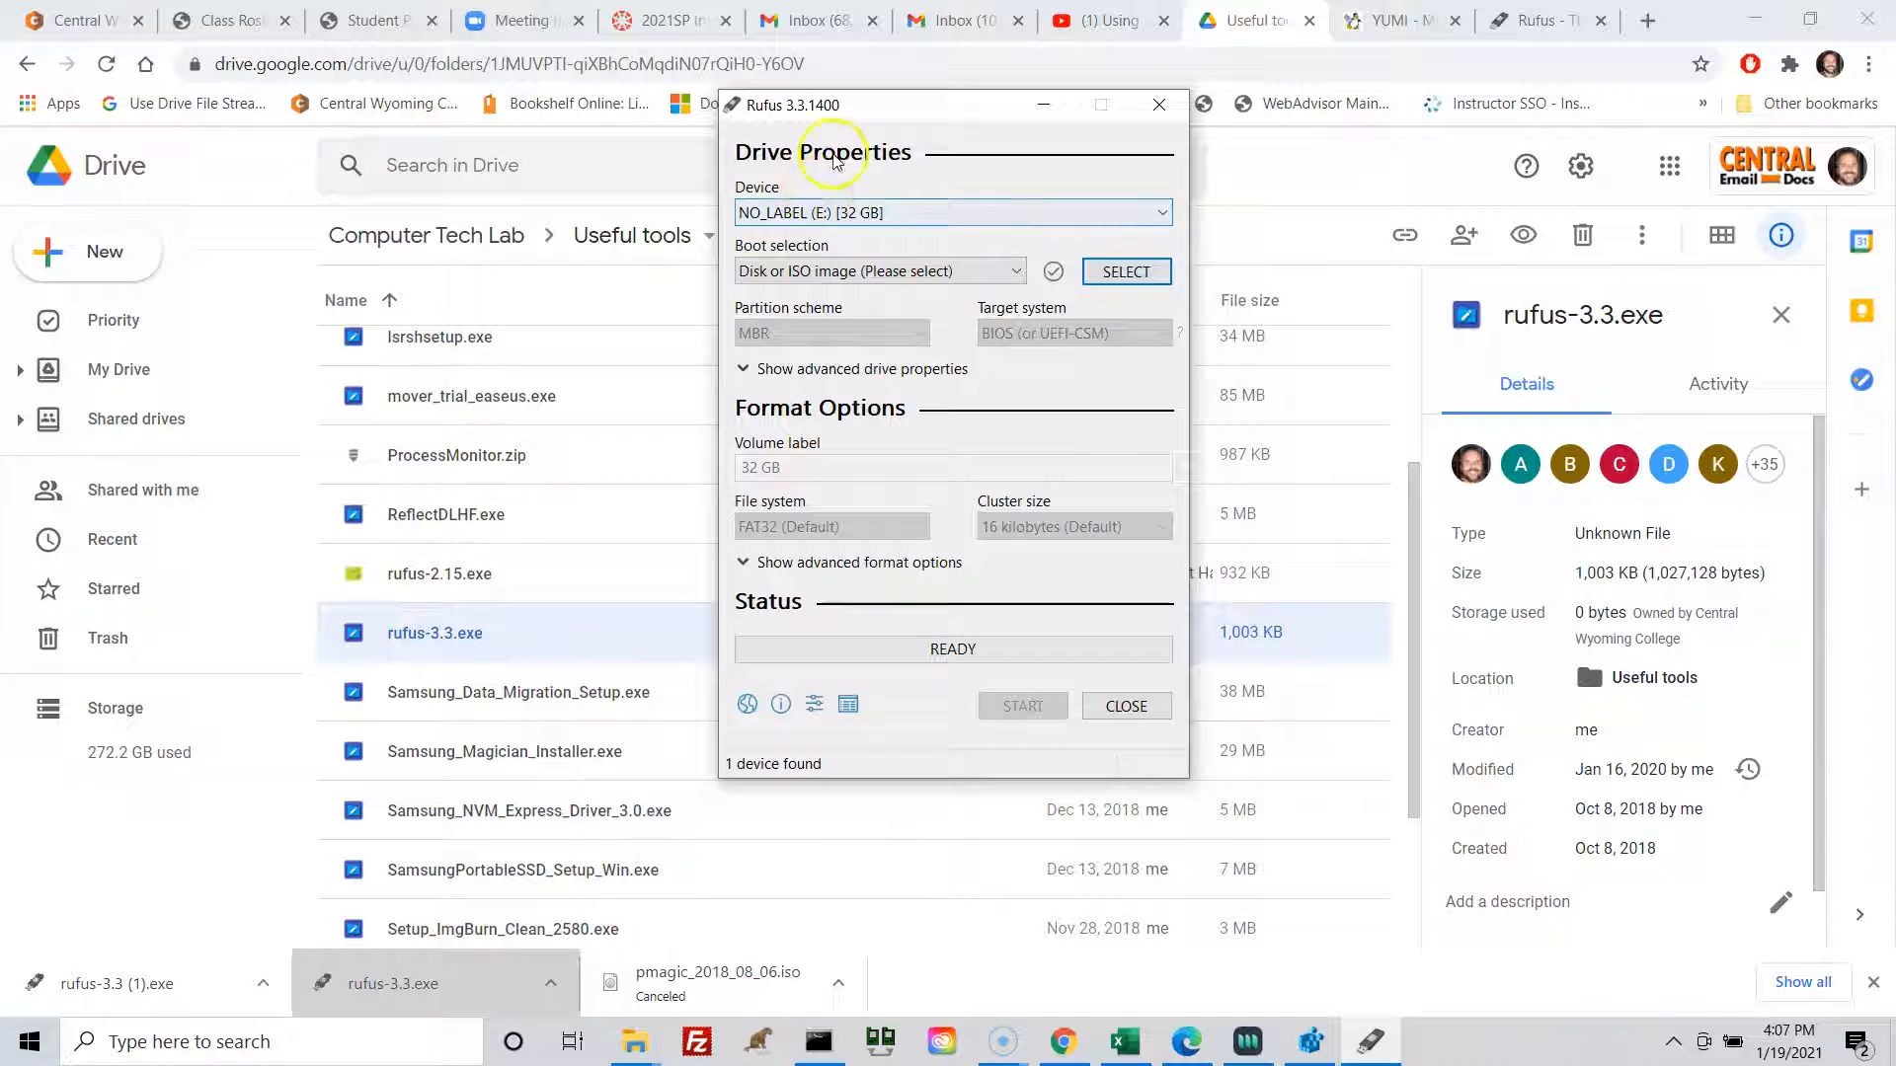
# Switch to the open rufus.ie page and look over the Rufus description and its Download section
pyautogui.click(1541, 19)
pyautogui.scroll(-8, 1015, 659)
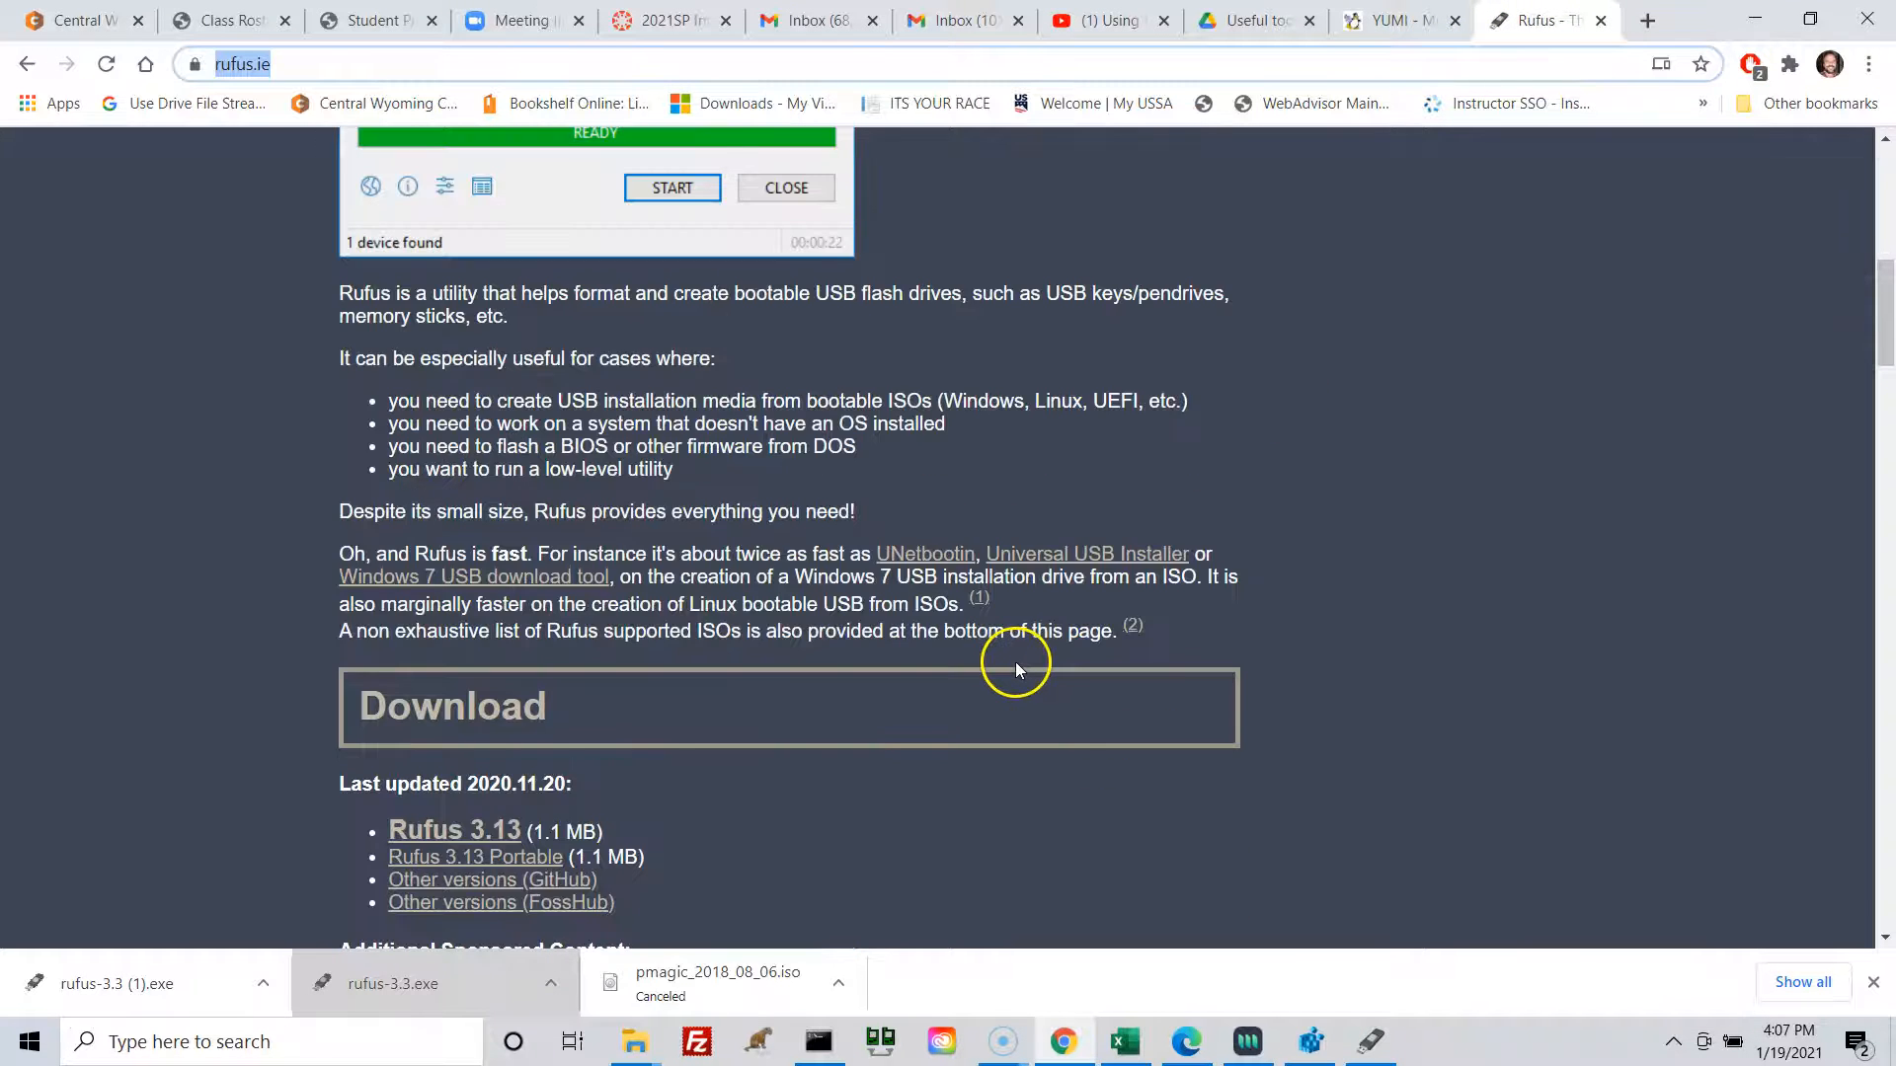
pyautogui.scroll(8, 1015, 661)
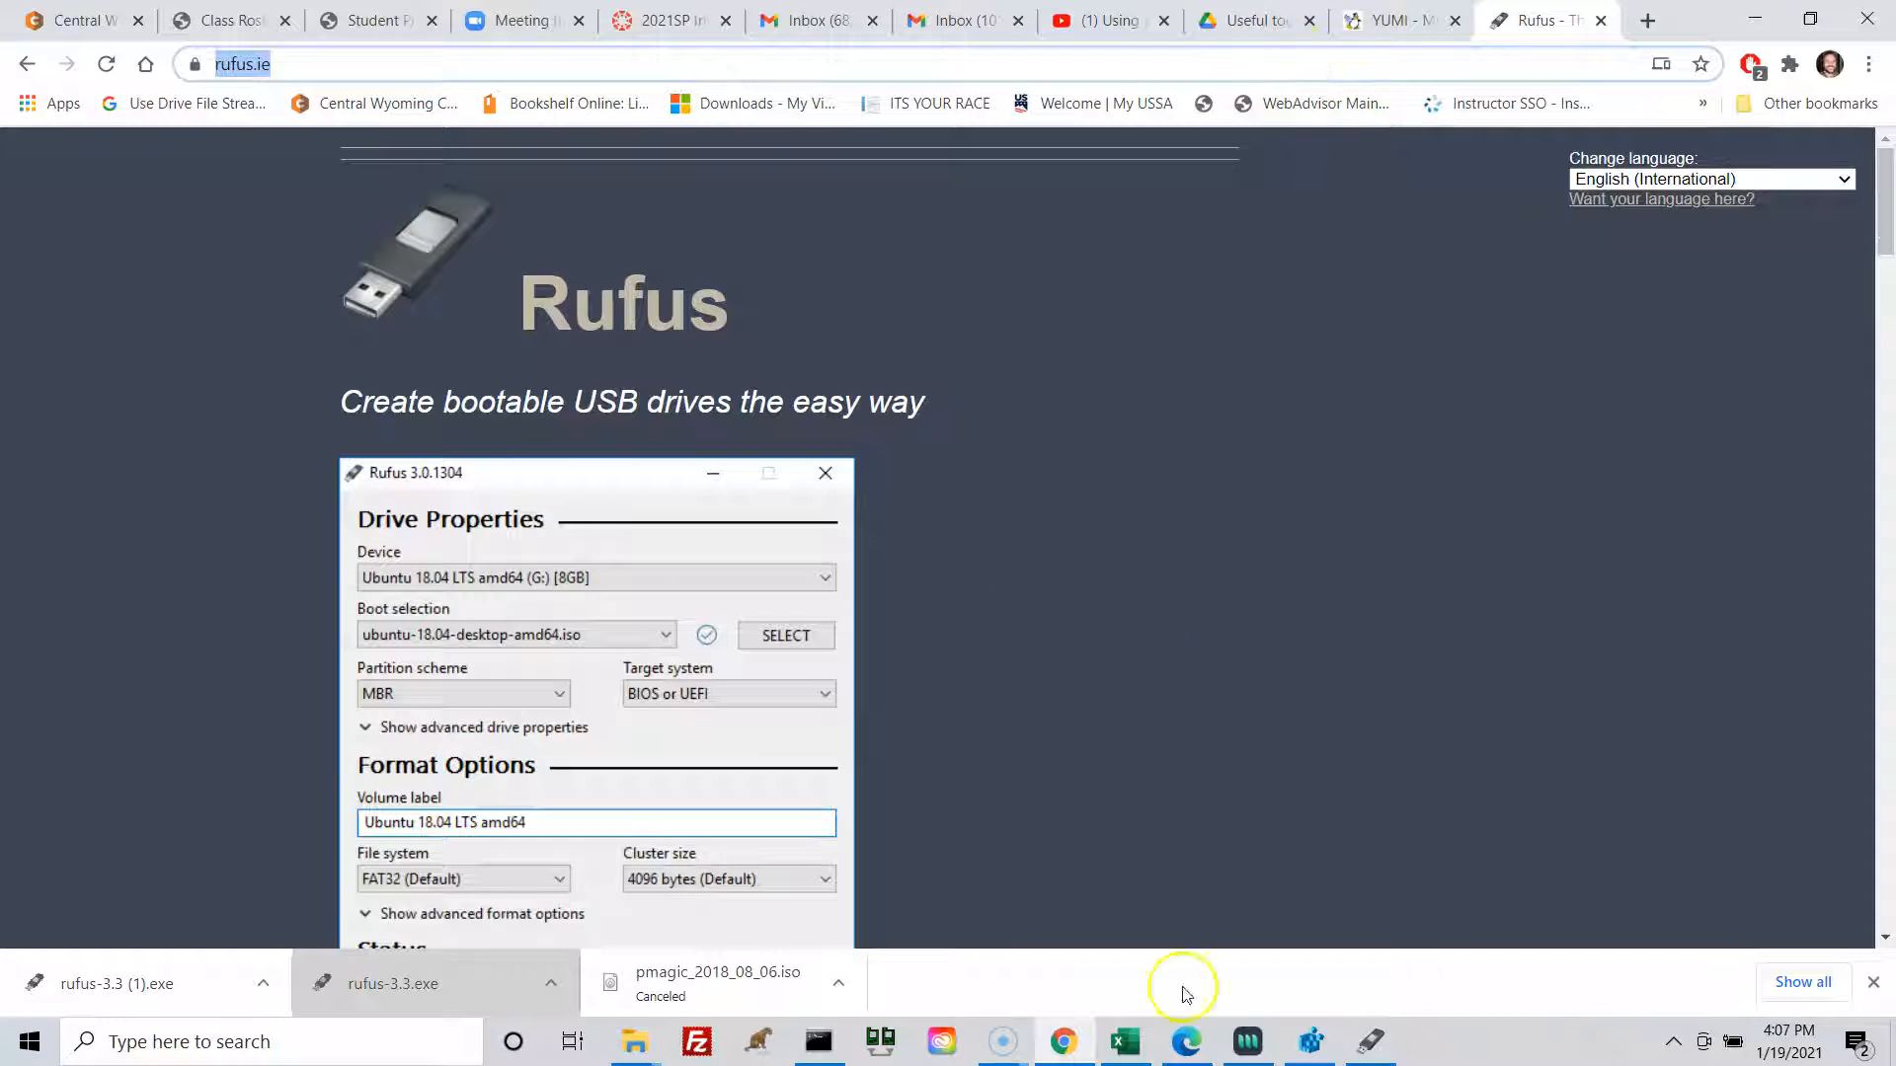
# Switch back to the Rufus program and choose NO_LABEL (E:) [32 GB] as the device
pyautogui.click(1369, 1042)
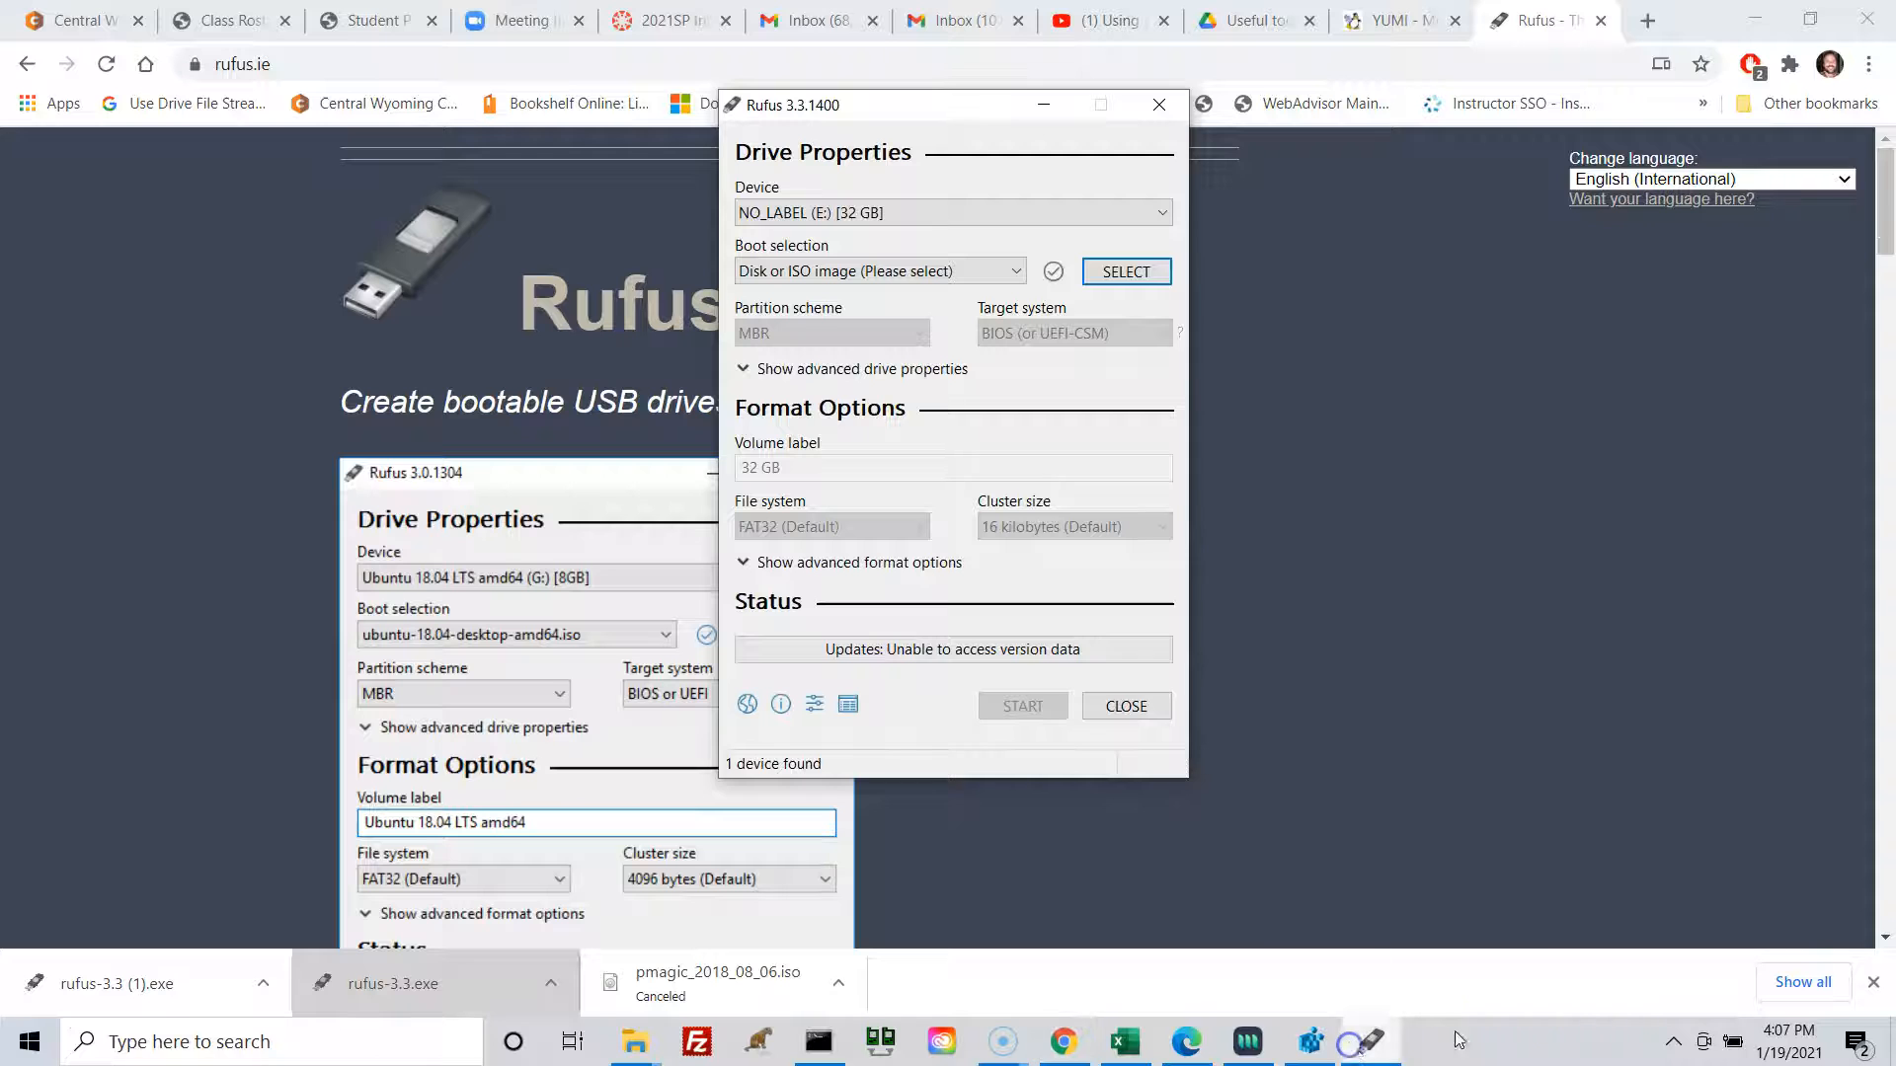
pyautogui.click(865, 214)
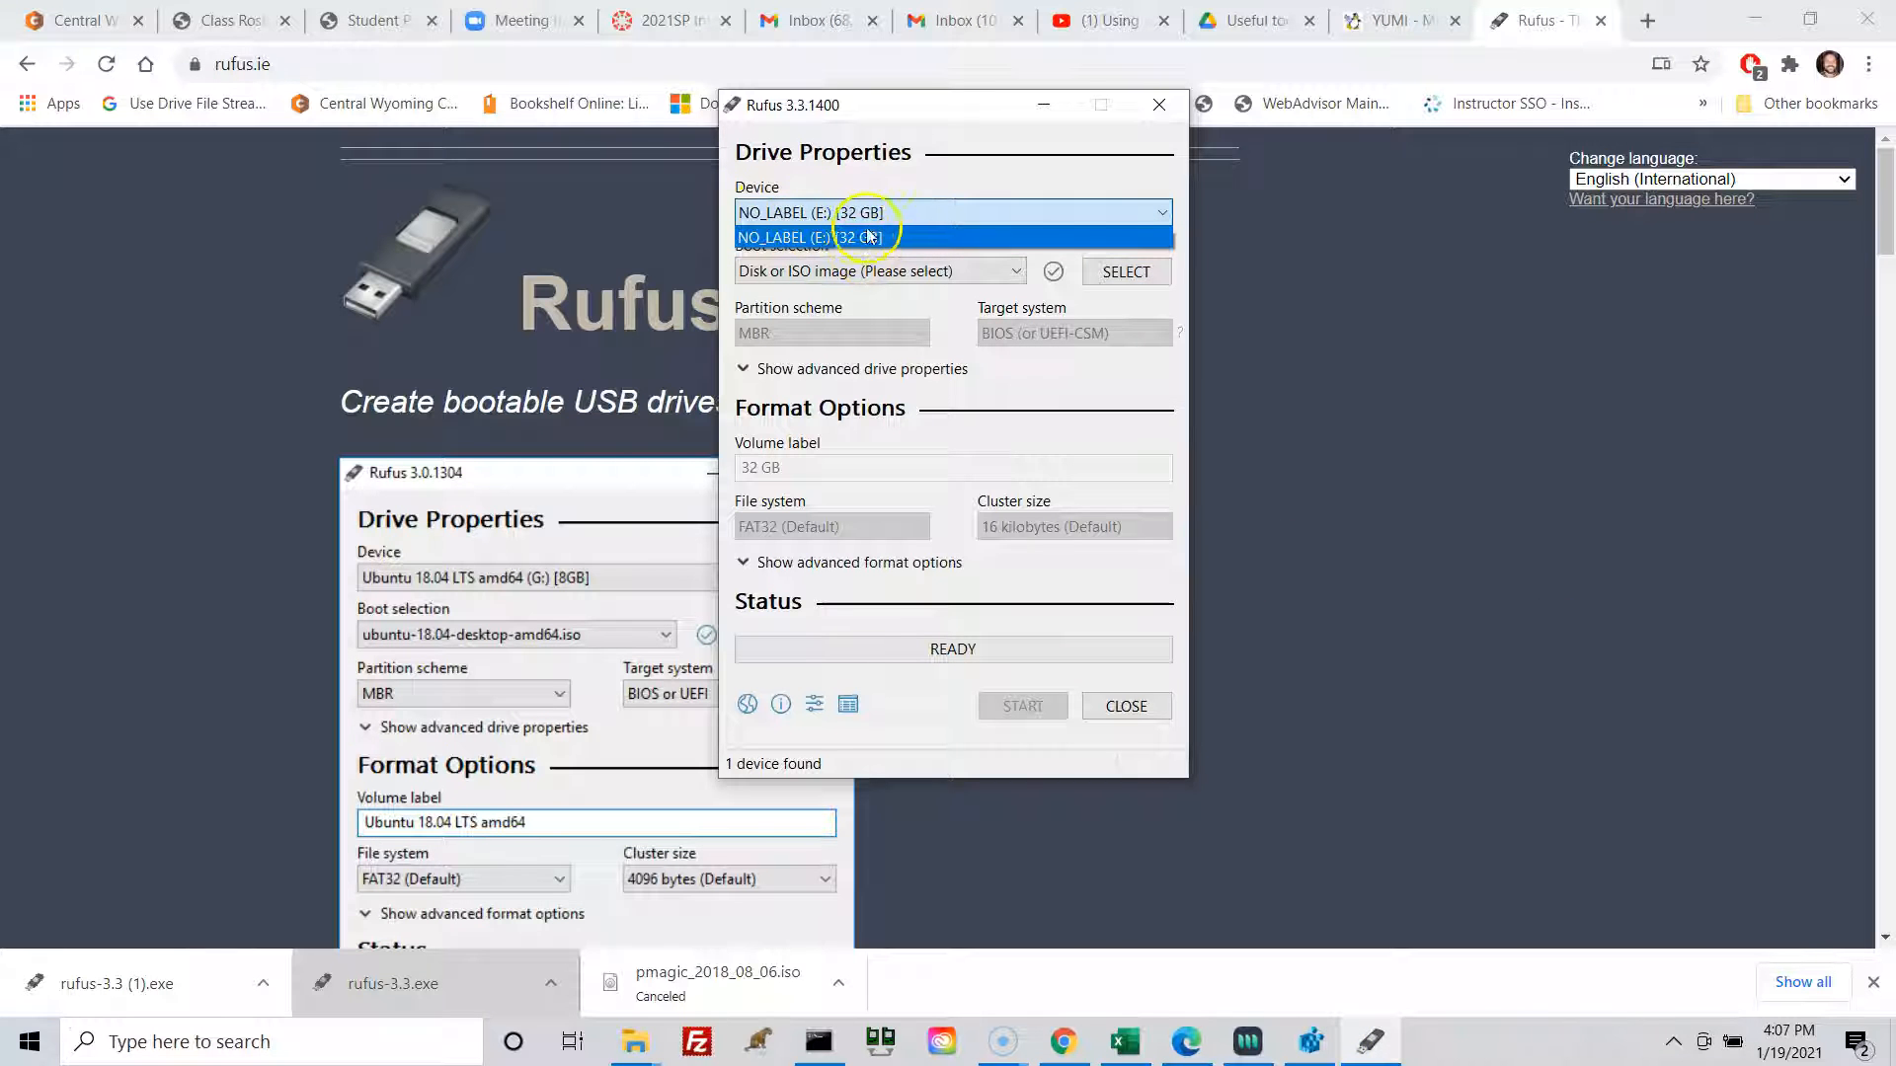
pyautogui.click(848, 239)
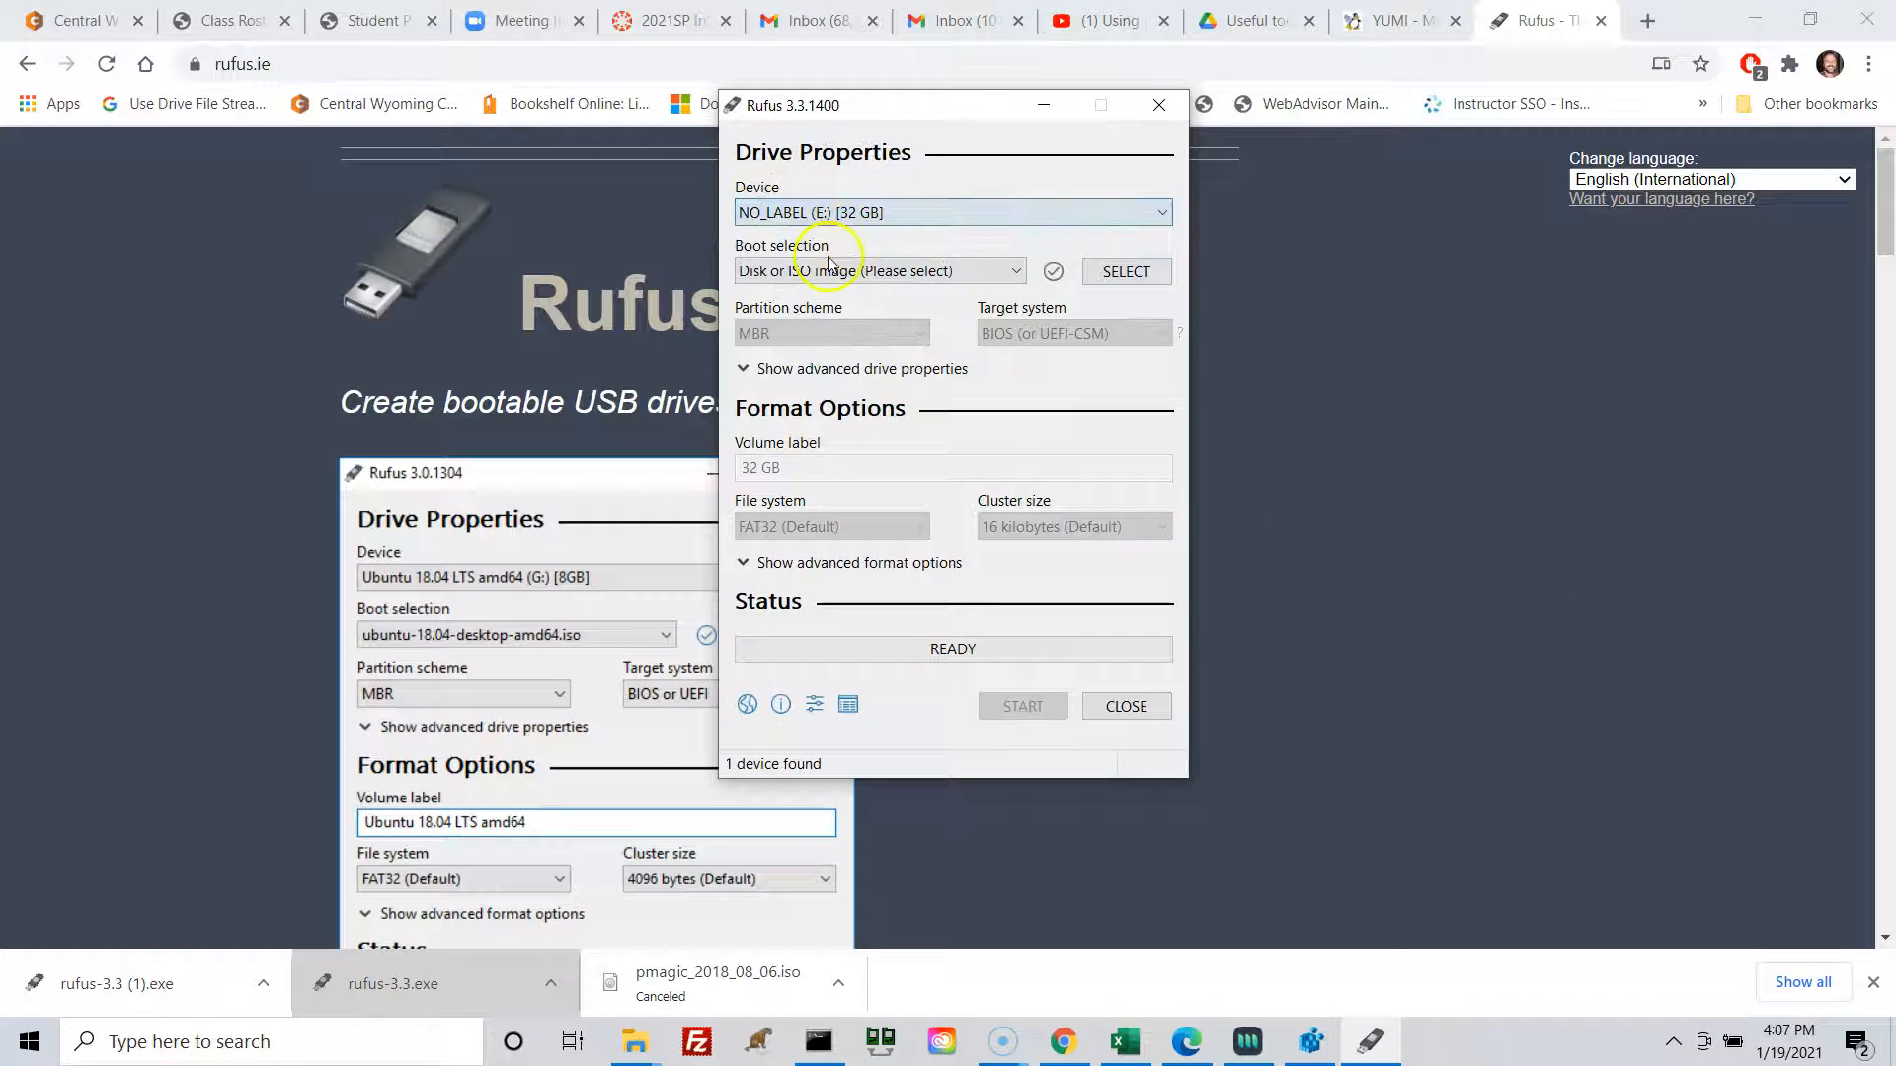
pyautogui.moveTo(657, 1054)
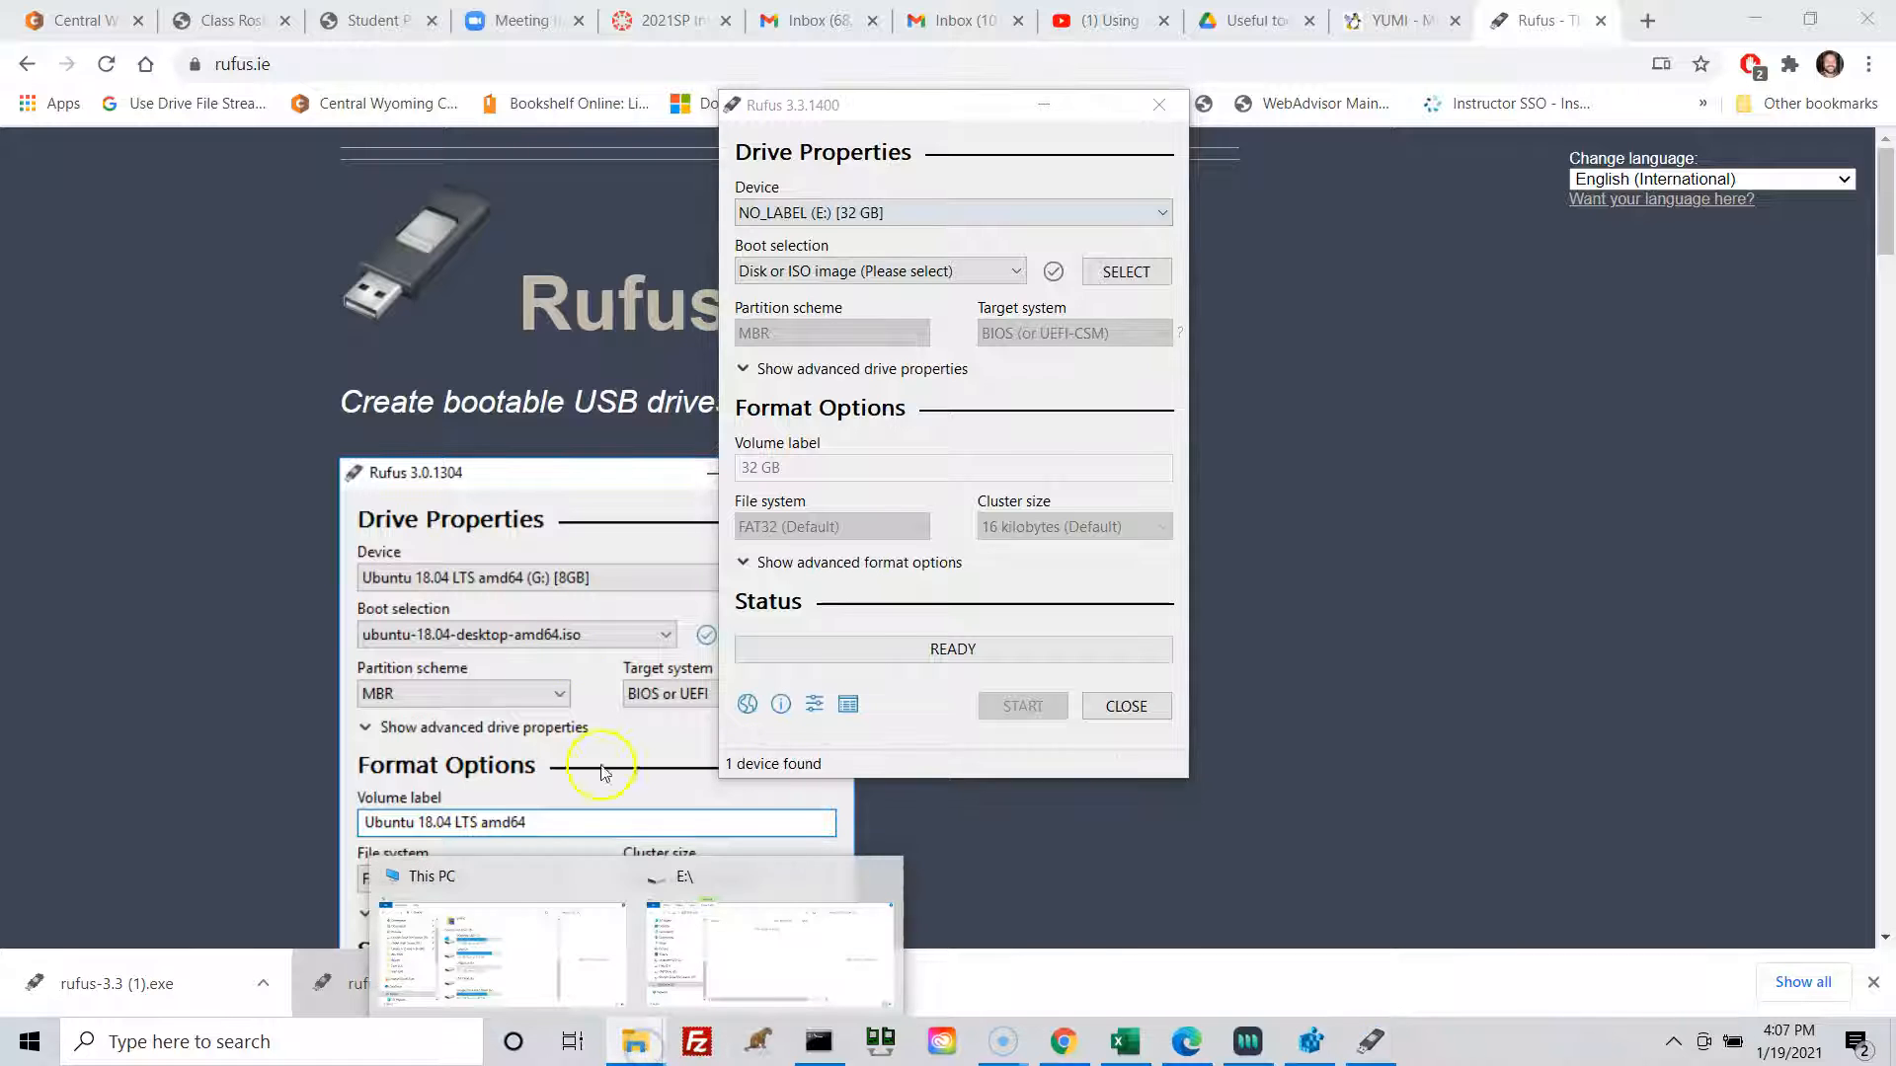
# Switch to the This PC window in File Explorer, view the Windows-SSD (C:) and Data (D:) drives, and check the Data drive's properties
pyautogui.click(419, 903)
pyautogui.scroll(-4, 479, 691)
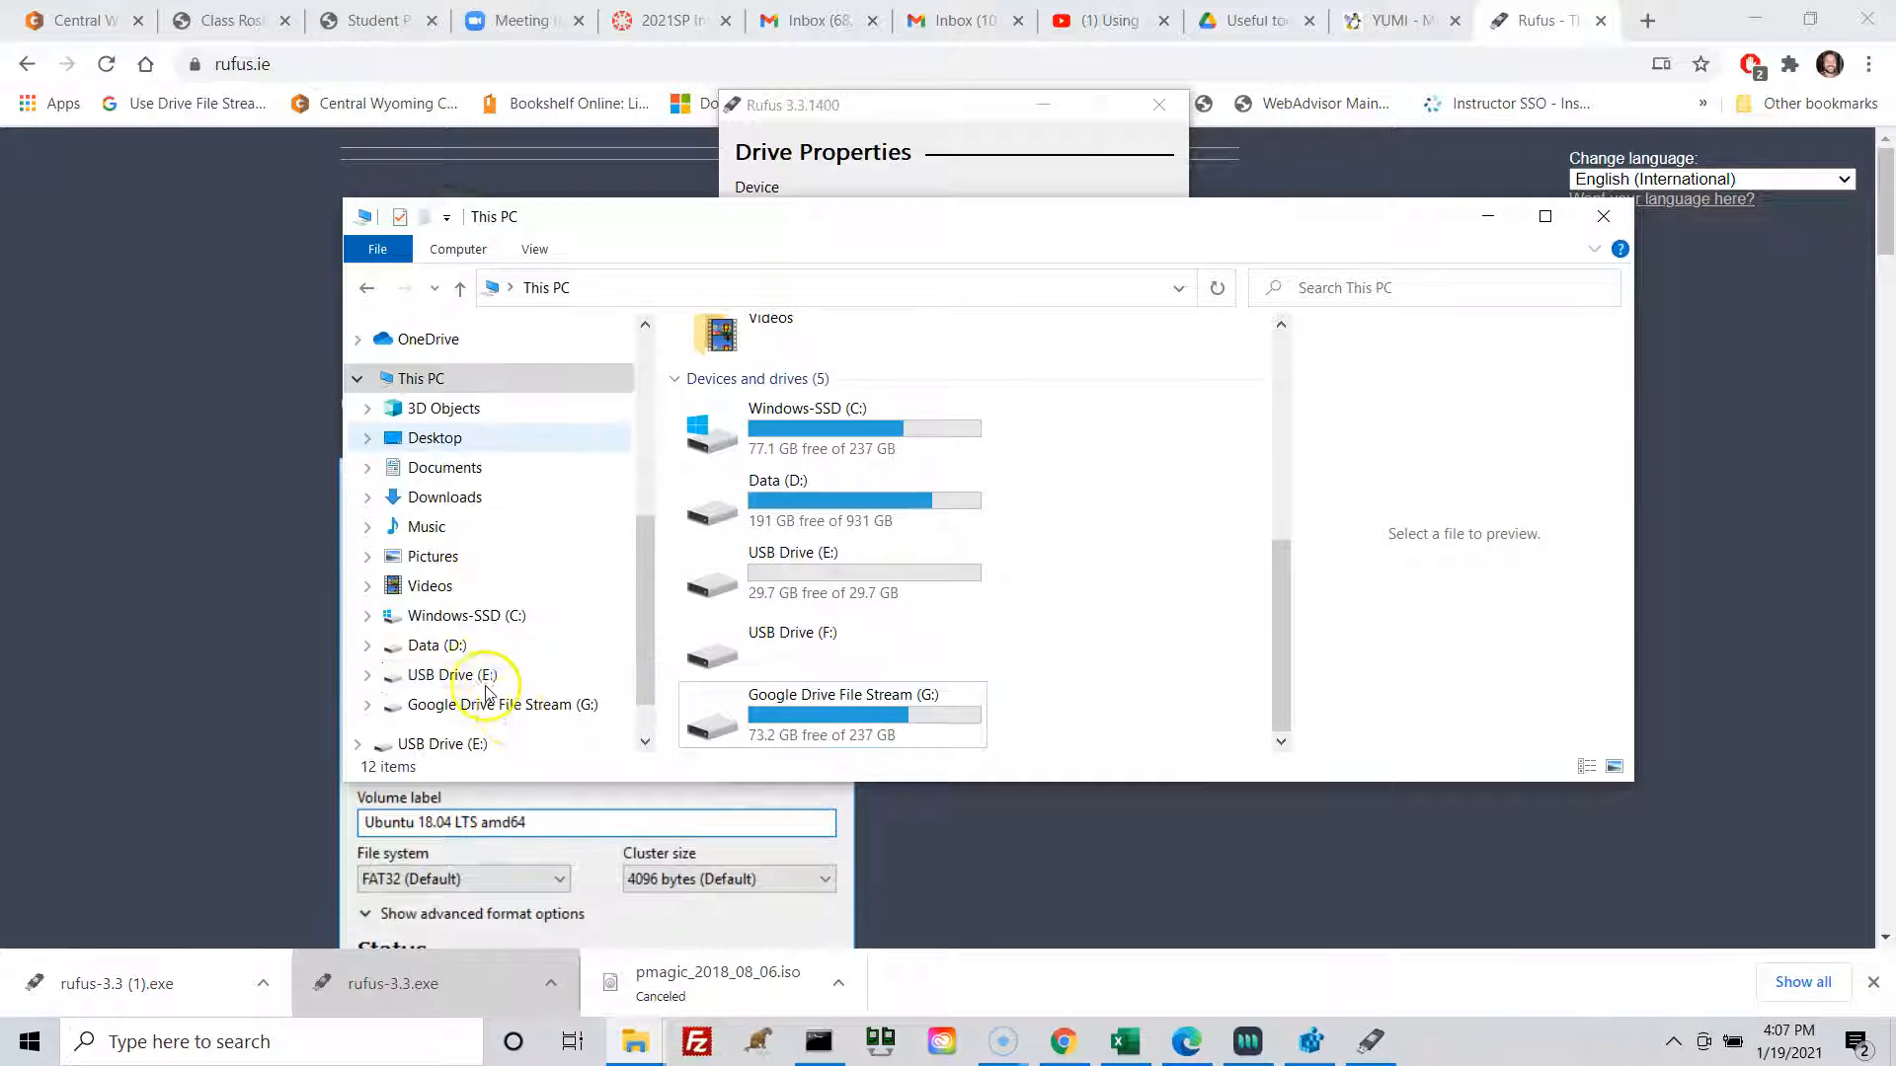
pyautogui.click(418, 620)
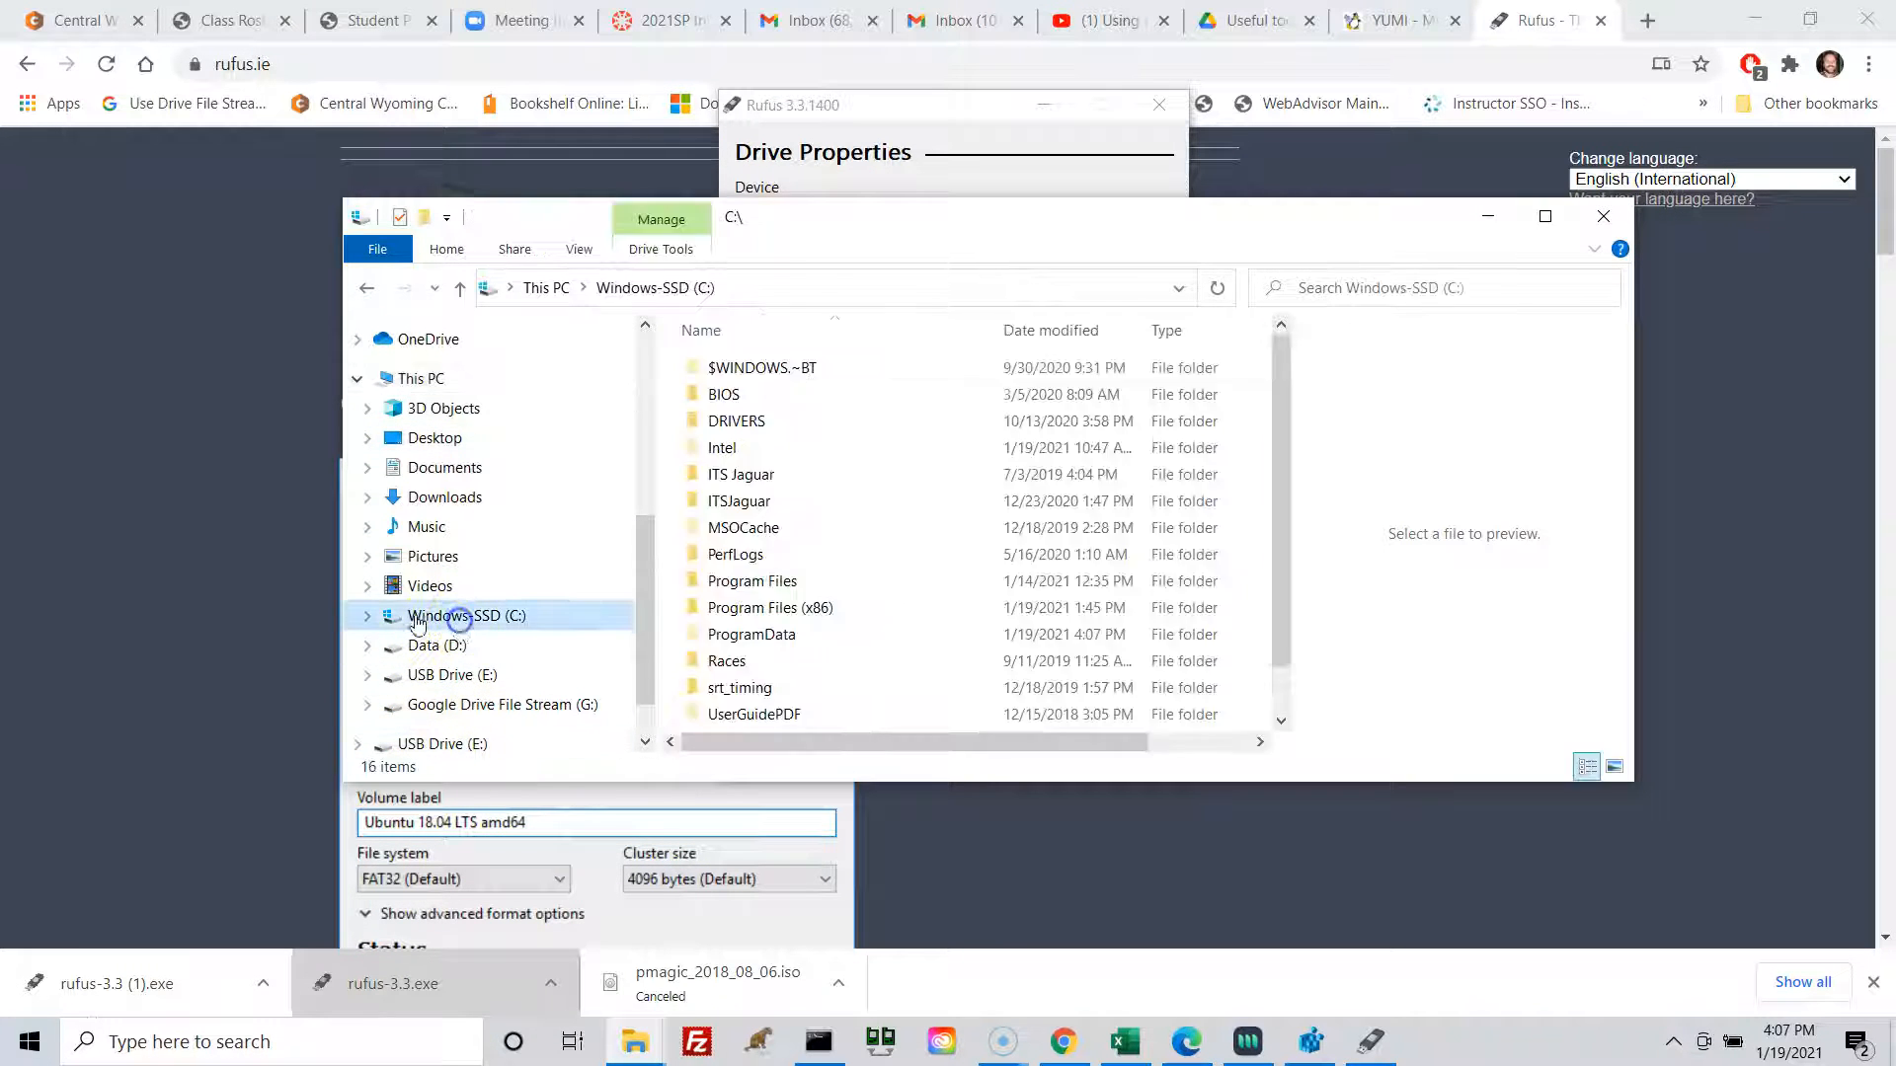
pyautogui.click(472, 647)
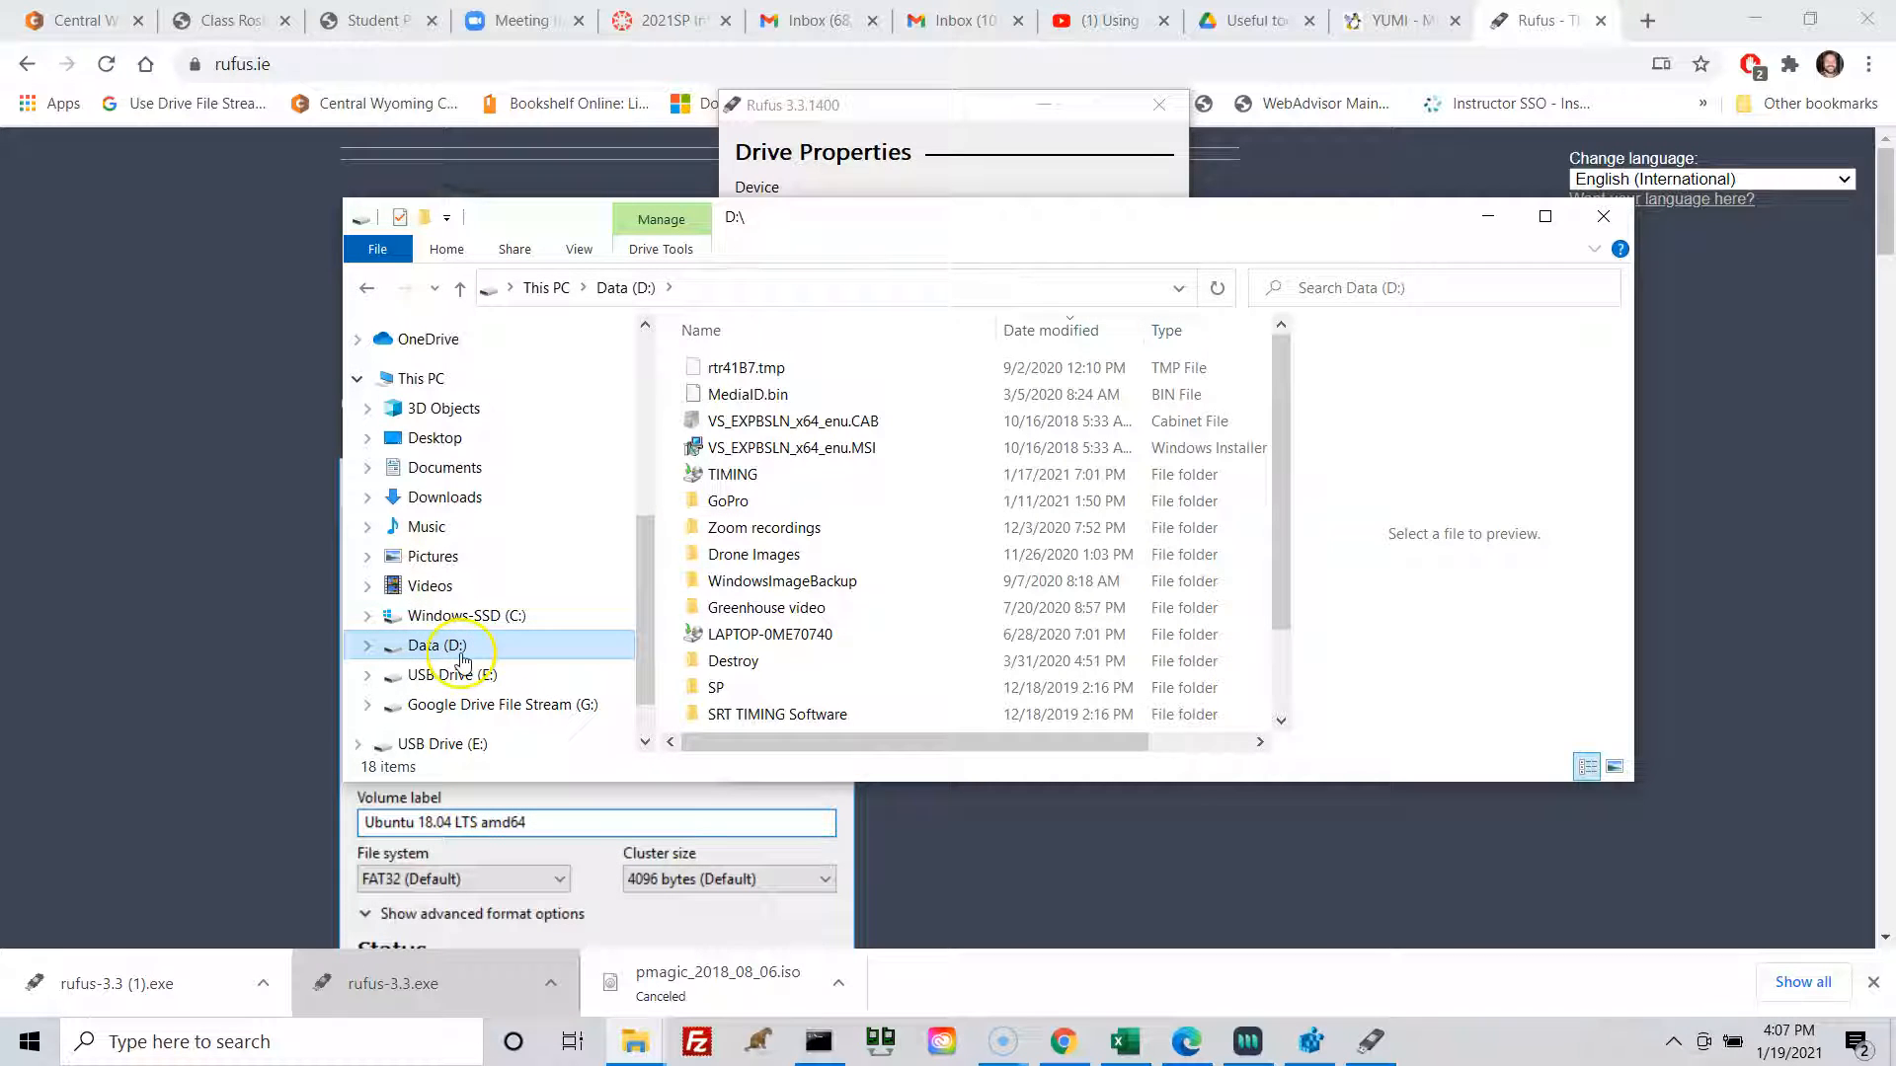
pyautogui.rightClick(441, 653)
pyautogui.click(499, 624)
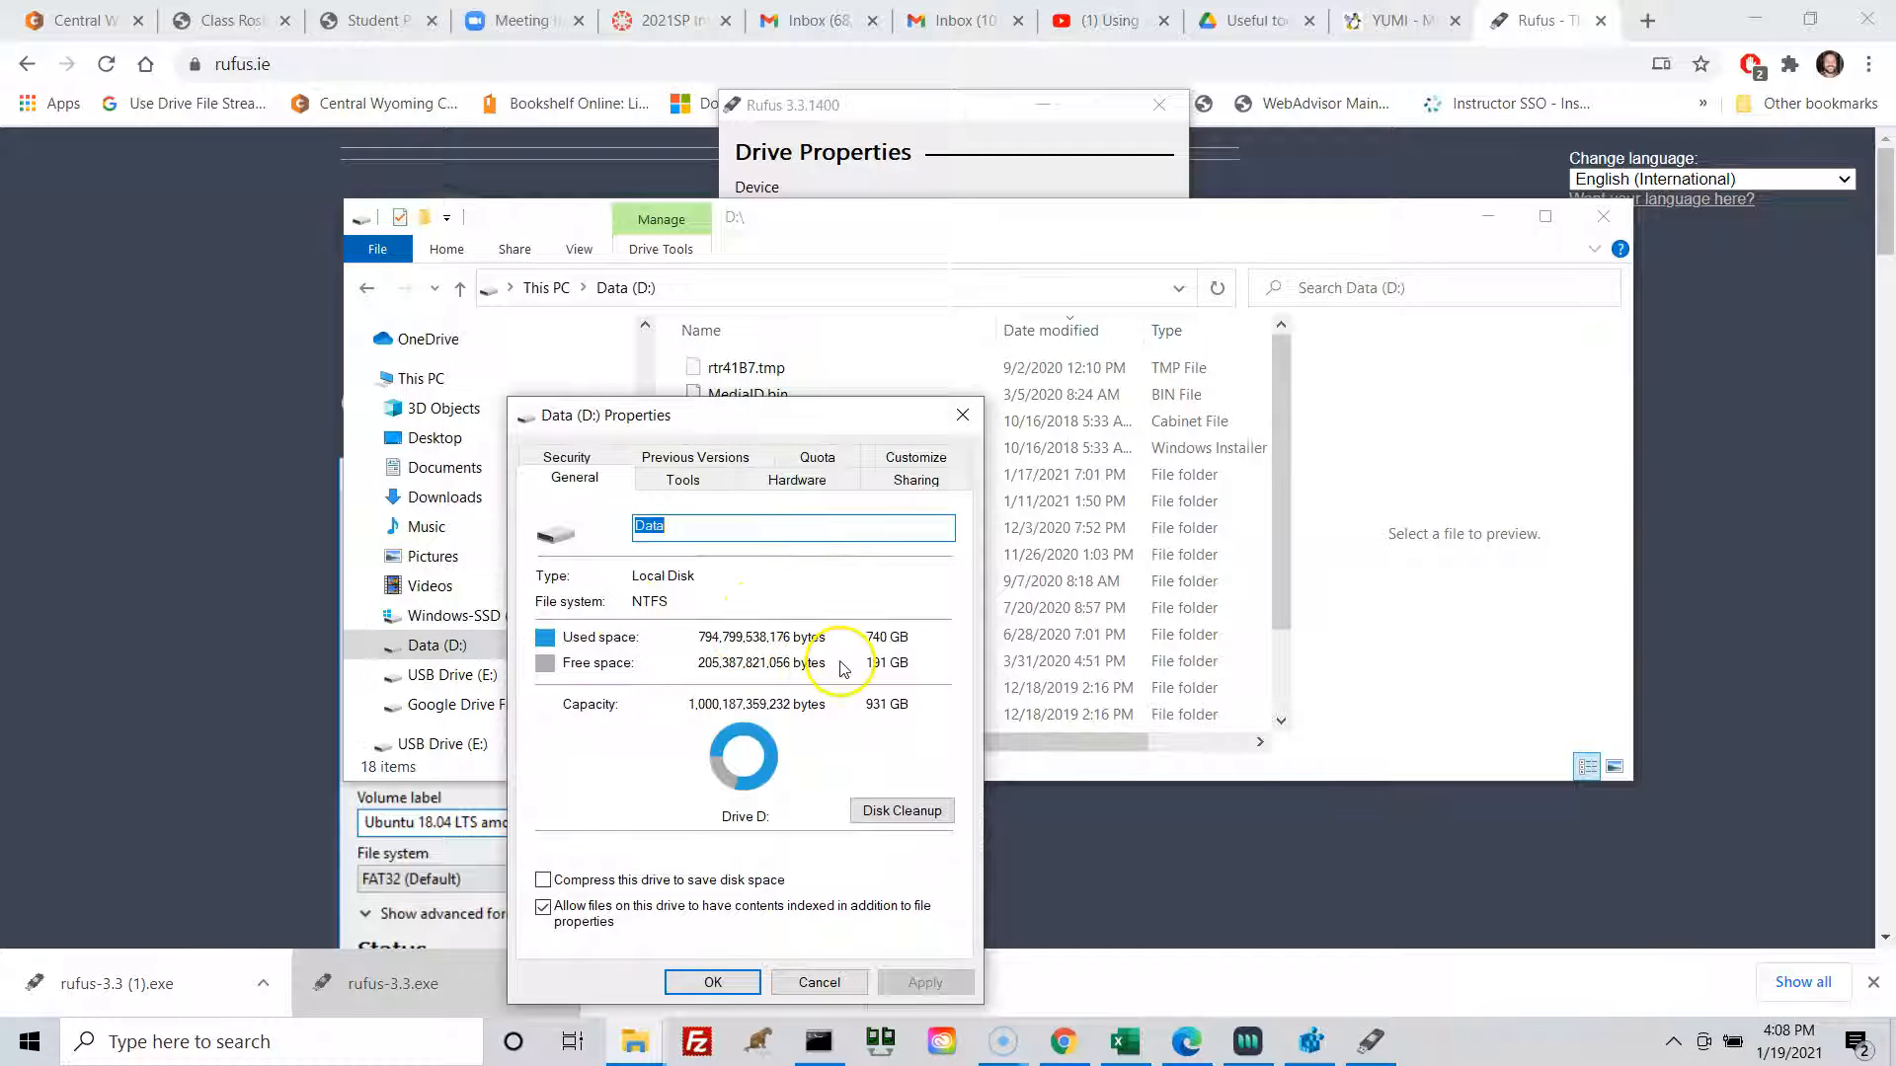
pyautogui.click(820, 983)
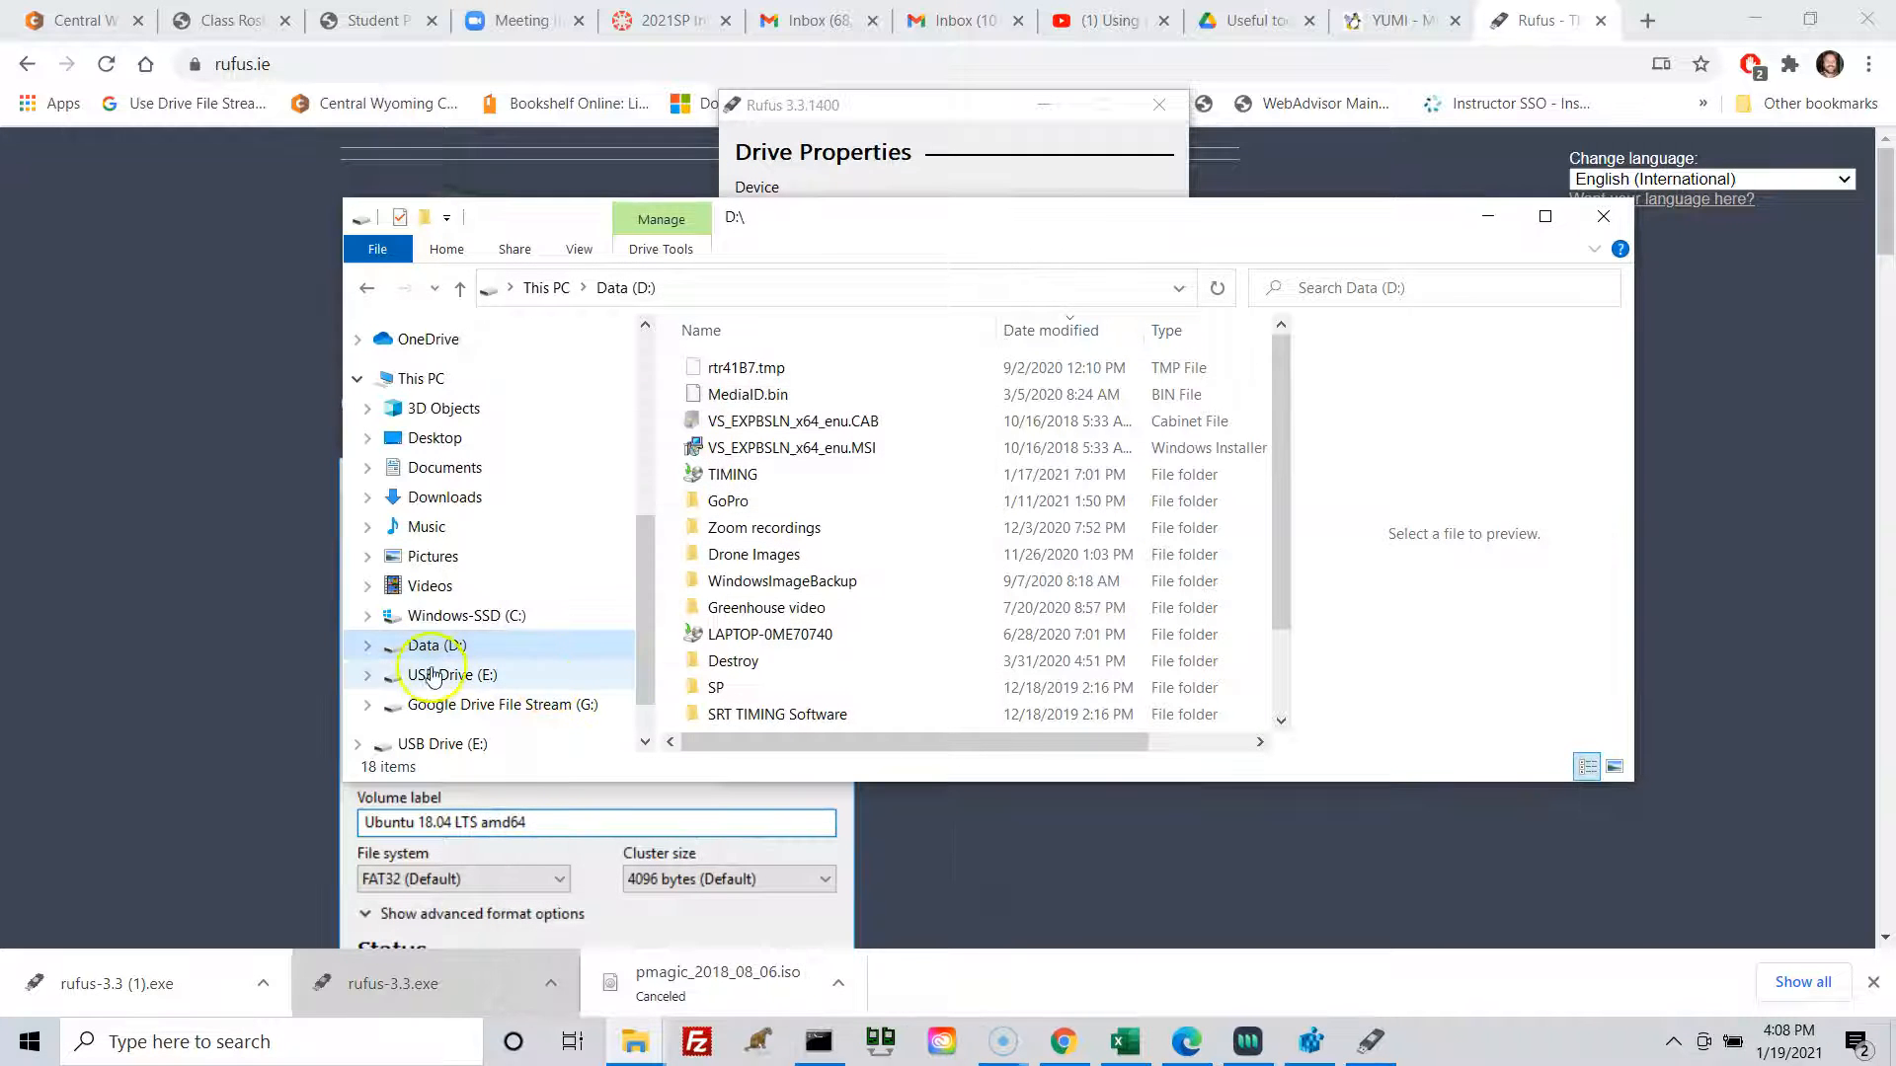
# View the contents of USB Drive (E:) and Google Drive File Stream (G:) in File Explorer
pyautogui.scroll(-1, 542, 663)
pyautogui.click(440, 597)
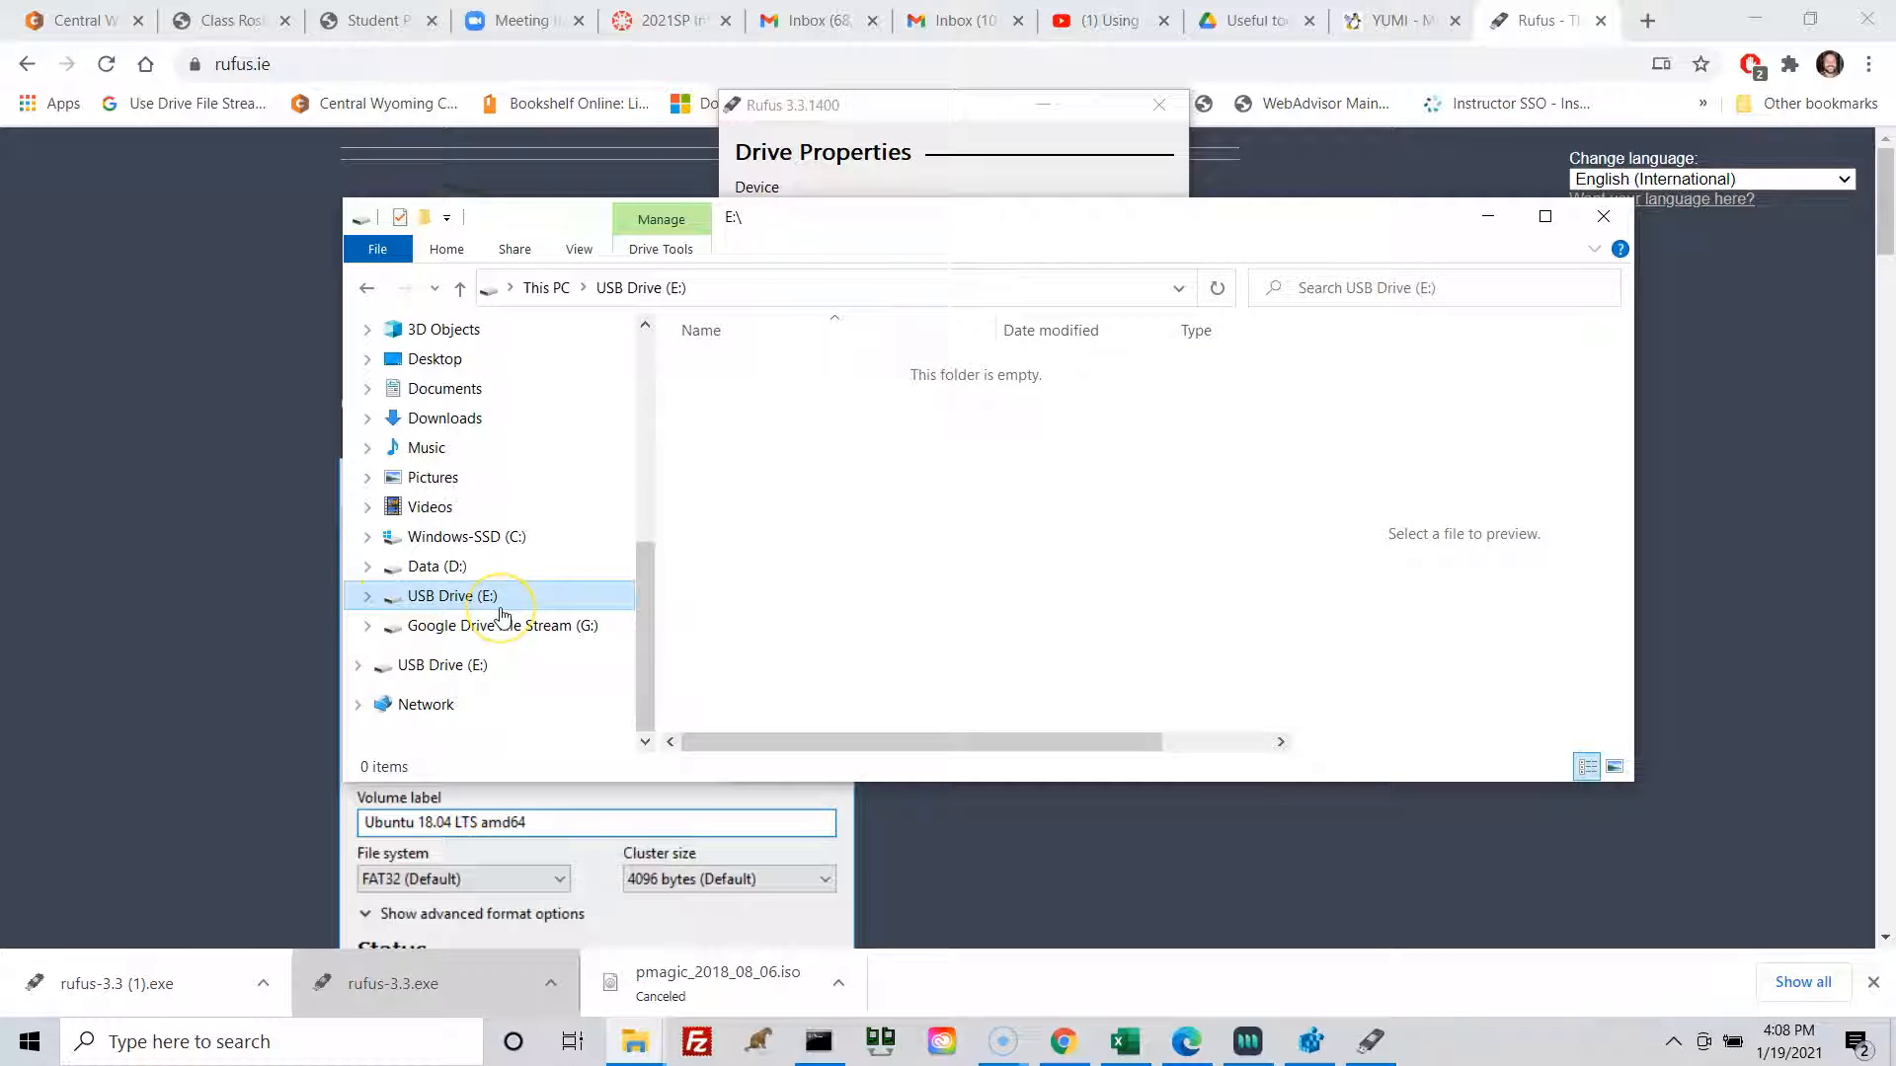
pyautogui.click(429, 626)
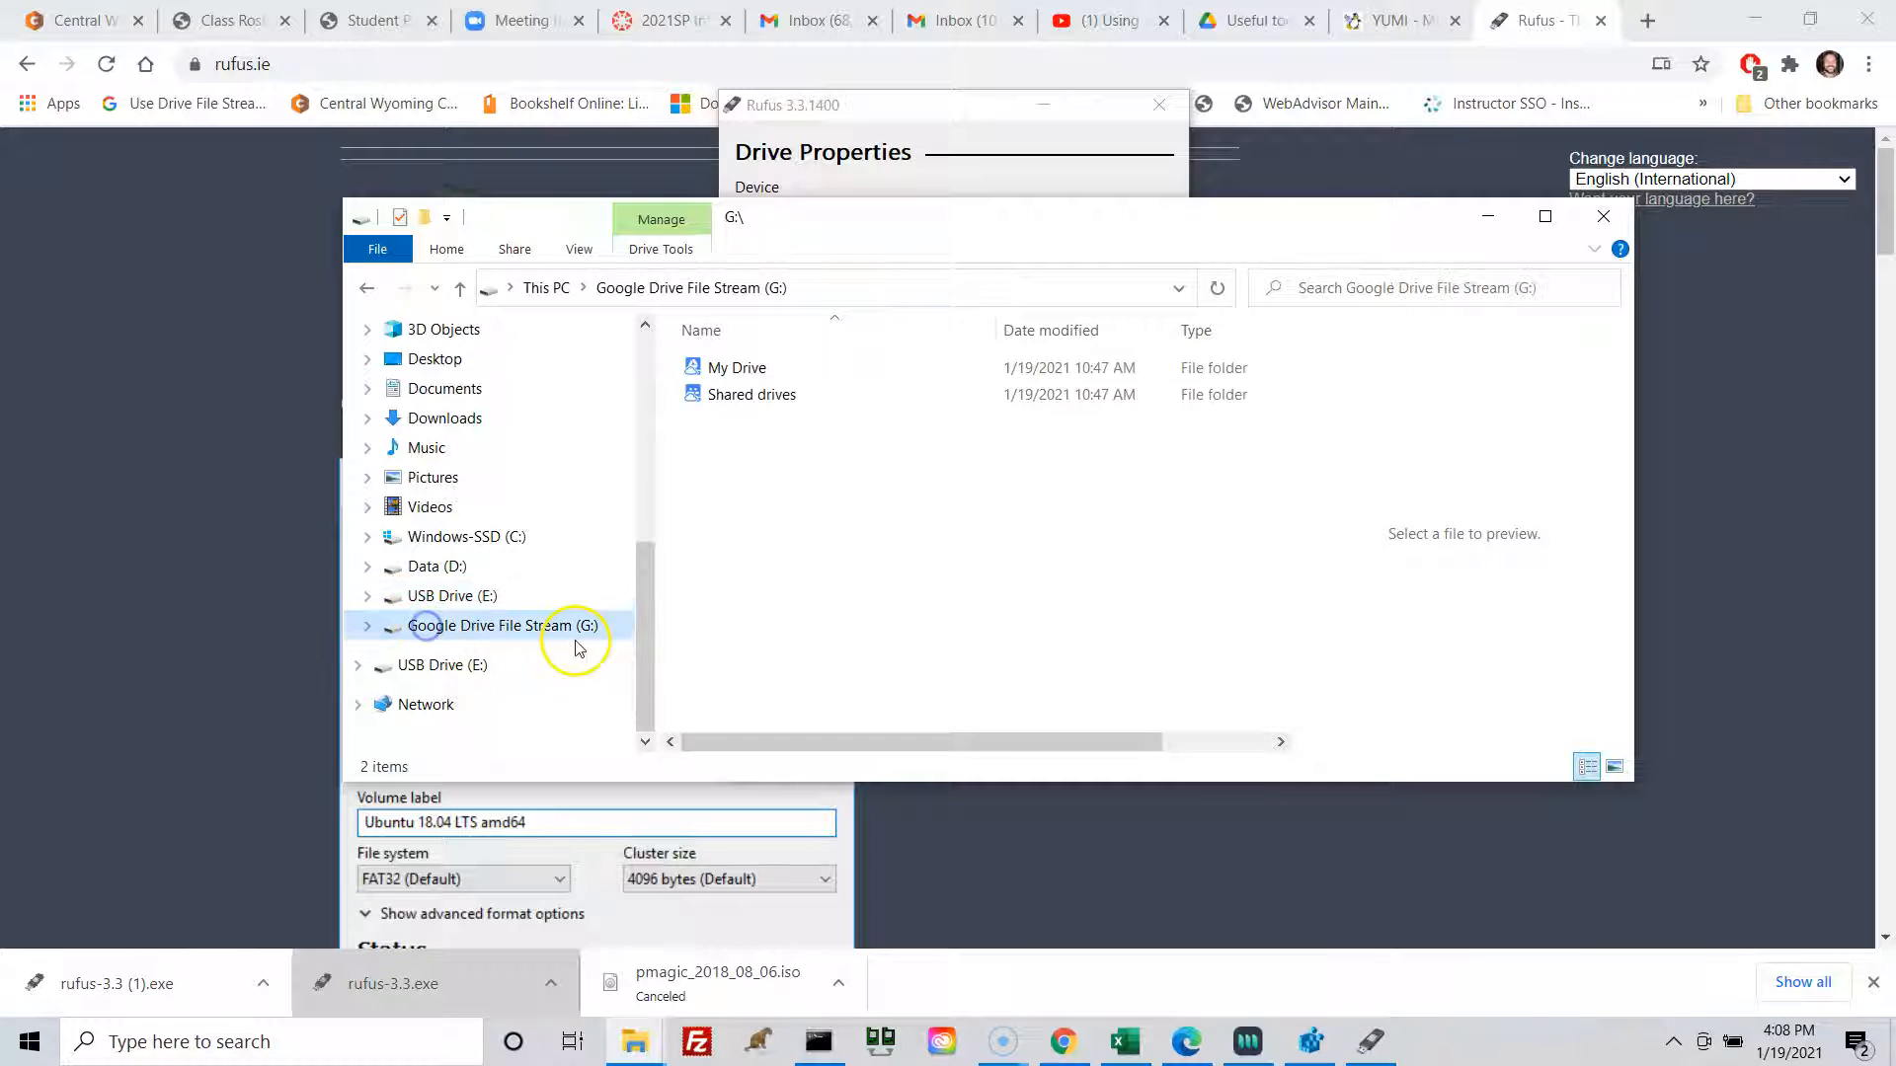
pyautogui.click(742, 397)
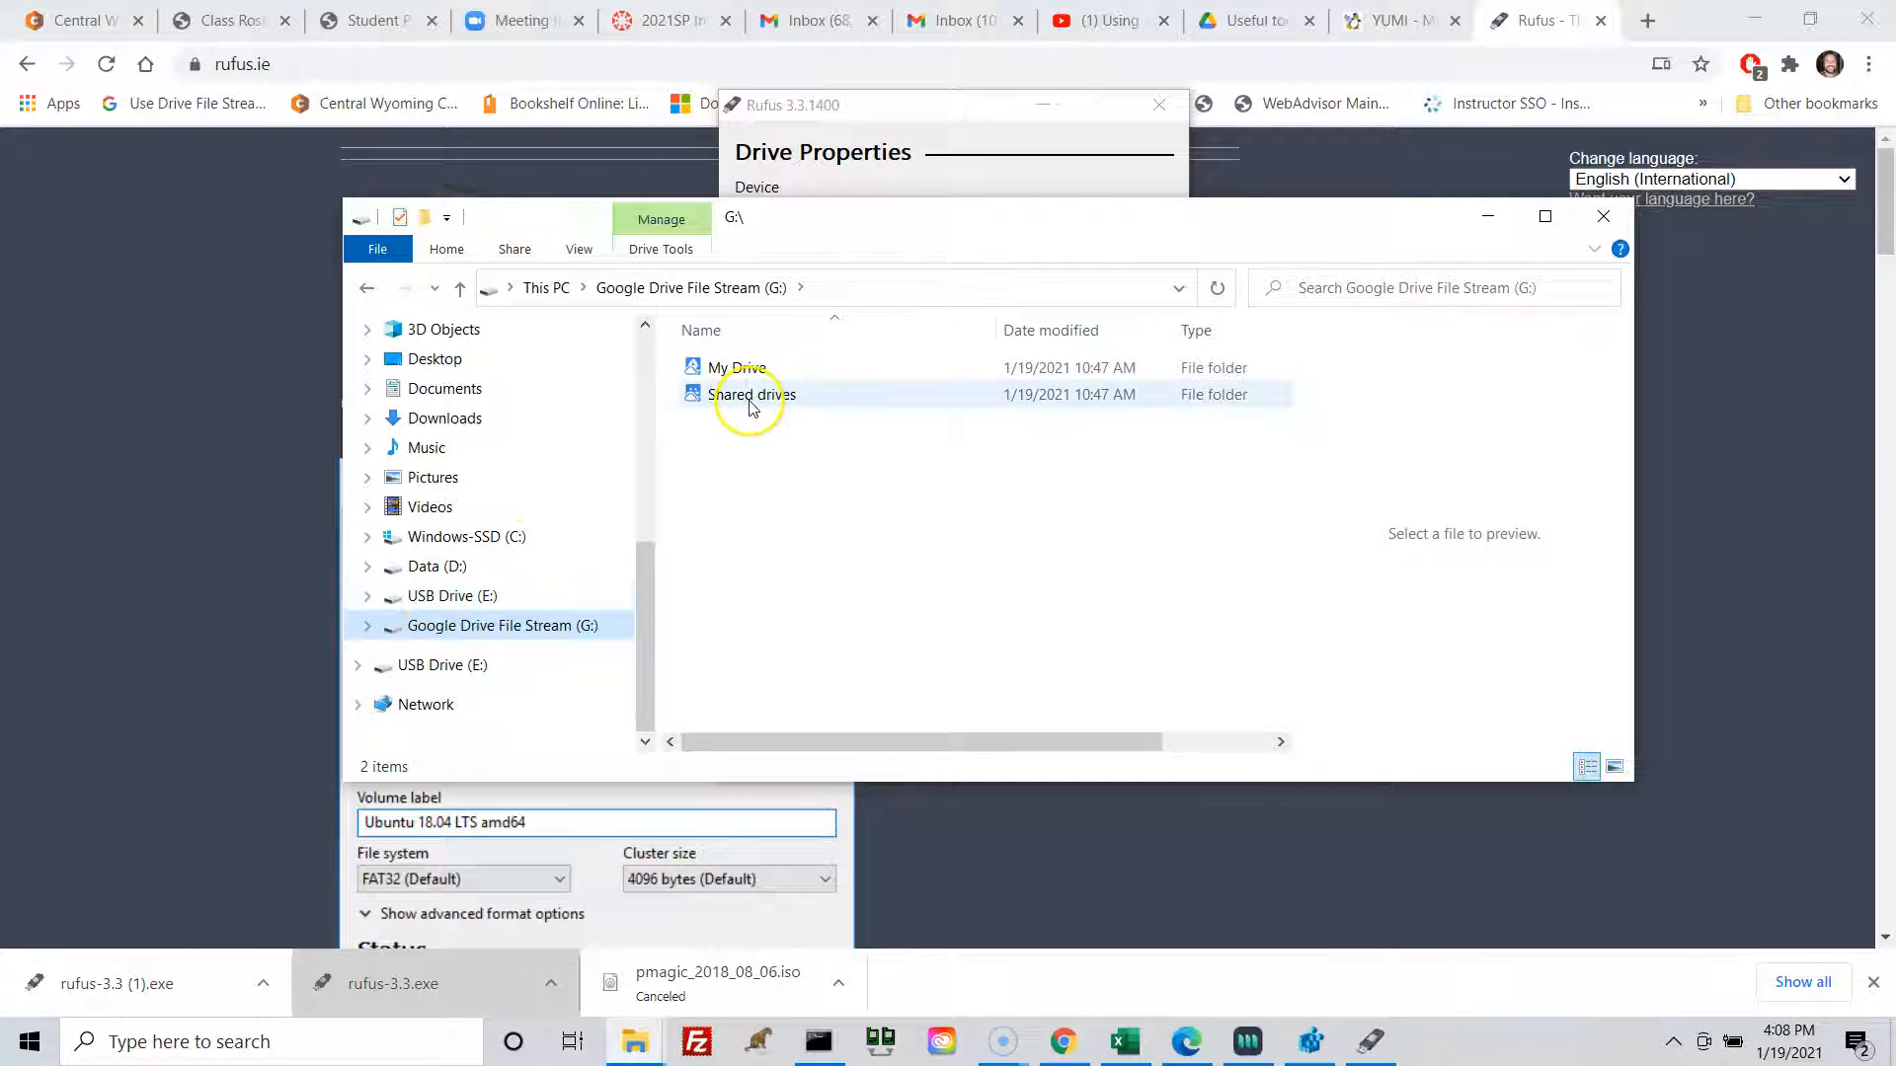
# Return to USB Drive (E:) and check its type, file system and capacity in its properties
pyautogui.click(470, 604)
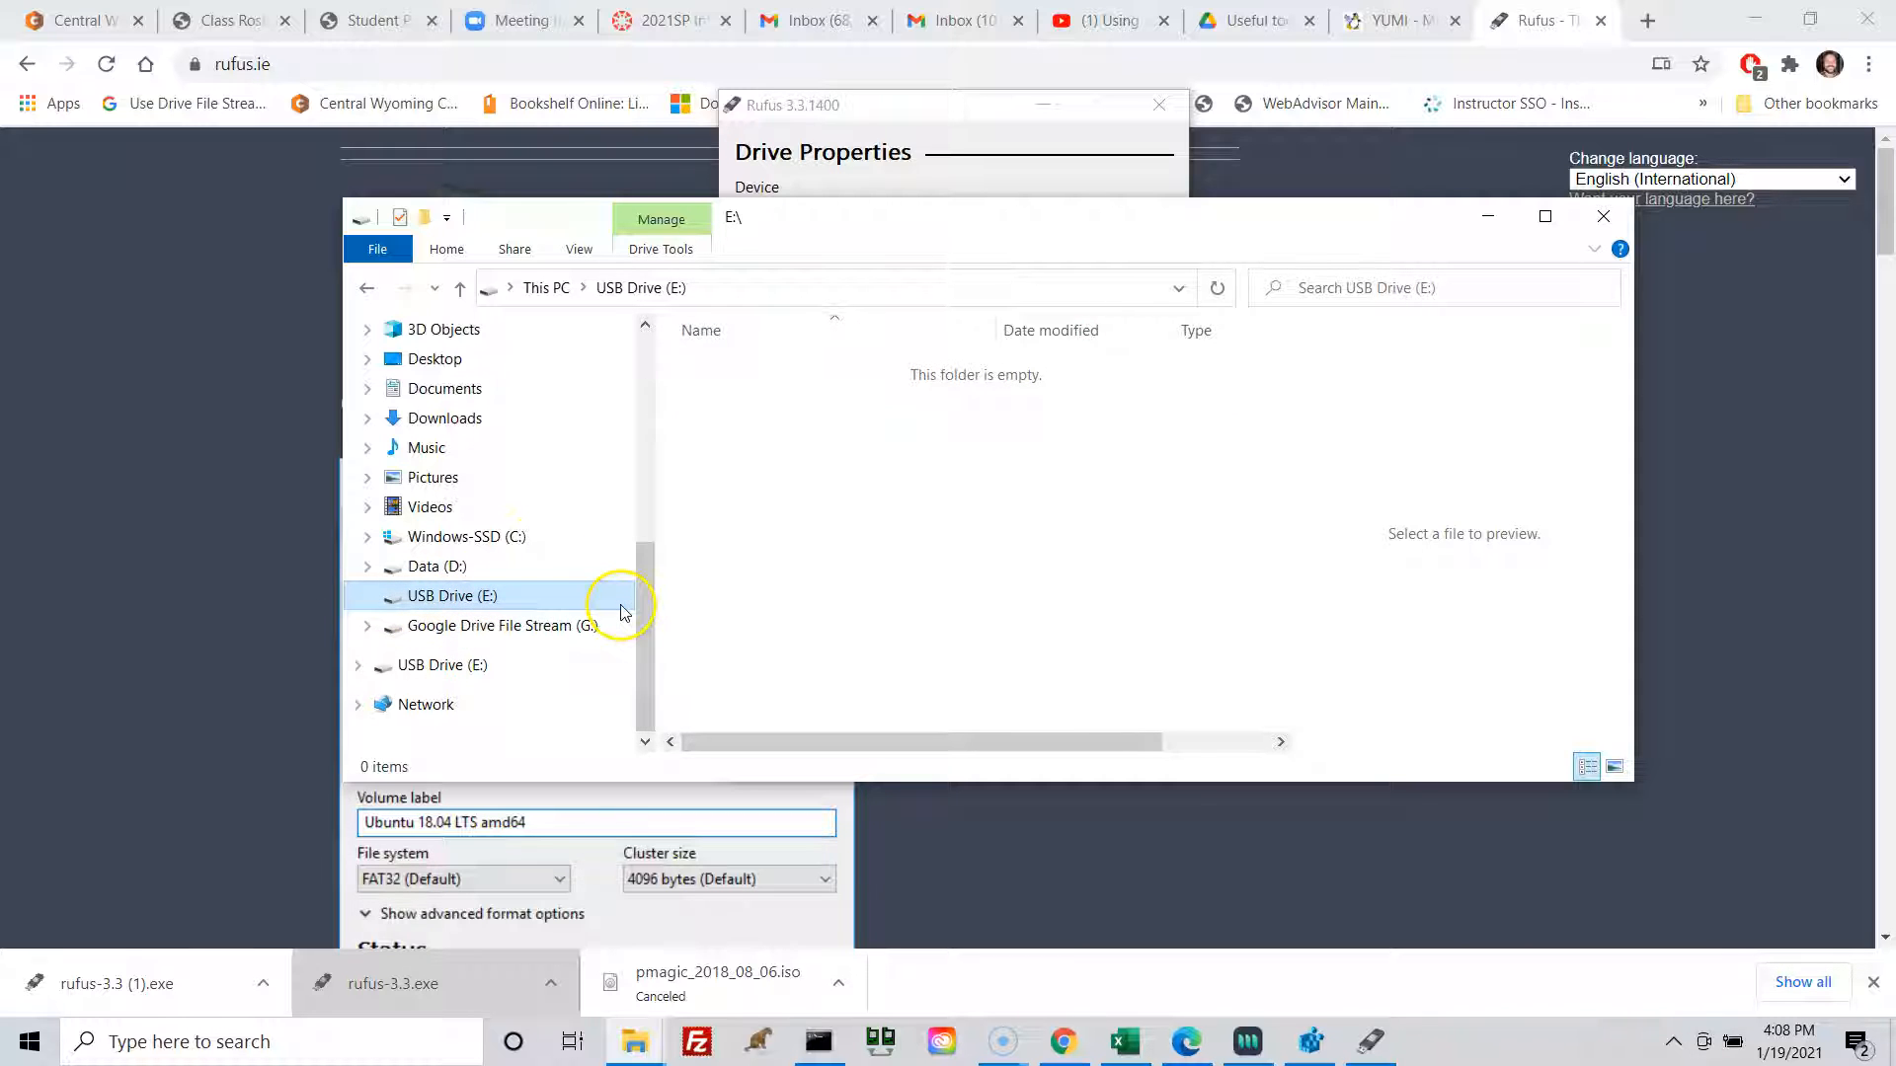
pyautogui.rightClick(424, 596)
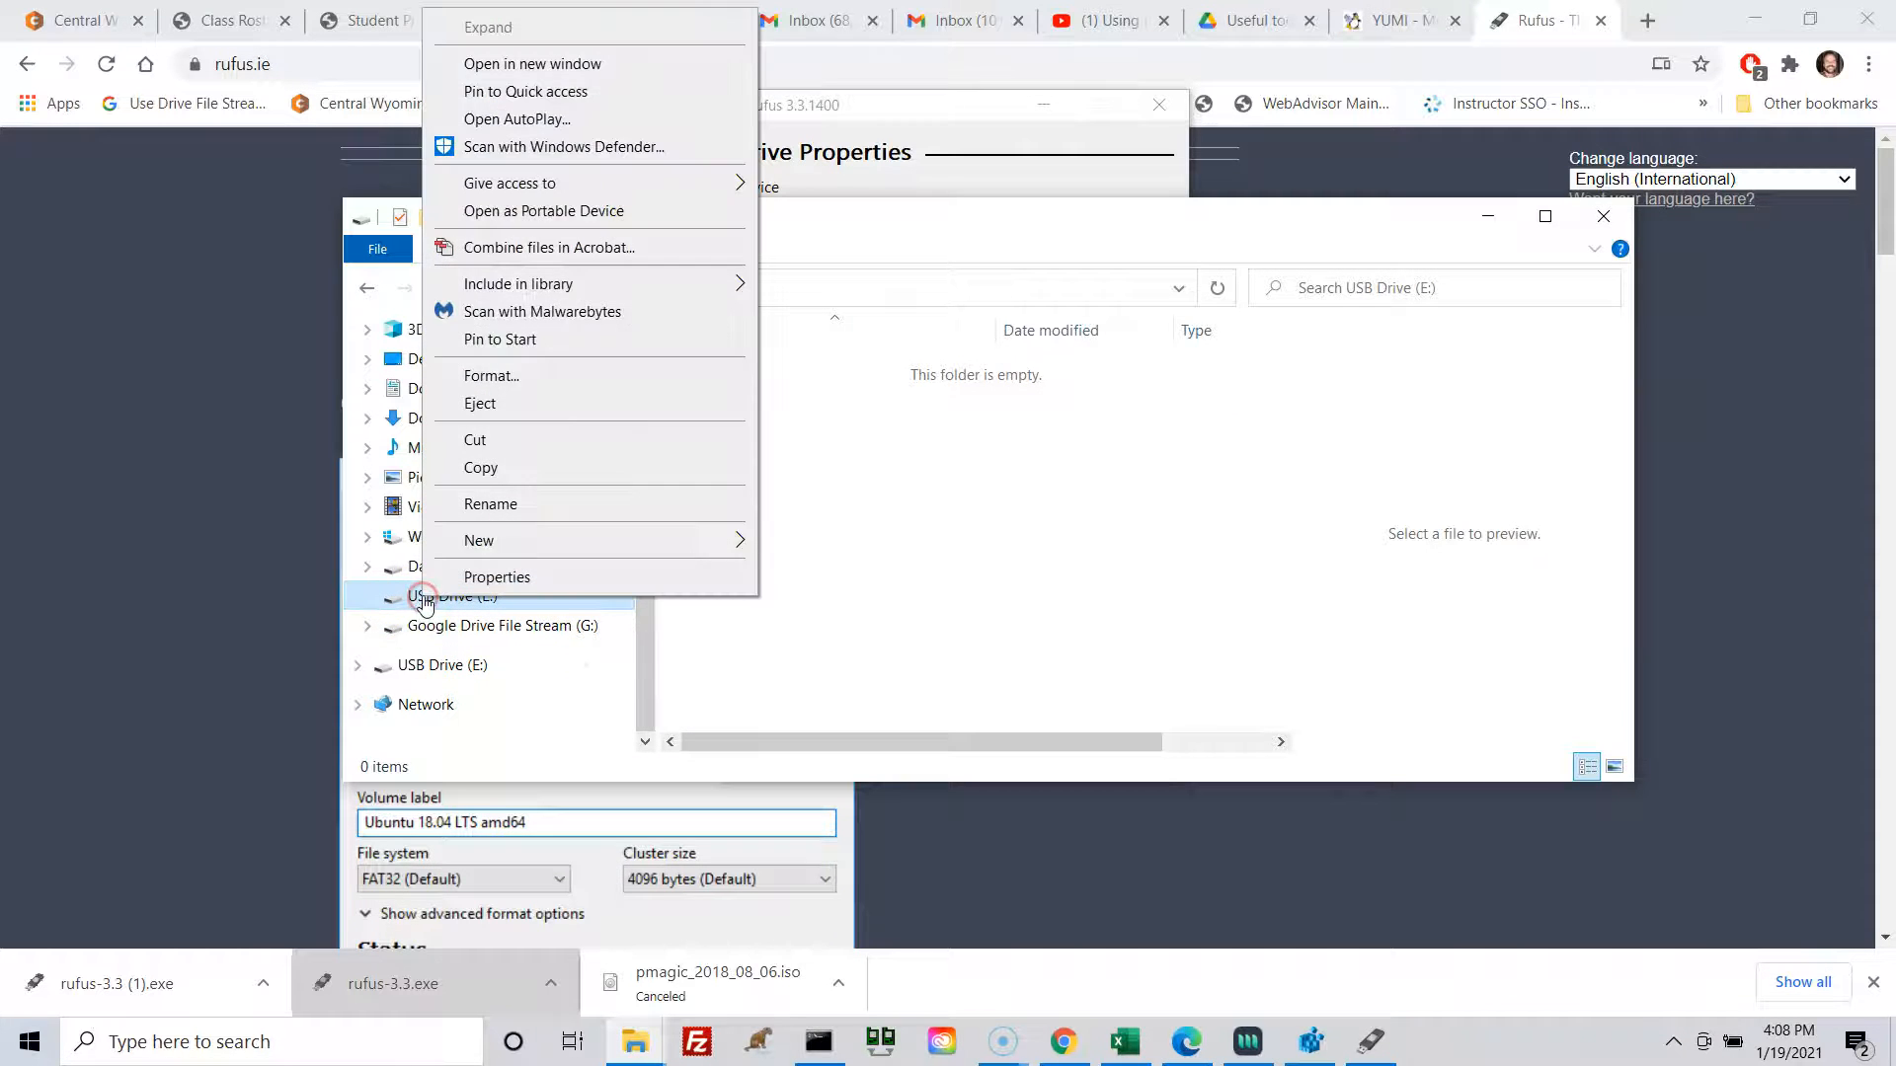
pyautogui.click(543, 577)
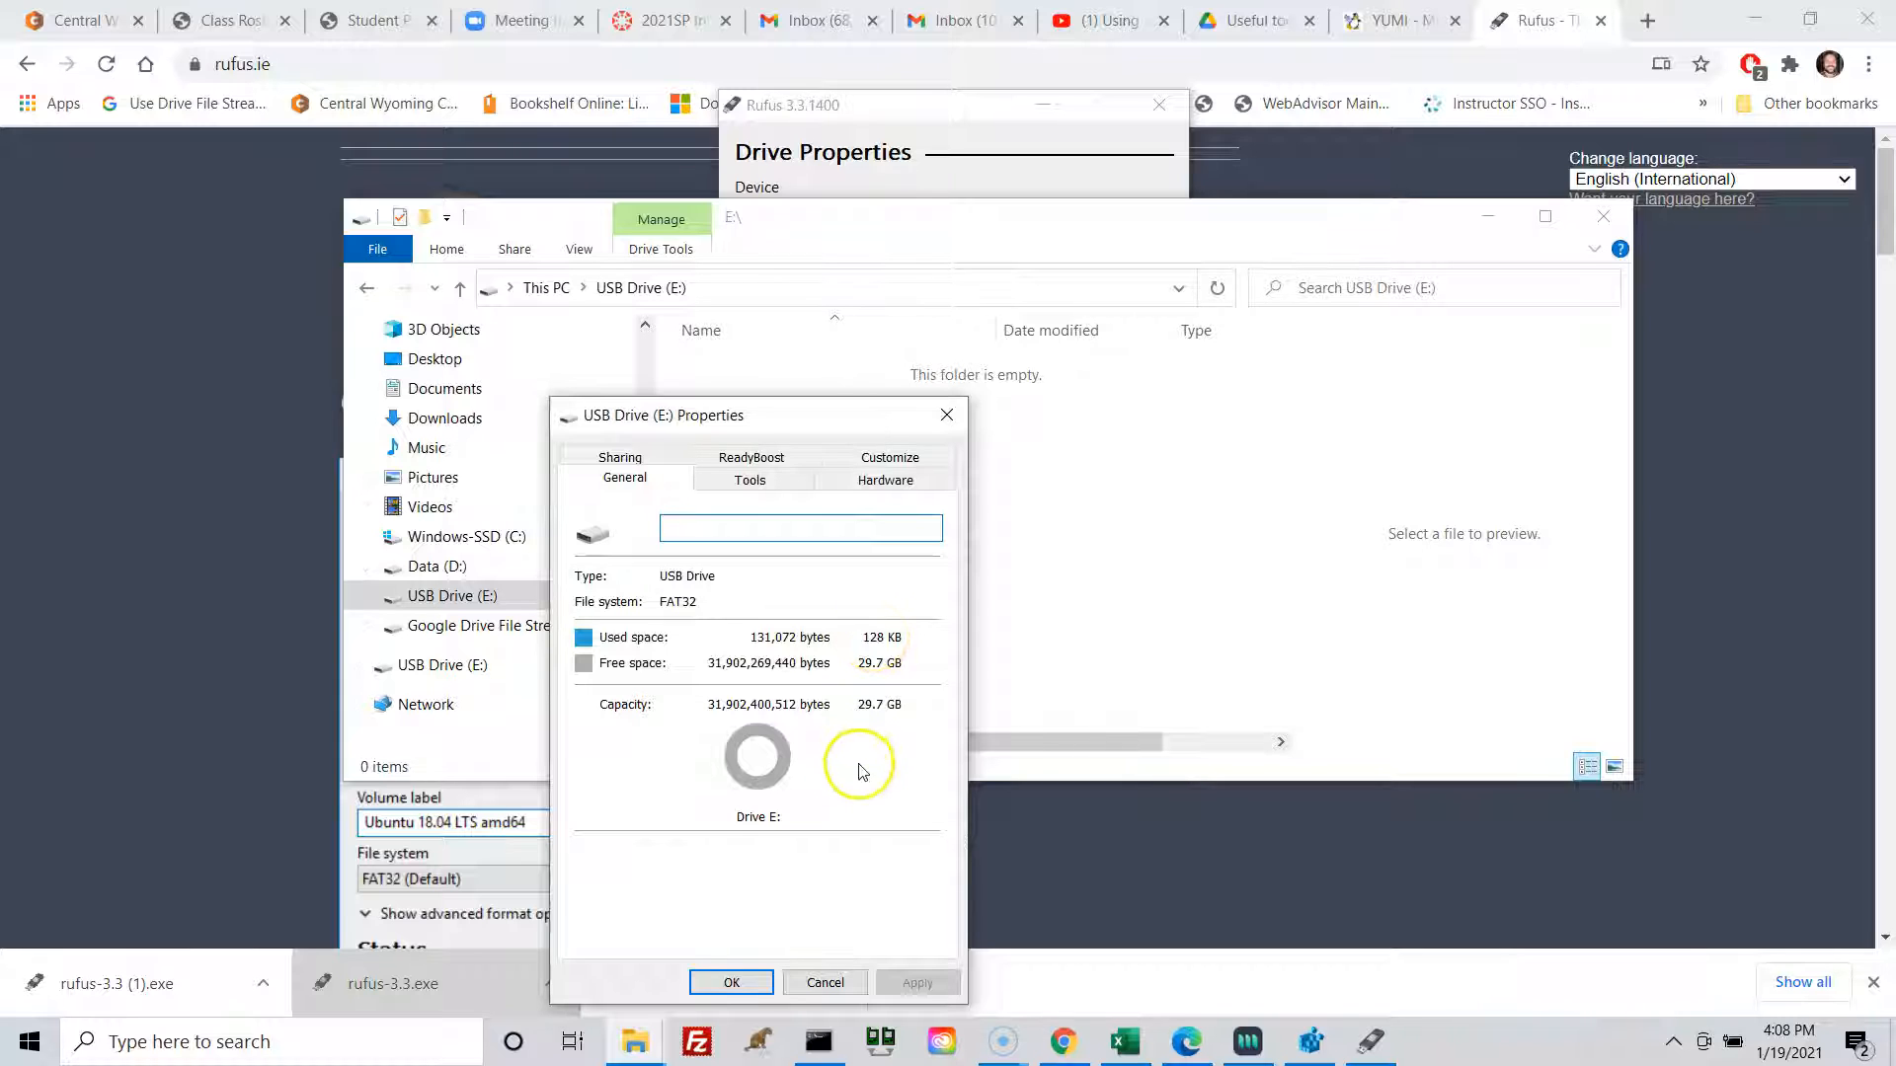
pyautogui.click(819, 982)
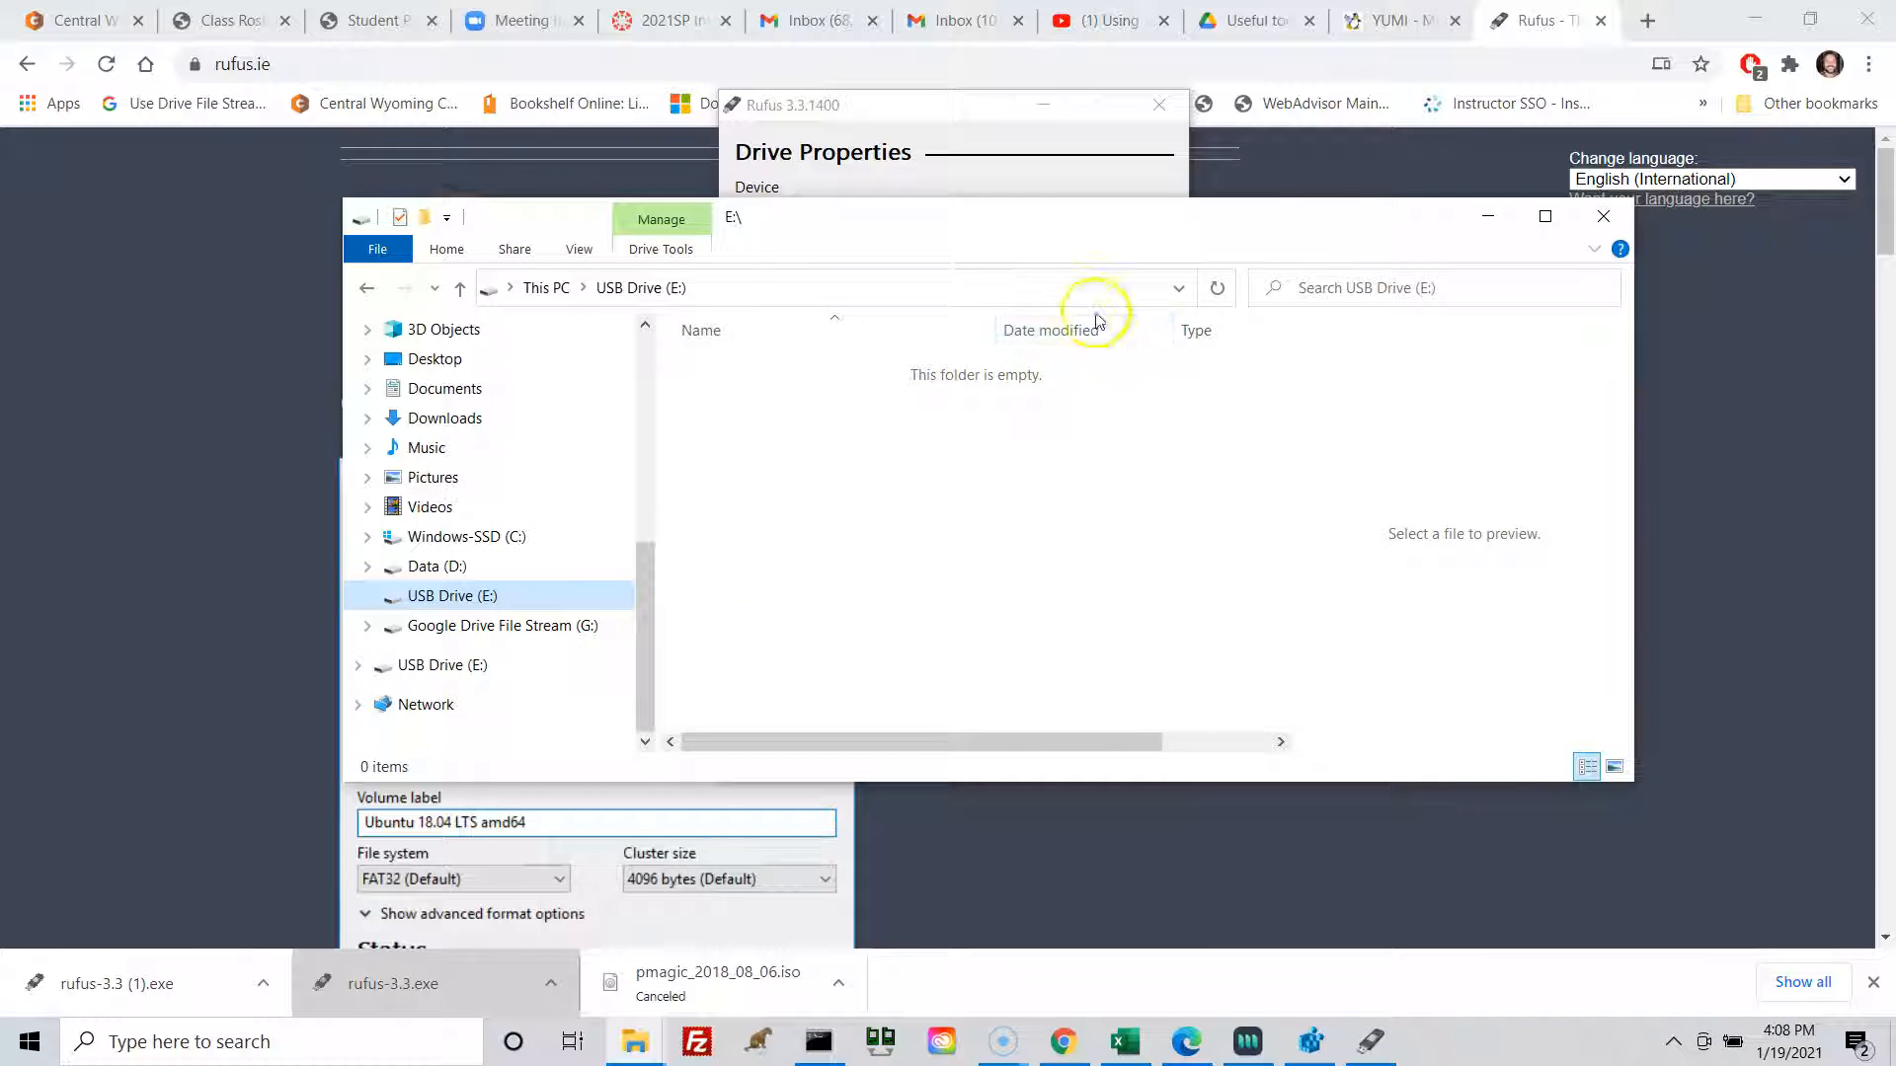
# Switch back to Rufus and look over the available devices and boot selection options, leaving both settings as they are
pyautogui.click(912, 103)
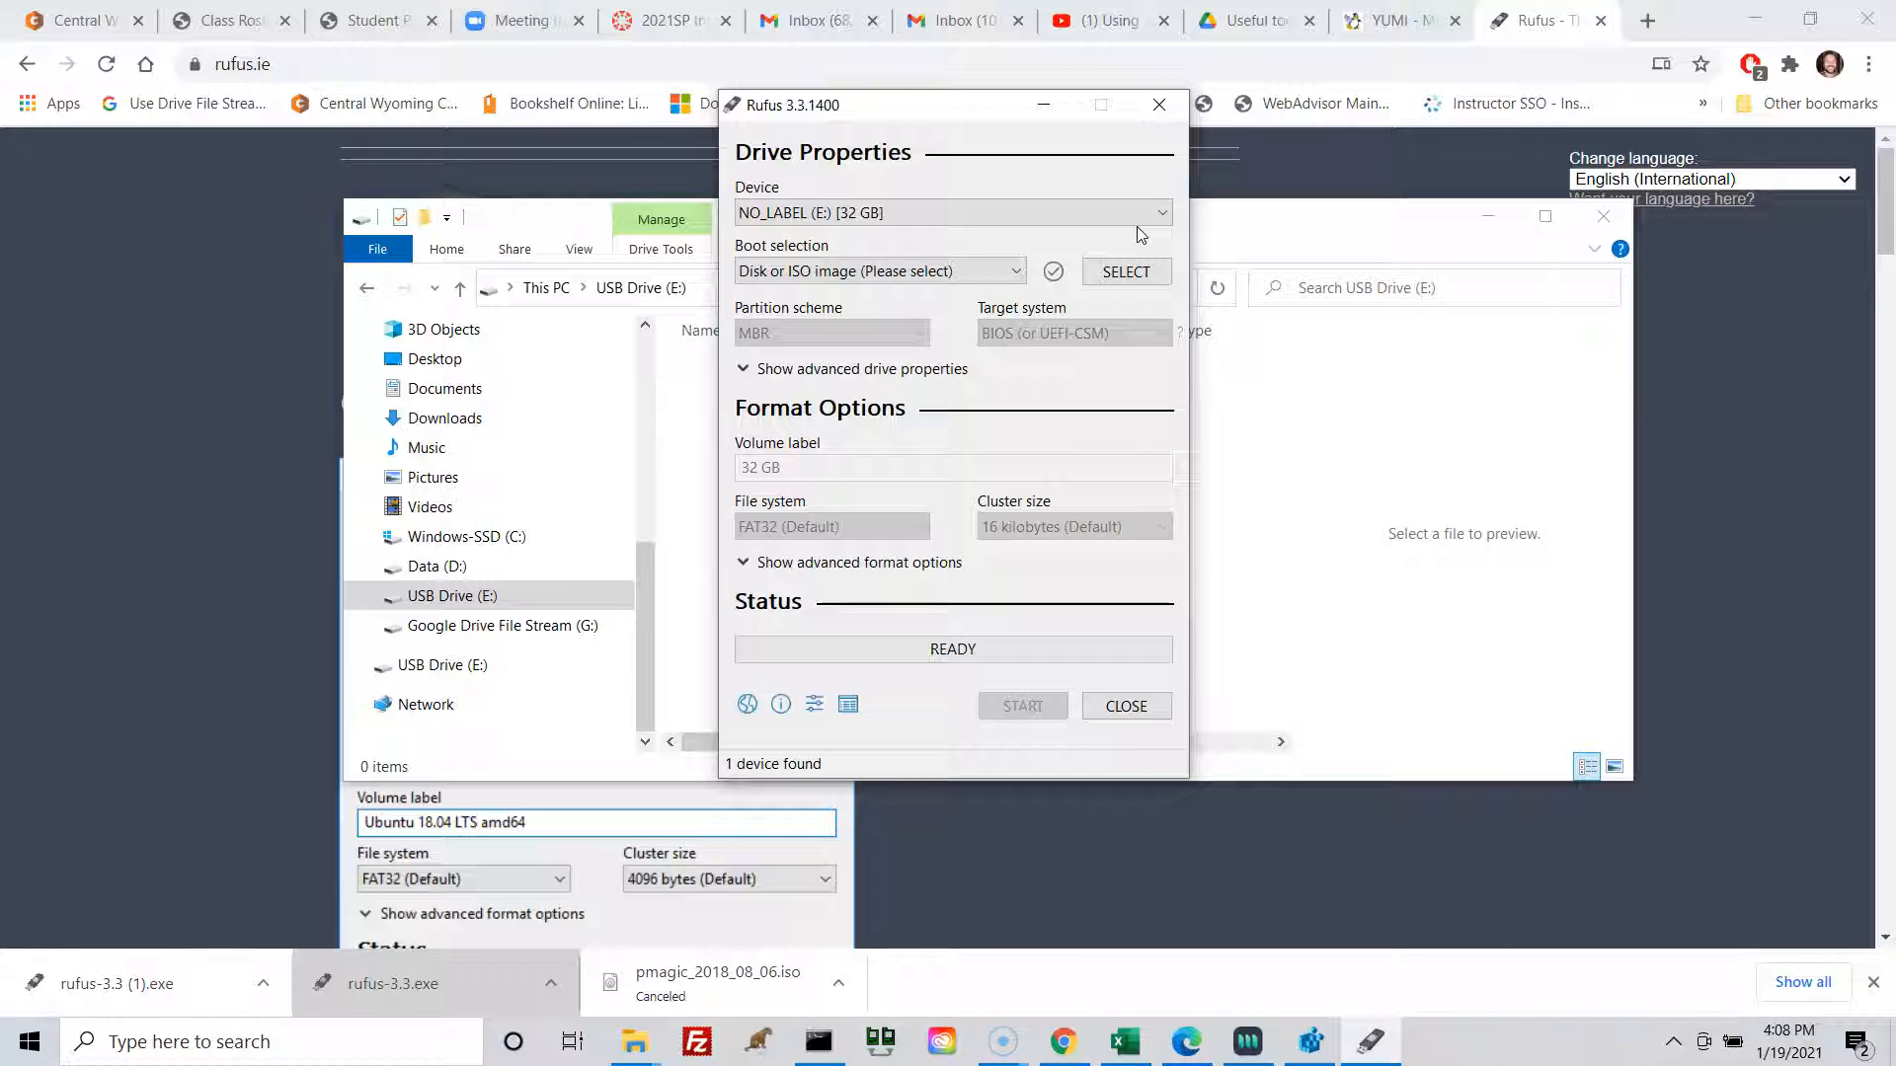
pyautogui.click(982, 212)
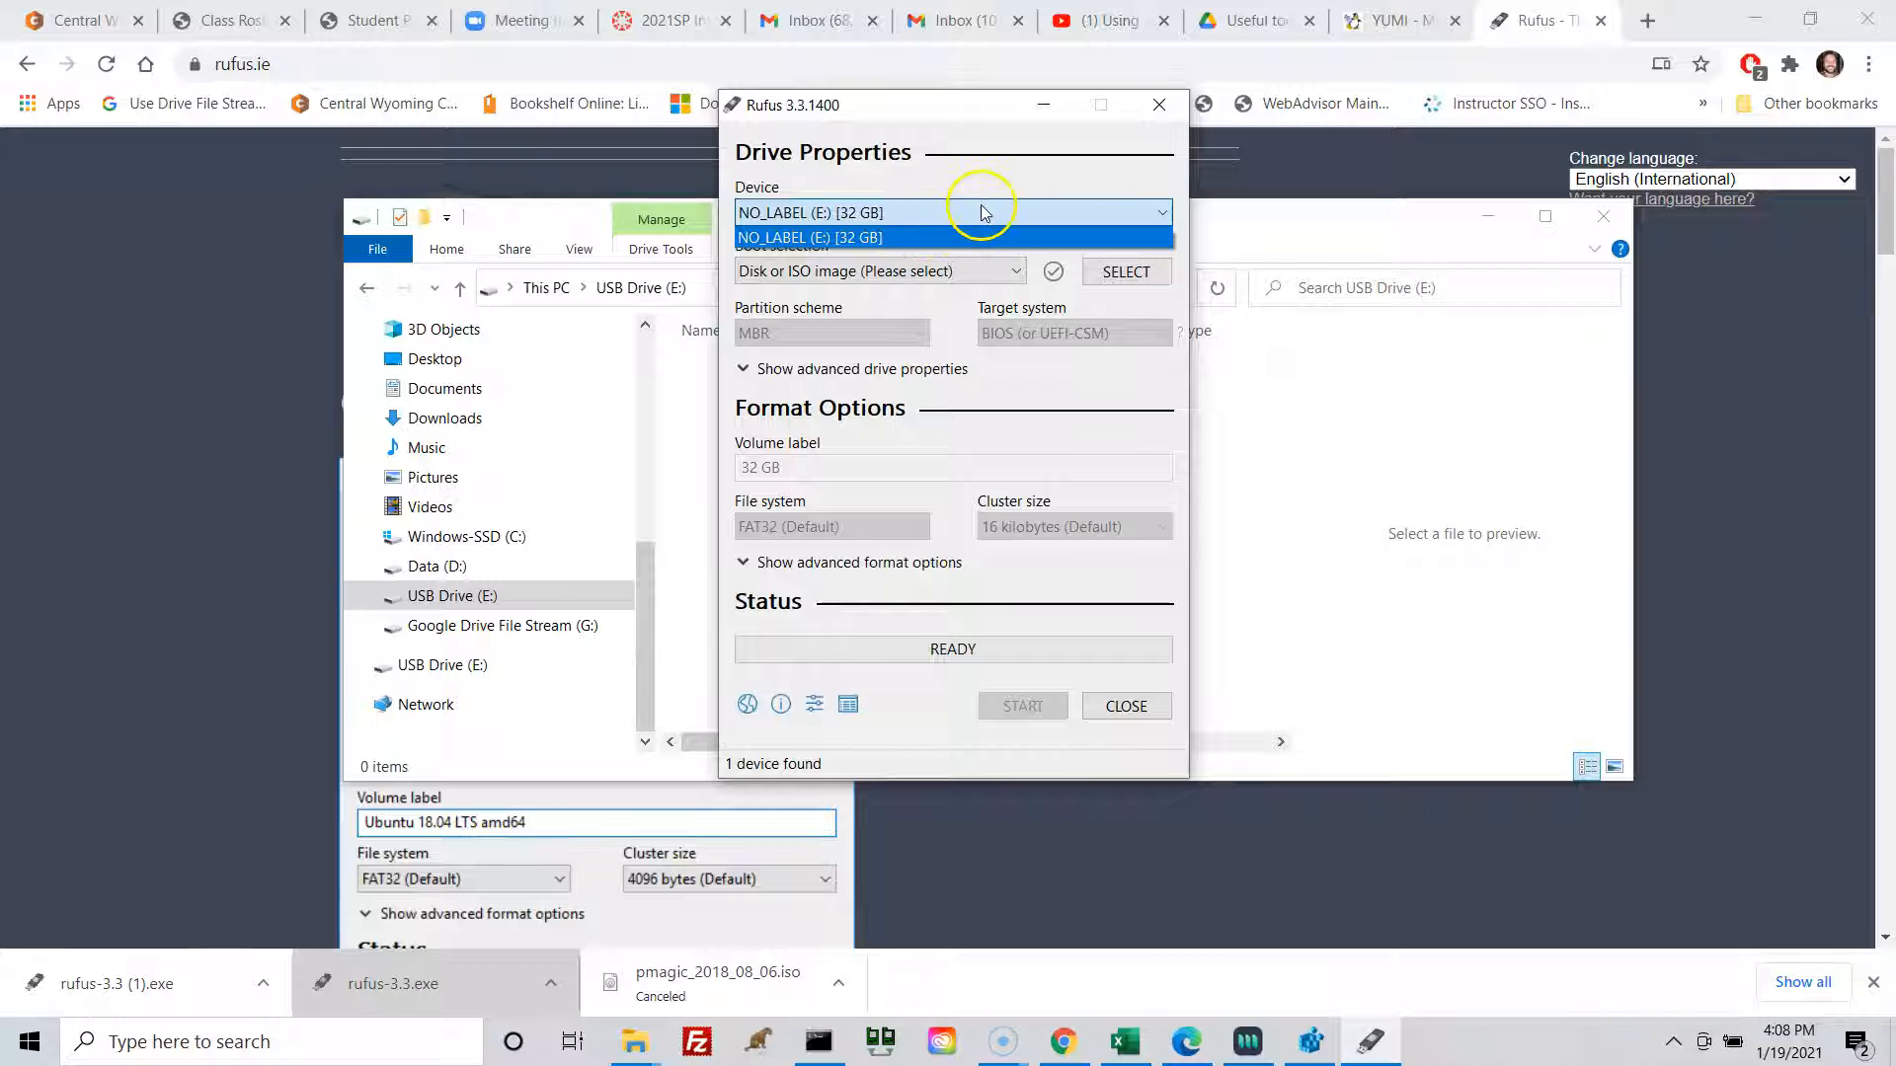
pyautogui.click(966, 186)
pyautogui.click(750, 270)
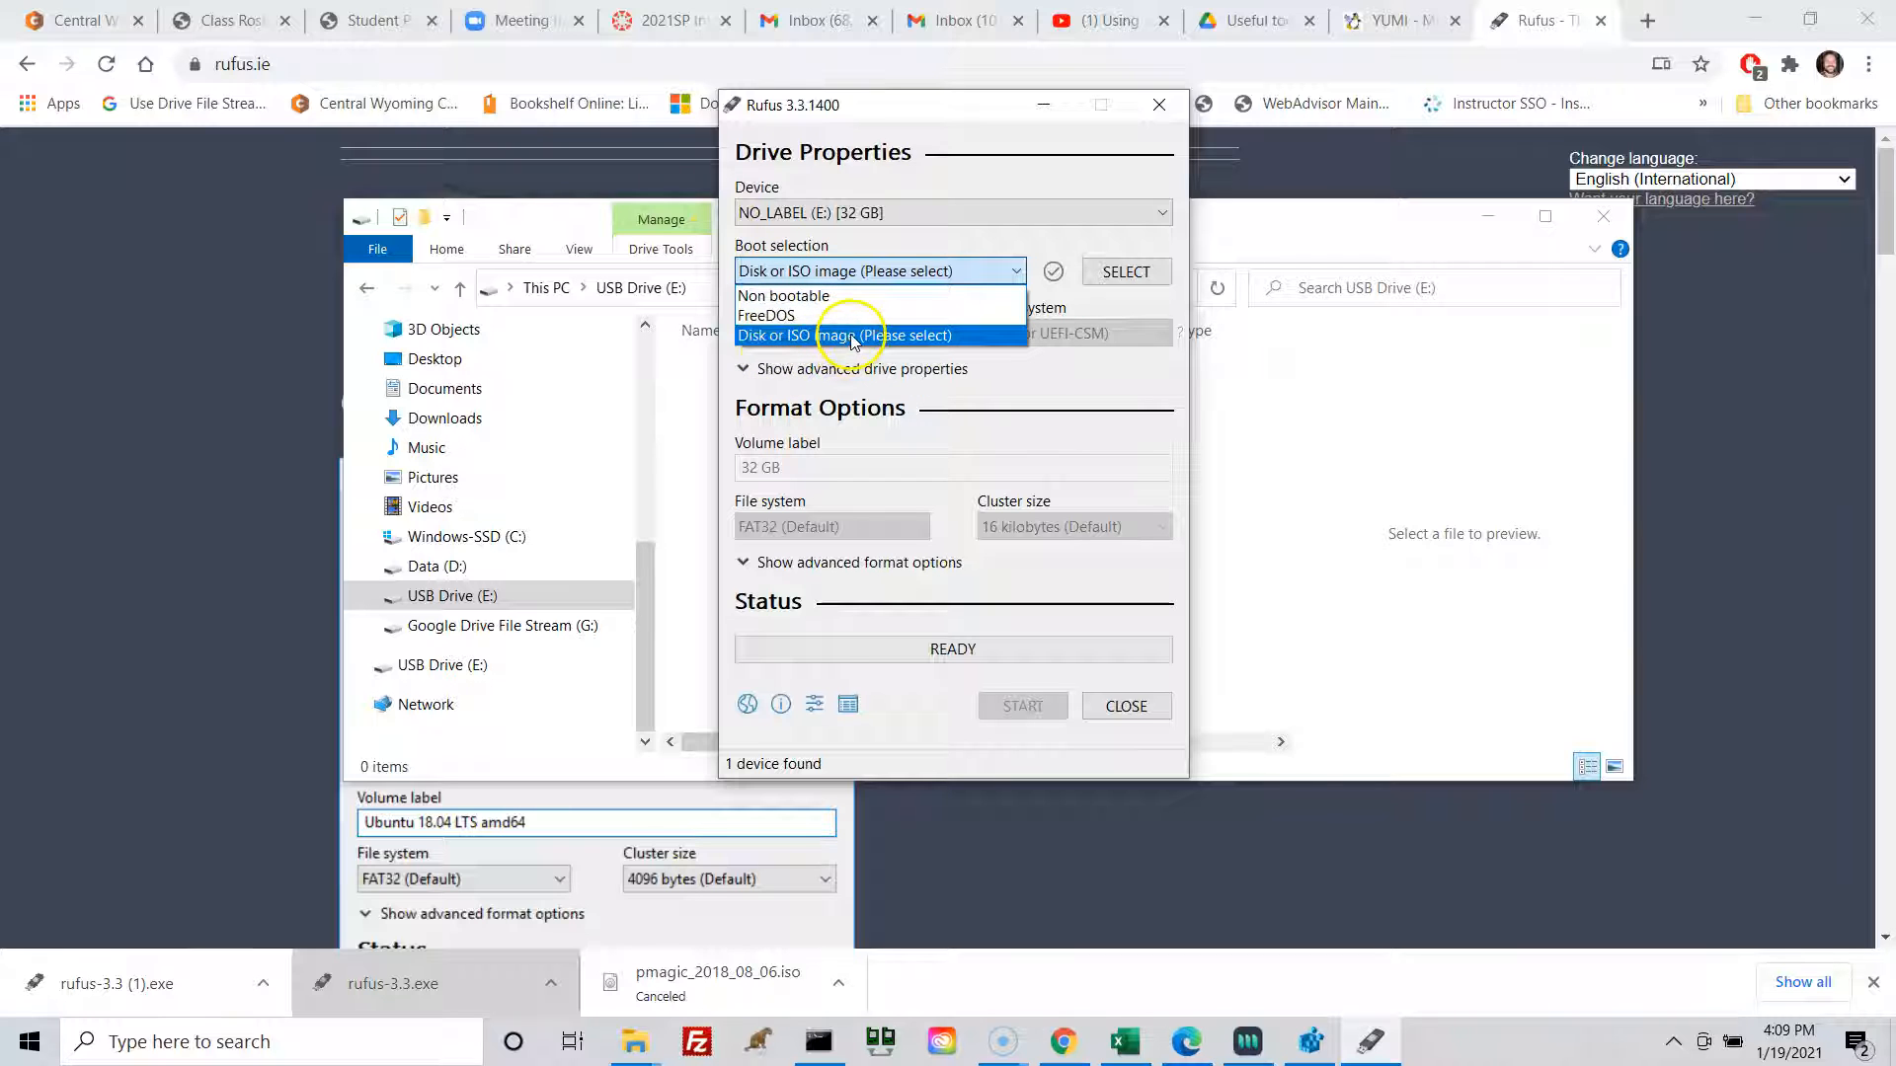
pyautogui.click(1006, 173)
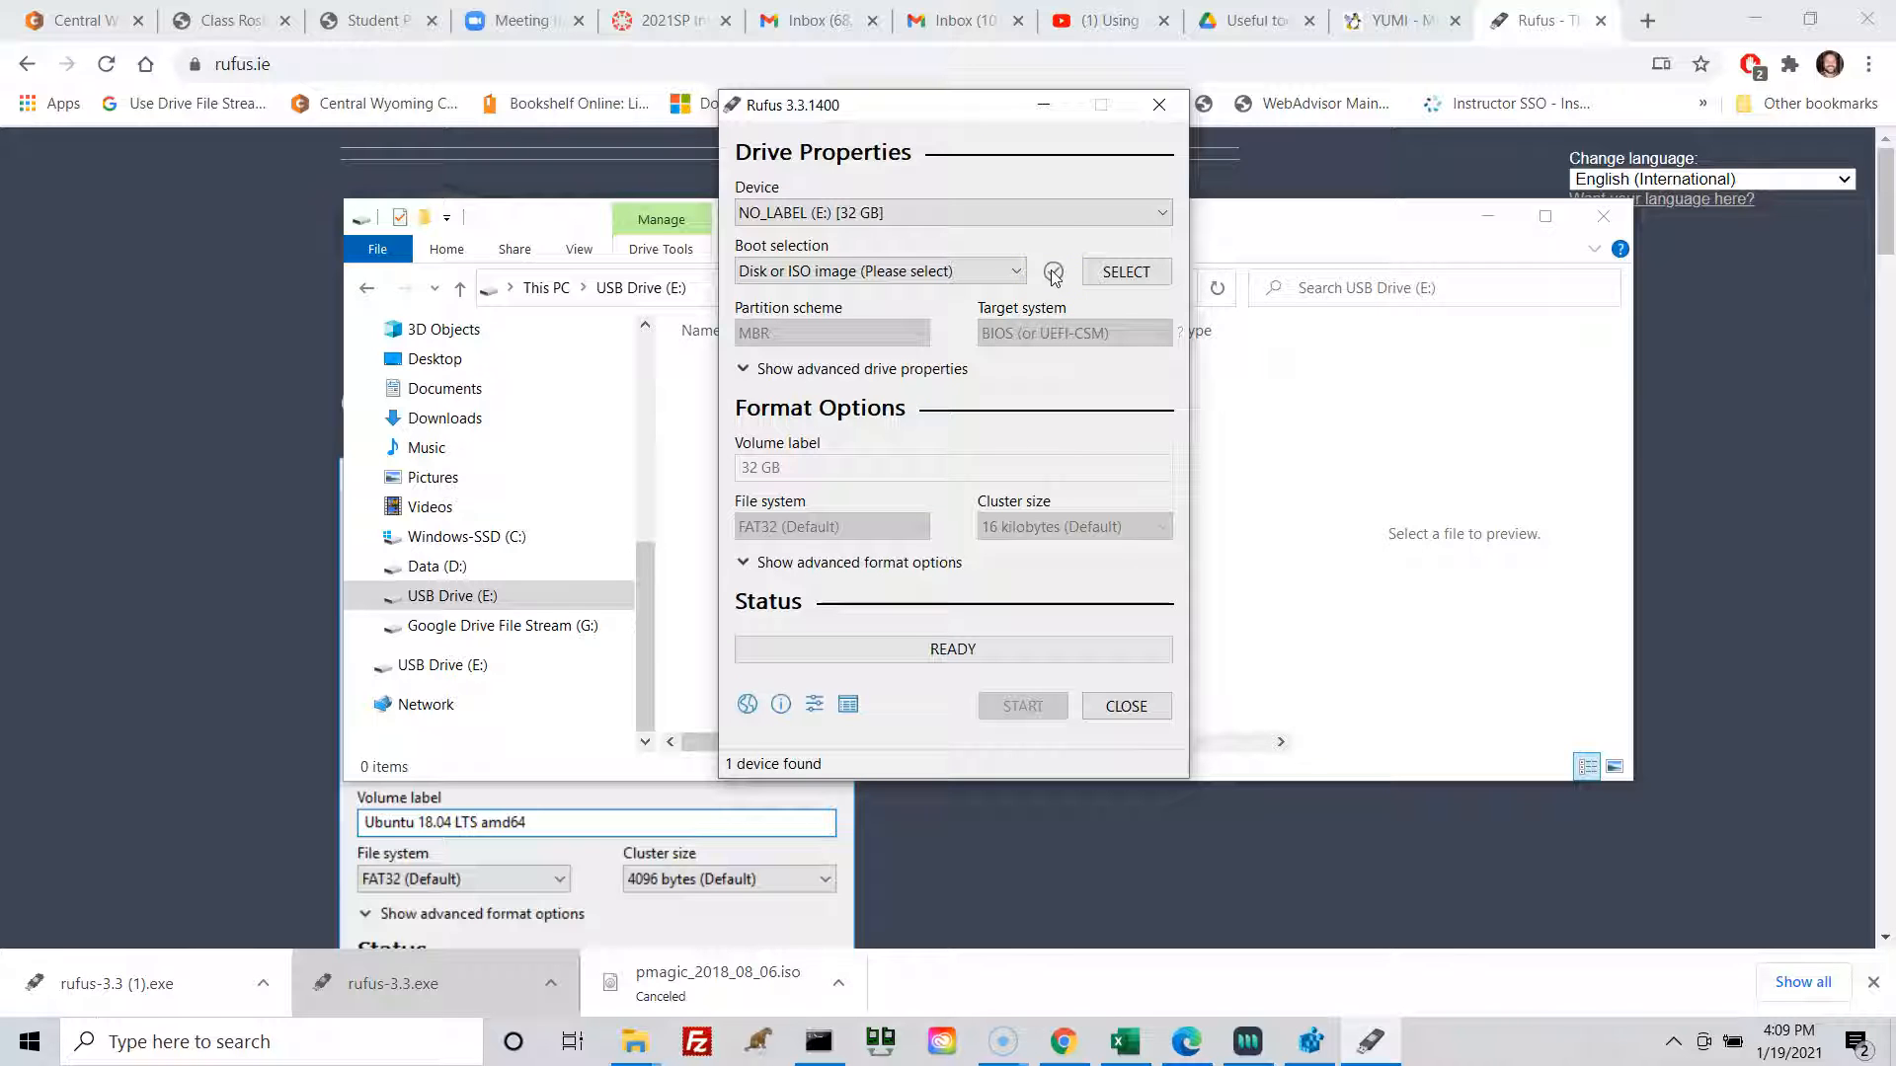
# Start selecting a boot image and browse Google Drive File Stream (G:) to the Computer Tech Lab folder in Shared drives
pyautogui.click(1126, 272)
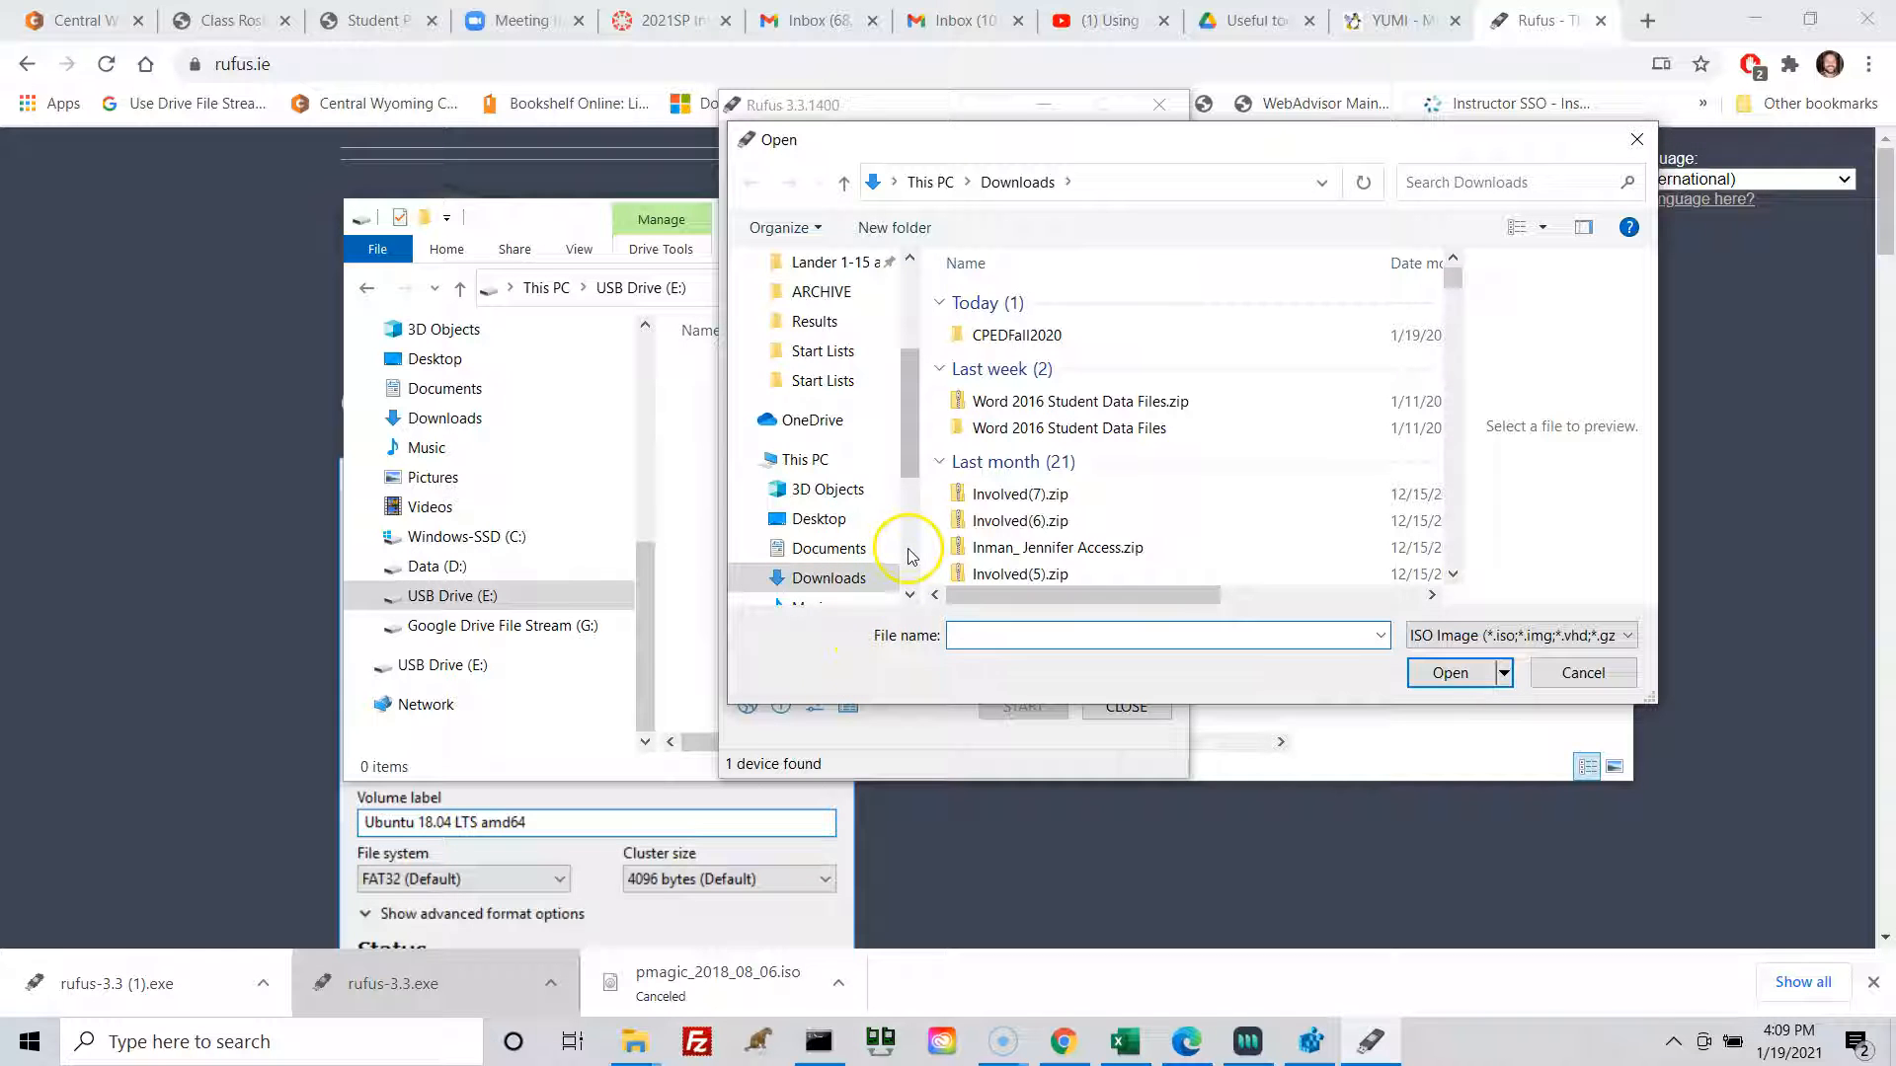
pyautogui.scroll(-3, 904, 533)
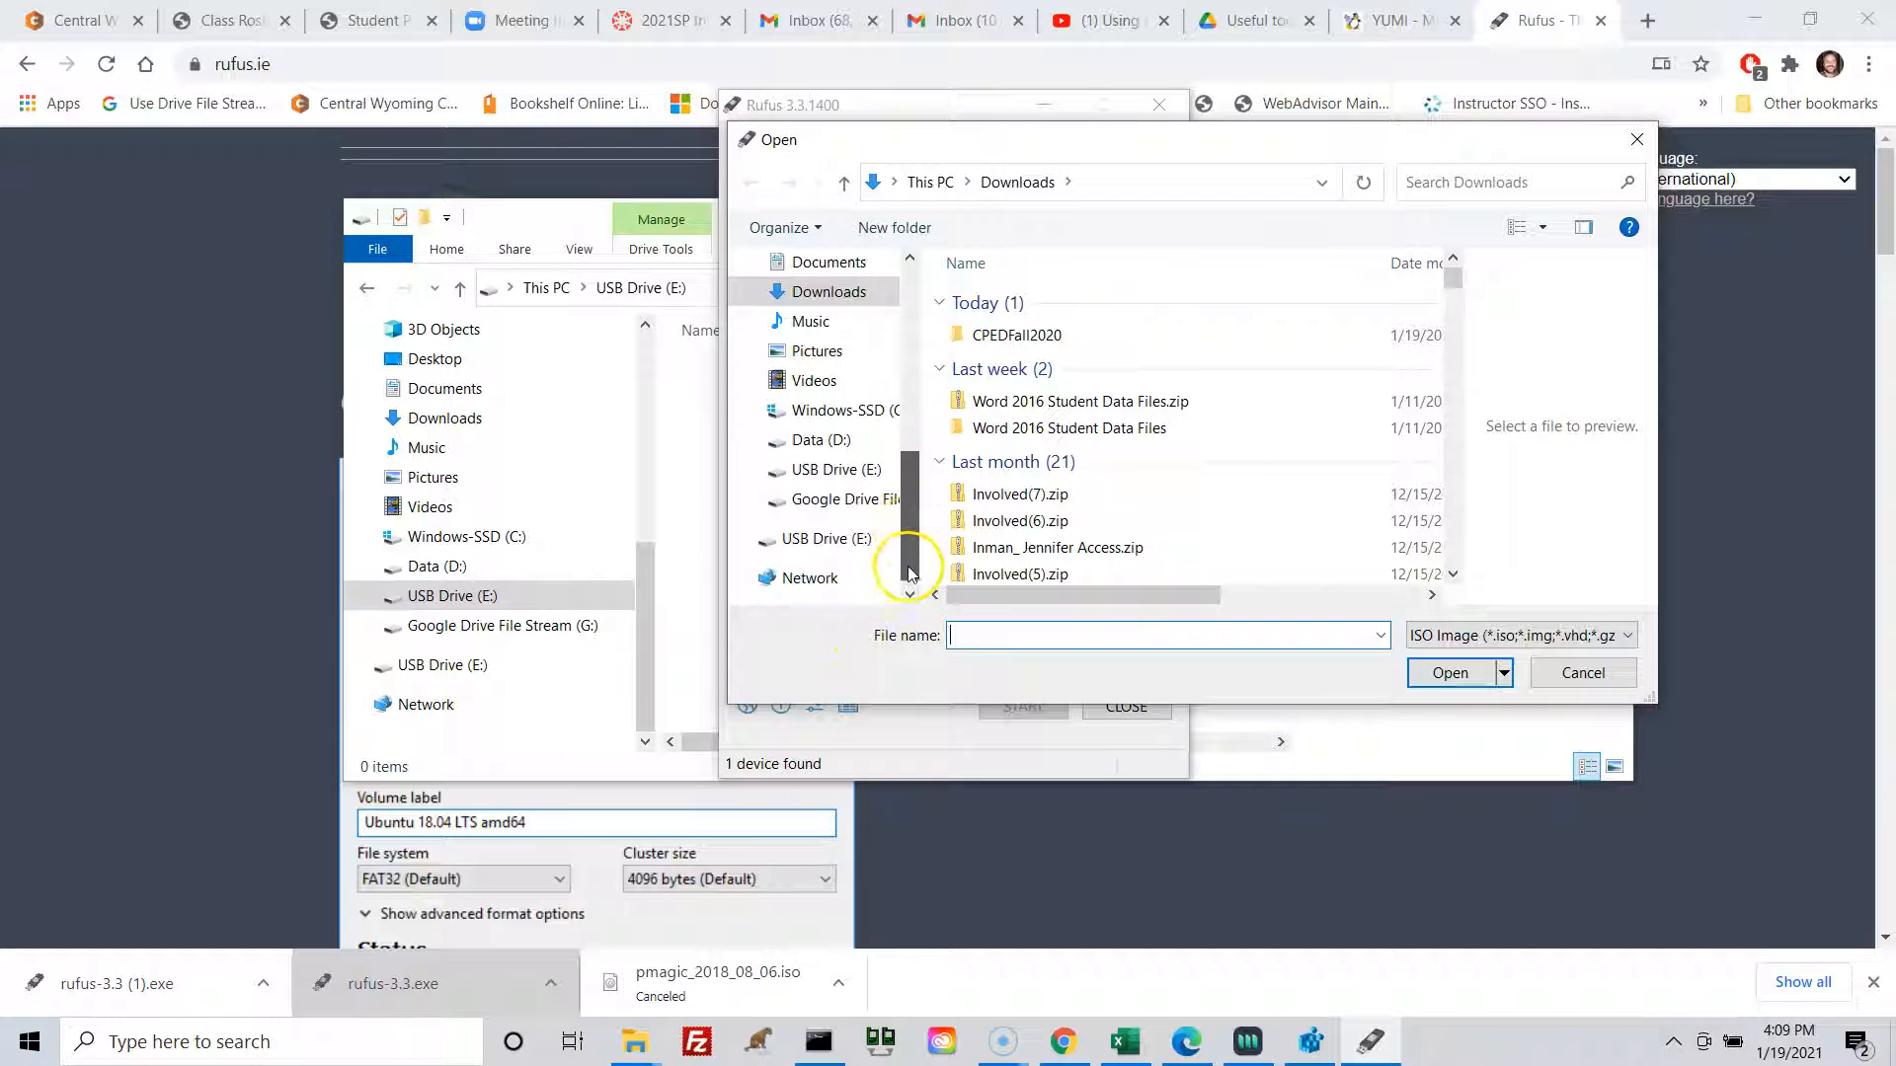
pyautogui.click(851, 501)
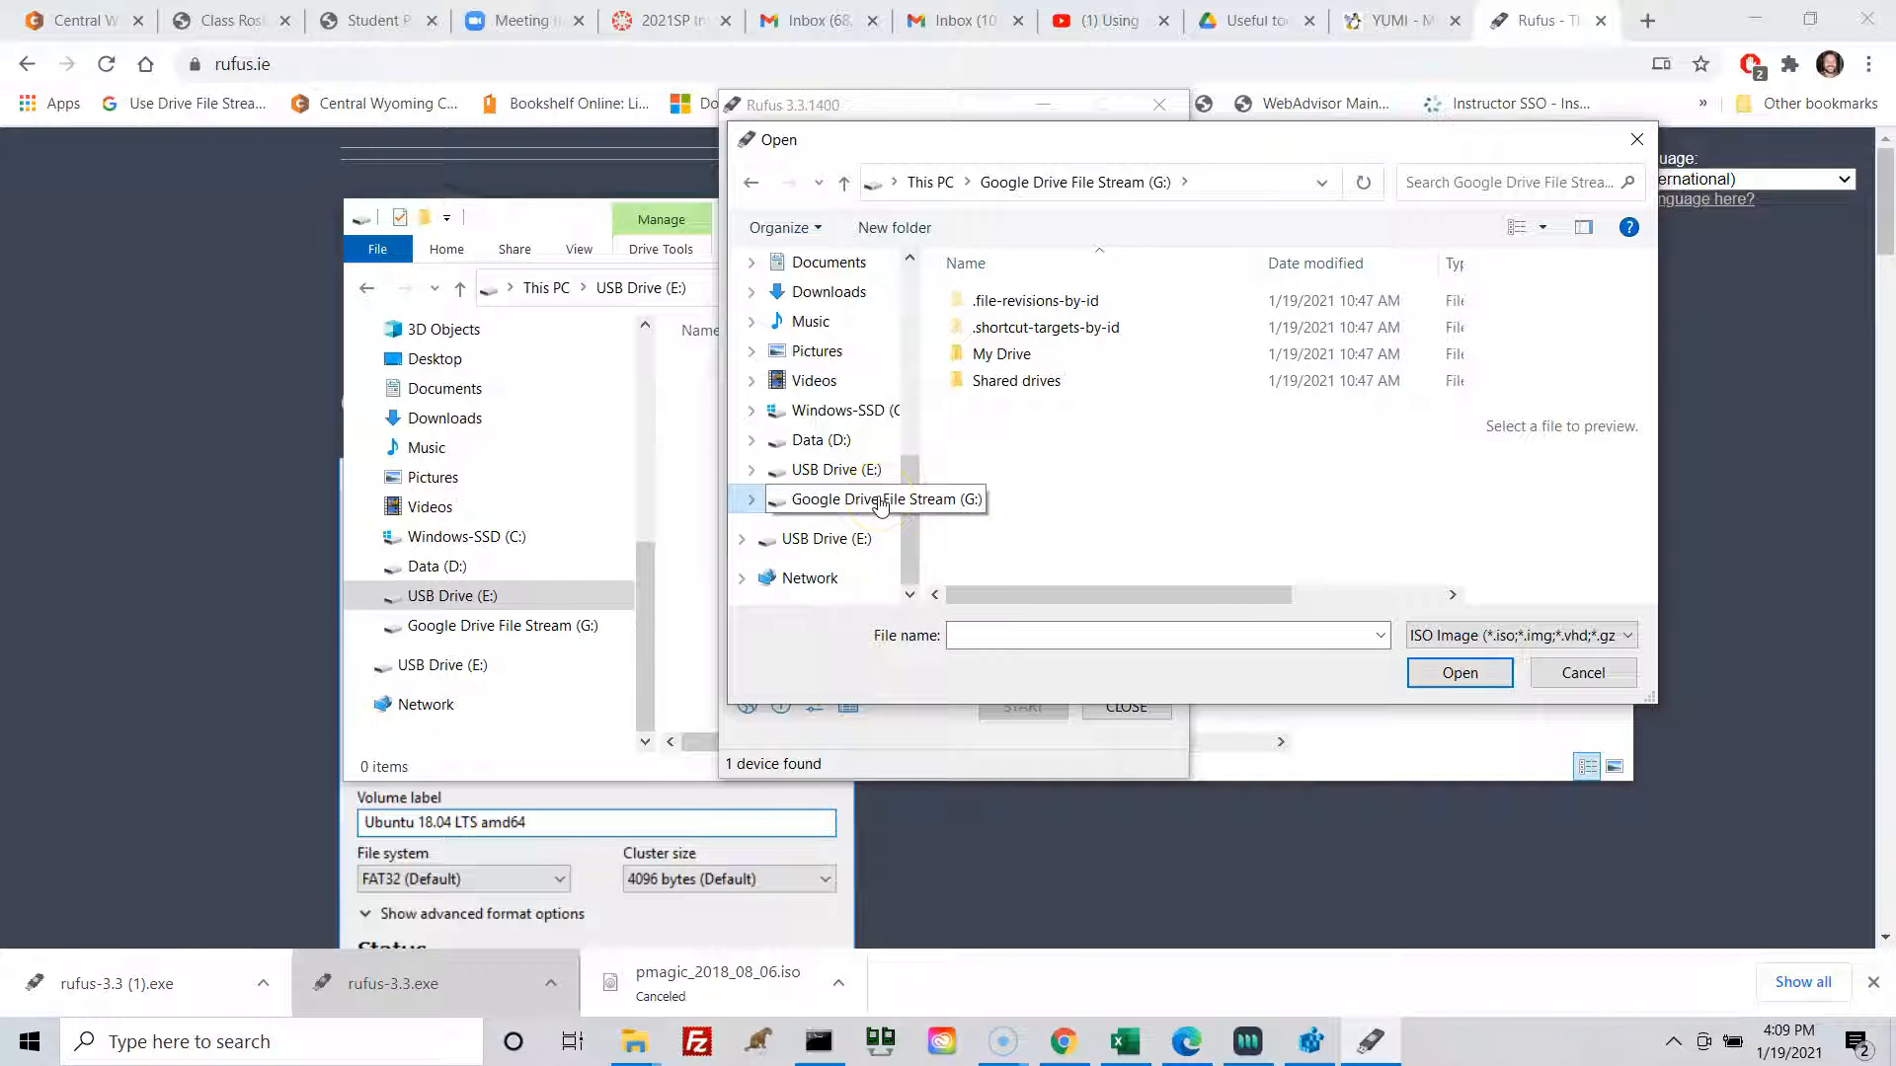
pyautogui.doubleClick(1000, 380)
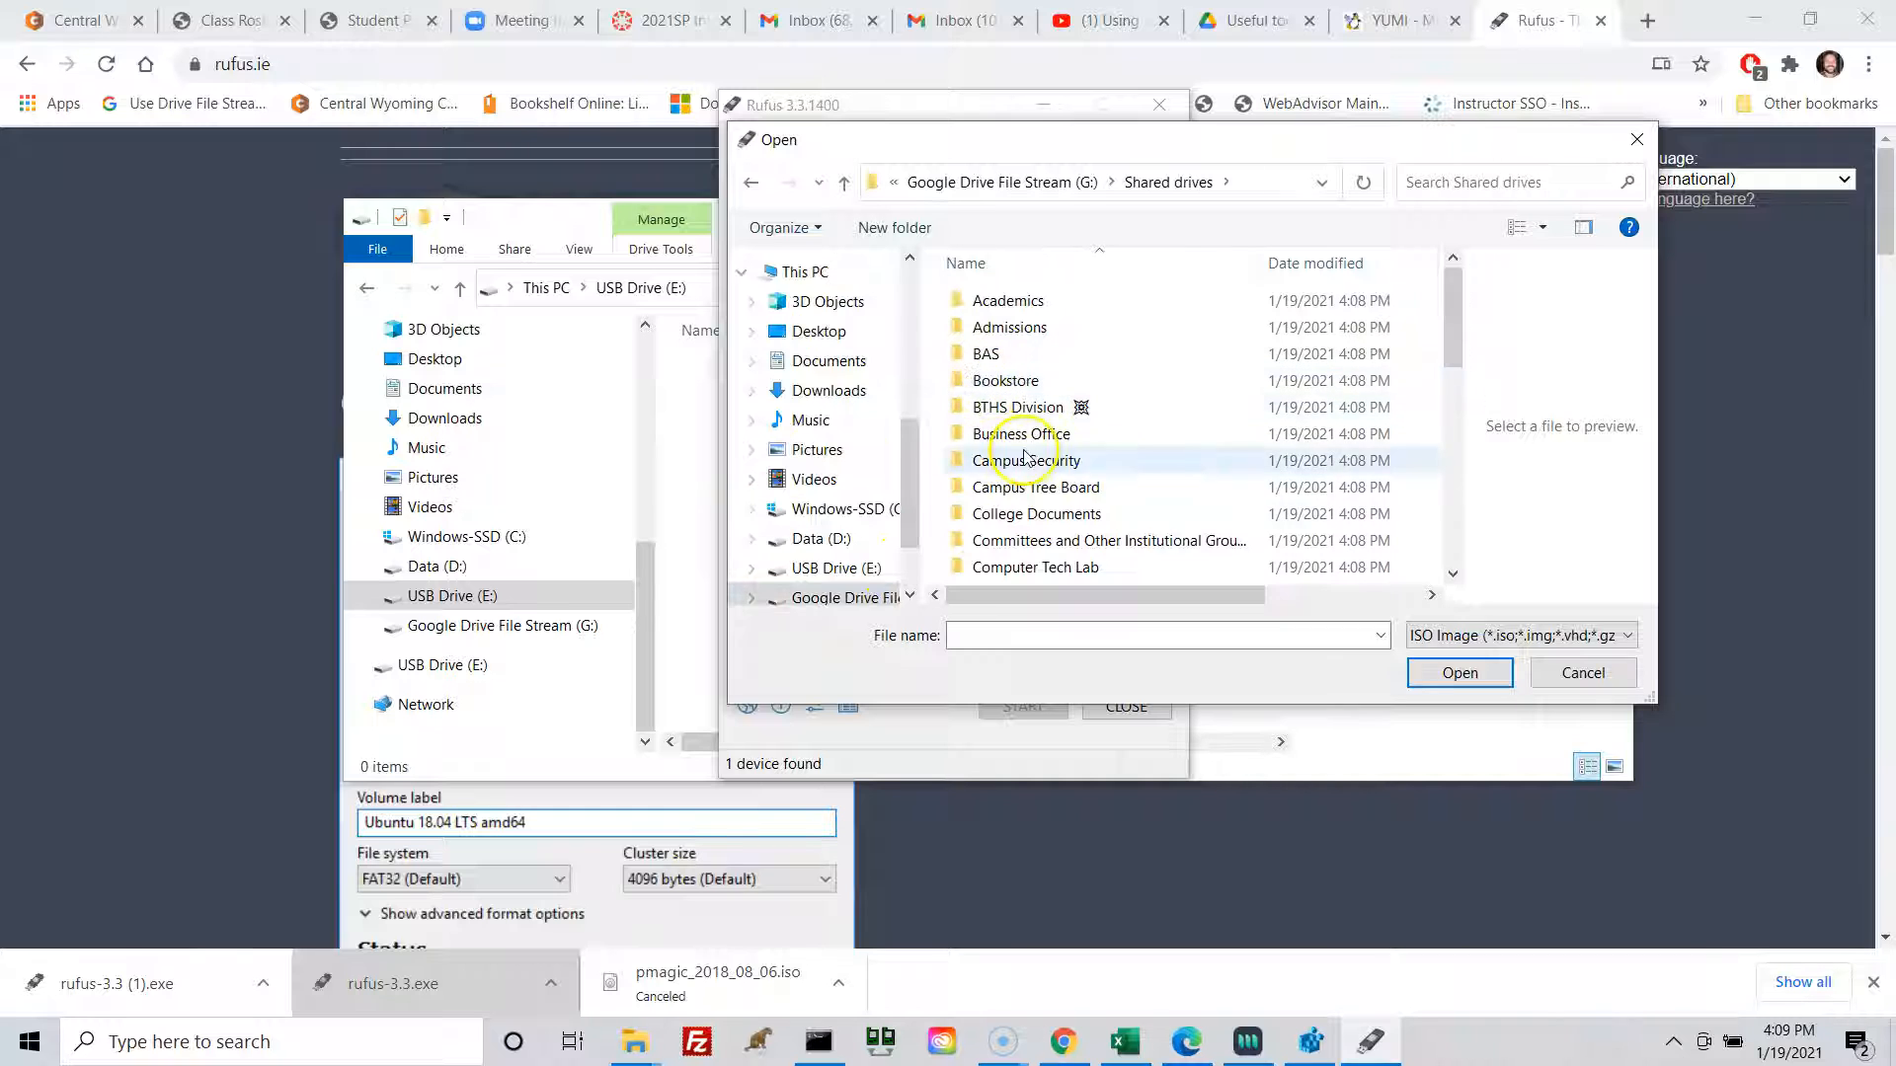
pyautogui.click(1057, 569)
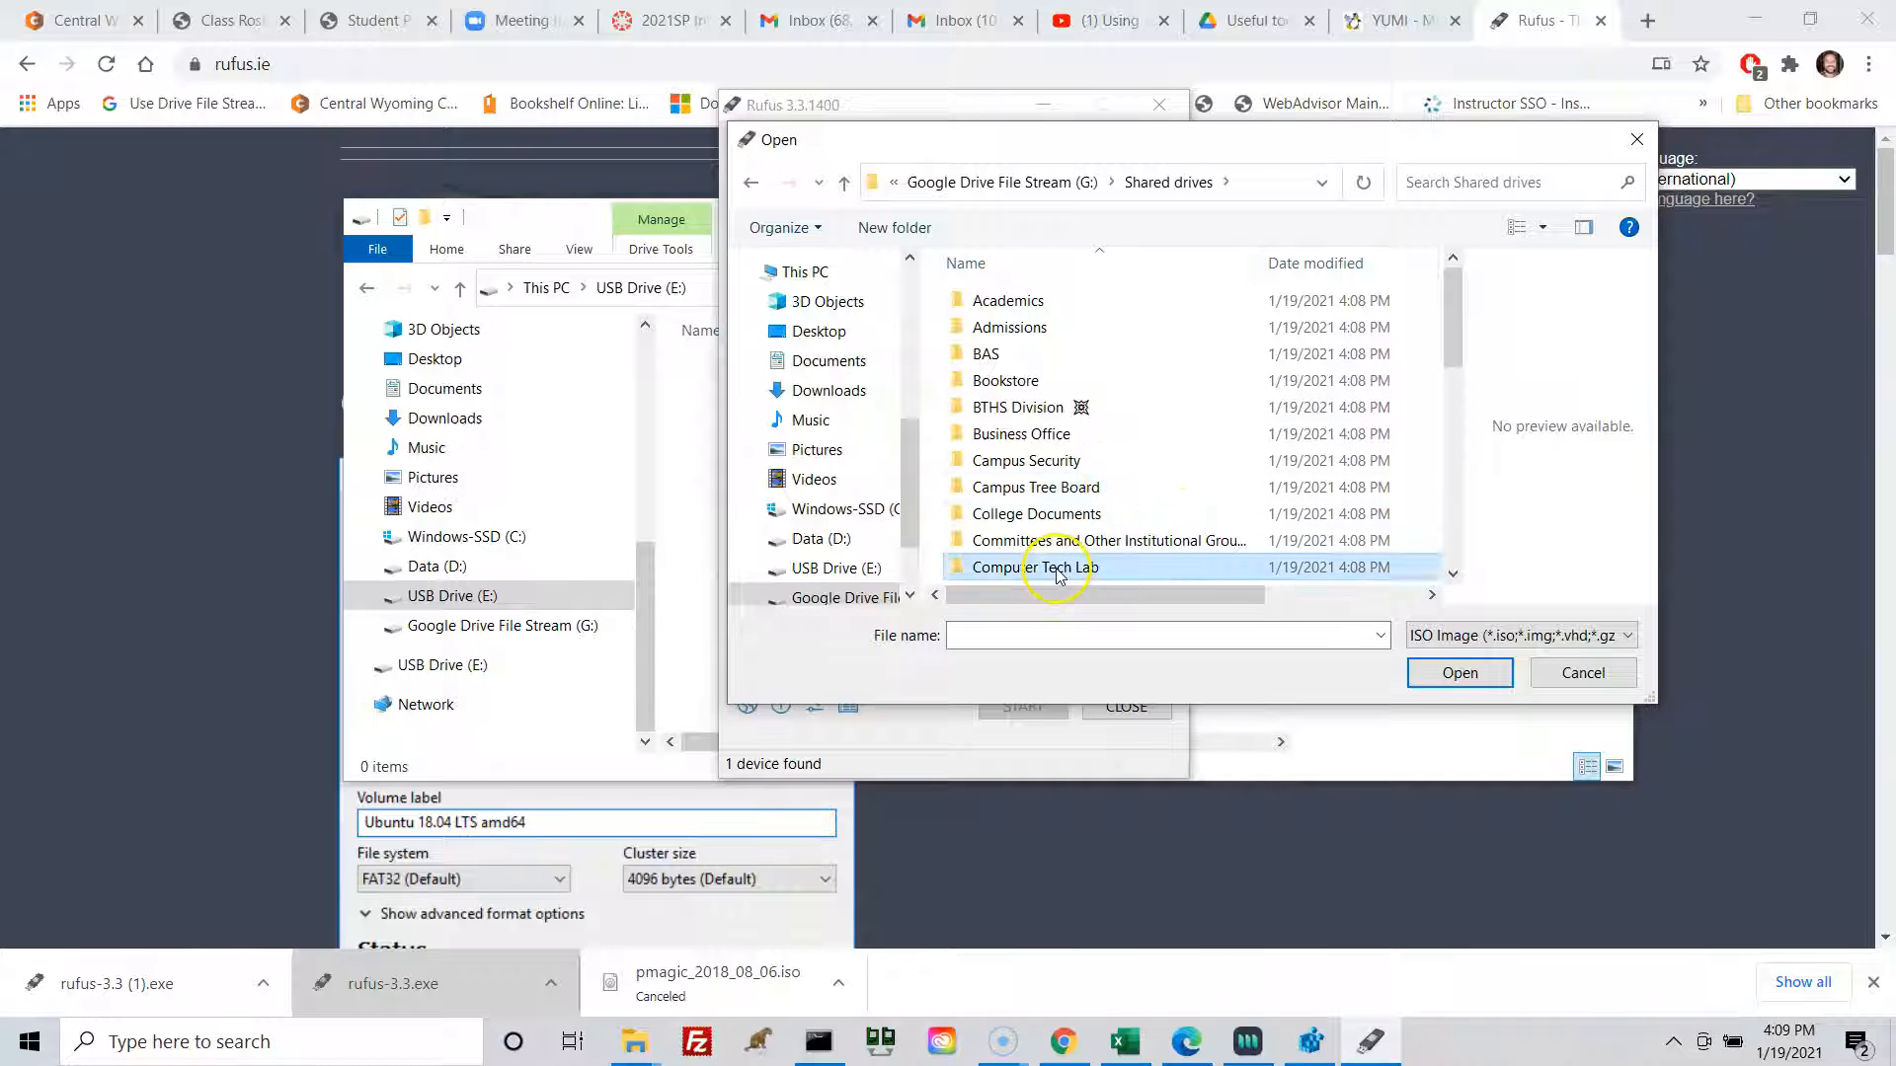
pyautogui.doubleClick(1057, 569)
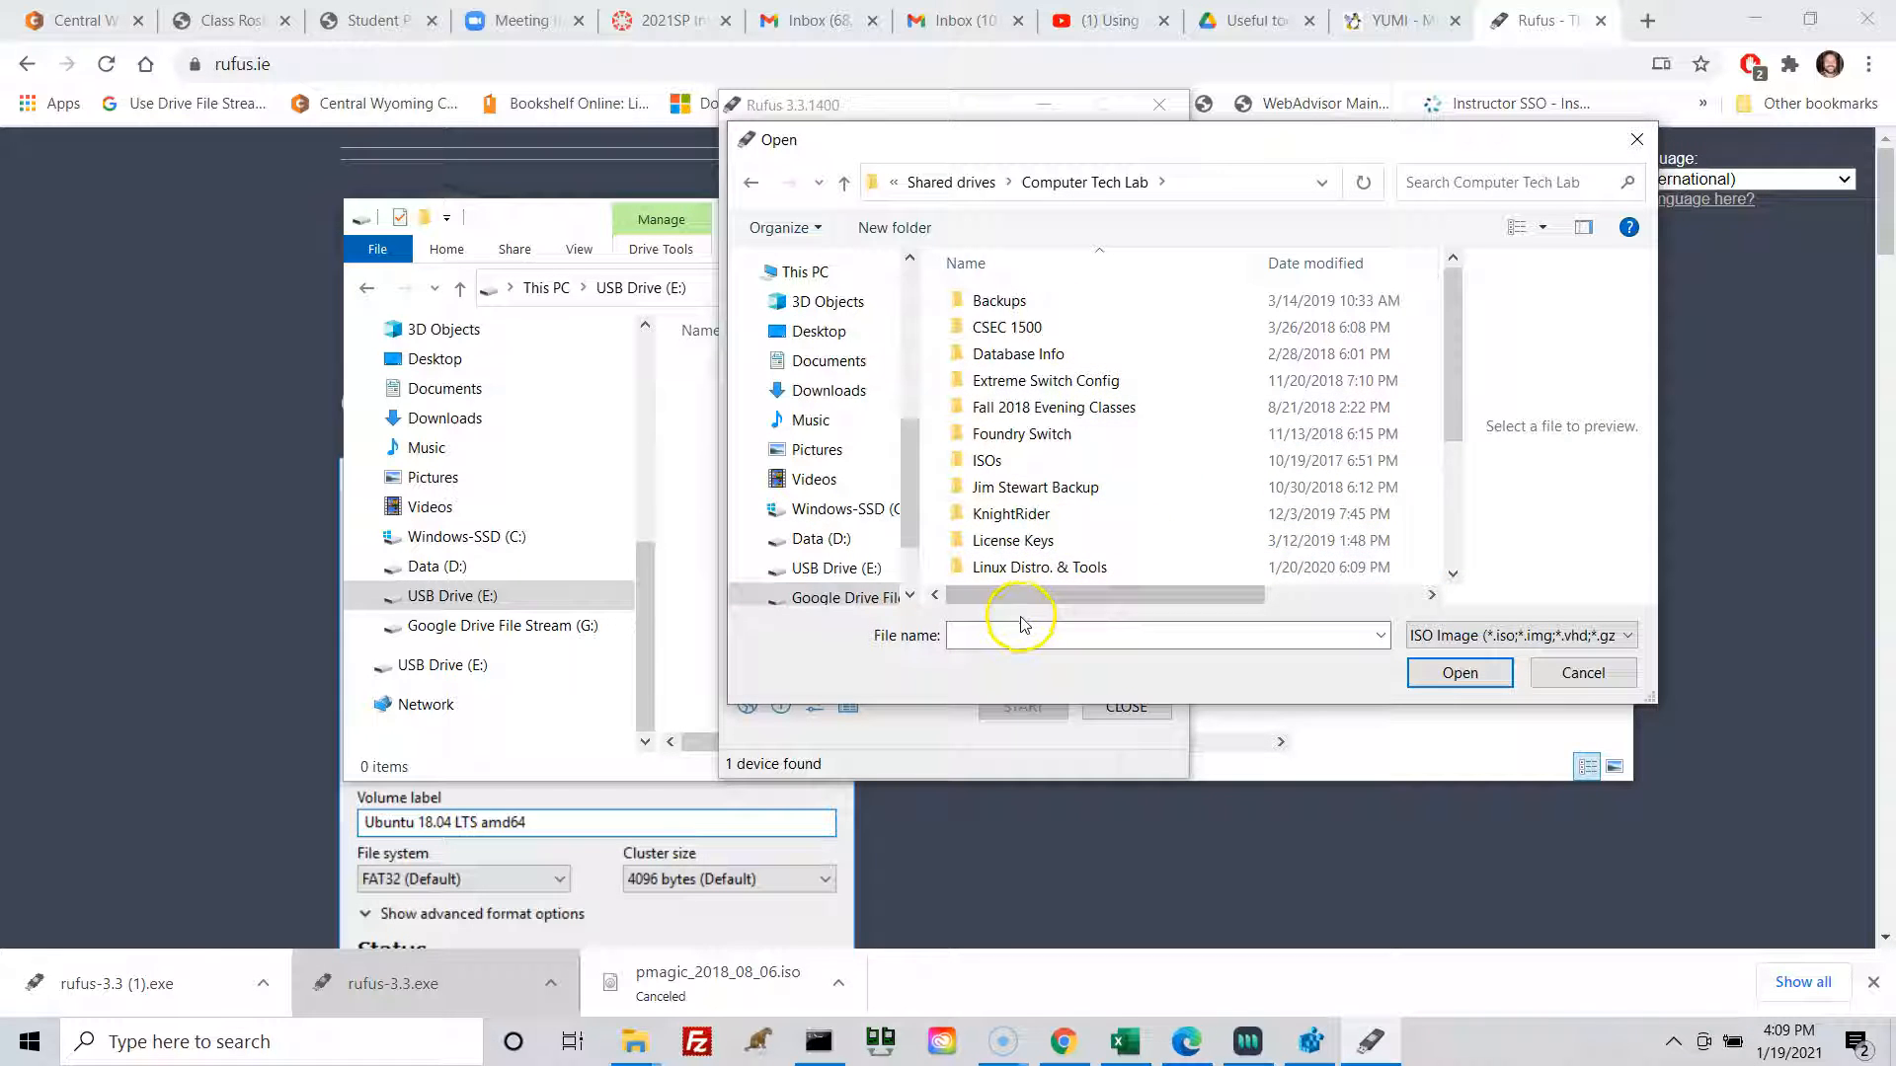
# Go through Linux Distro. & Tools and Linux OS'S to the Ubuntu folder inside the Ubuntu folder
pyautogui.doubleClick(1036, 569)
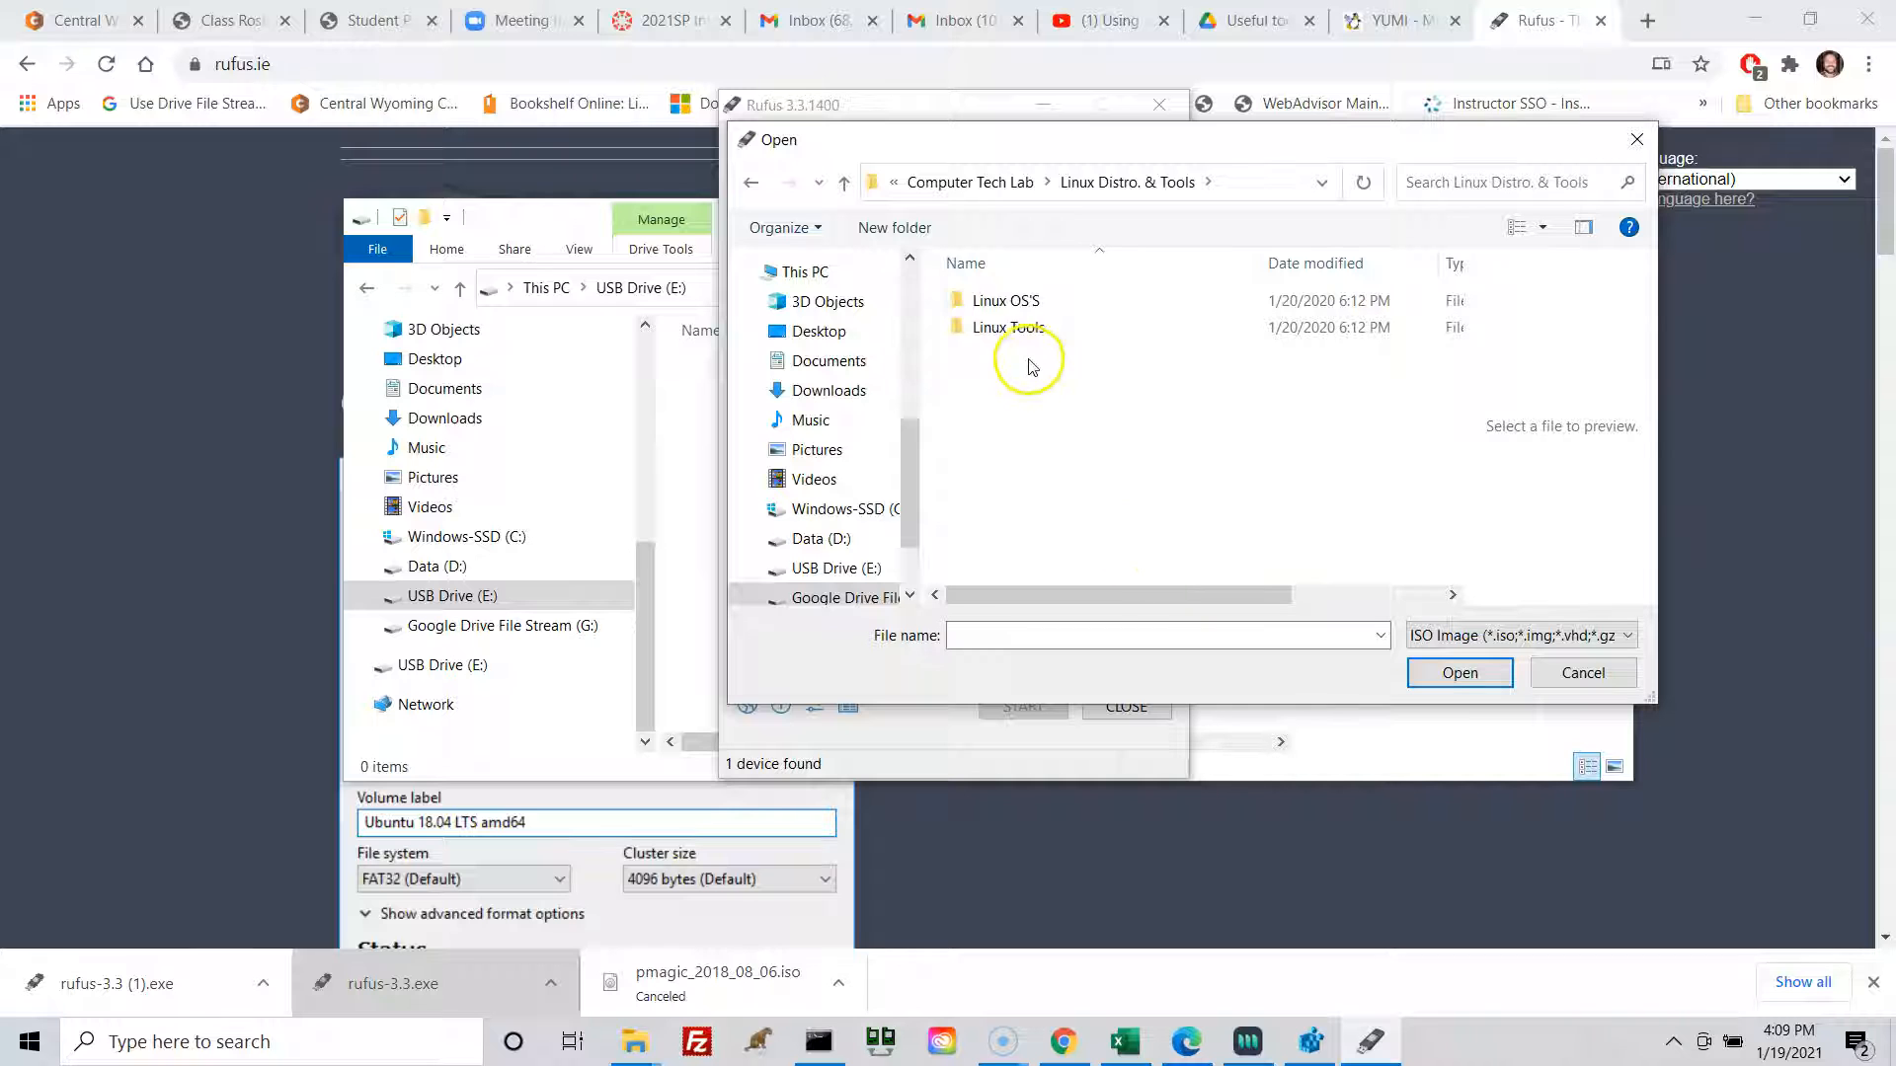
pyautogui.doubleClick(1006, 304)
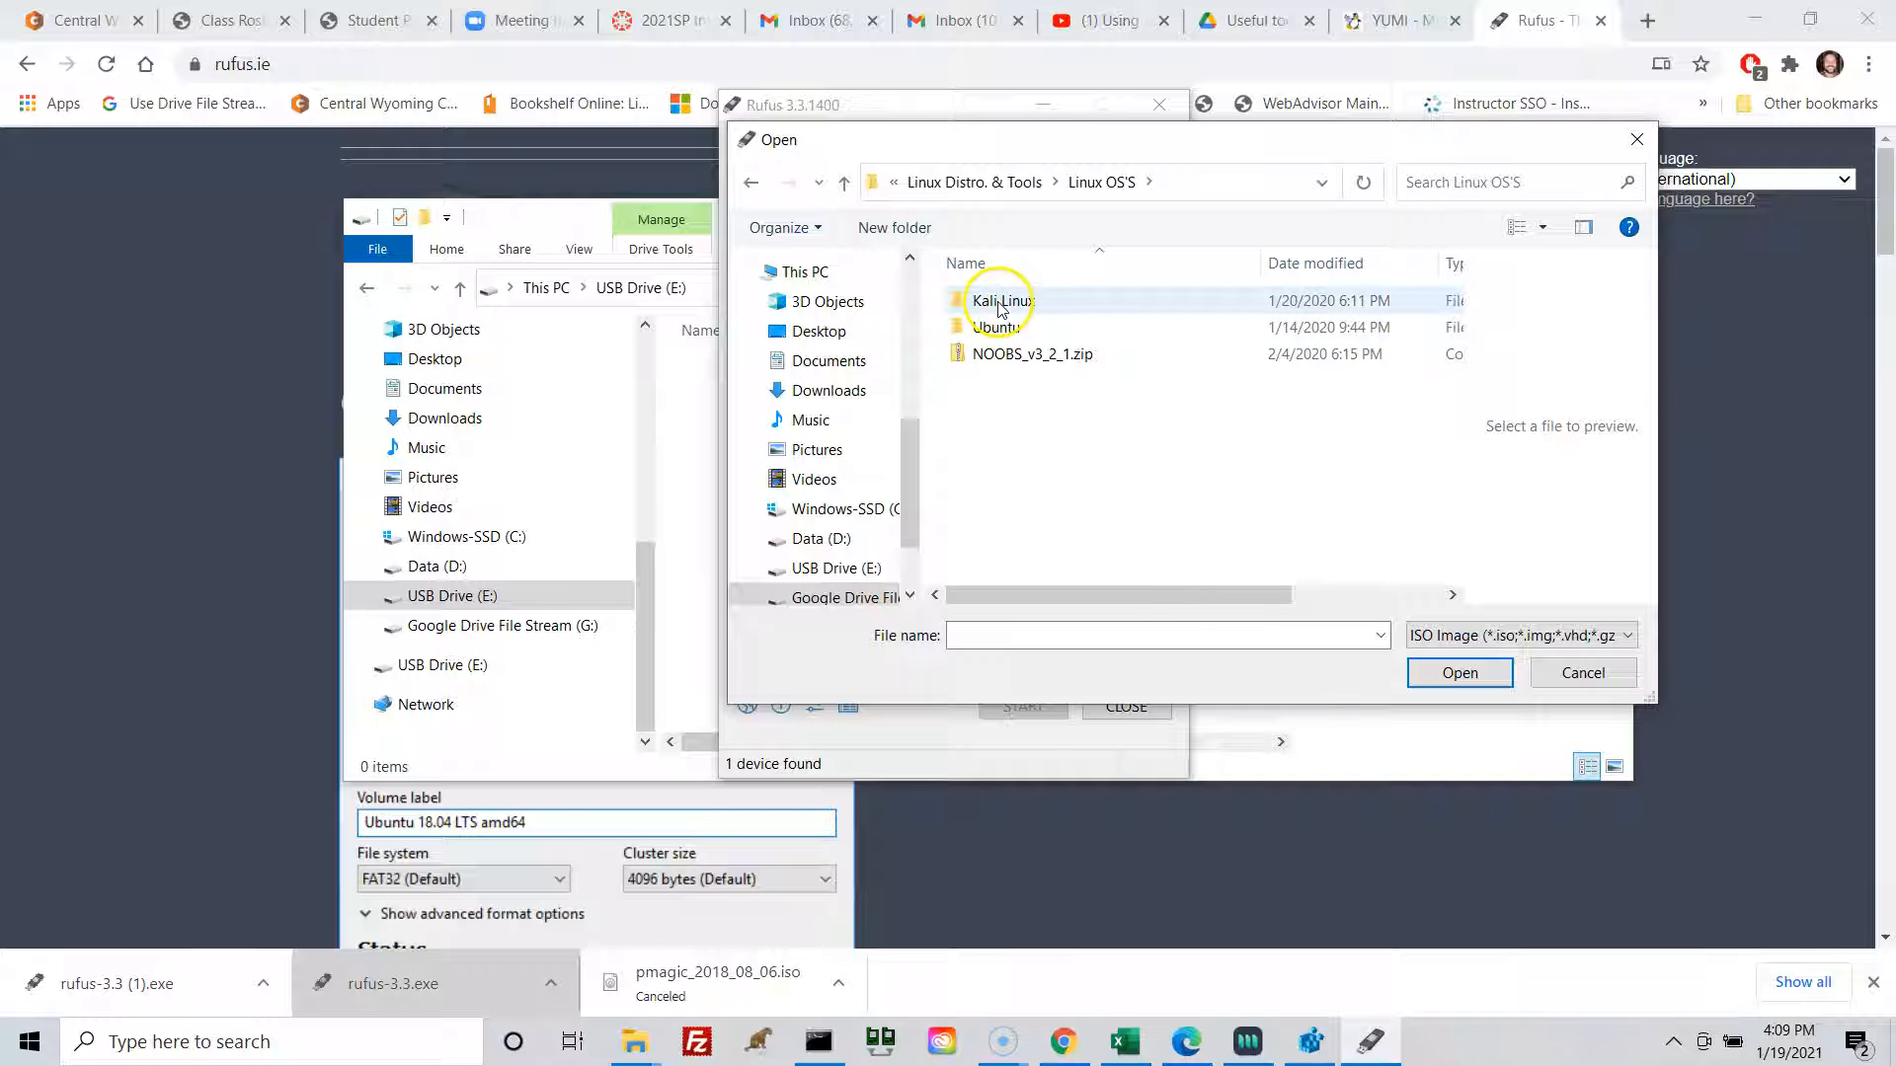
pyautogui.doubleClick(998, 326)
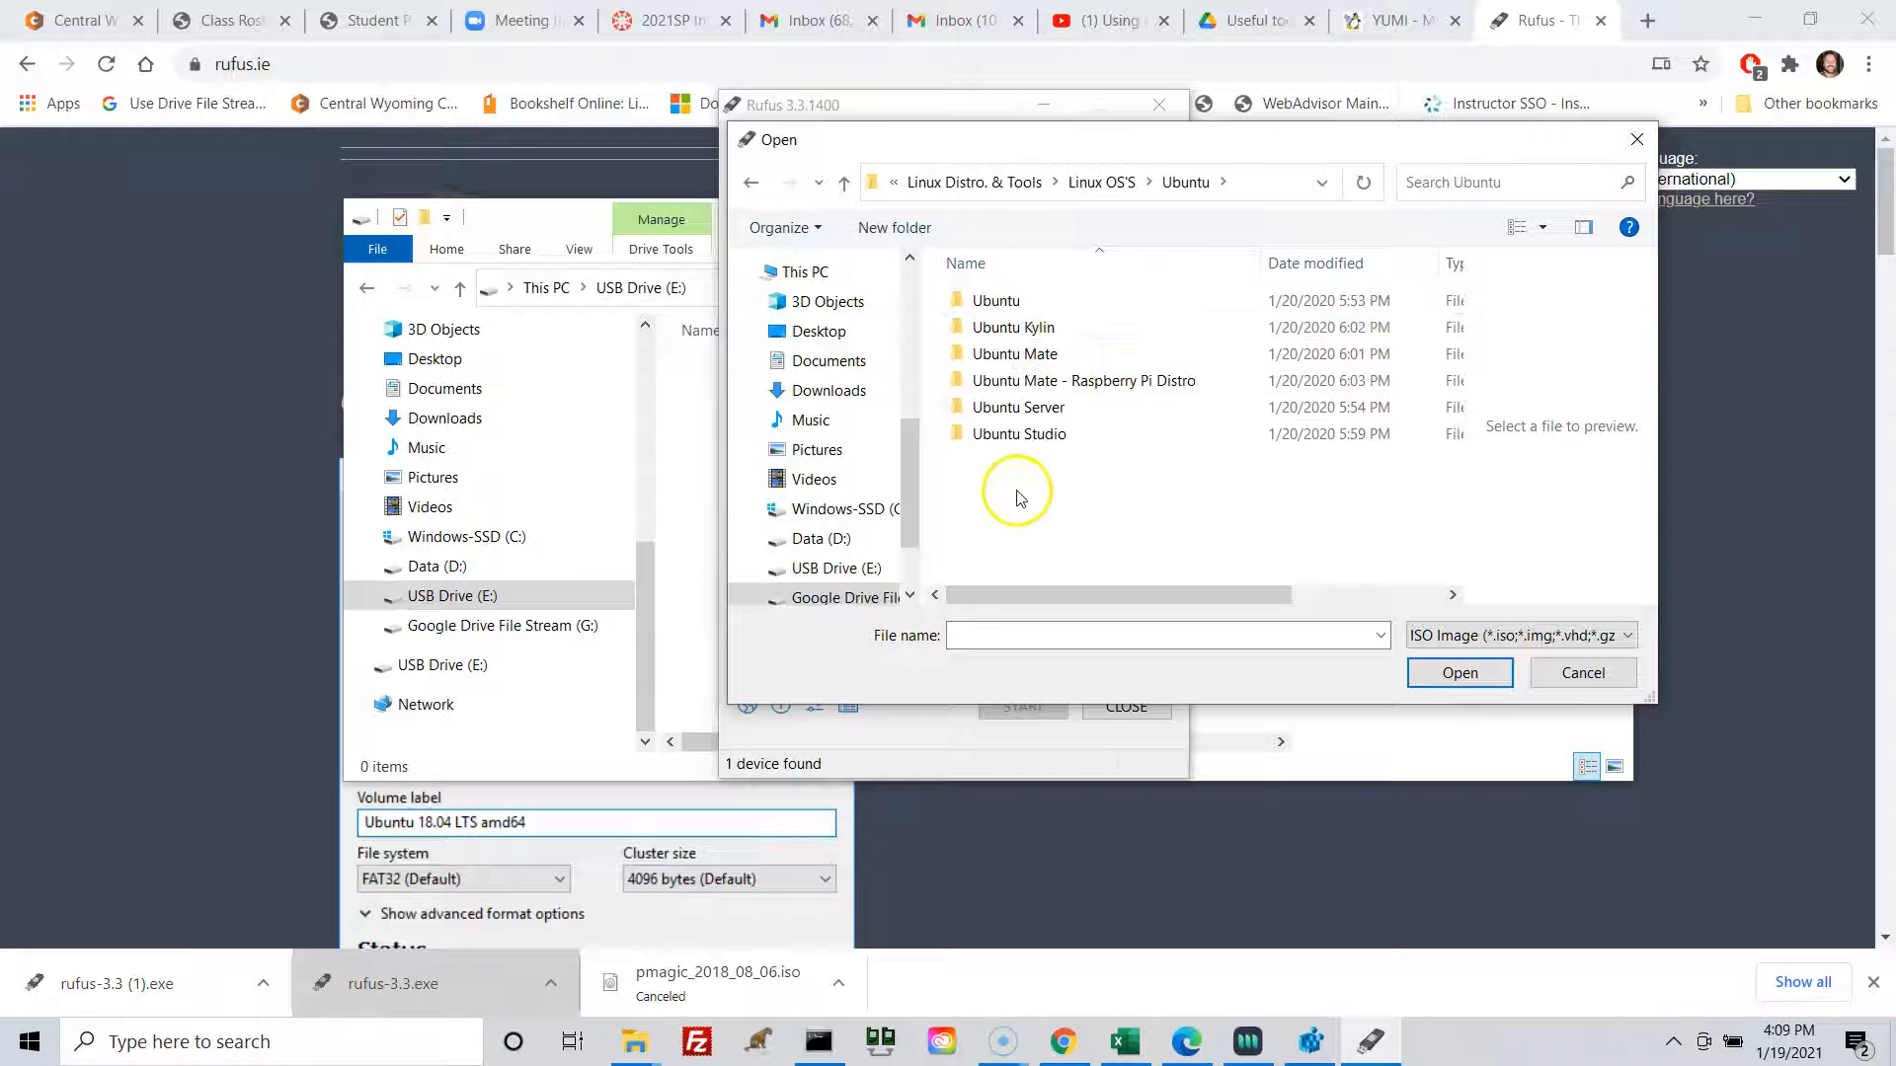
pyautogui.doubleClick(984, 314)
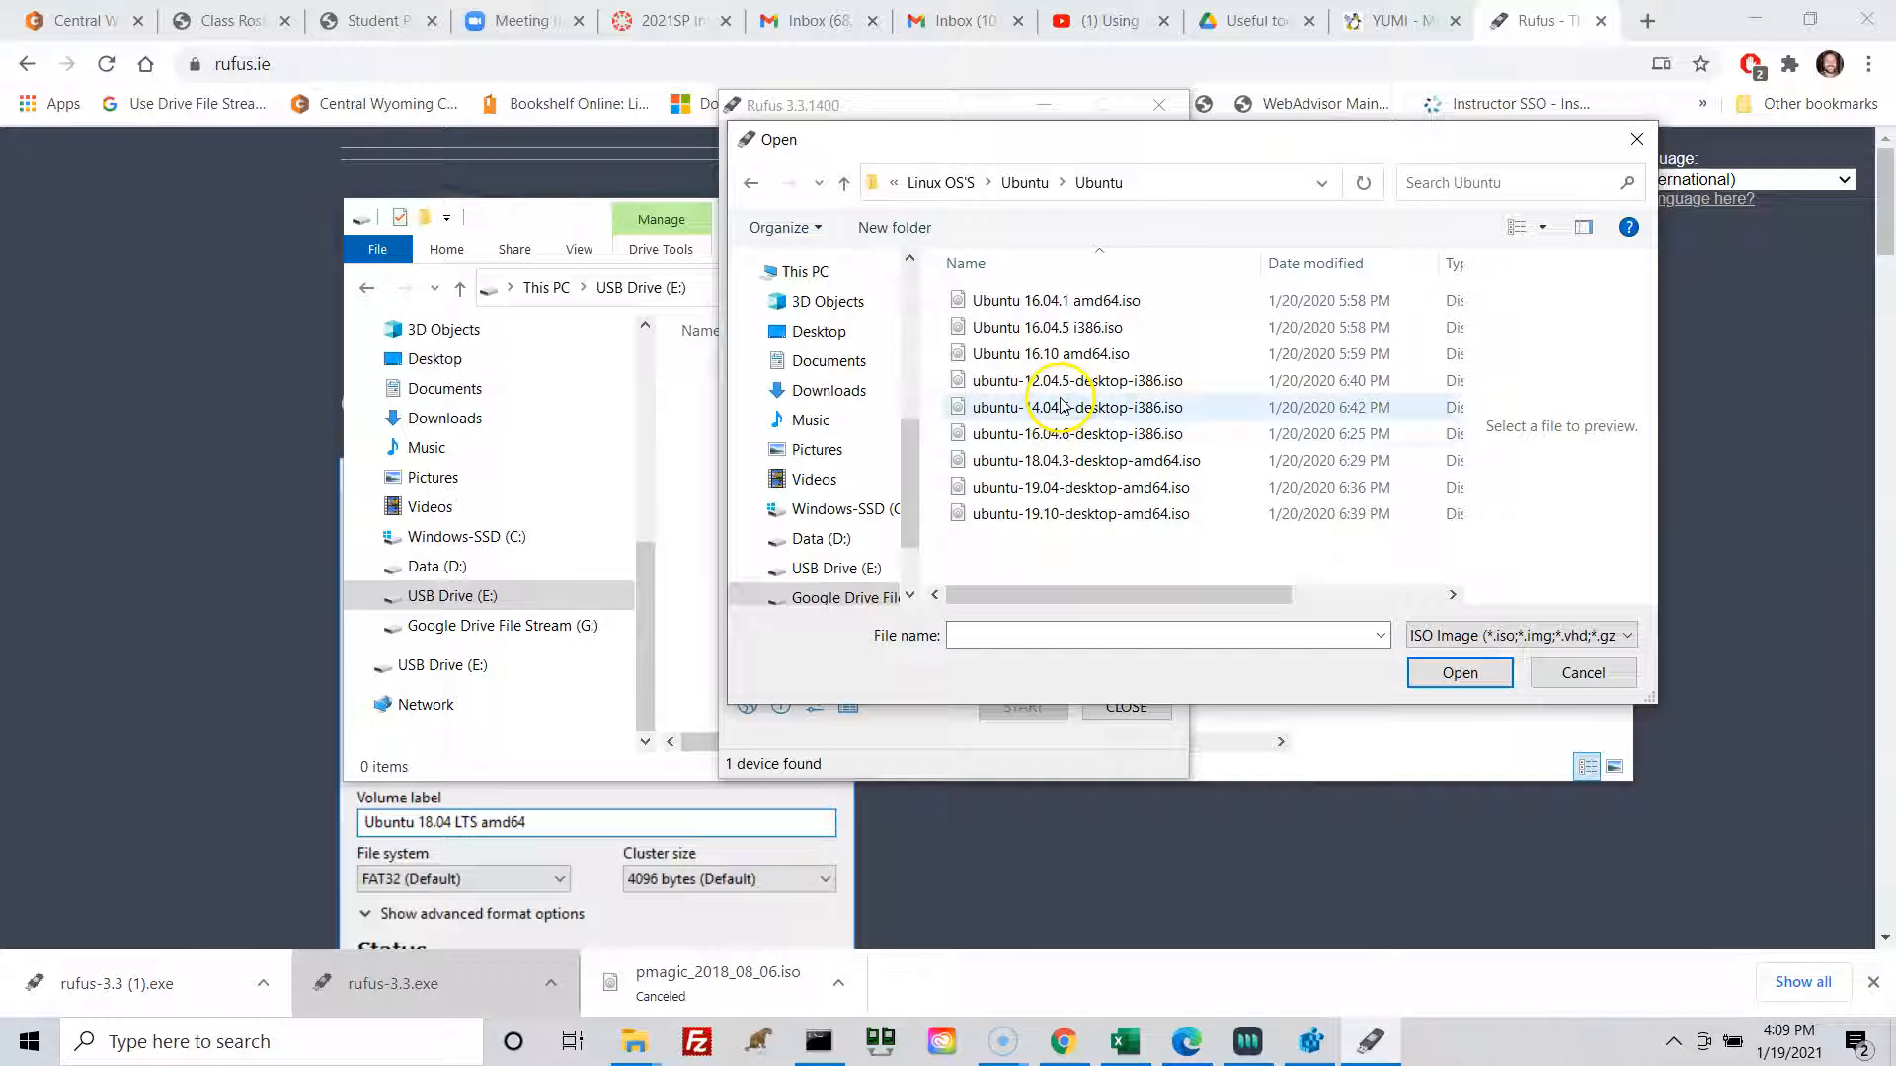
# Load ubuntu-16.04.6-desktop-i386.iso as the boot image
pyautogui.click(1054, 525)
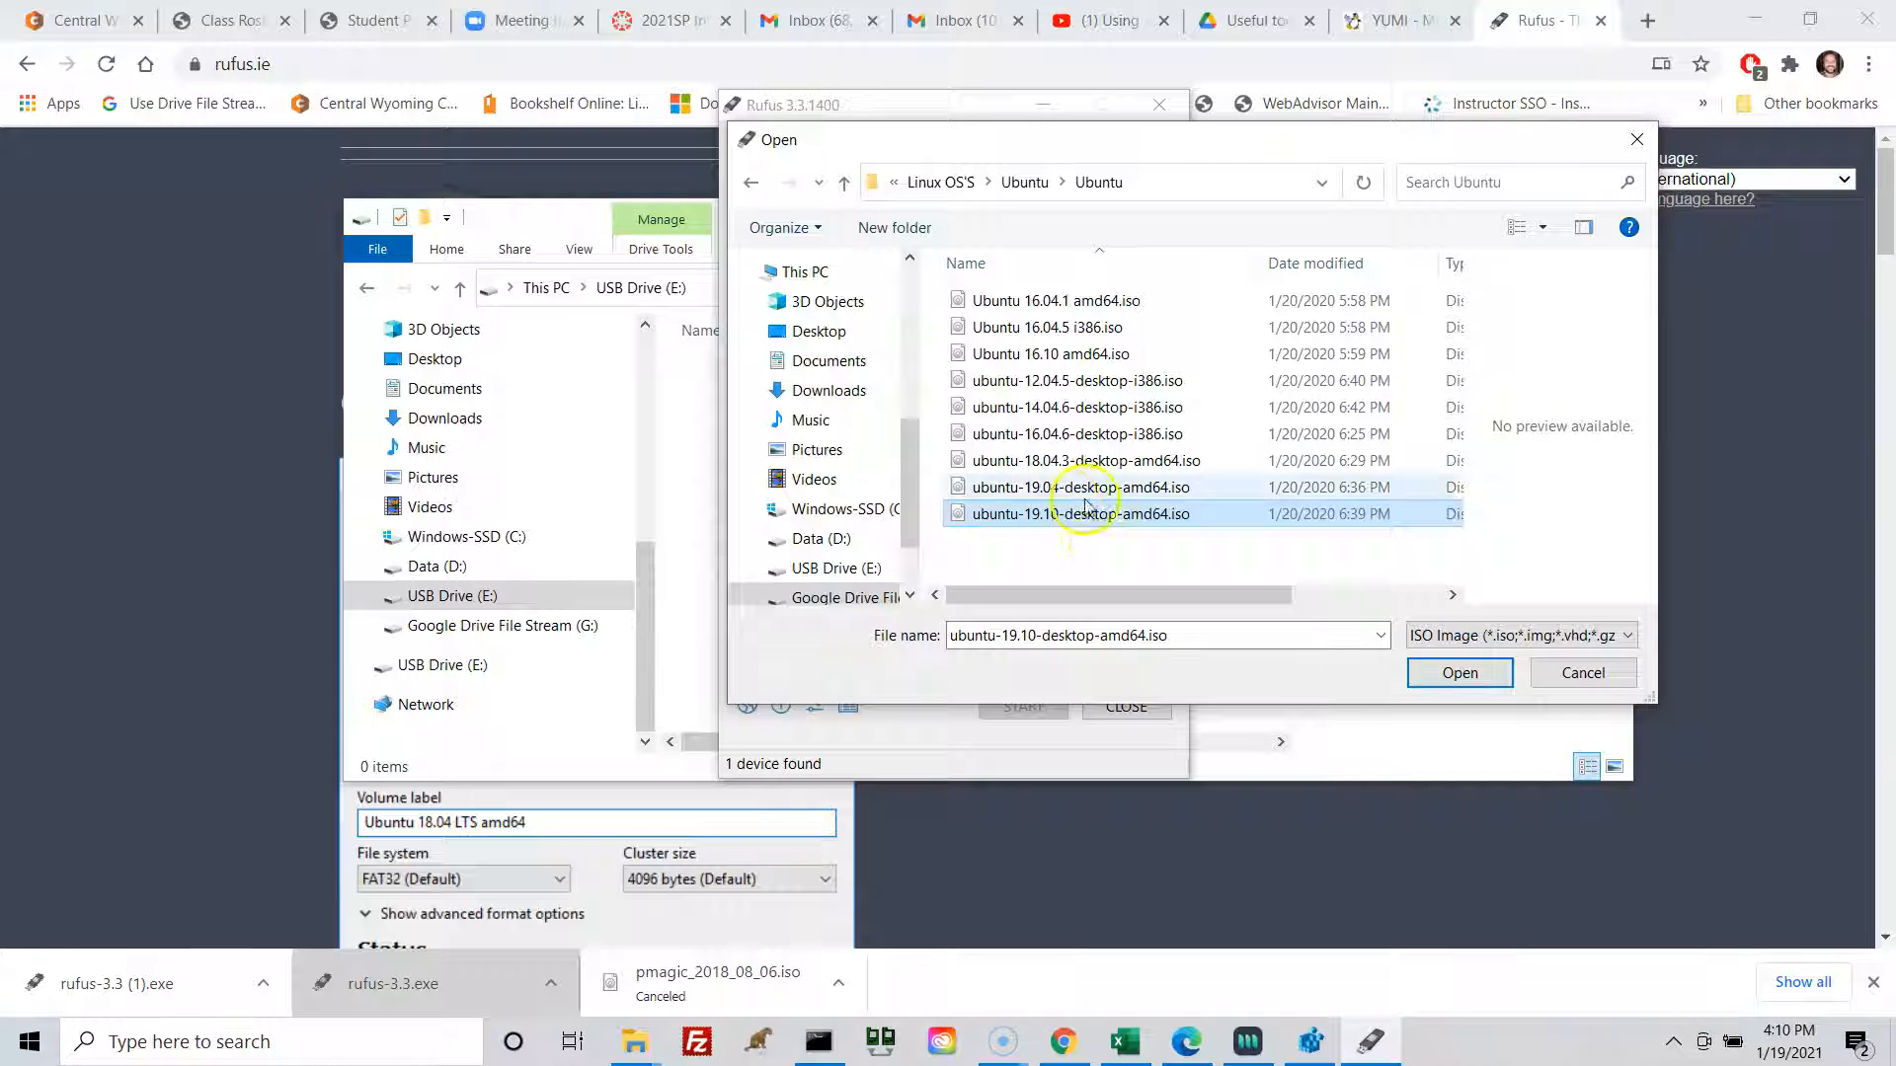
pyautogui.click(1054, 524)
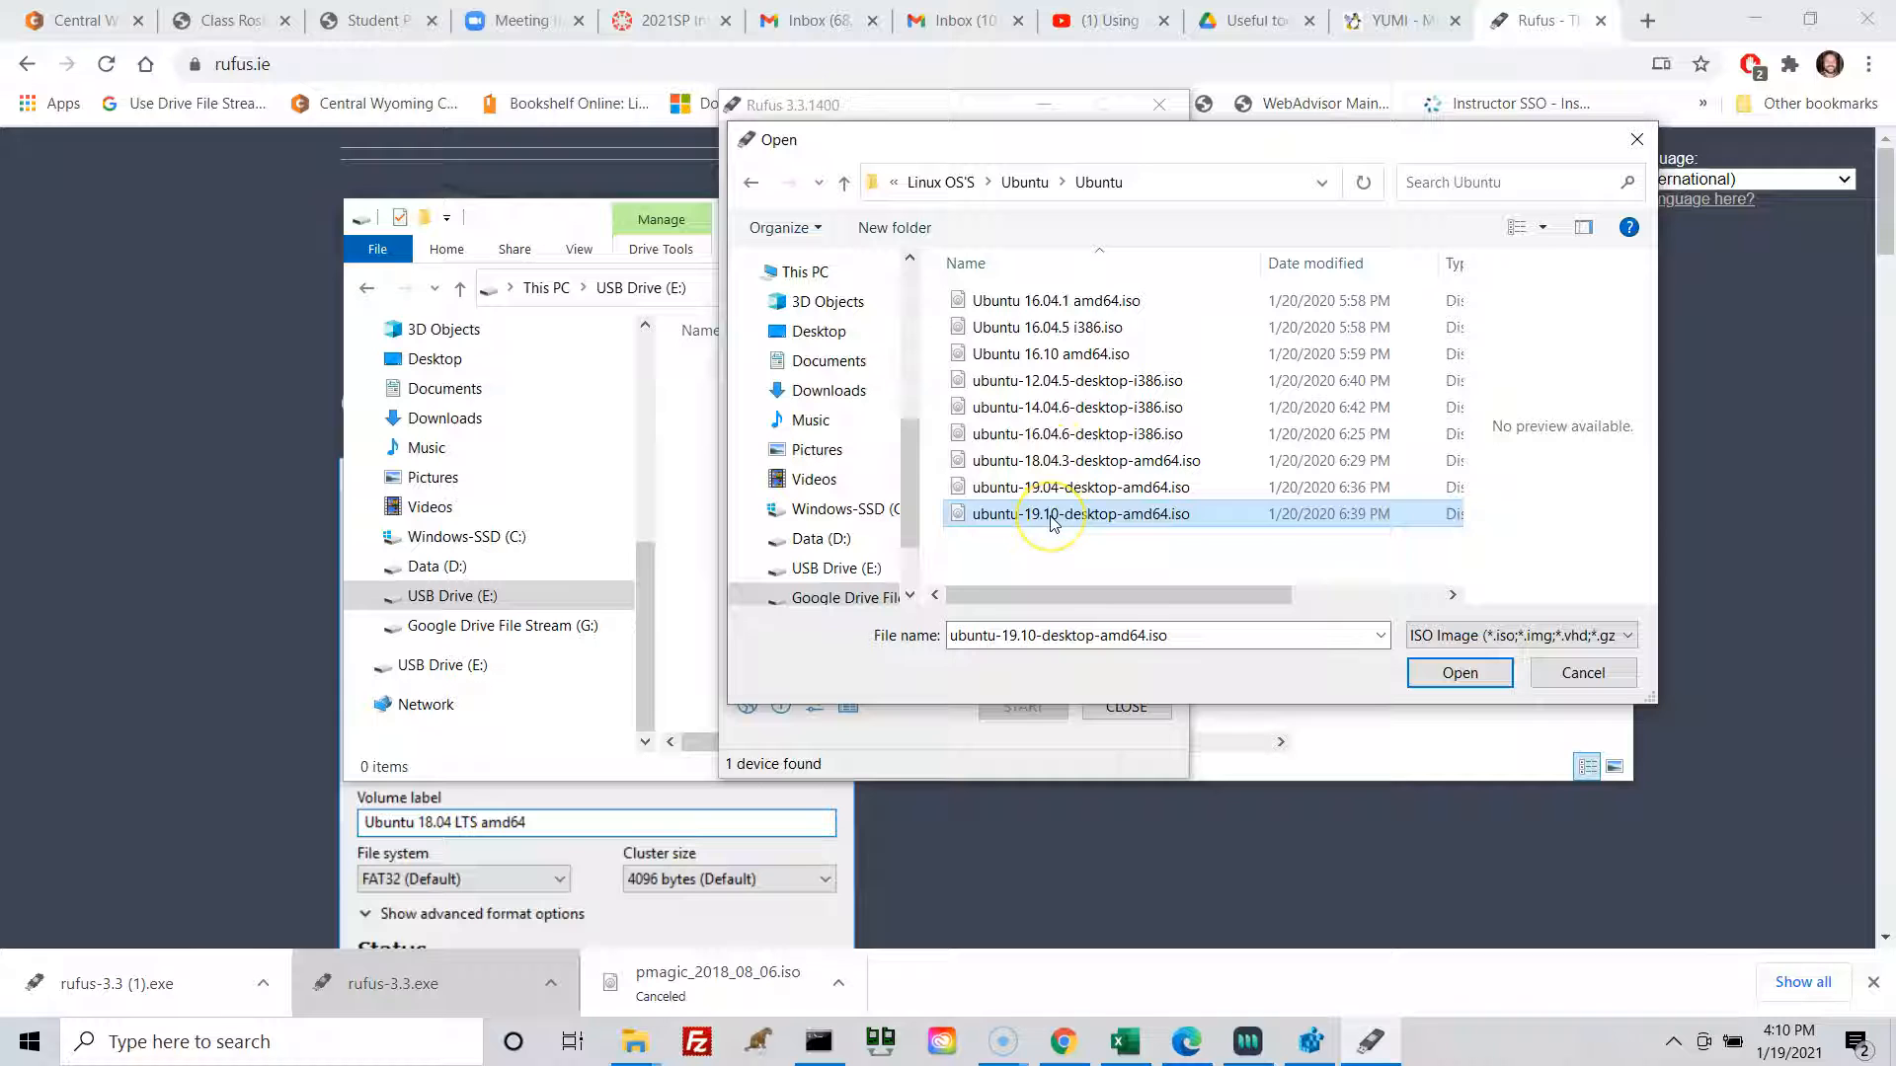
pyautogui.click(1022, 435)
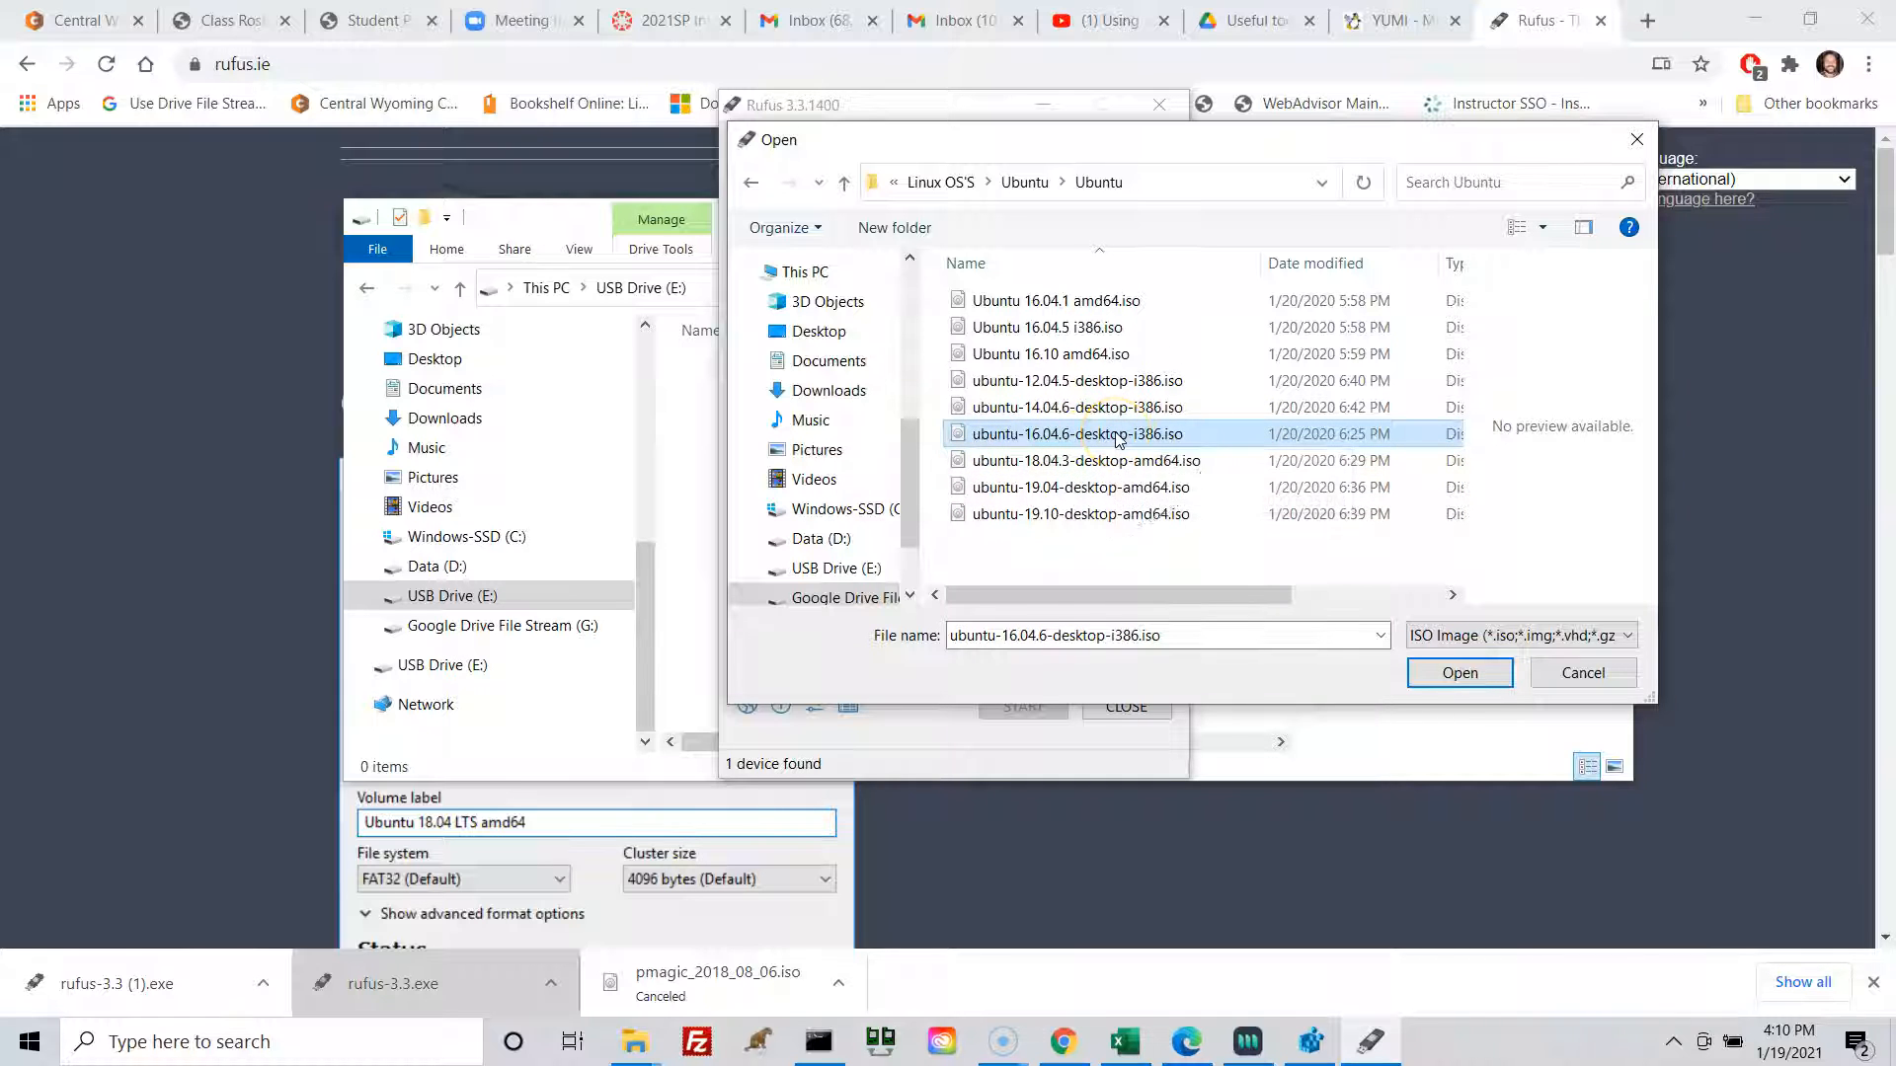
pyautogui.click(1439, 682)
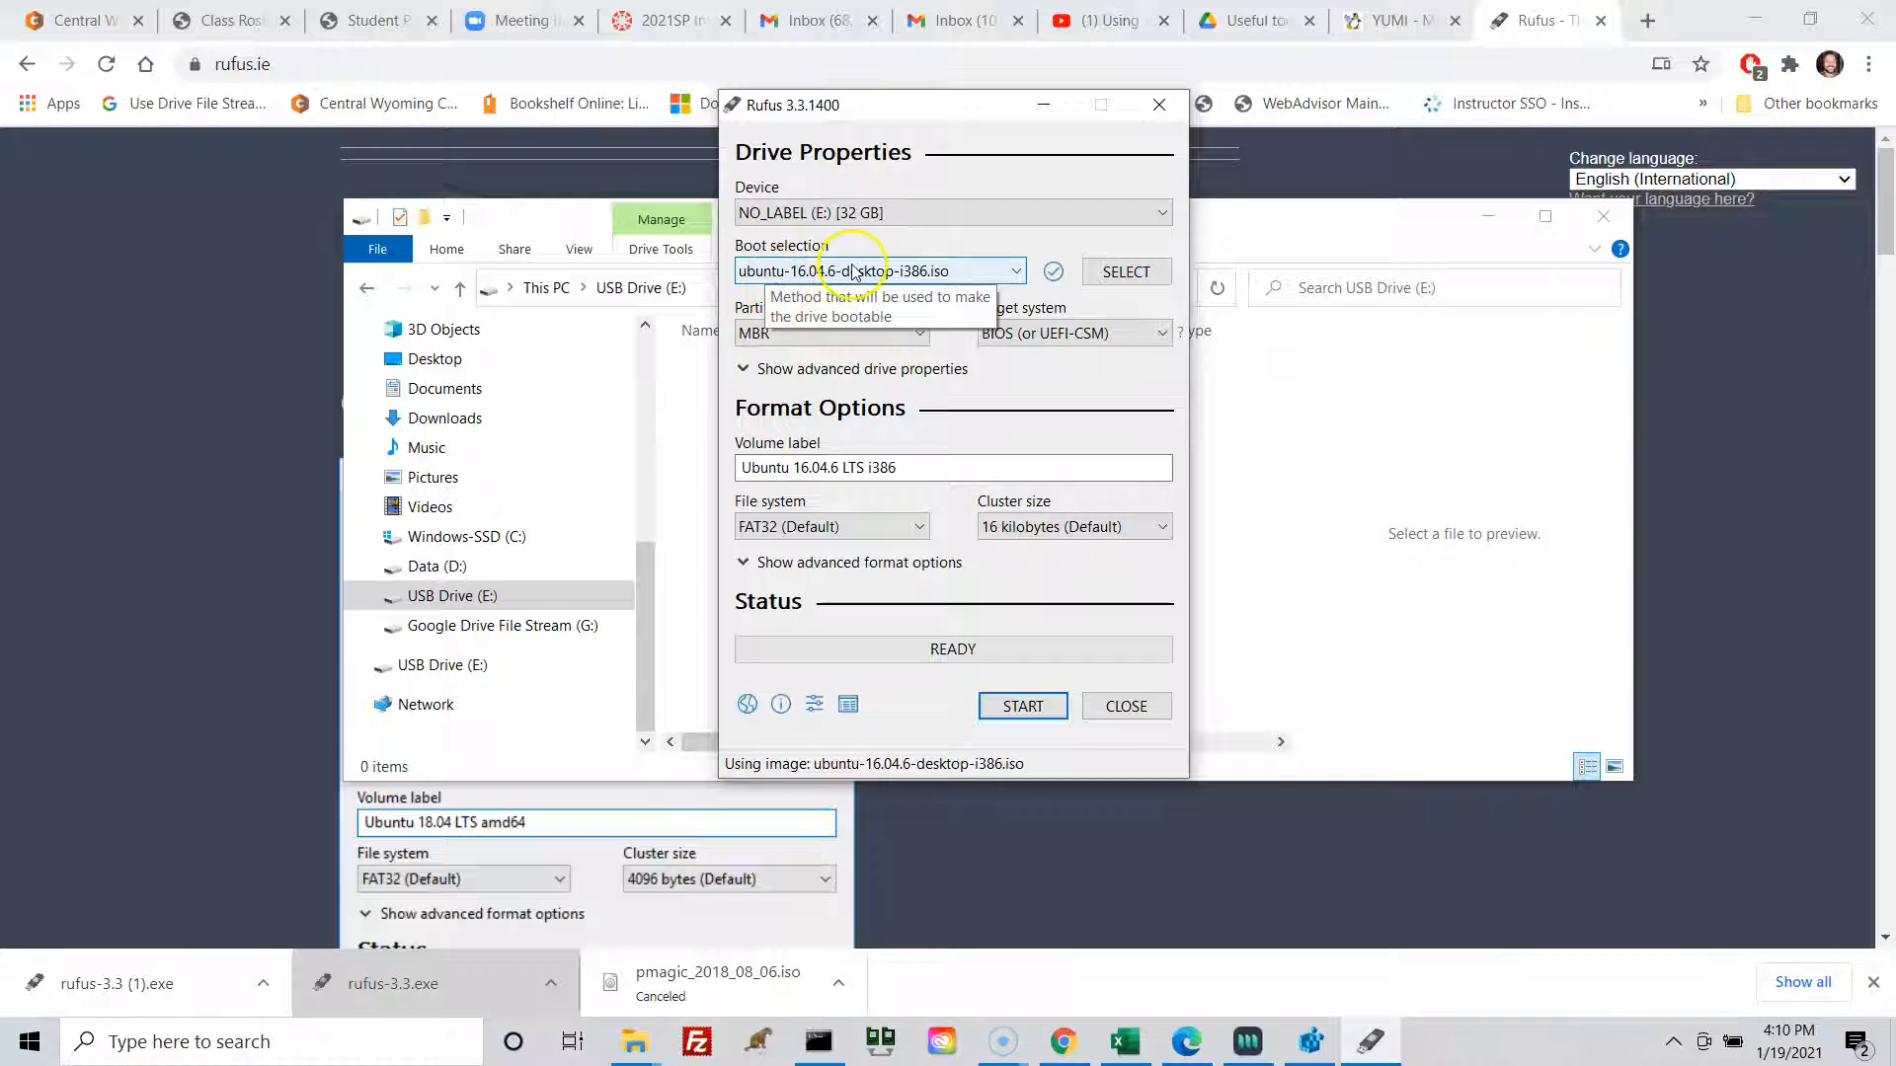
# Review the partition scheme, target system, volume label and file system settings for the Ubuntu image without changing them
pyautogui.click(924, 340)
pyautogui.click(921, 339)
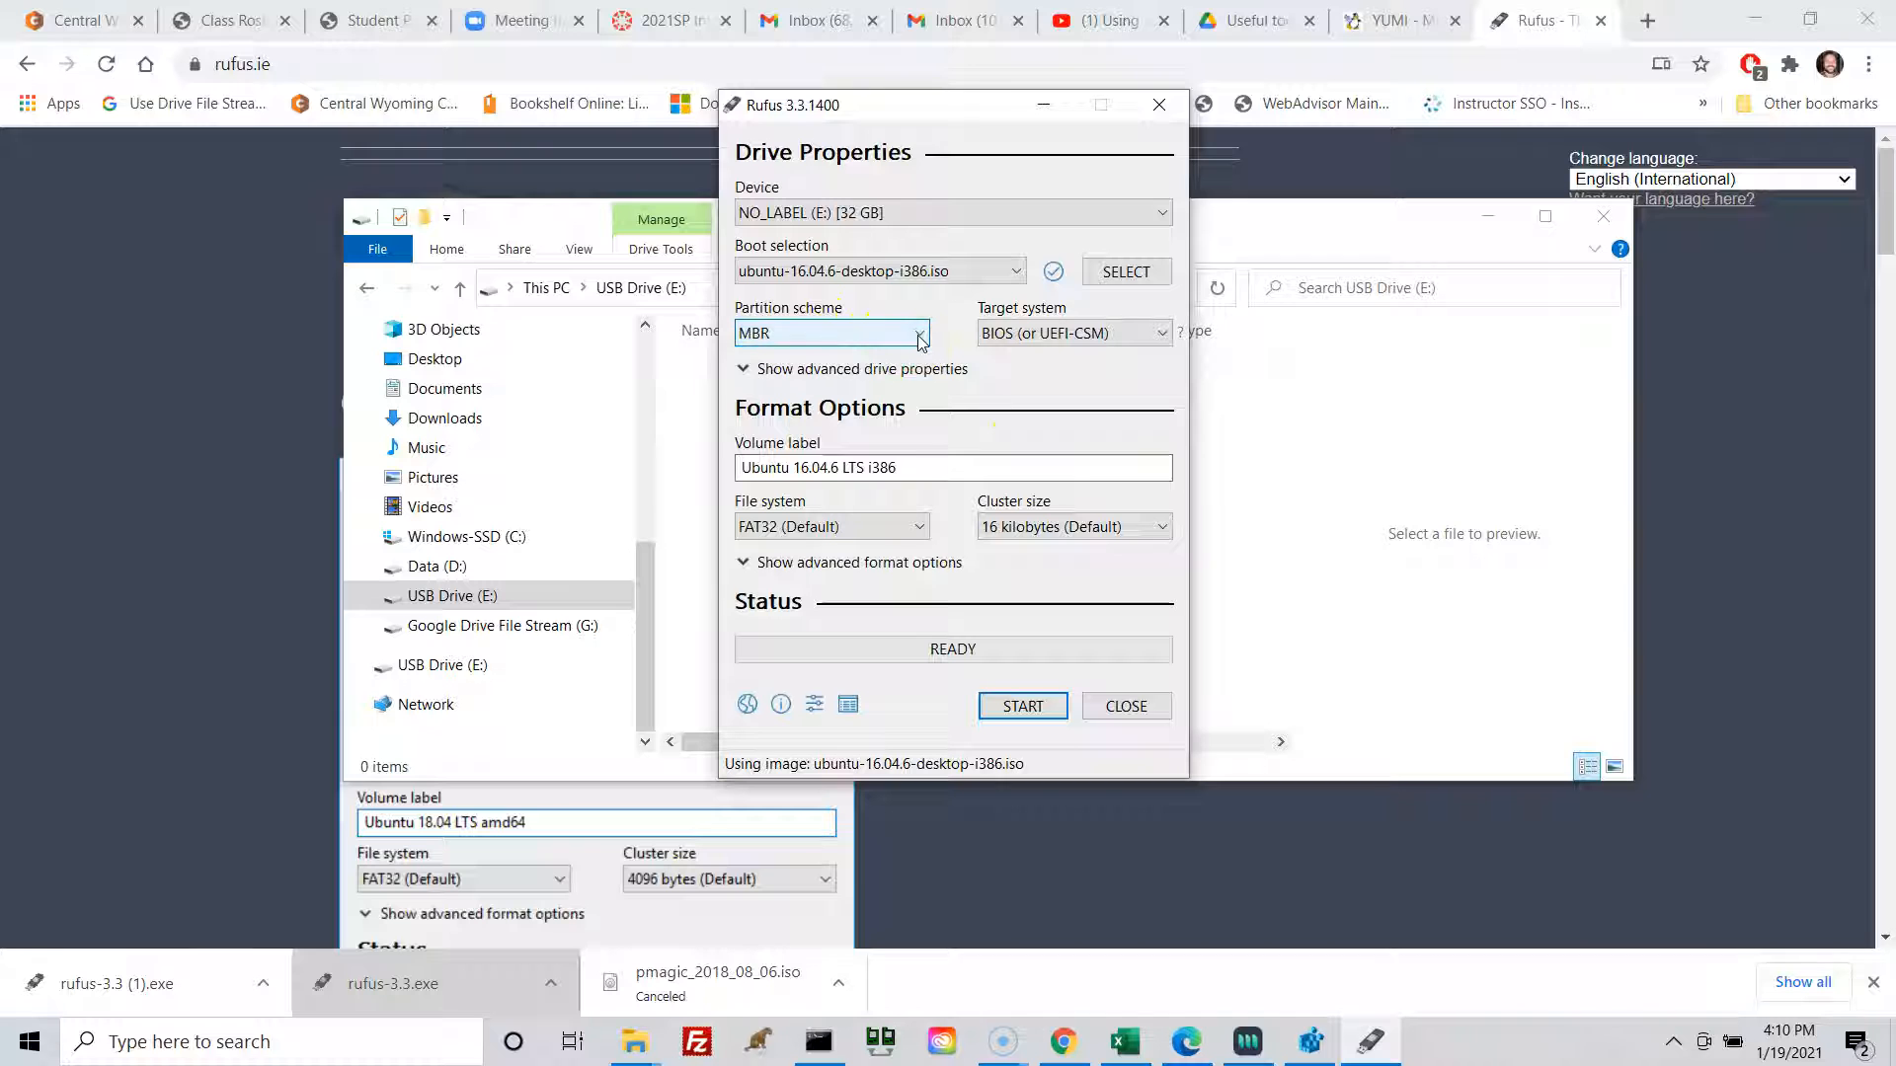
pyautogui.click(1074, 341)
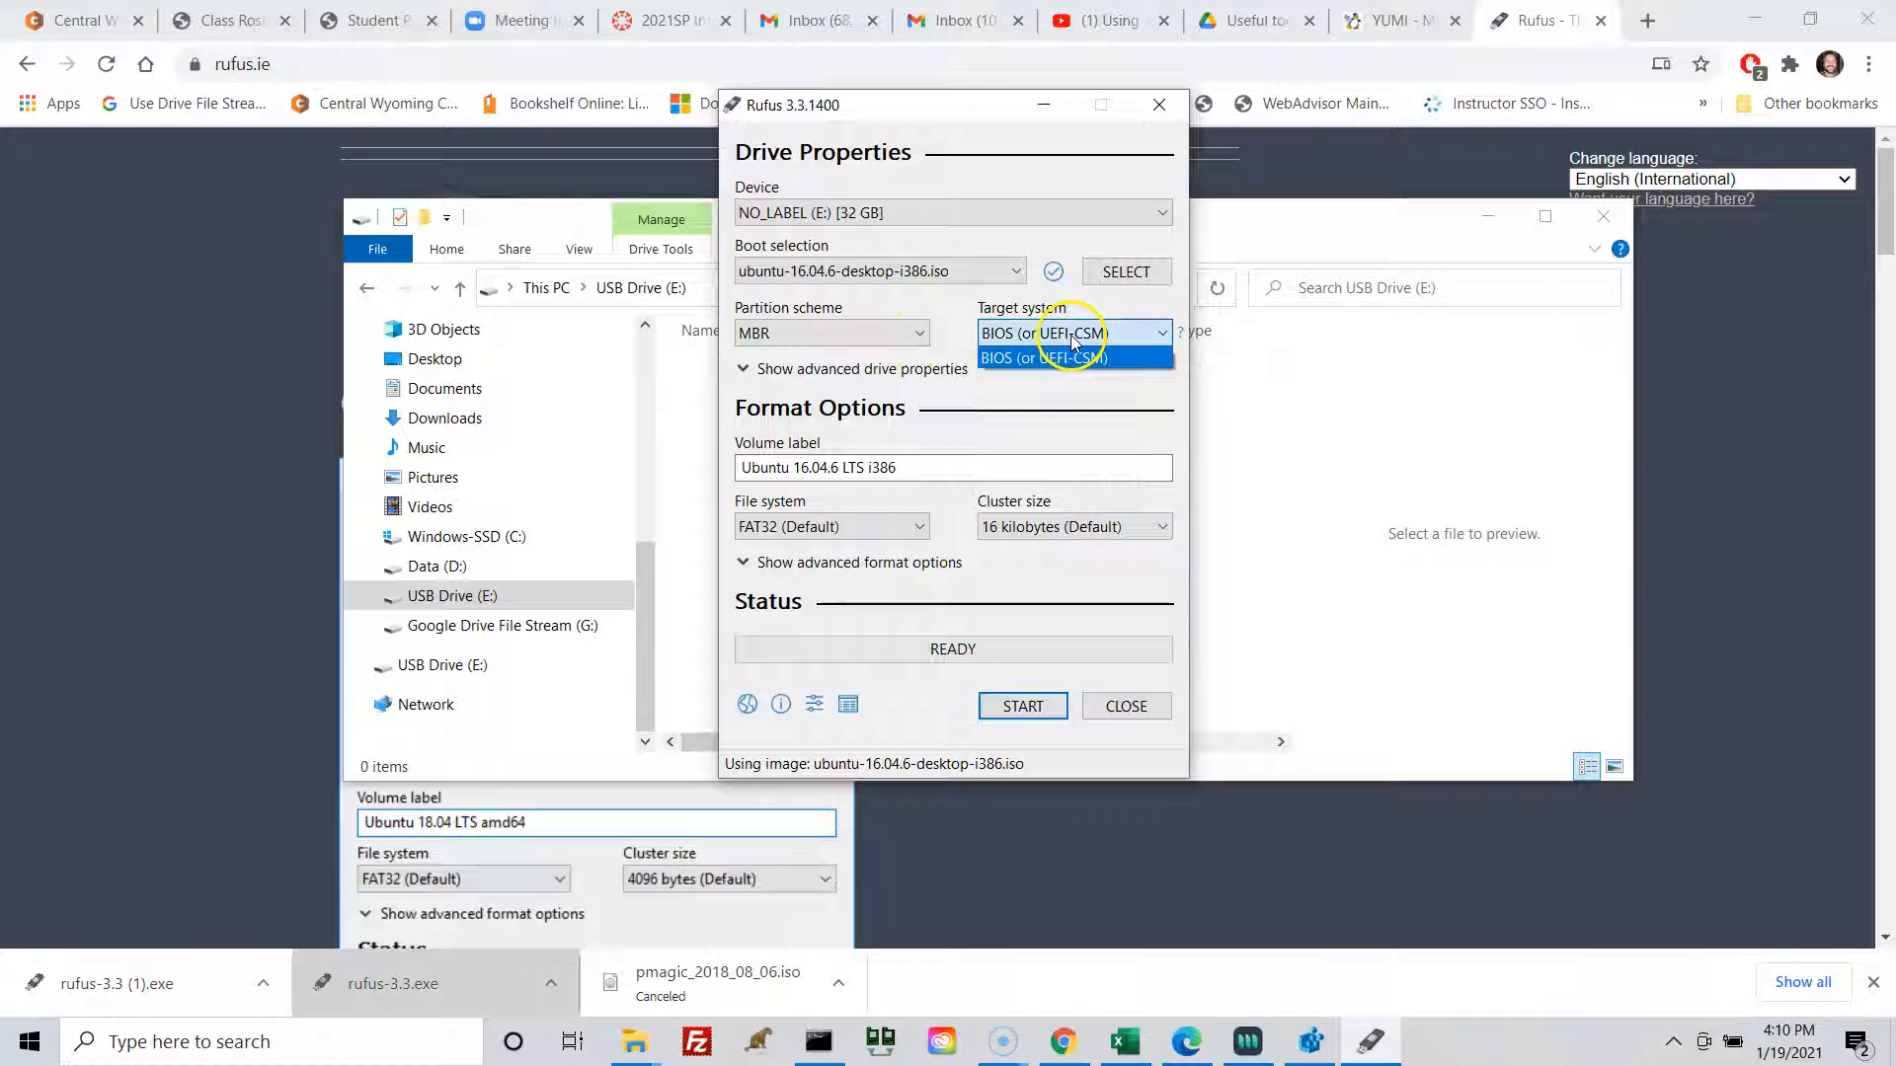
pyautogui.click(1073, 338)
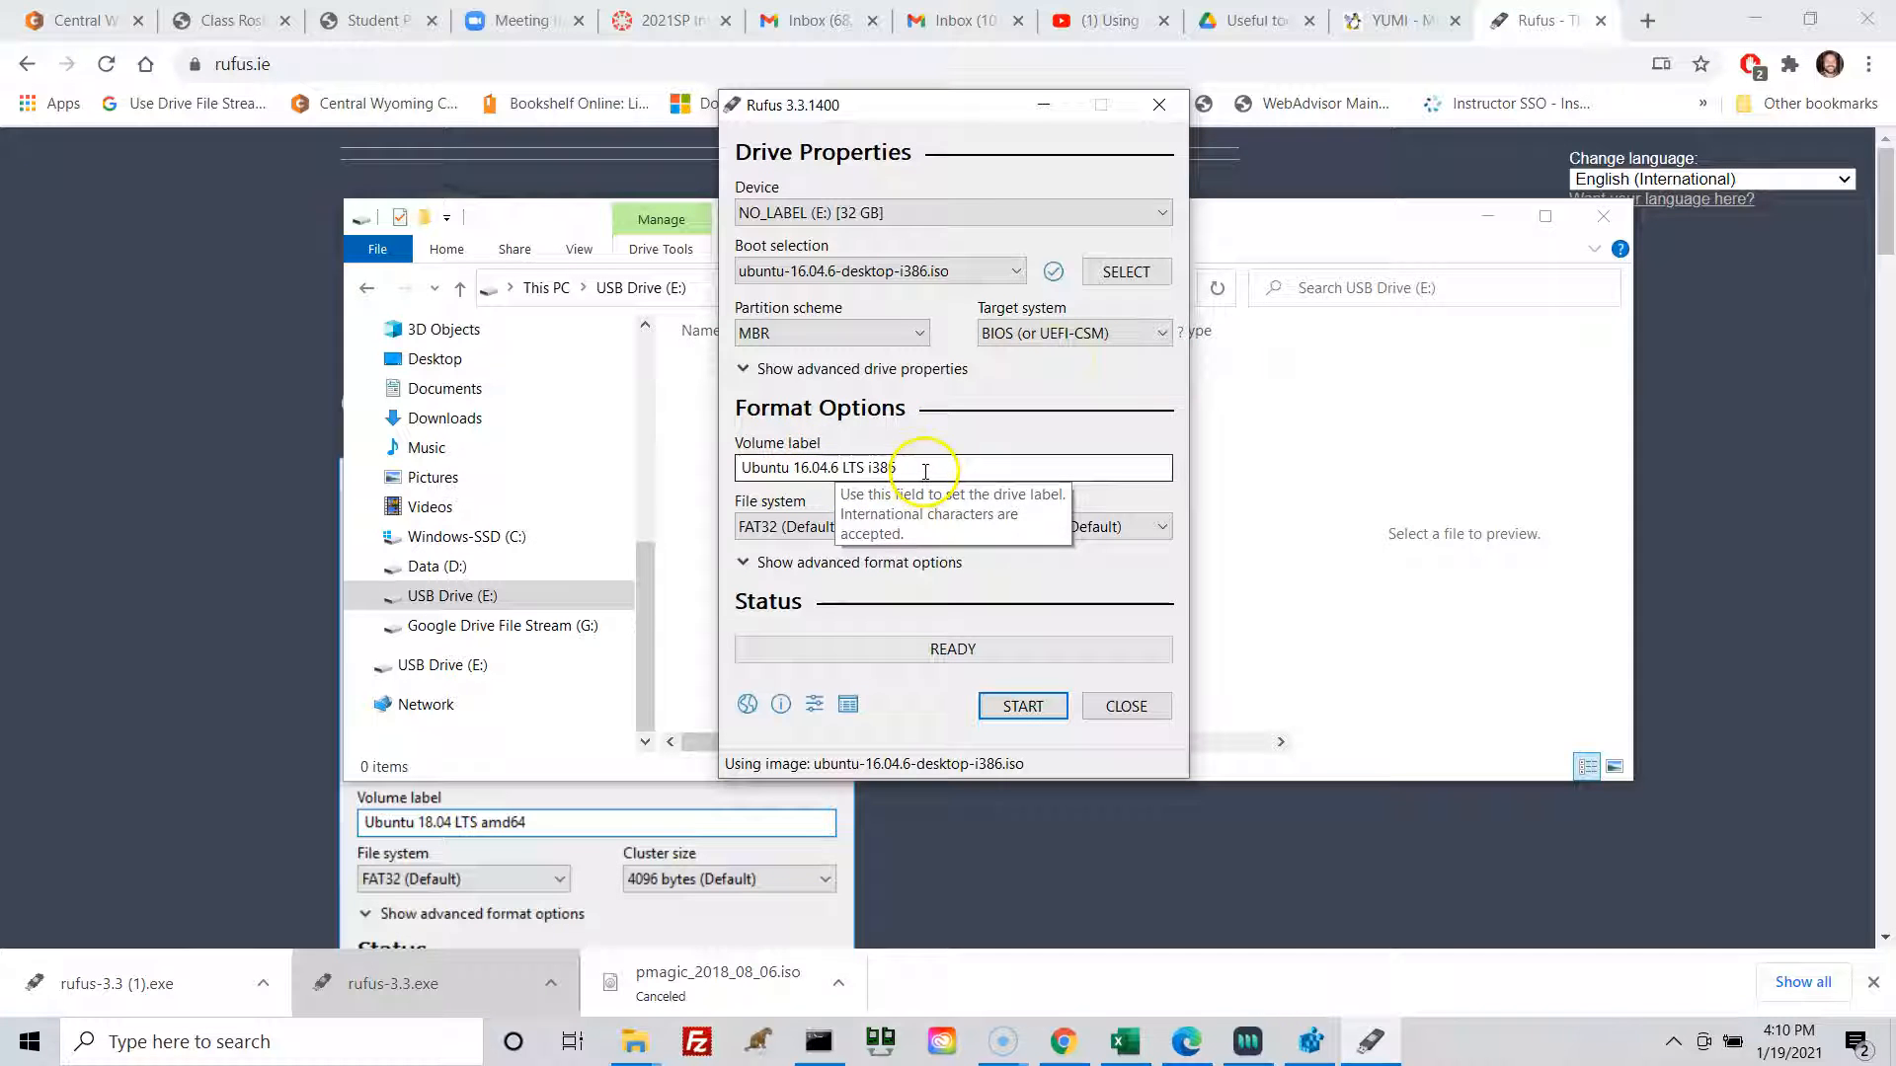
pyautogui.moveTo(925, 471); pyautogui.dragTo(632, 439)
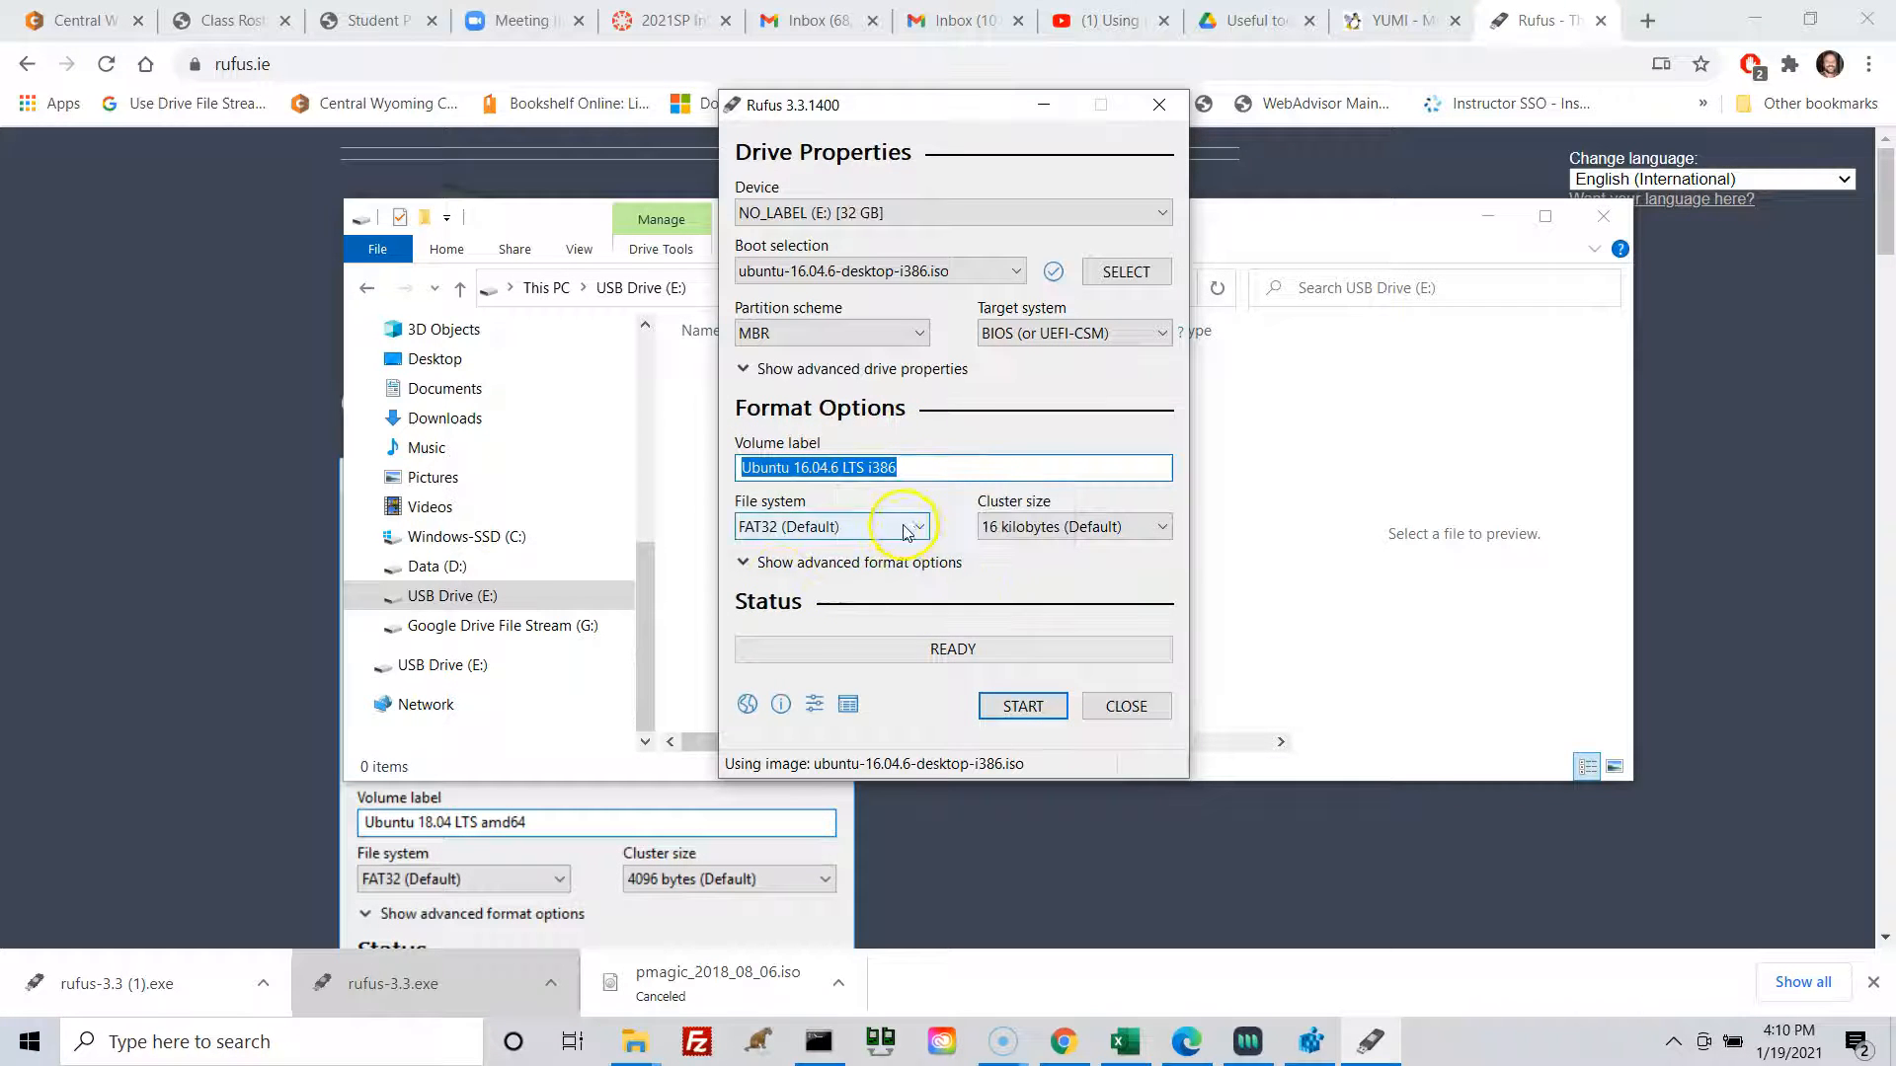
pyautogui.click(913, 531)
pyautogui.click(920, 533)
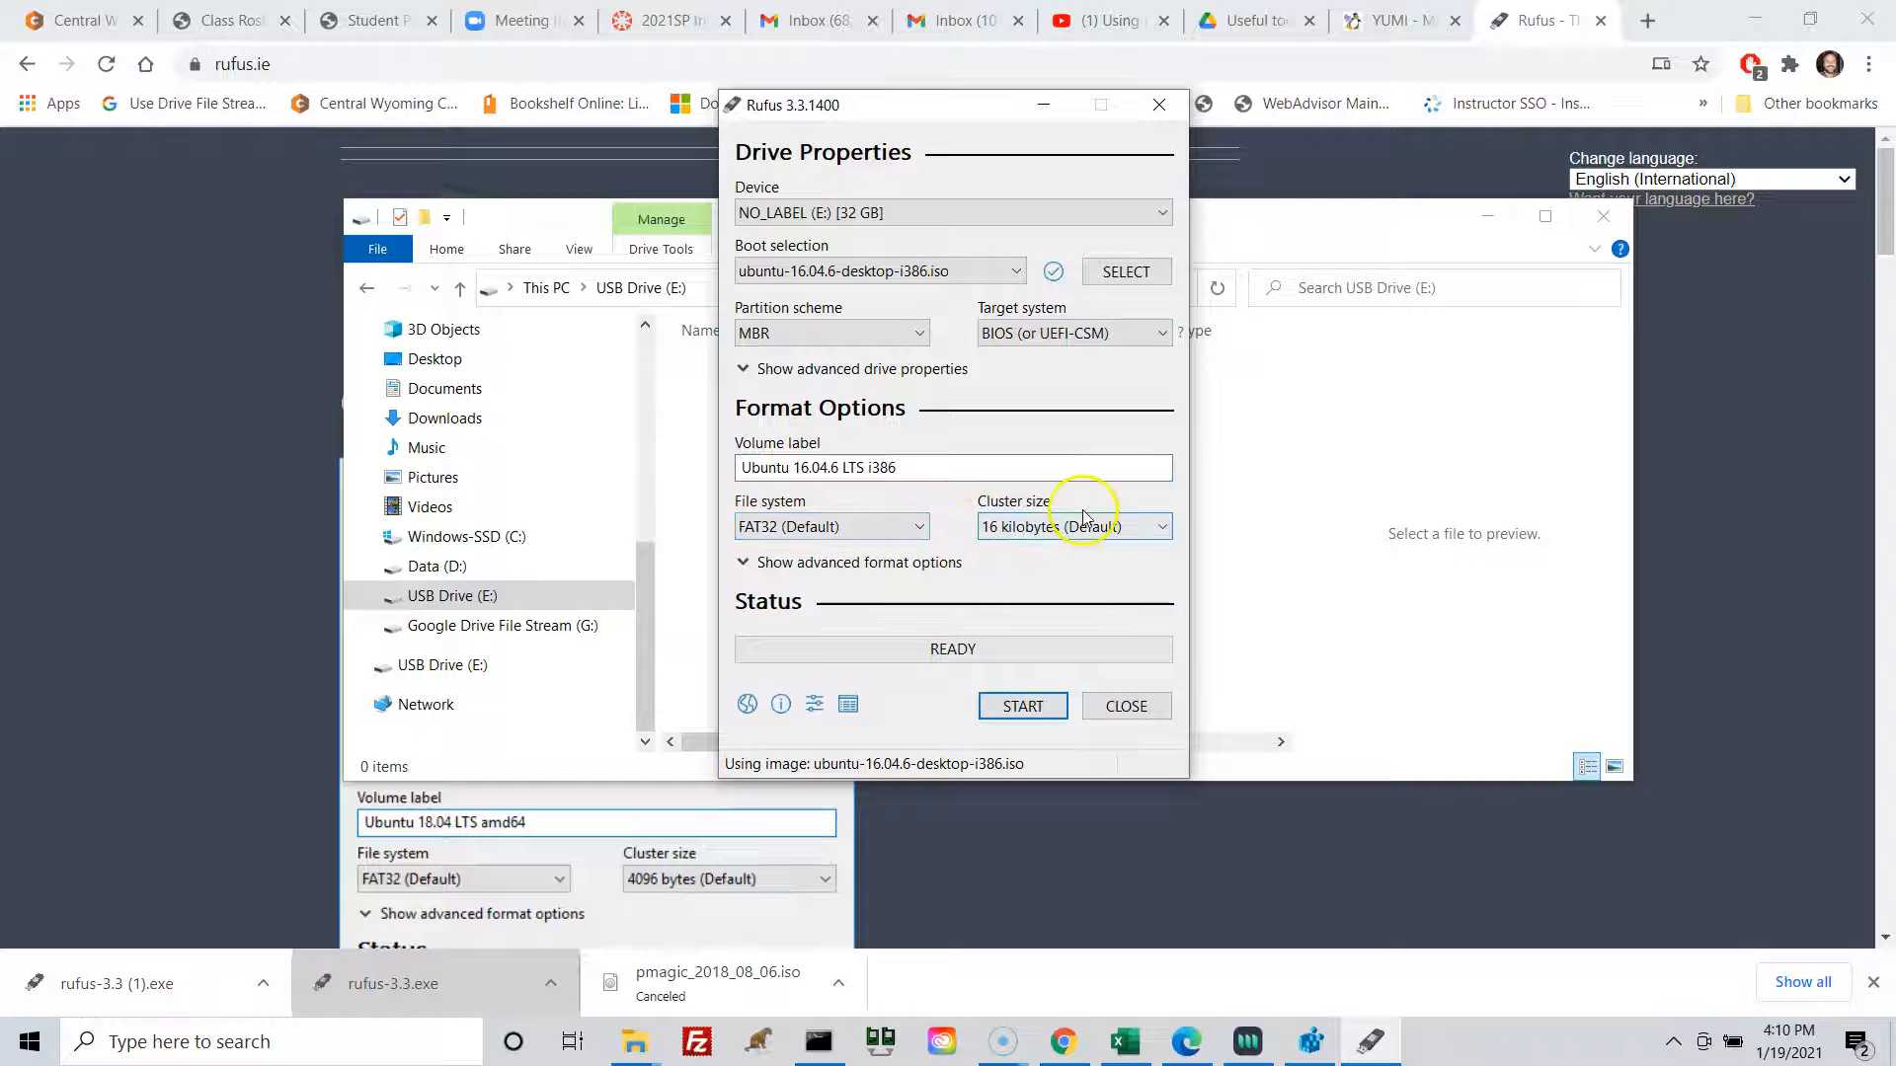
# Start writing the Ubuntu image to the USB drive, allowing the Syslinux download, using ISO Image mode and accepting erasure of all data
pyautogui.click(1128, 529)
pyautogui.click(1127, 528)
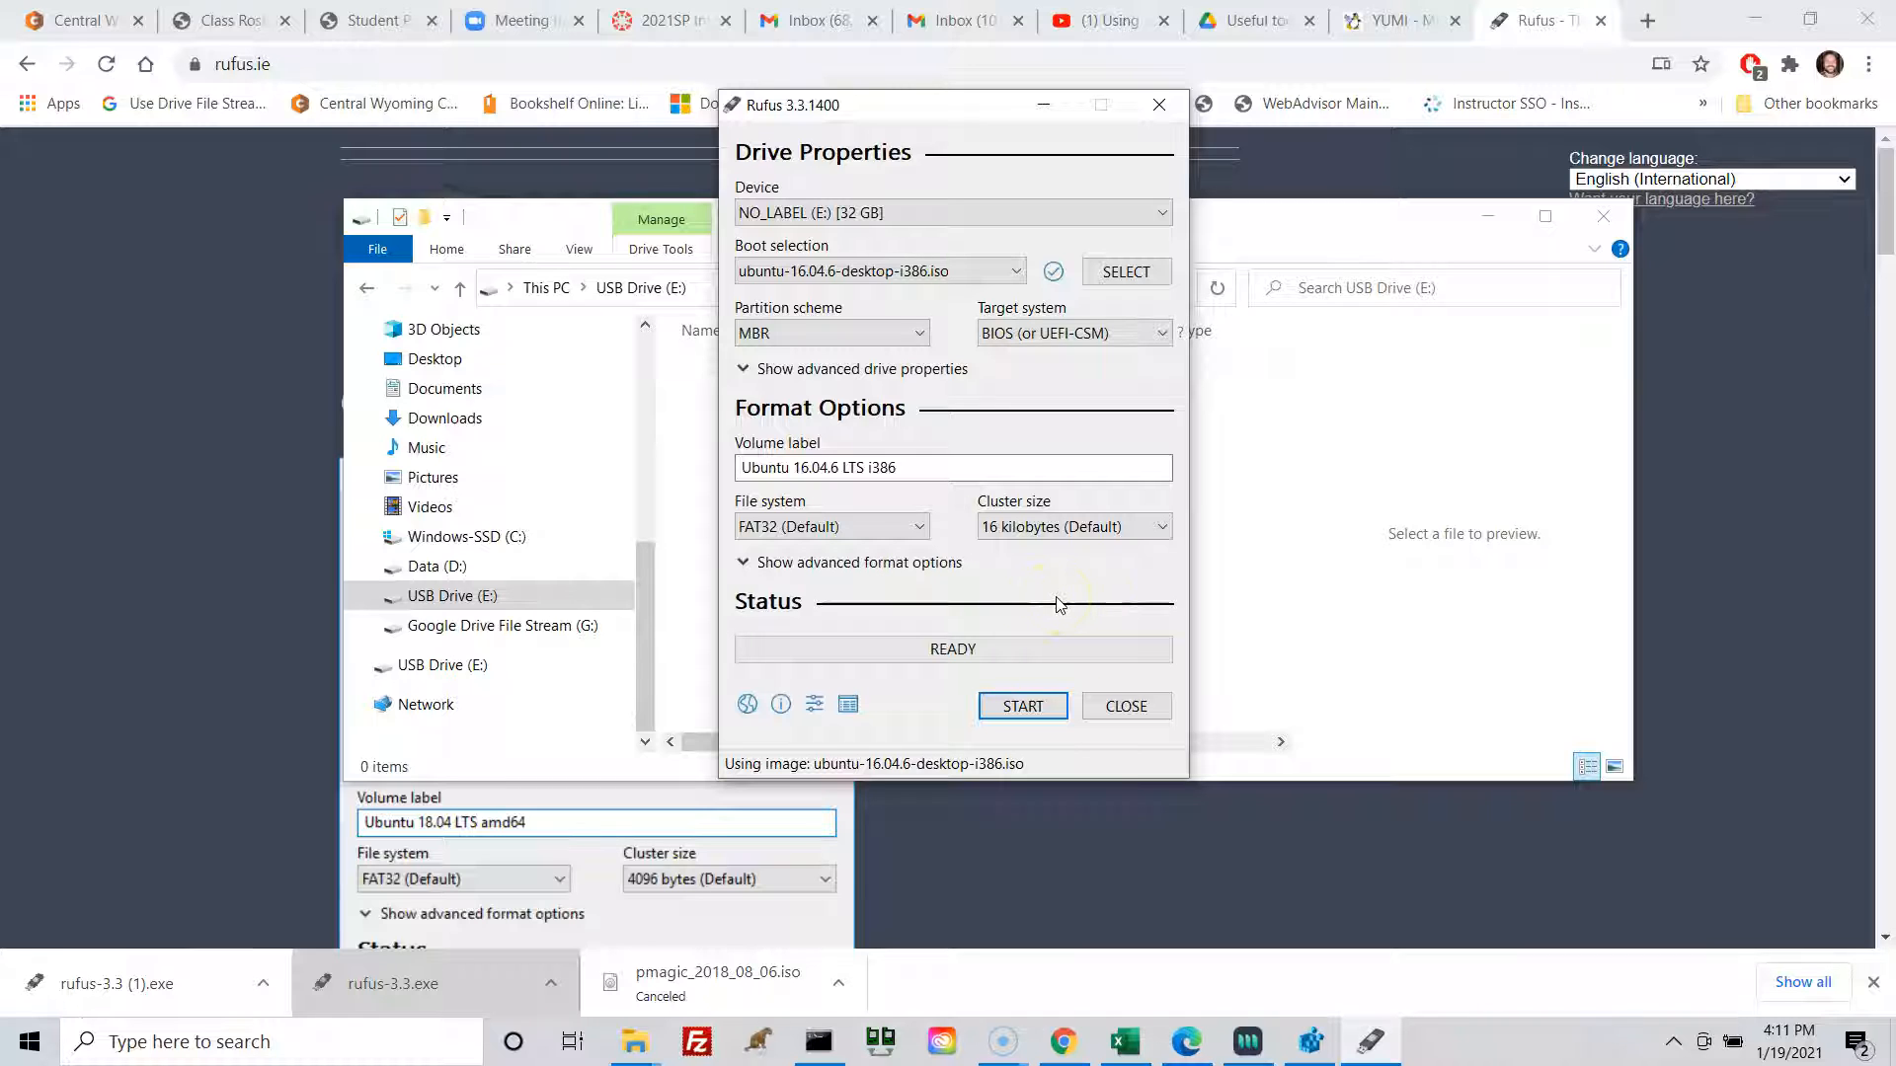
pyautogui.click(1022, 707)
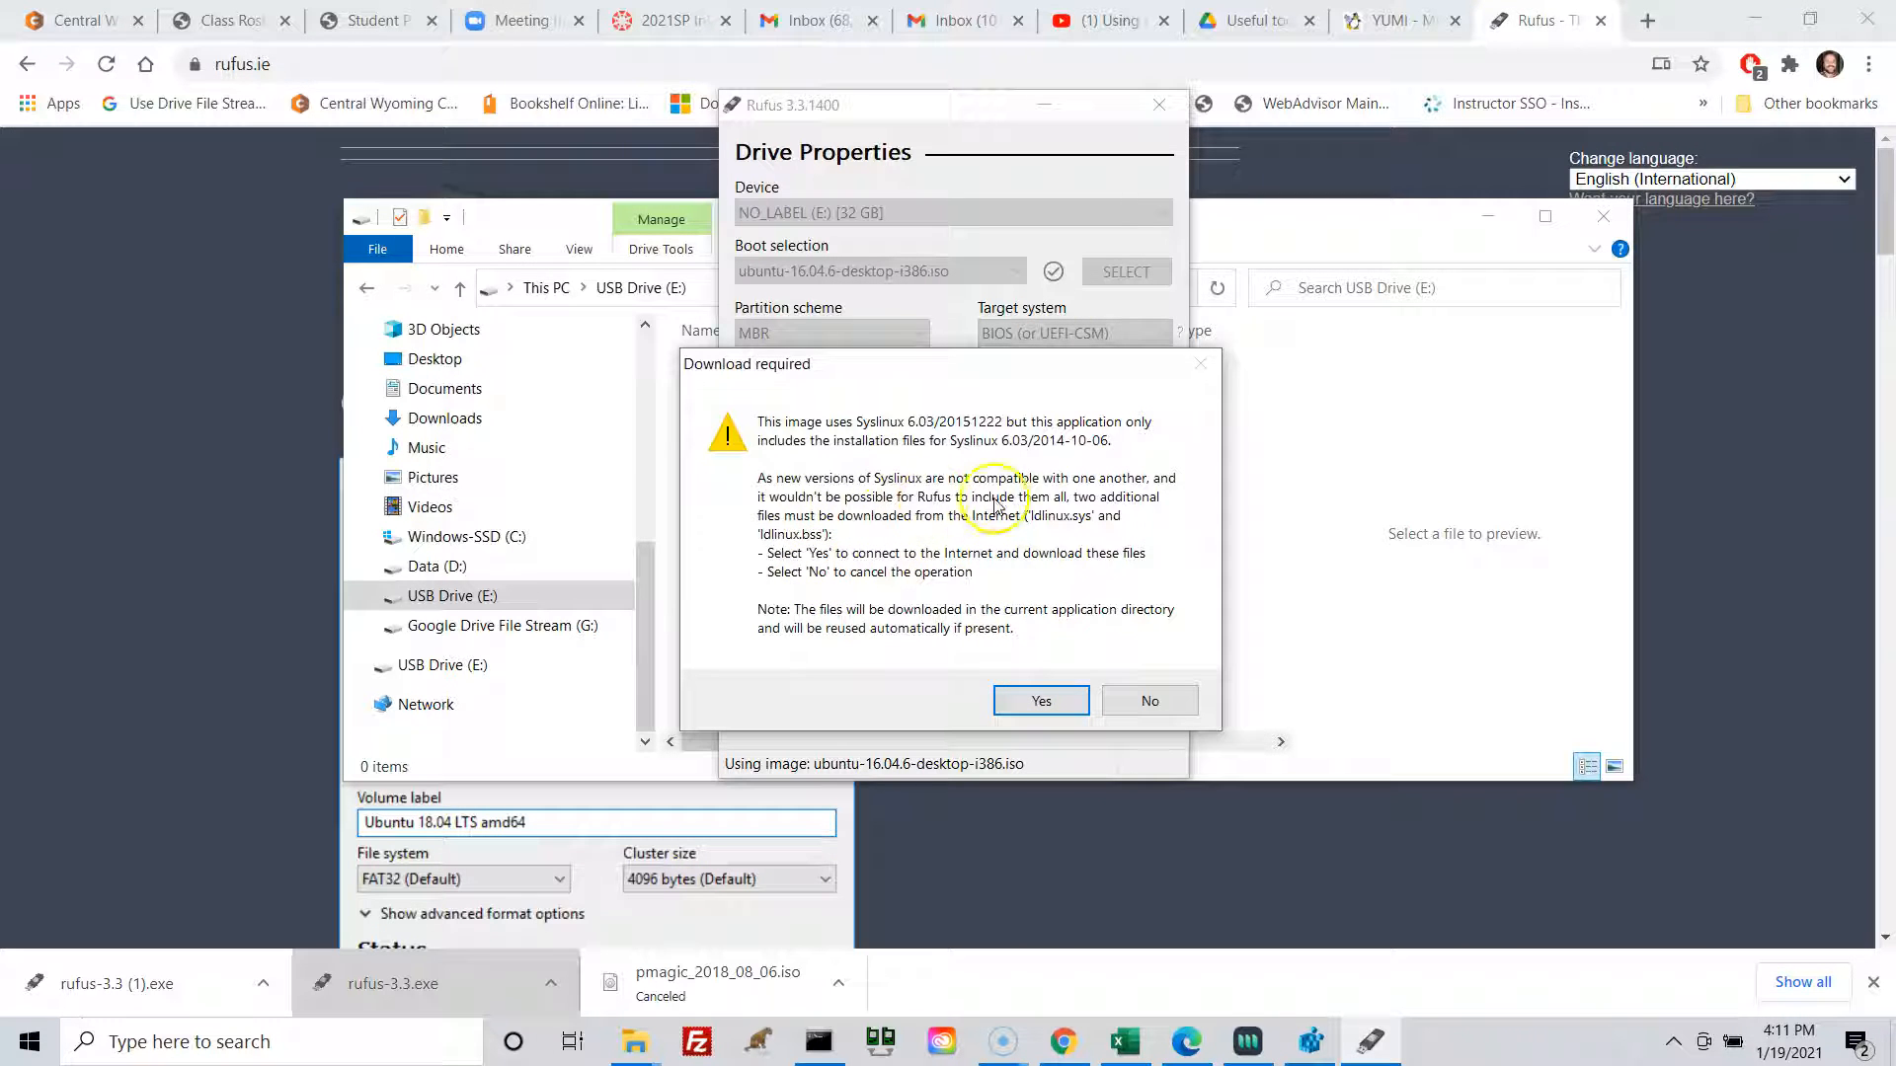
pyautogui.click(1034, 698)
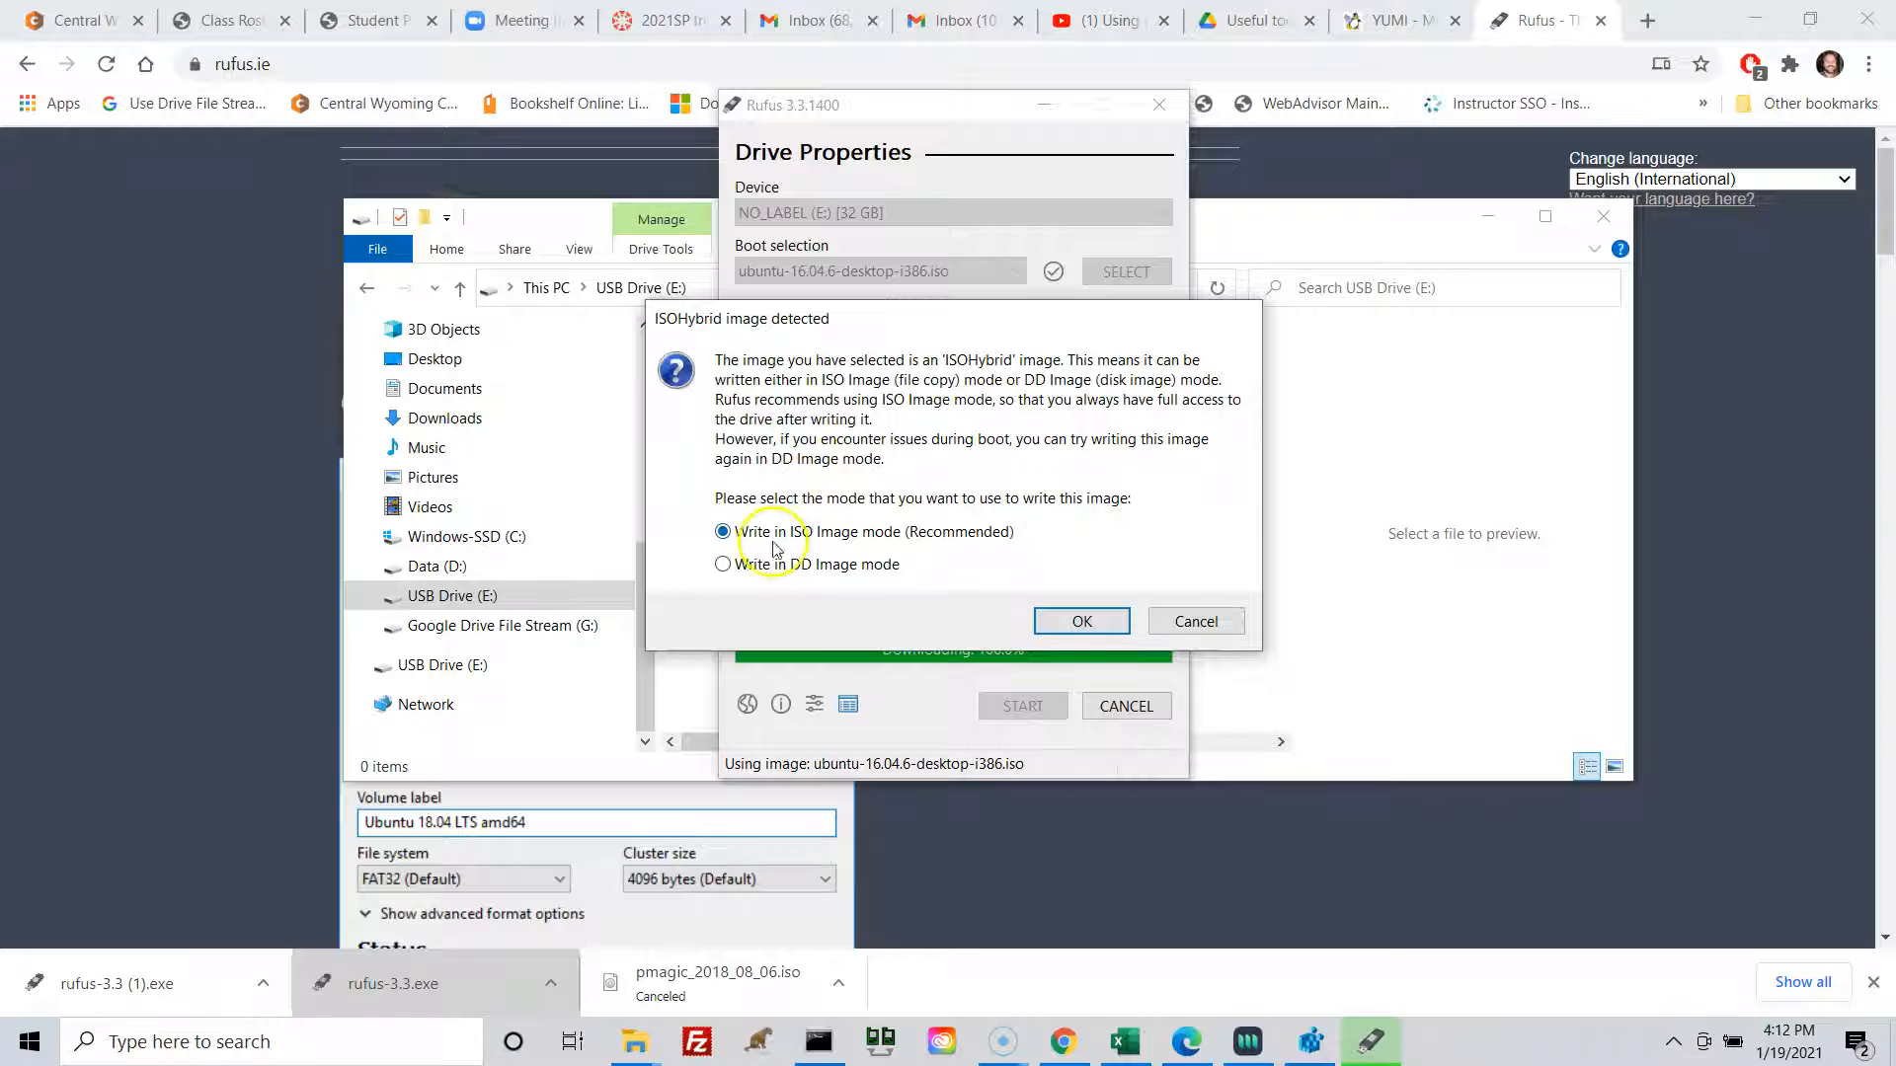
pyautogui.click(1055, 622)
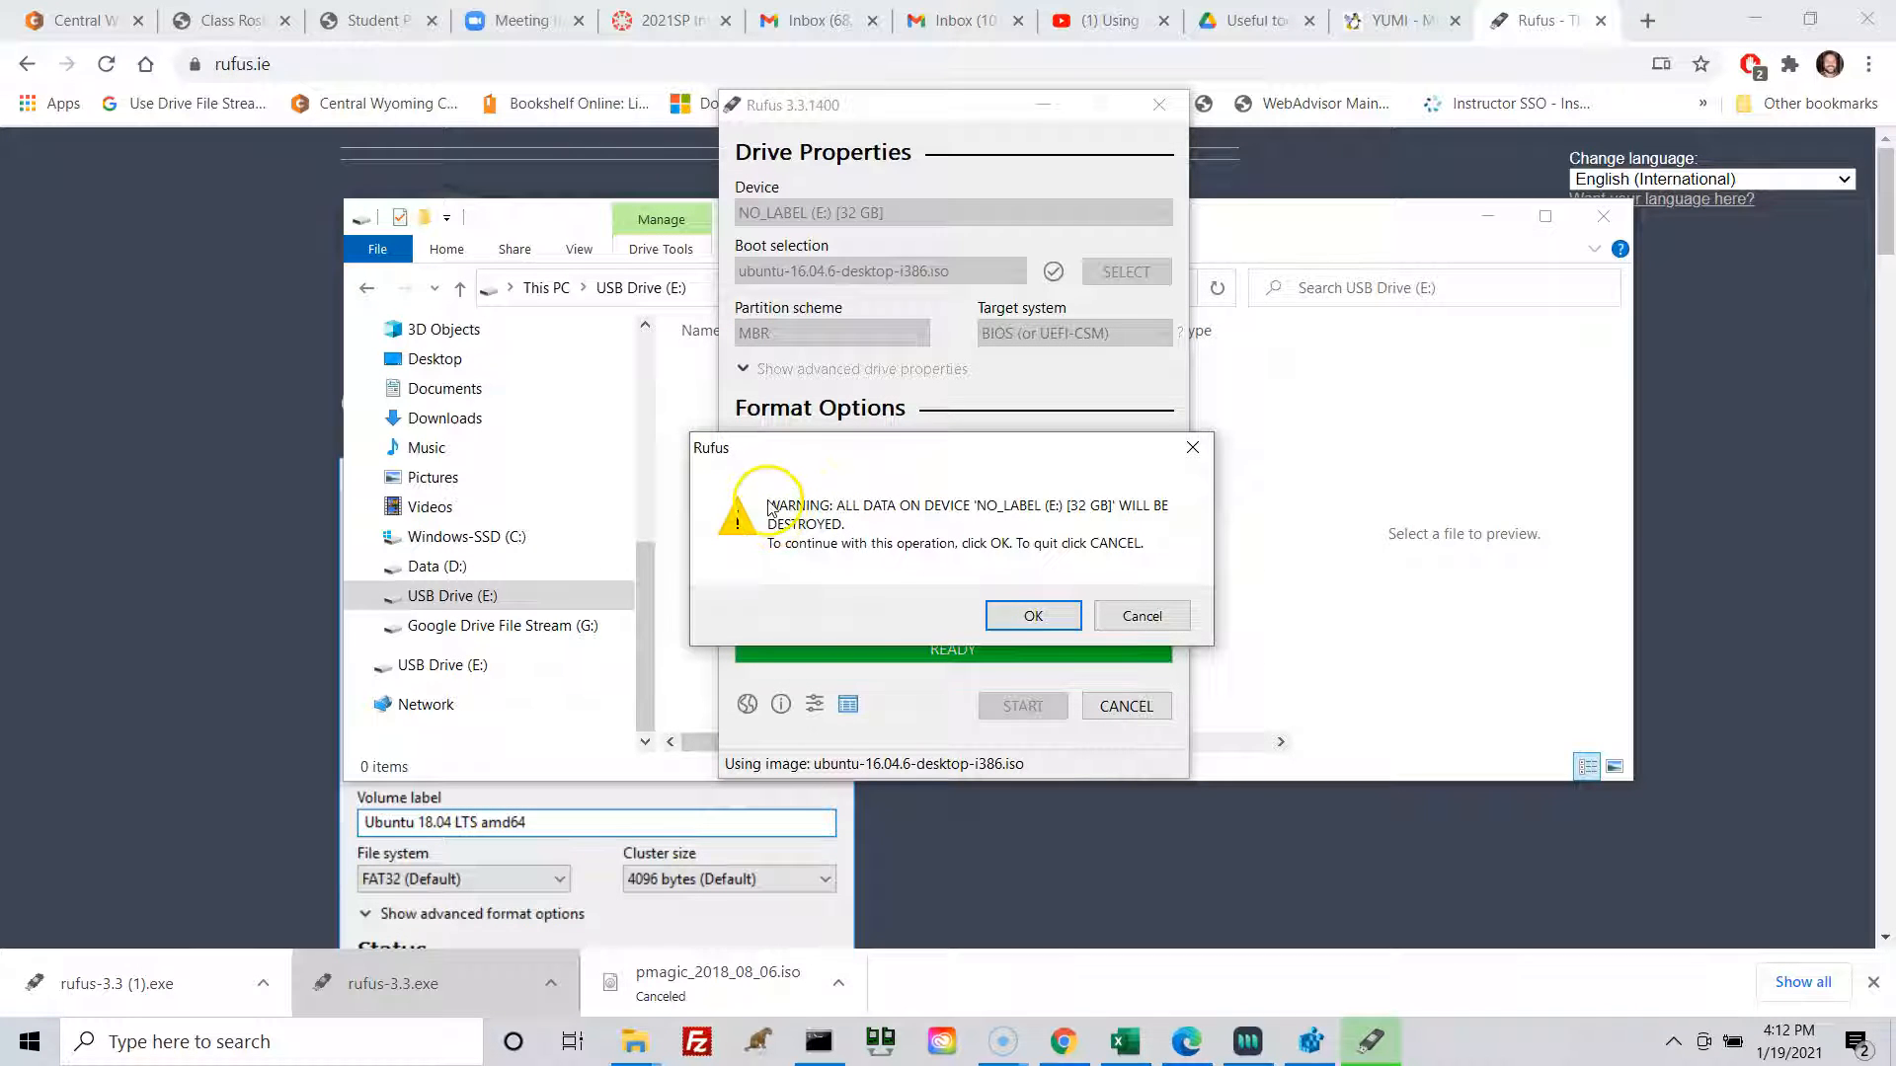
pyautogui.press('ctrl')
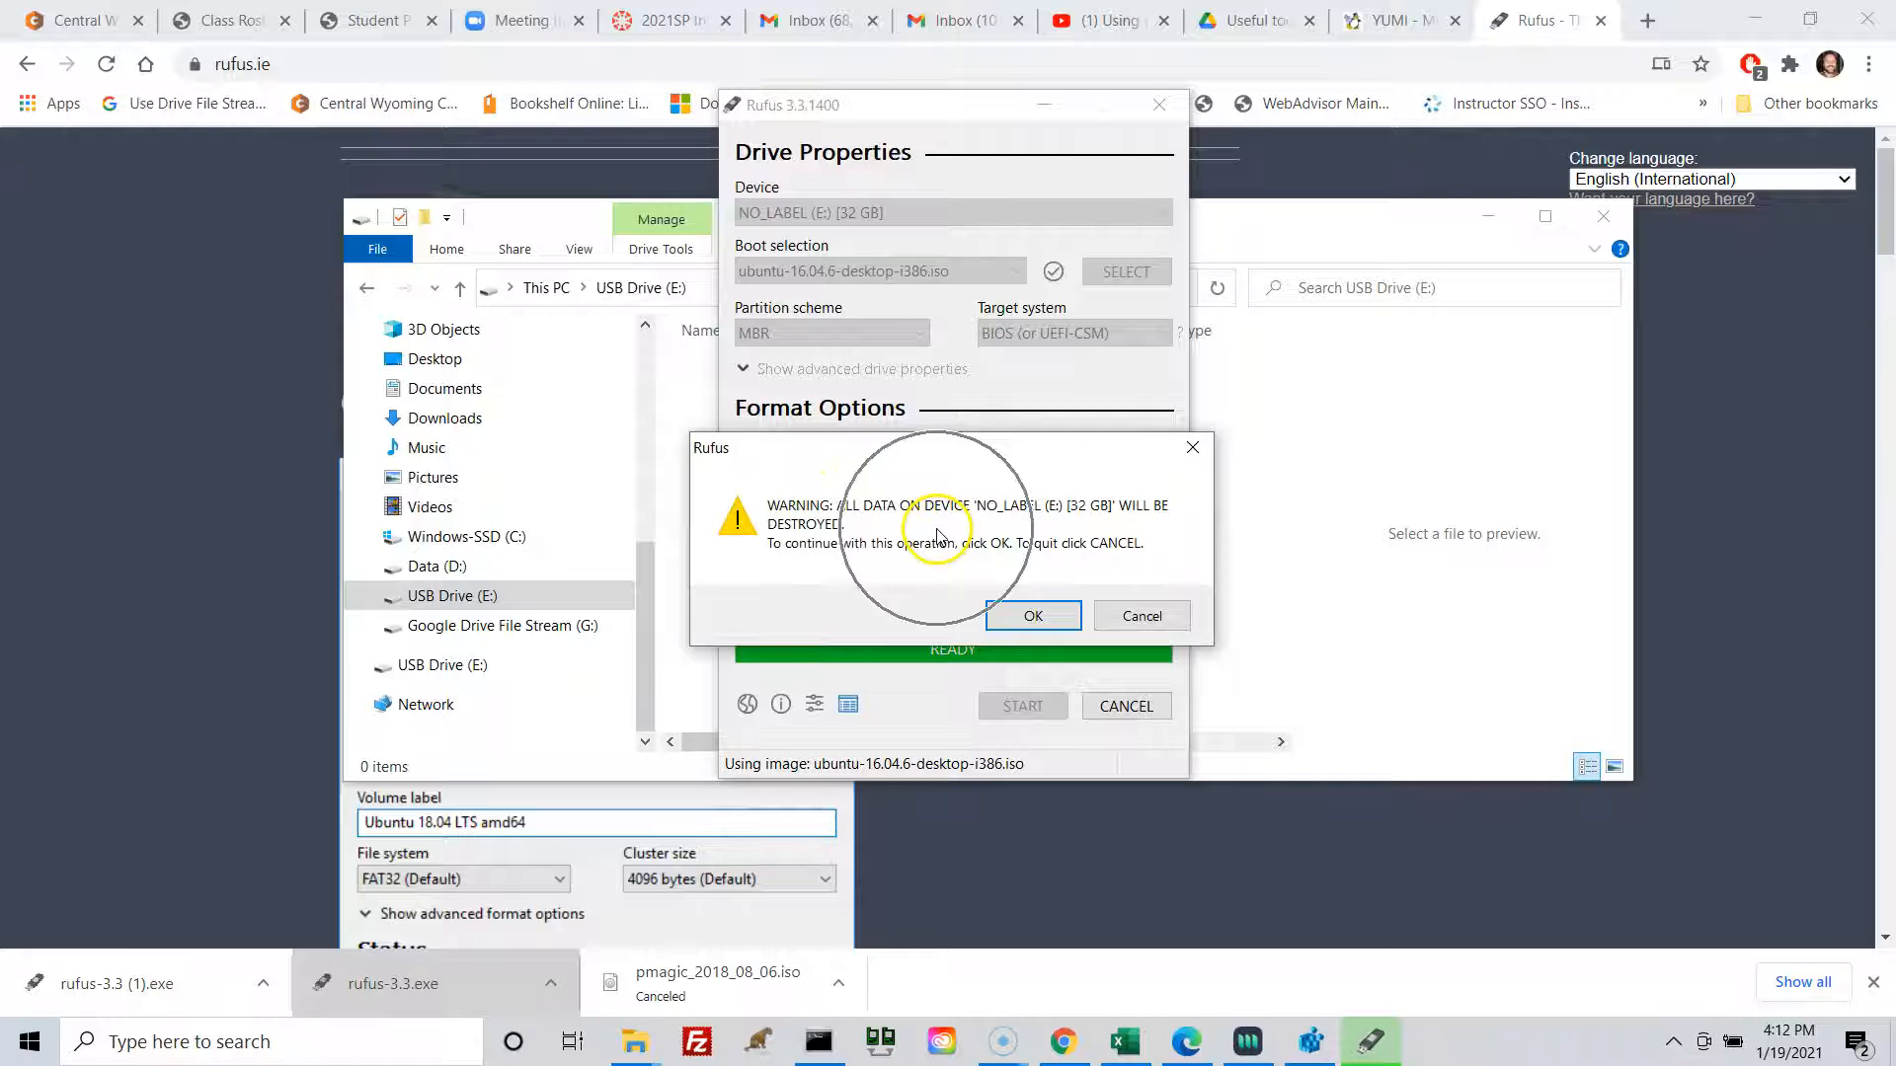
pyautogui.click(1019, 628)
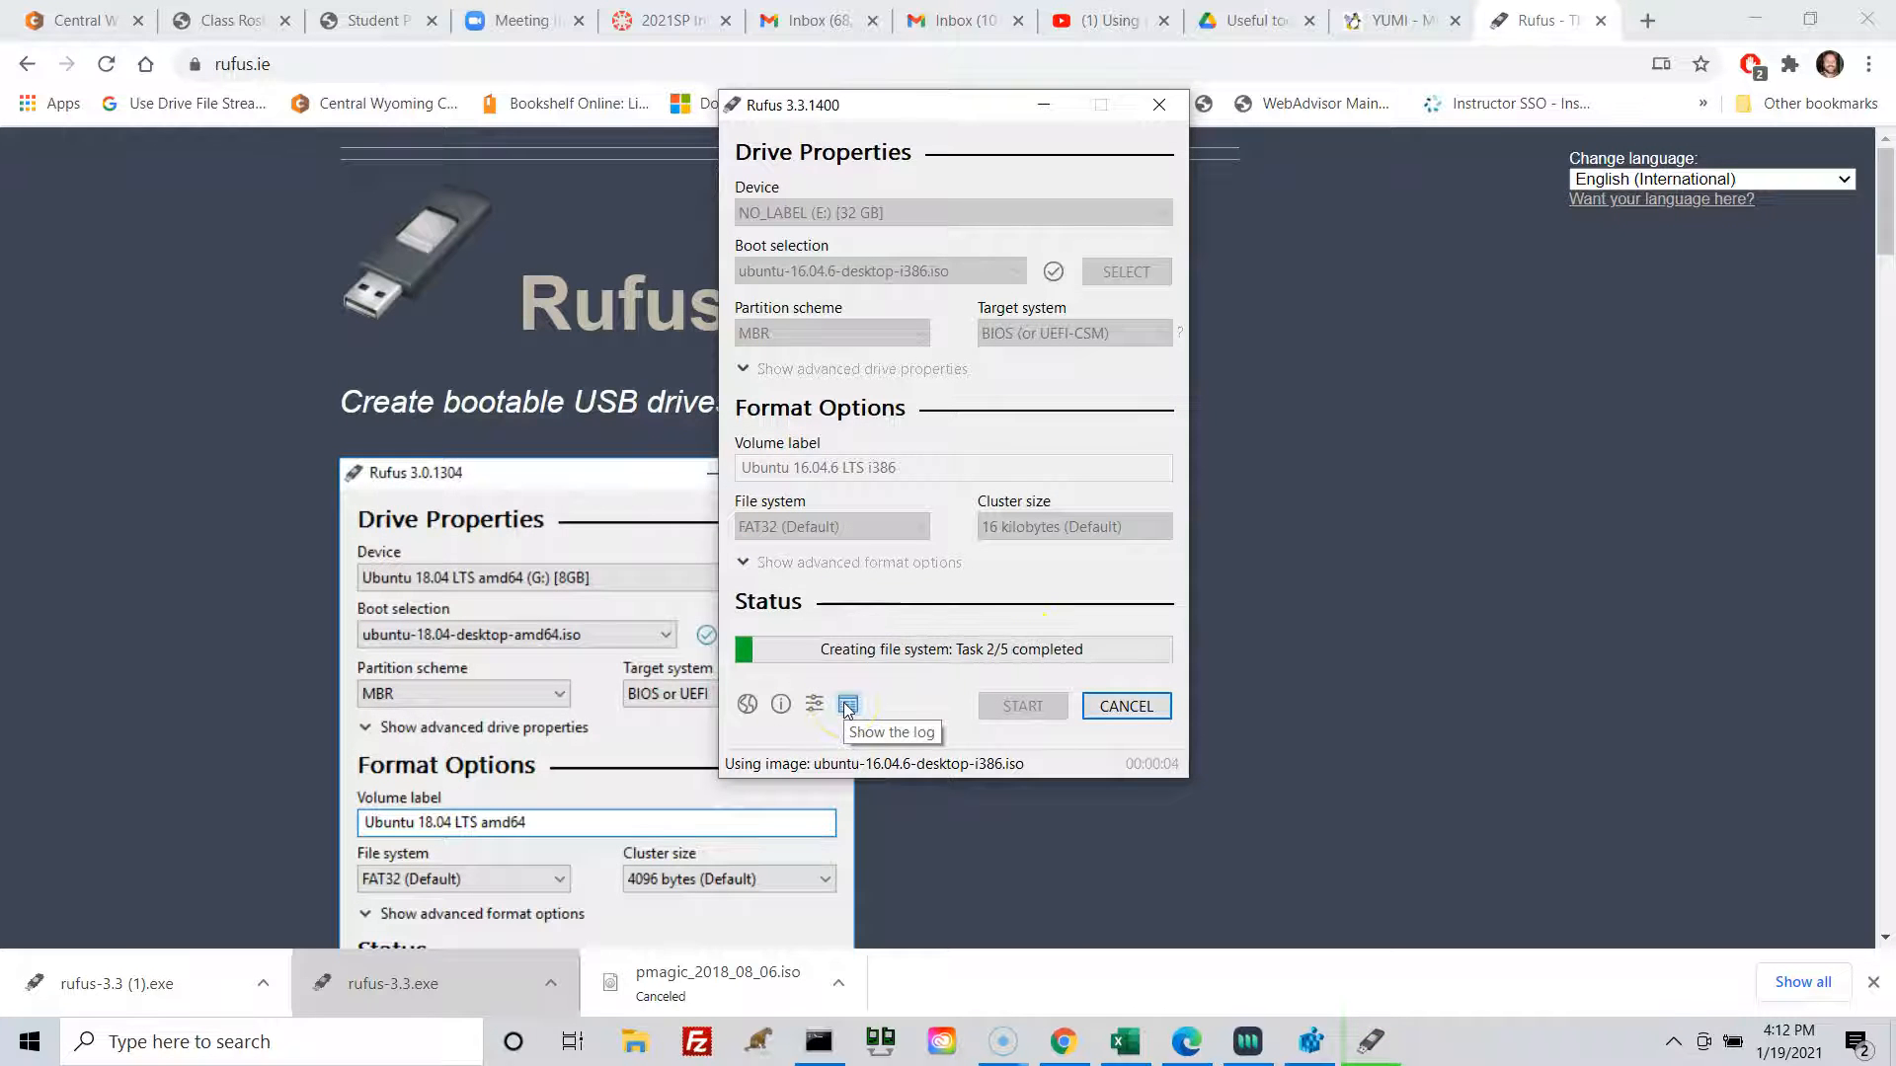
# Show the Rufus log in front of the drive's folder window and highlight its file extraction entries
pyautogui.click(848, 705)
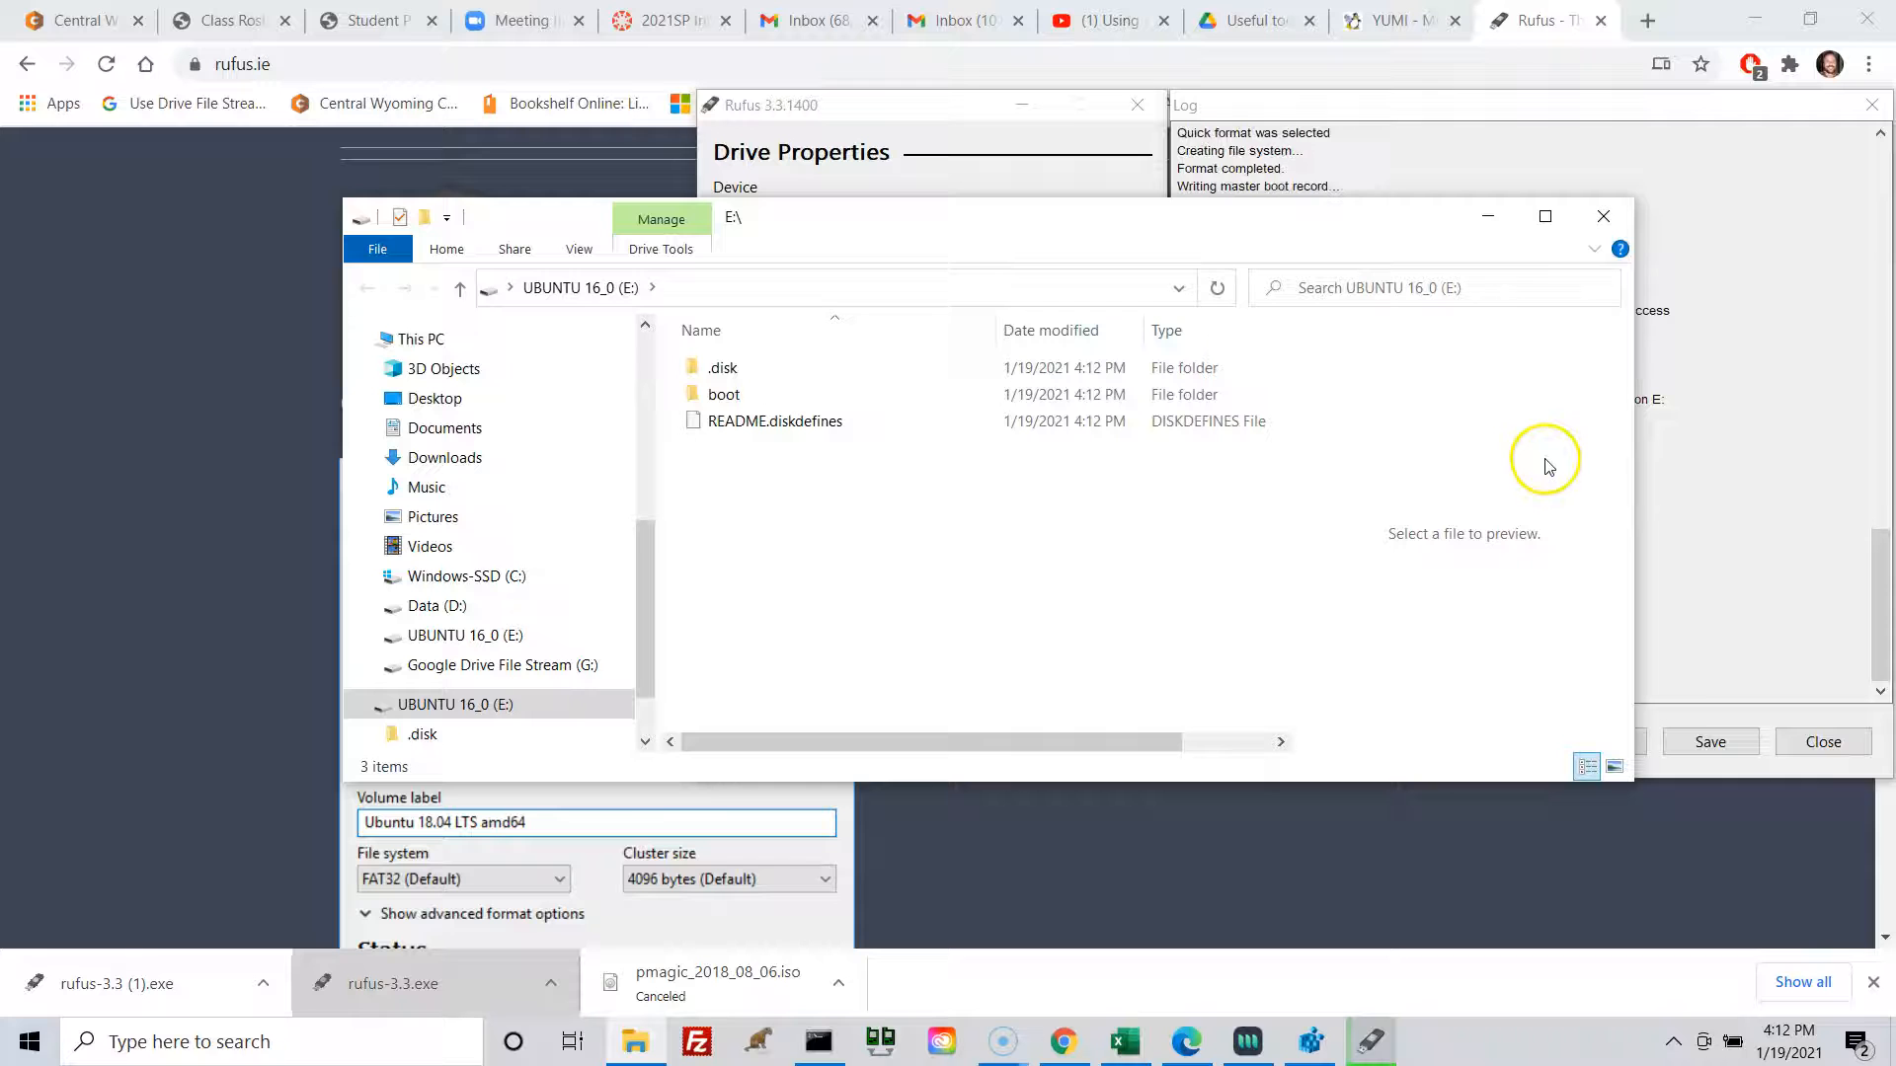
pyautogui.click(1387, 195)
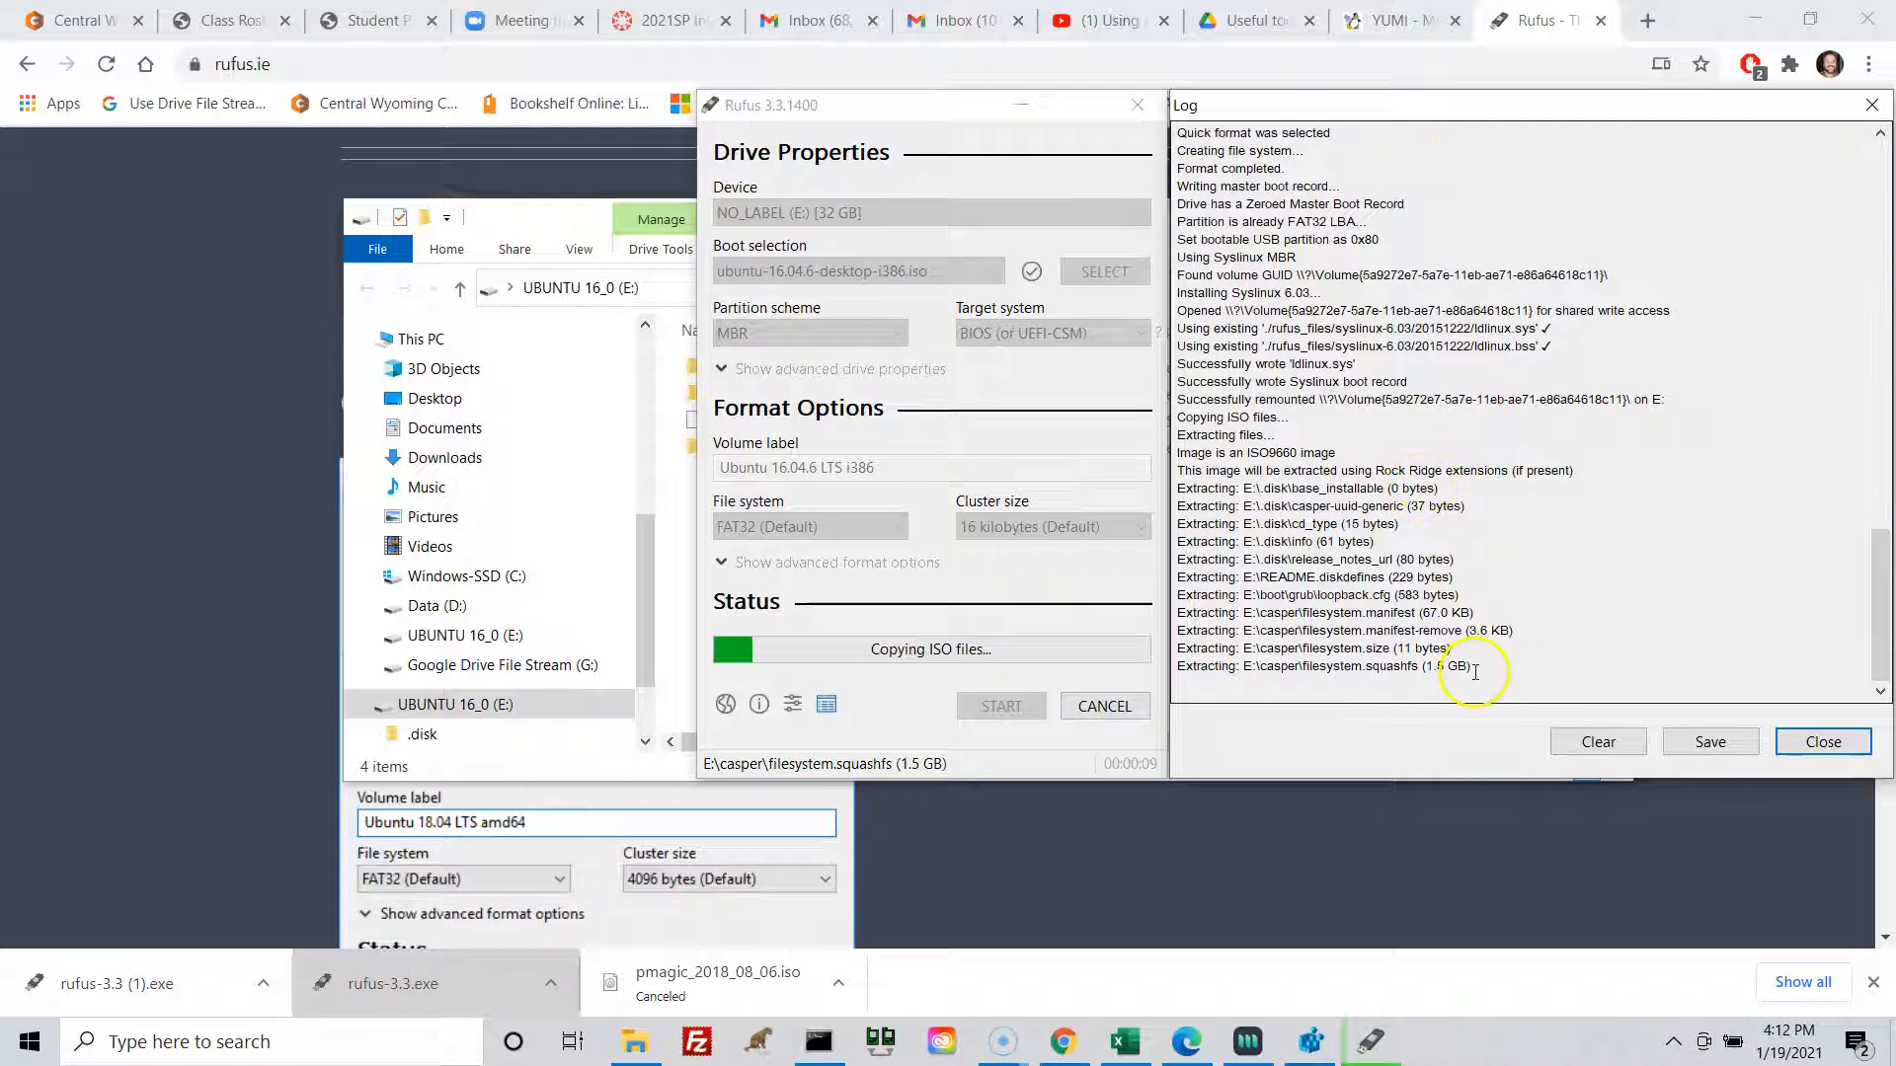
pyautogui.moveTo(1498, 664); pyautogui.dragTo(1493, 467)
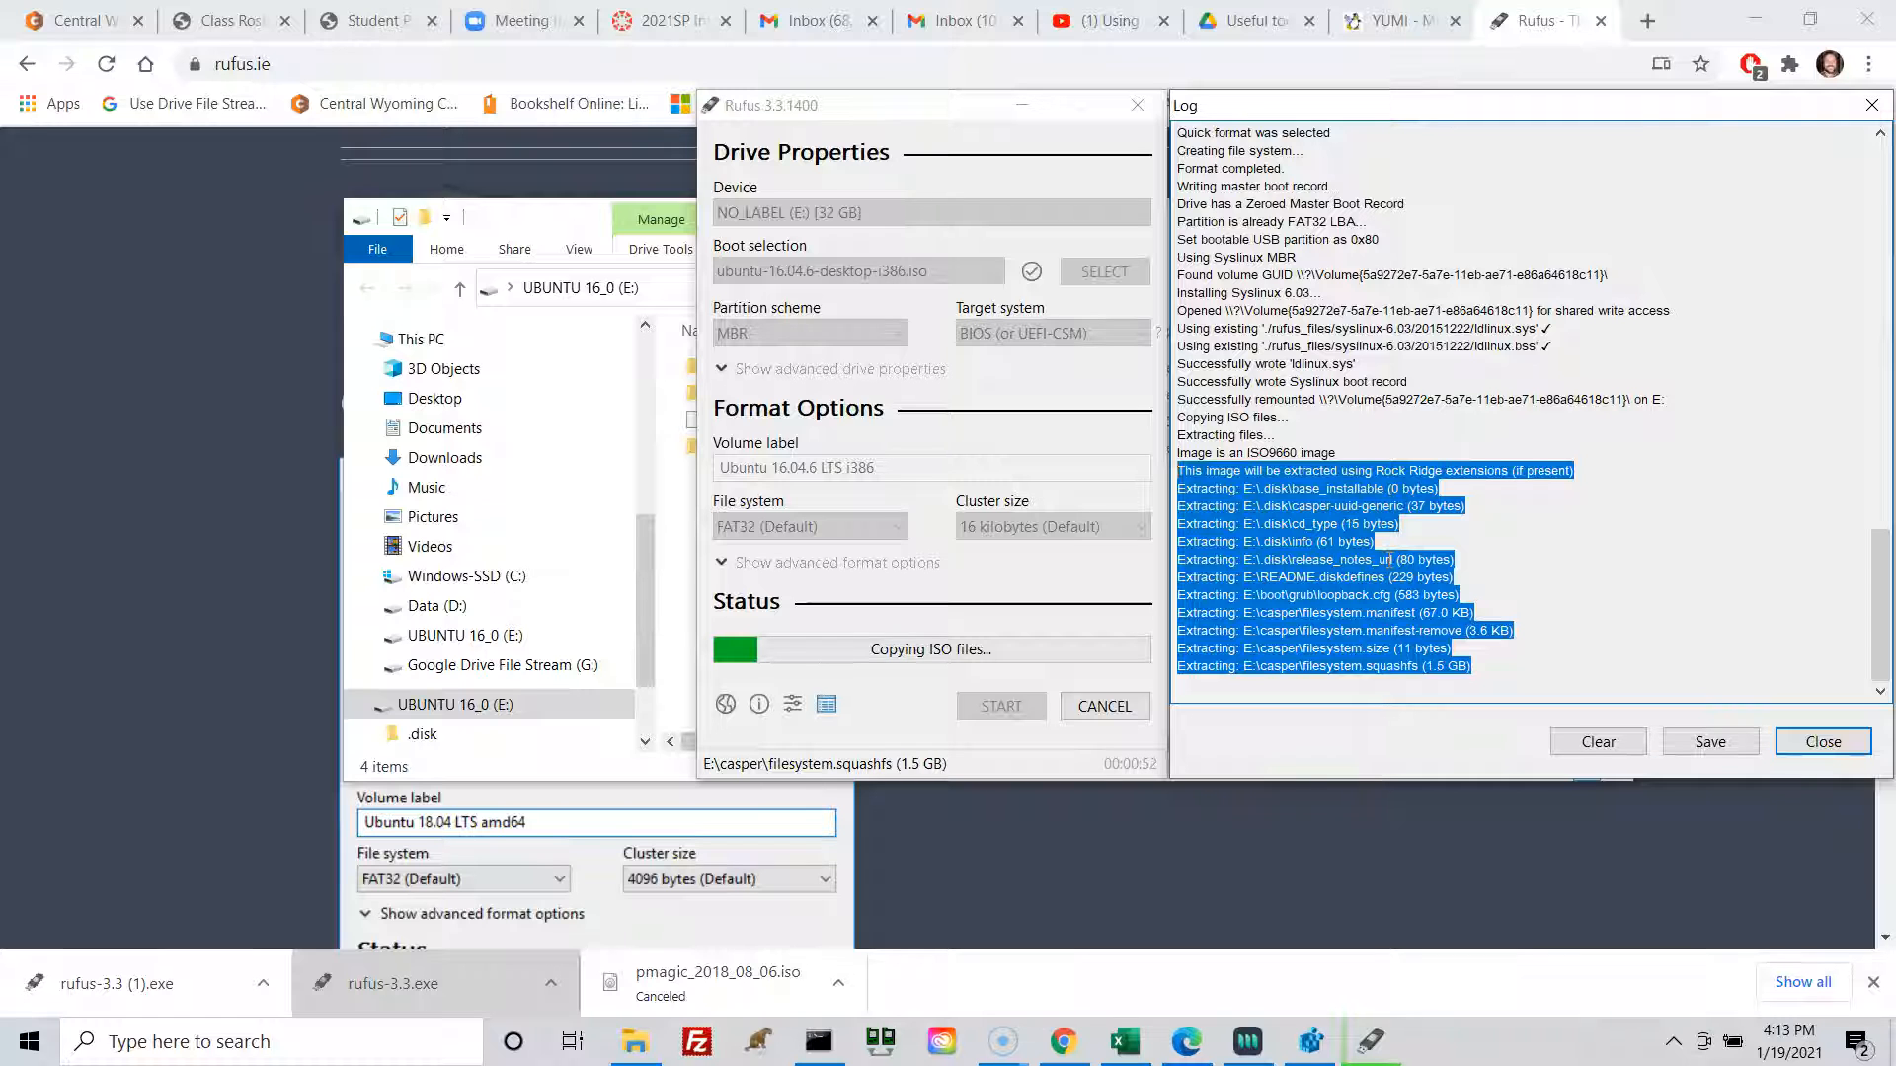
pyautogui.click(22, 1039)
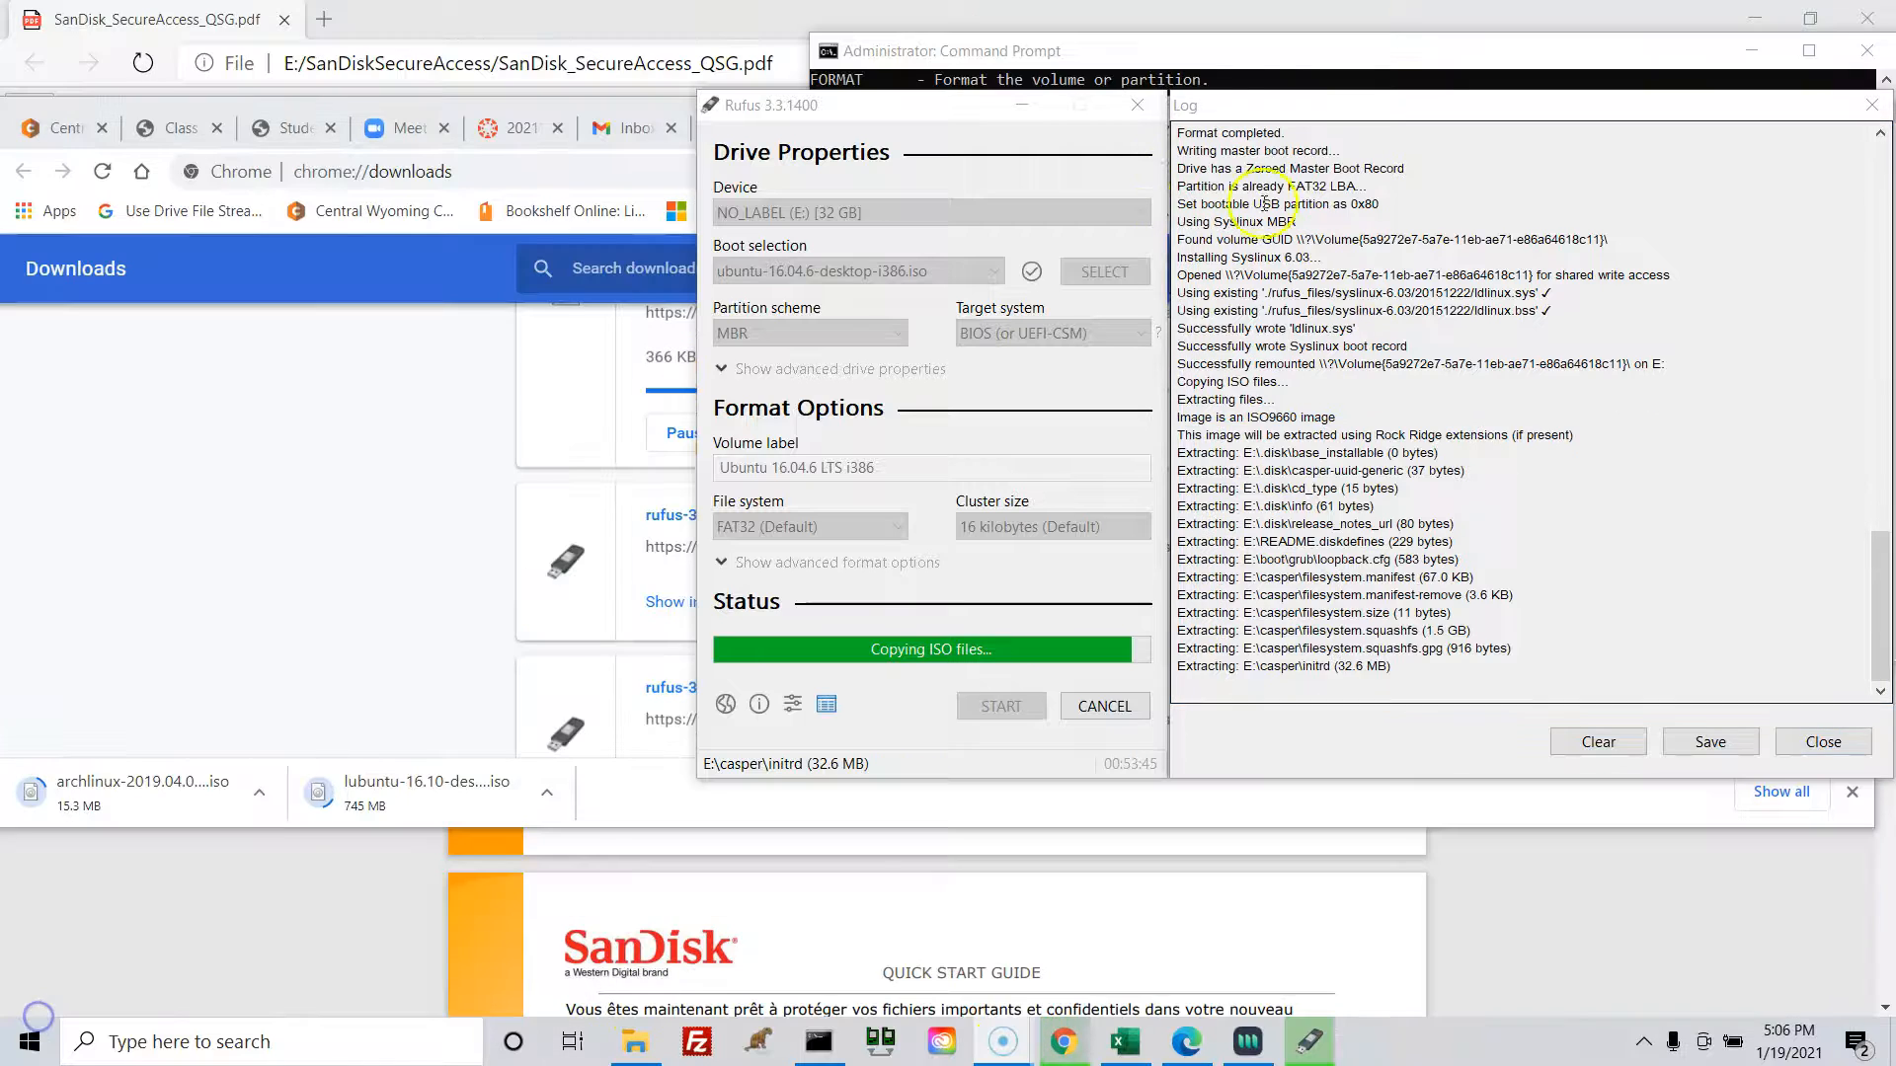
# Reposition the Rufus window and its log side by side, lower on the desktop
pyautogui.moveTo(928, 104); pyautogui.dragTo(825, 199)
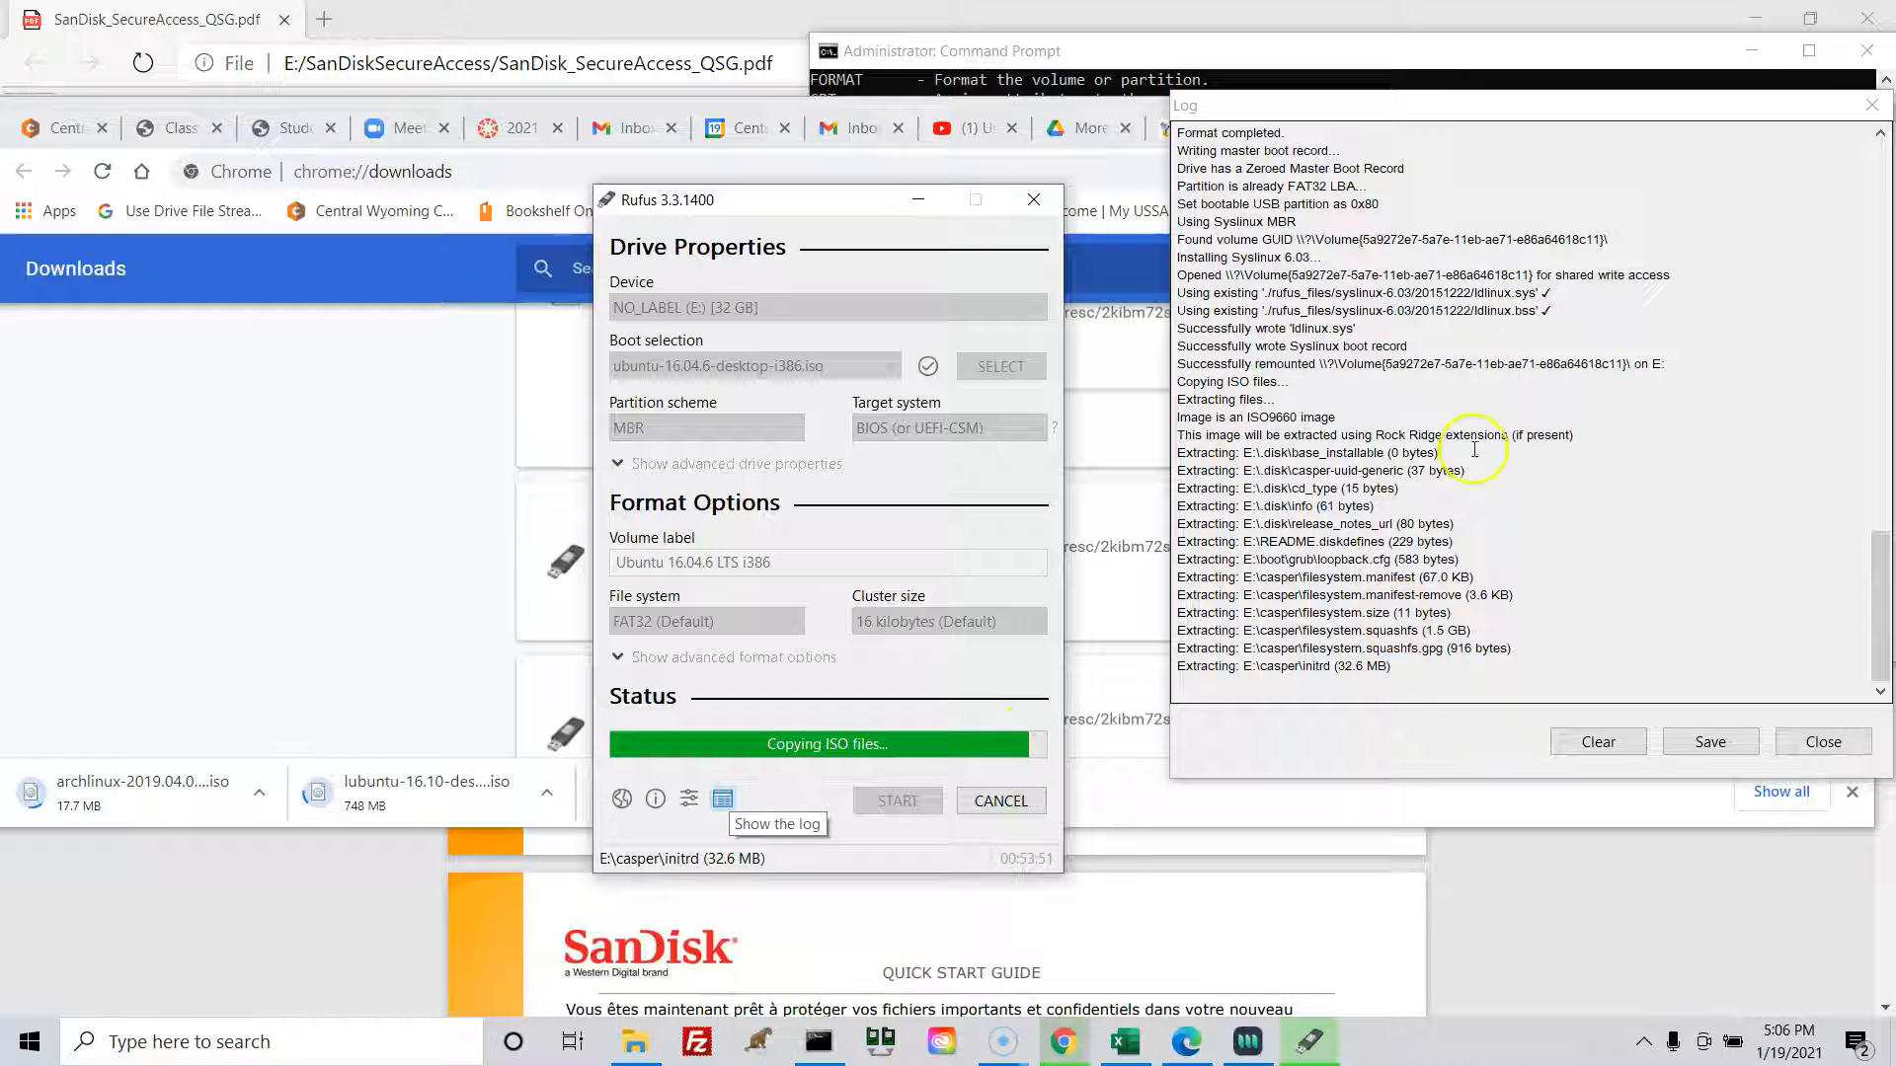
pyautogui.click(1394, 116)
pyautogui.moveTo(1395, 116); pyautogui.dragTo(1295, 232)
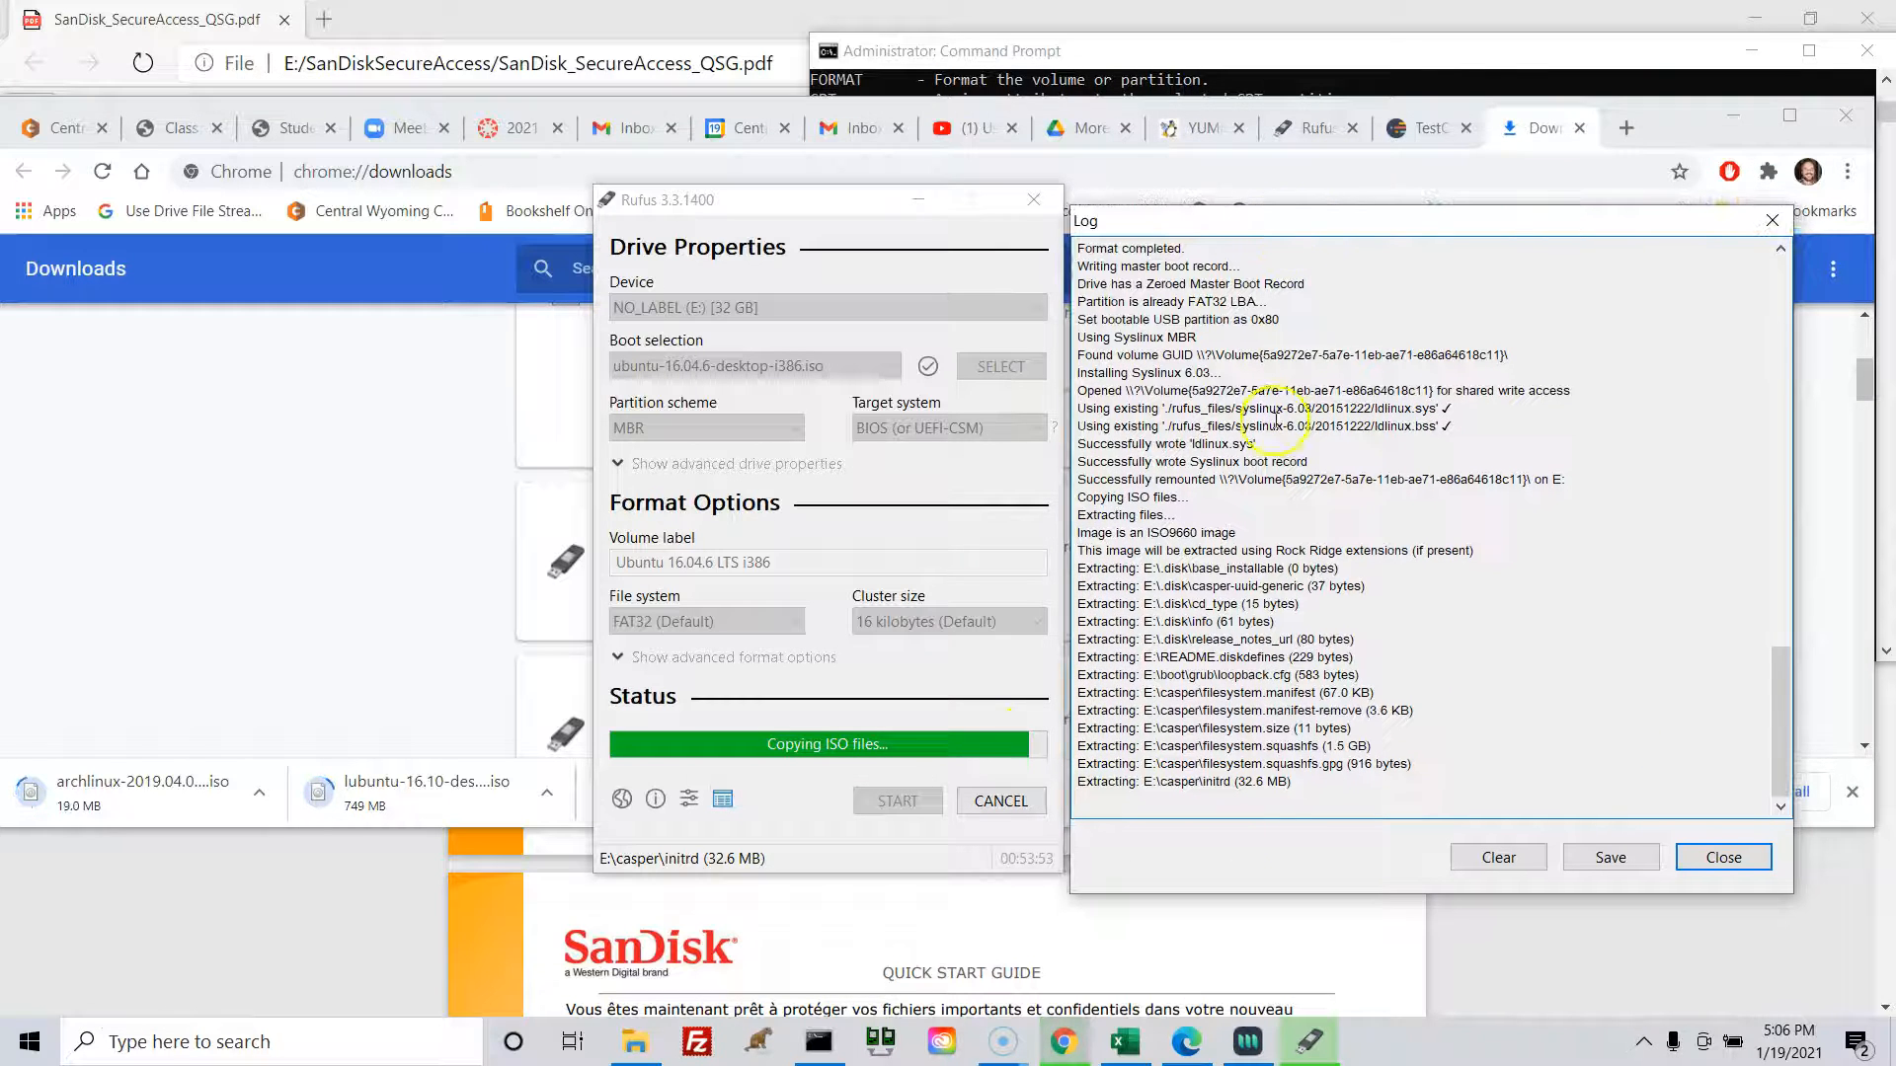
# Examine the extraction entries in the log and highlight them up to the Rock Ridge line while the ISO files are copied
pyautogui.moveTo(1338, 785); pyautogui.dragTo(1079, 746)
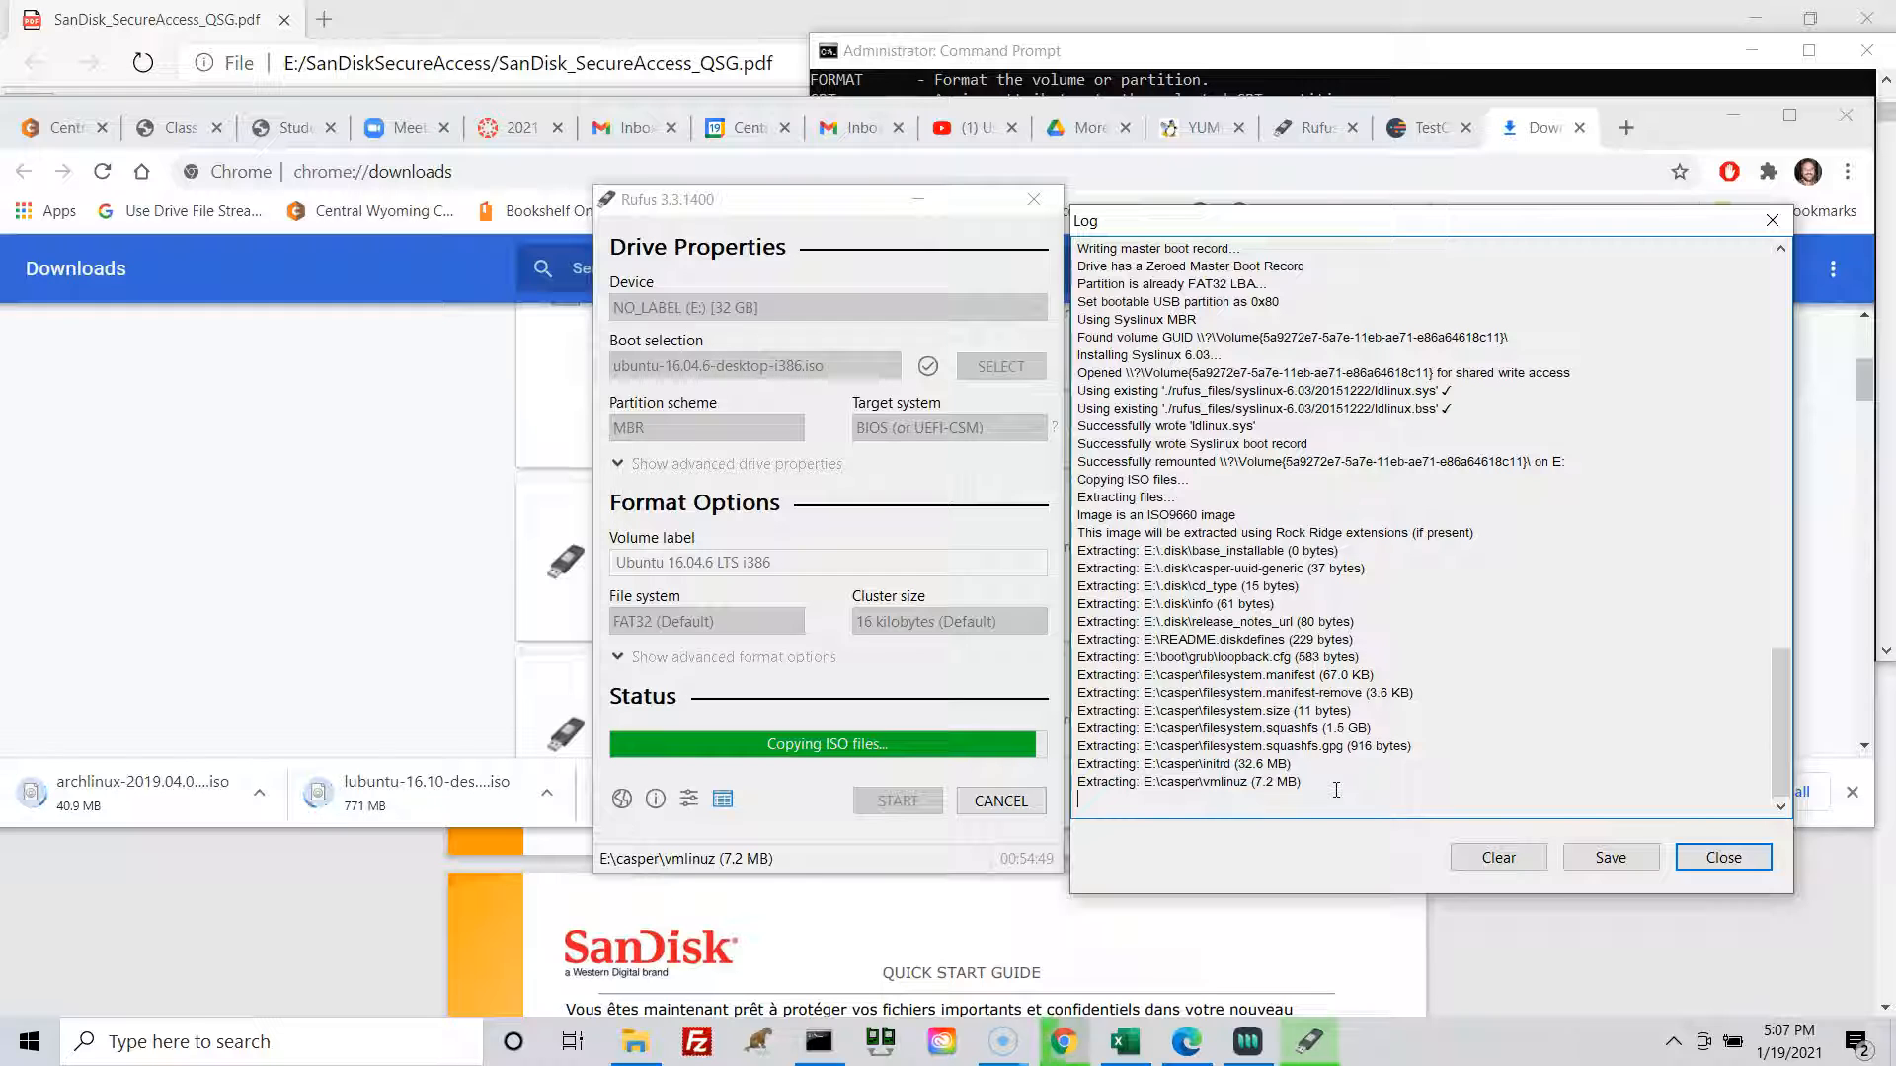
pyautogui.moveTo(1335, 790); pyautogui.dragTo(1020, 533)
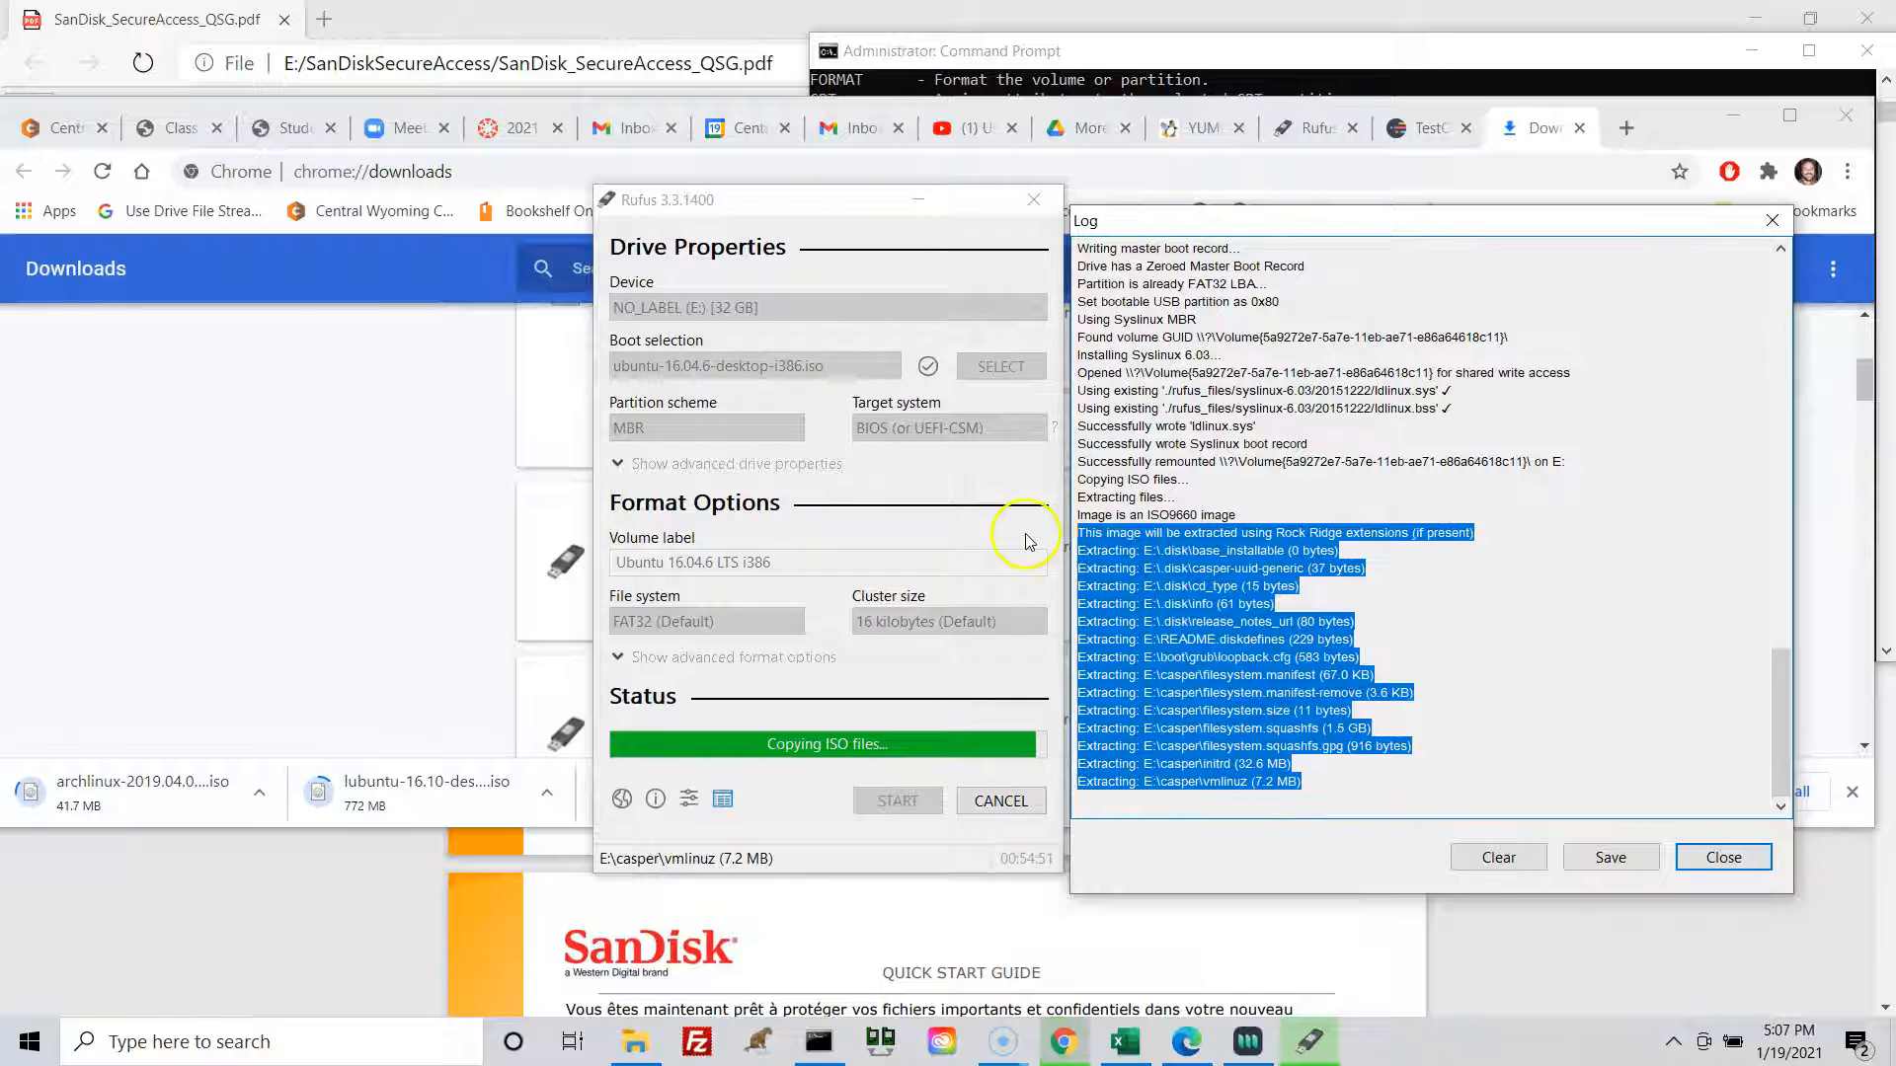
pyautogui.click(914, 808)
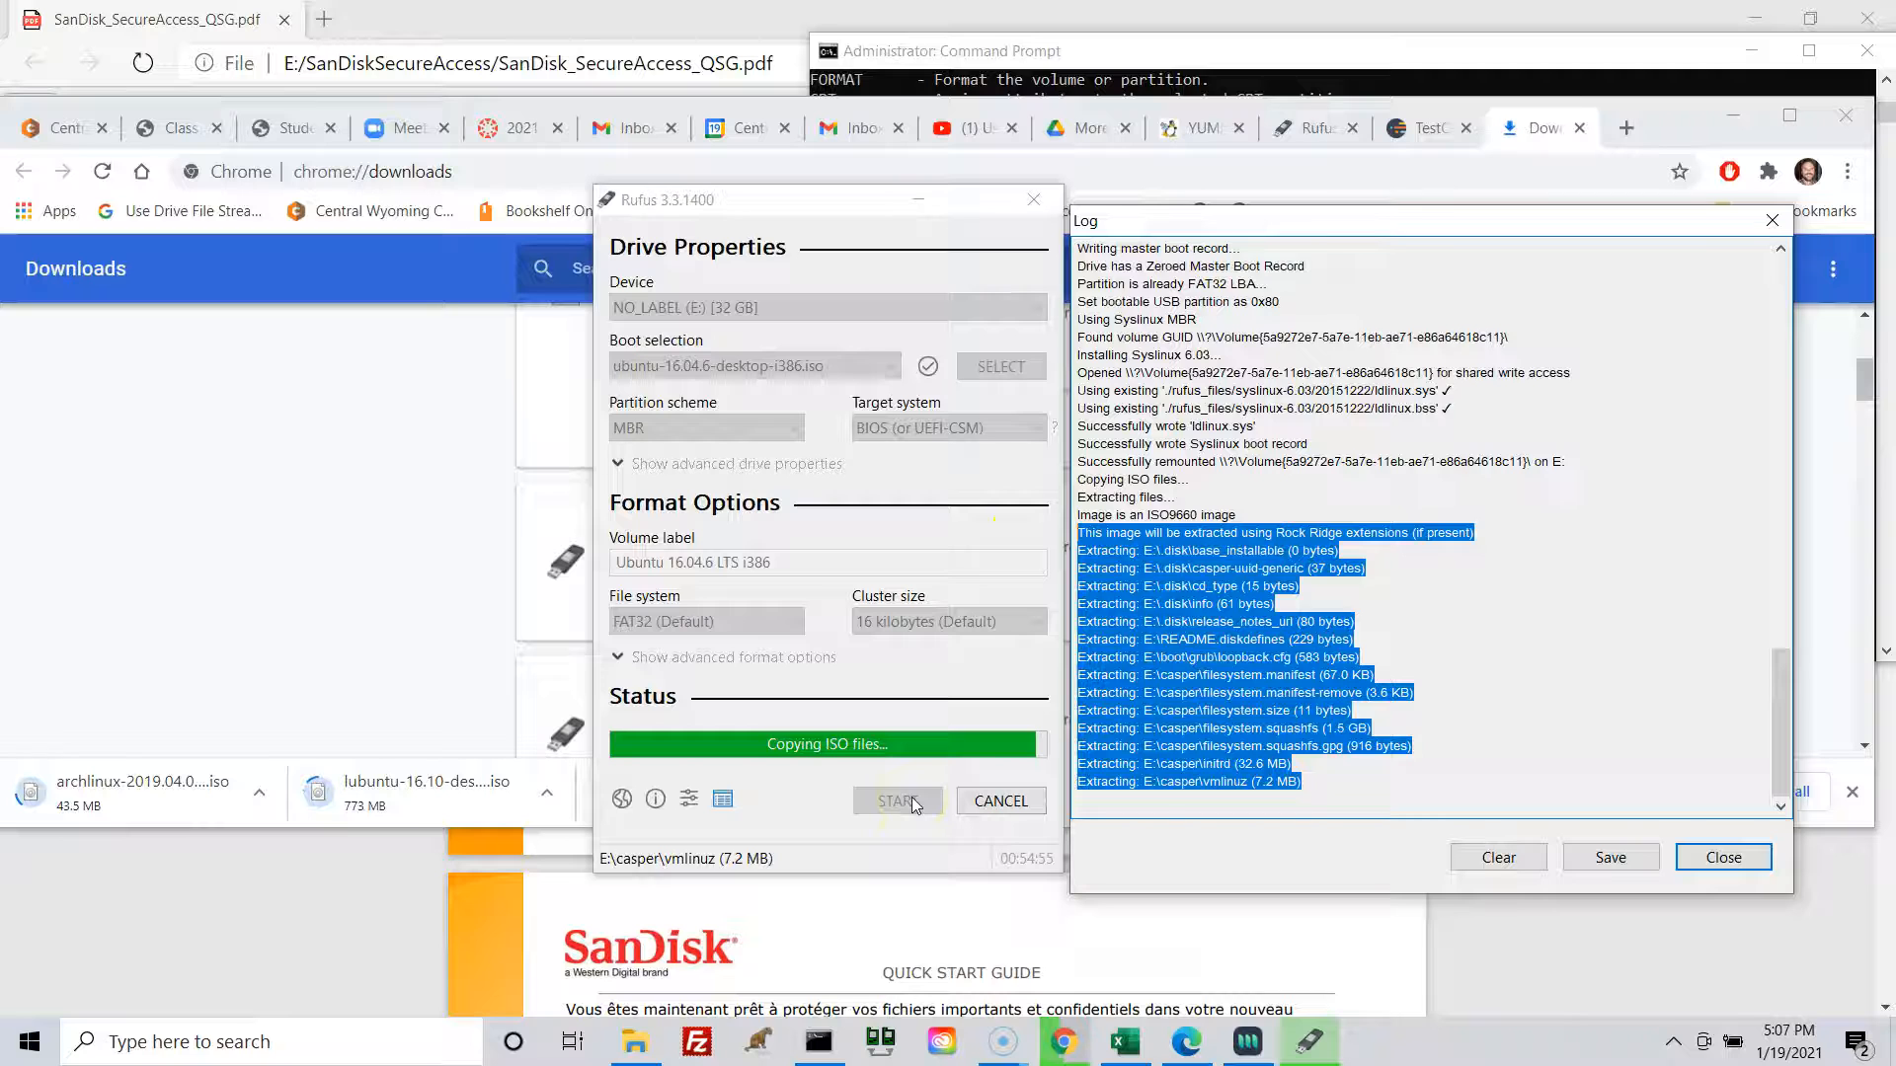
pyautogui.click(927, 789)
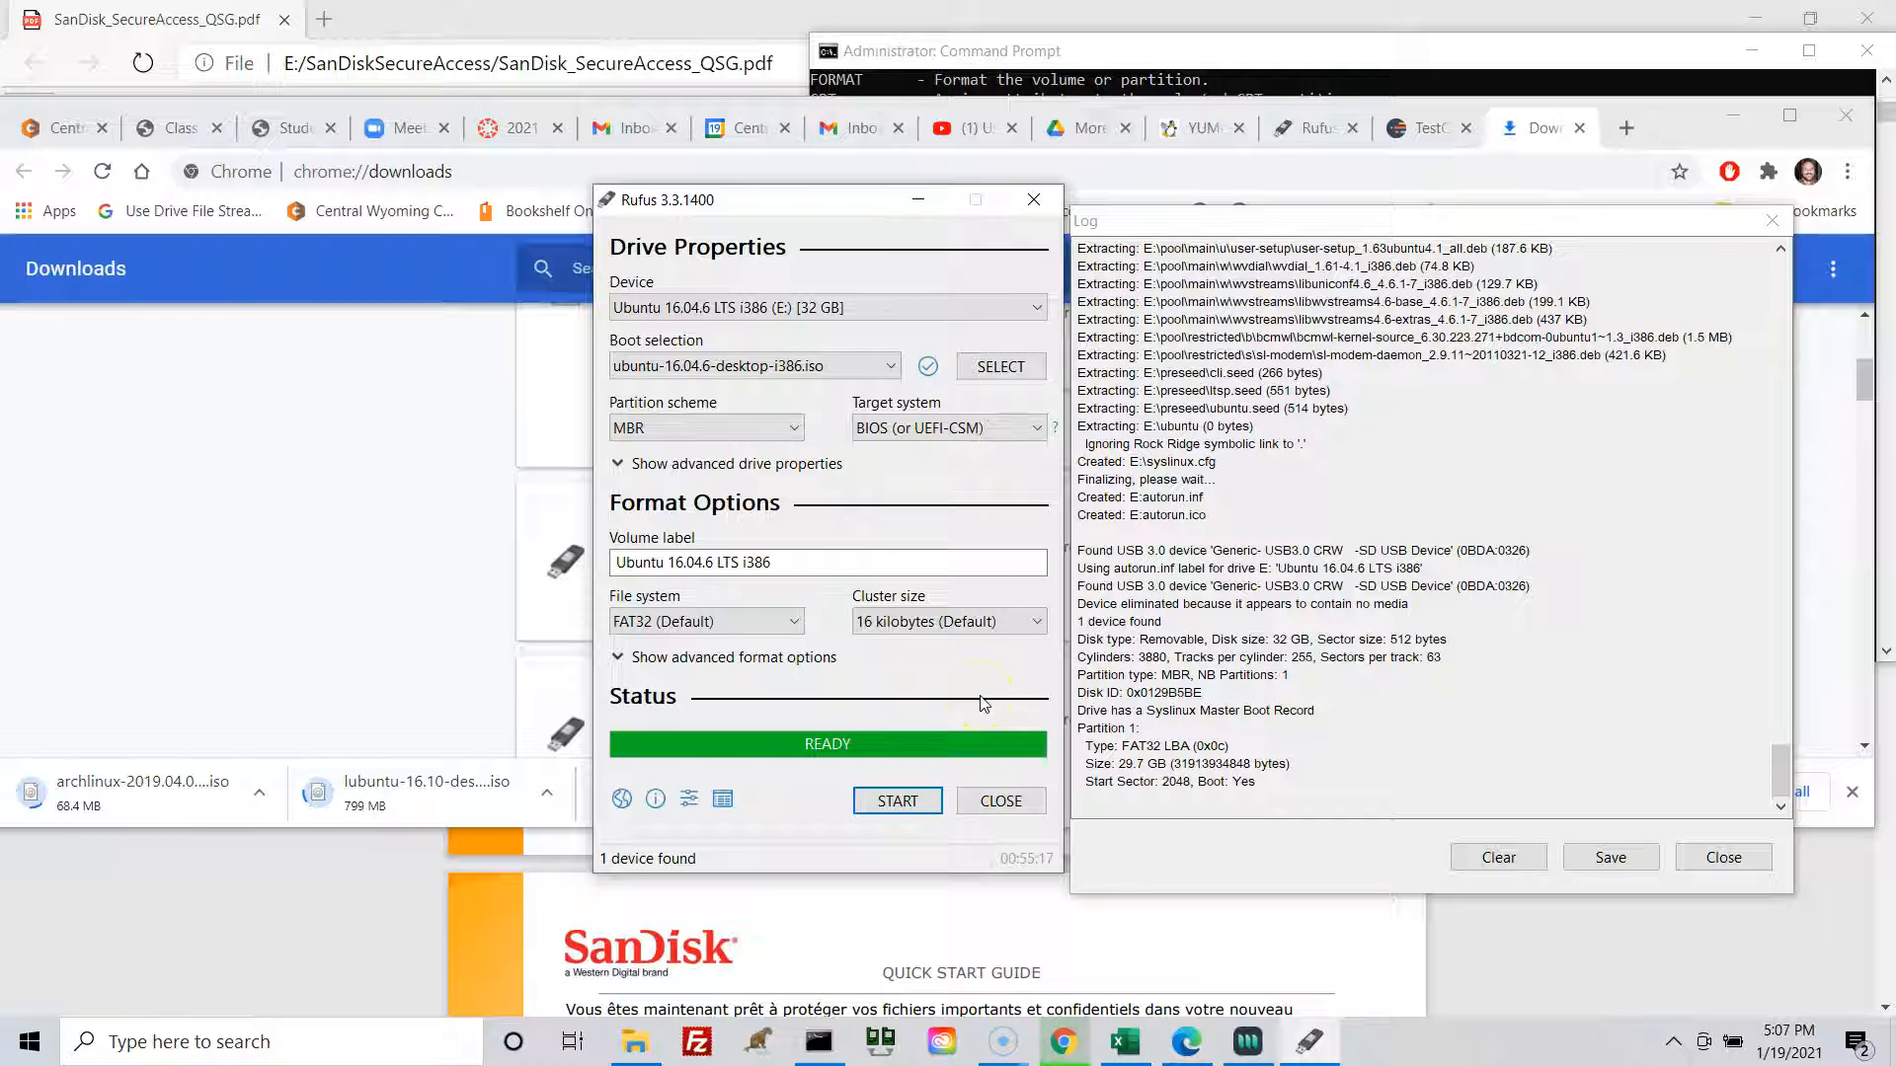
# Highlight the final log entries from the finalizing line onward, and close the log and Rufus
pyautogui.moveTo(1301, 792); pyautogui.dragTo(1079, 481)
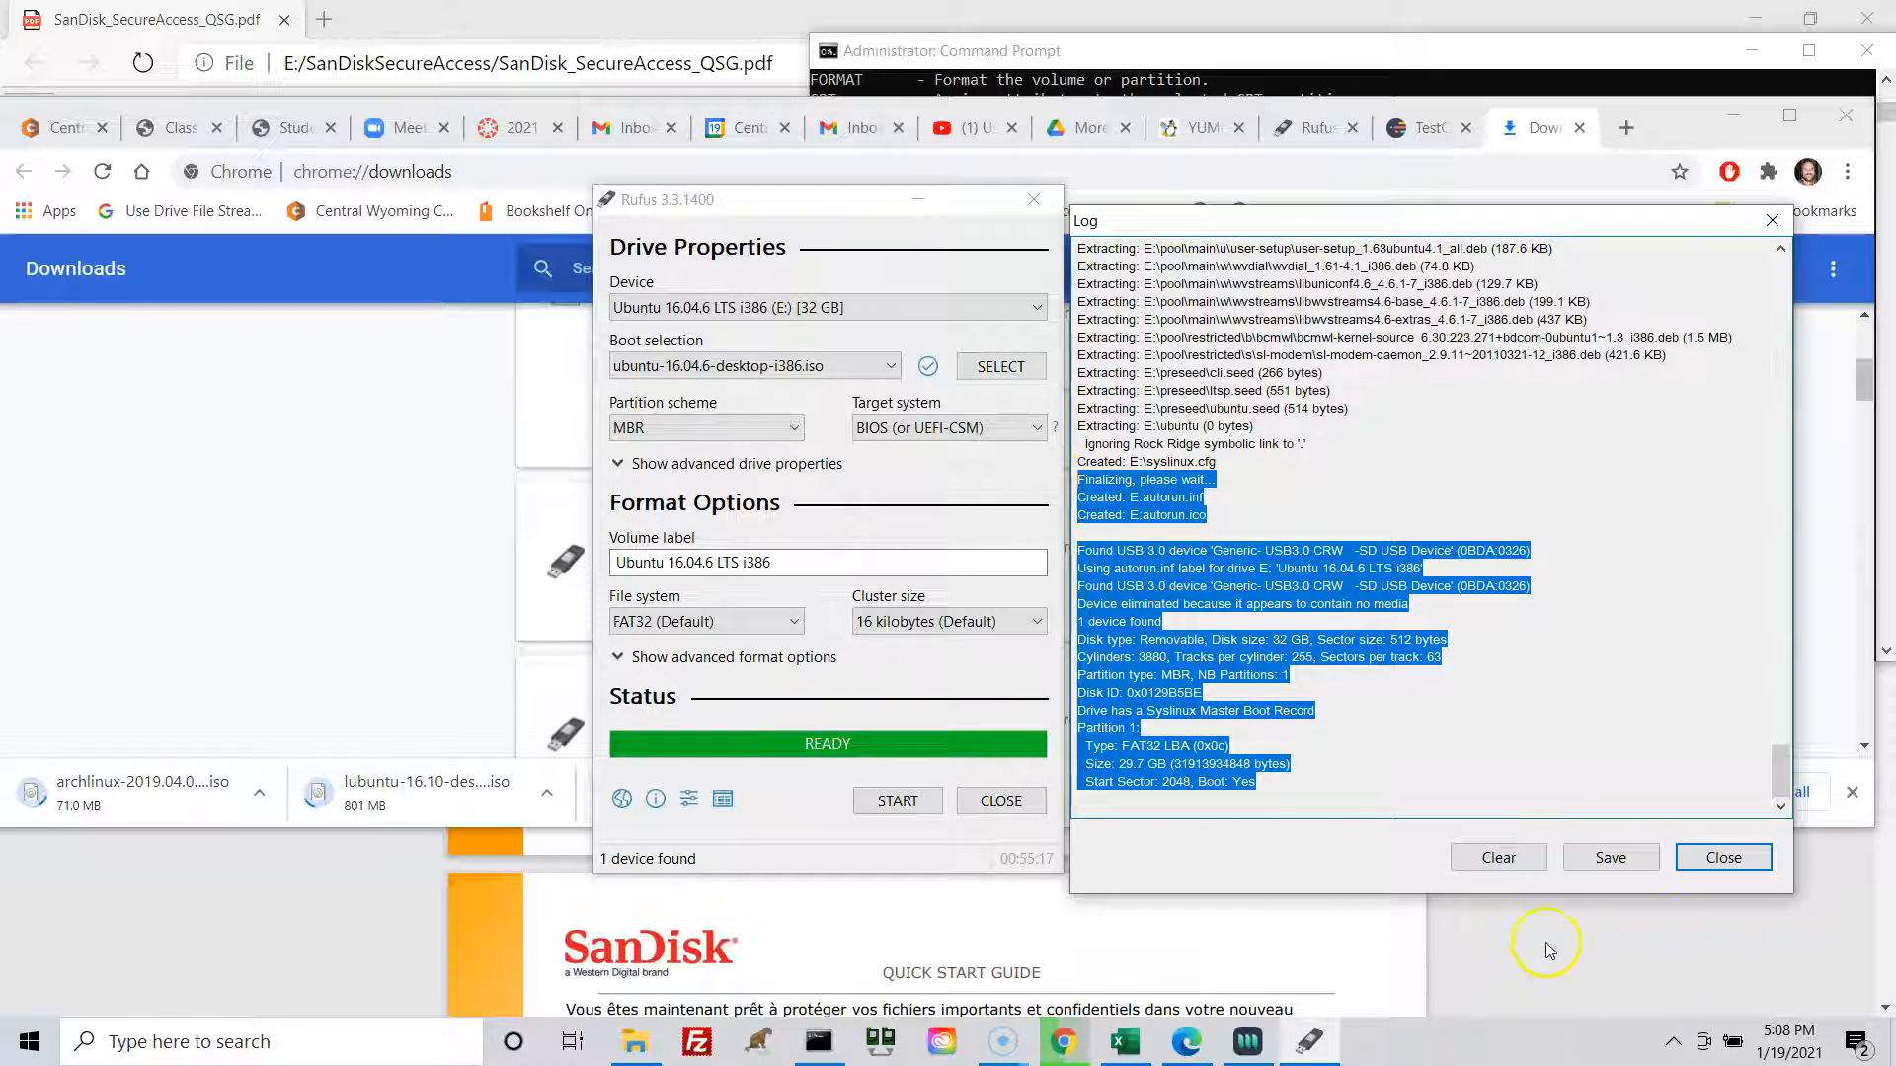
pyautogui.click(1723, 857)
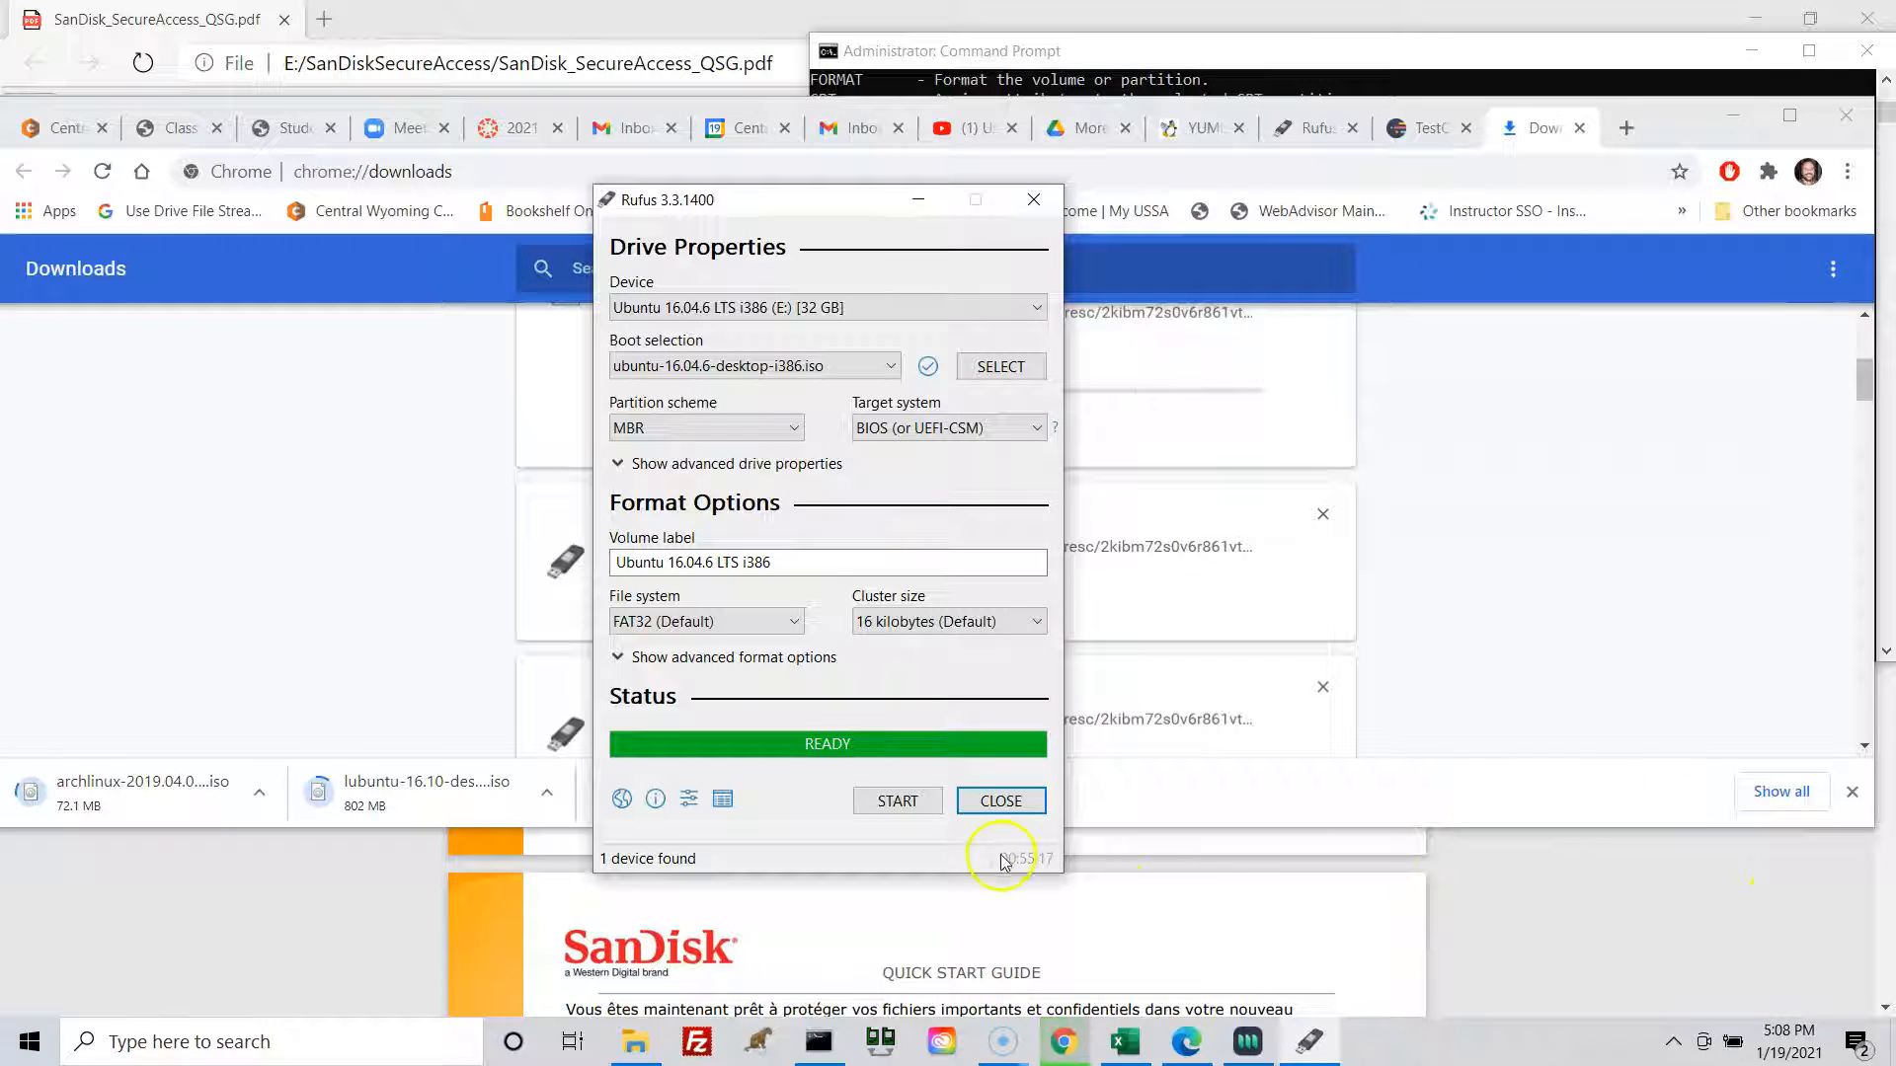
pyautogui.click(991, 802)
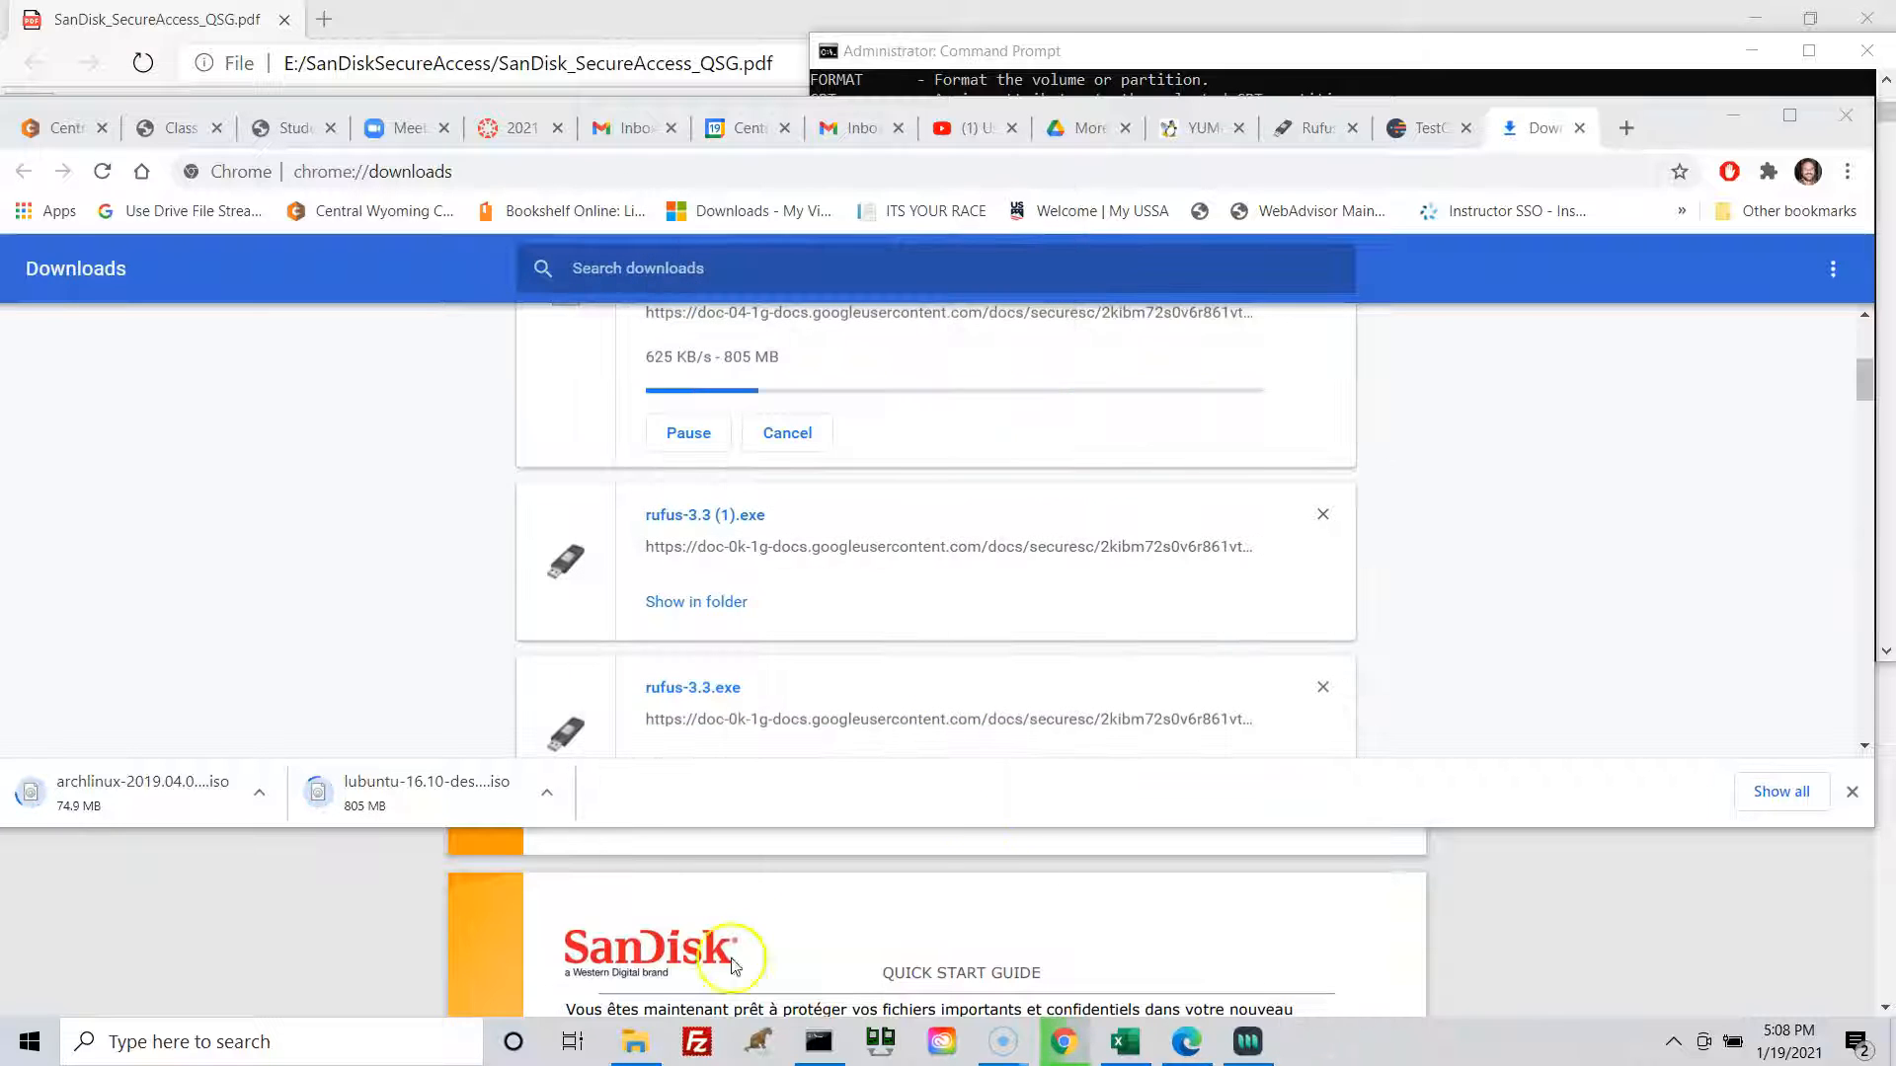
# Switch to File Explorer to view the USB drive's files and open the format settings for UBUNTU 16_0 (E:)
pyautogui.click(604, 1056)
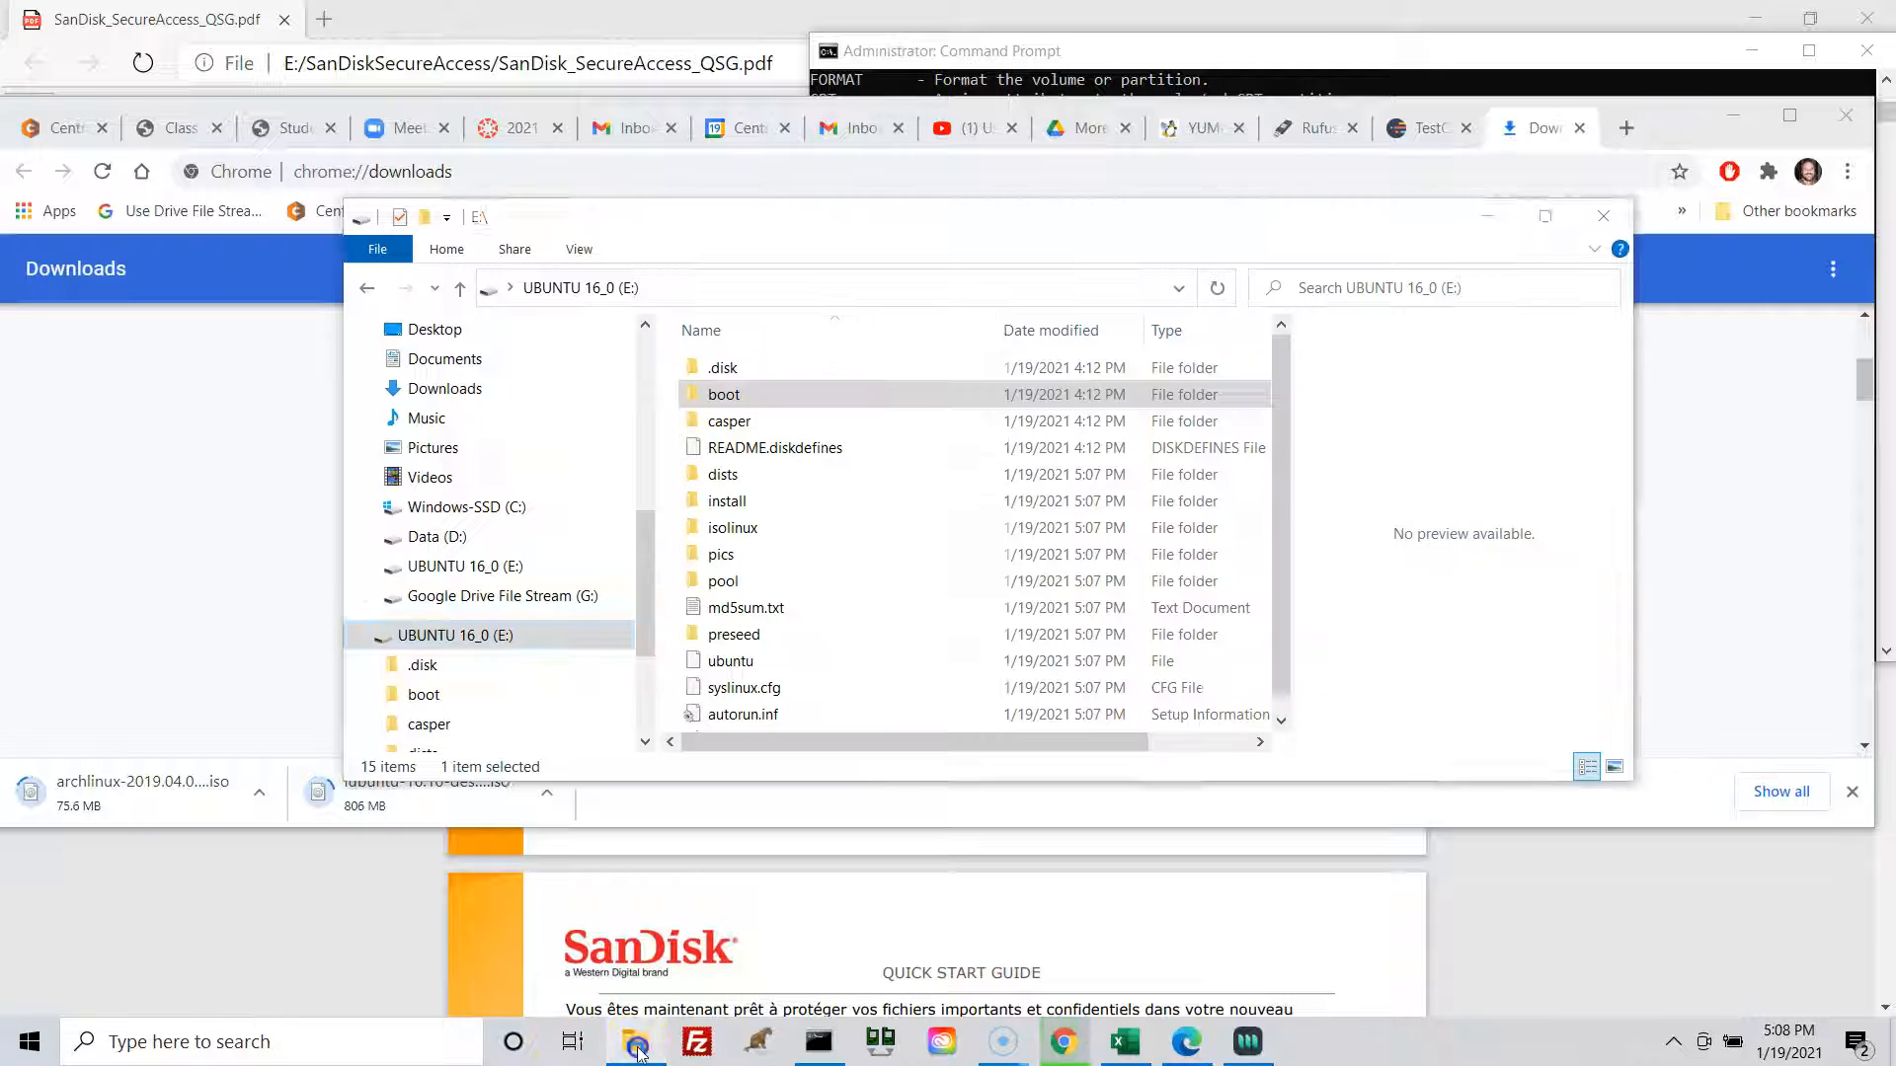
pyautogui.rightClick(416, 644)
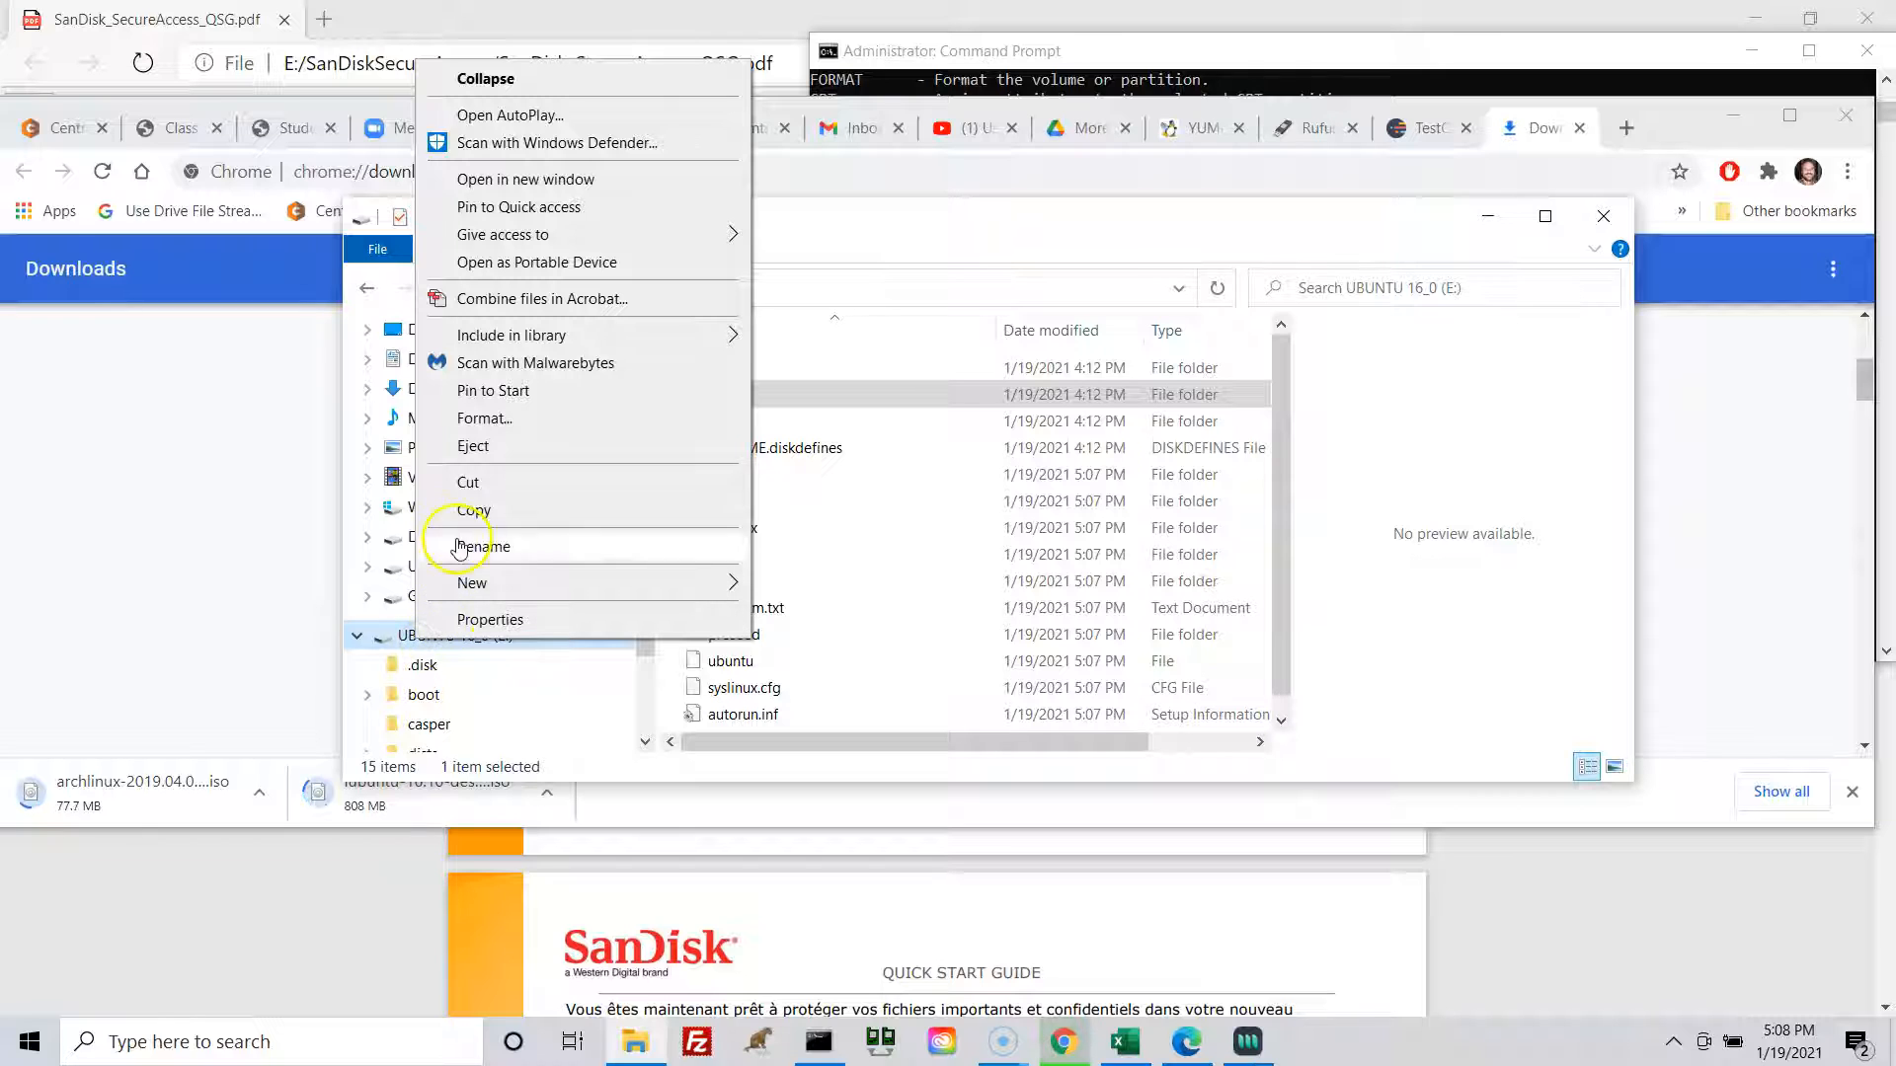
pyautogui.click(484, 418)
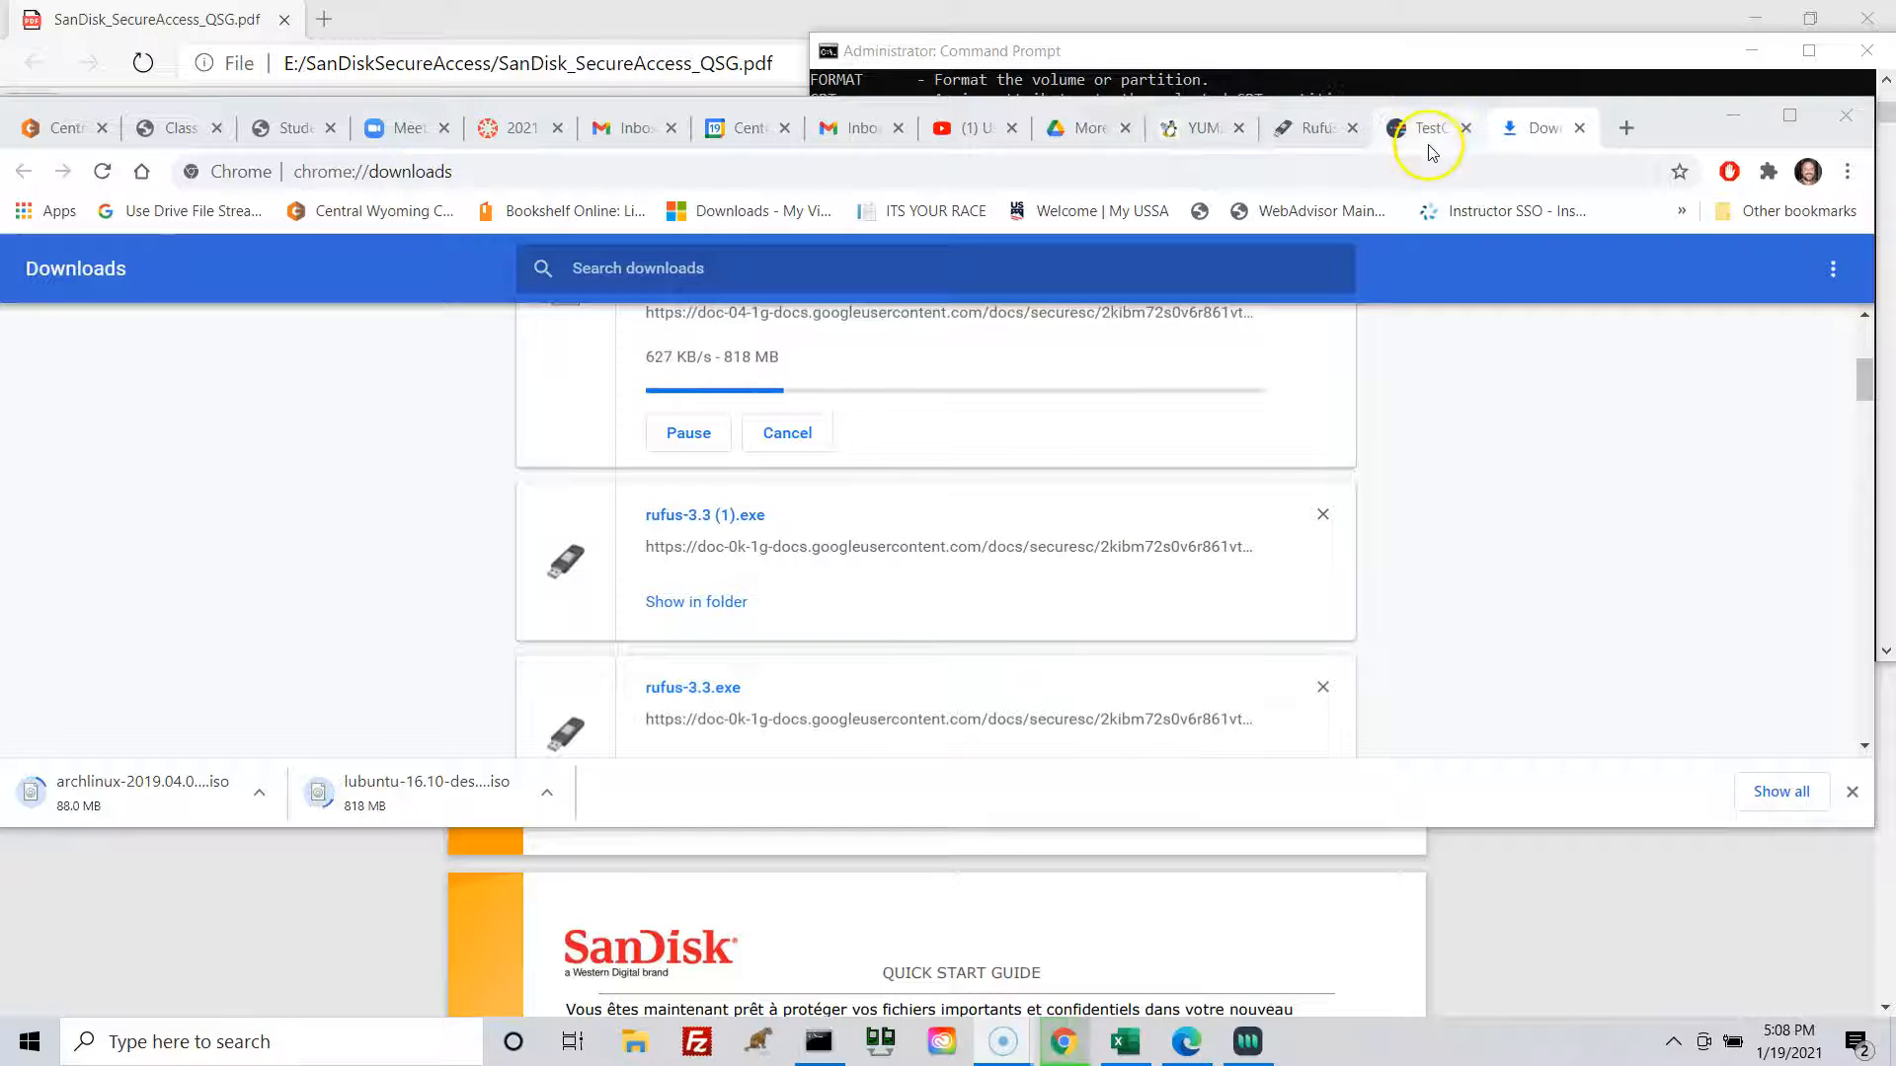
# Bring up the YUMI Multiboot USB Creator page in a maximized Chrome window and highlight YUMI in its heading
pyautogui.click(1185, 128)
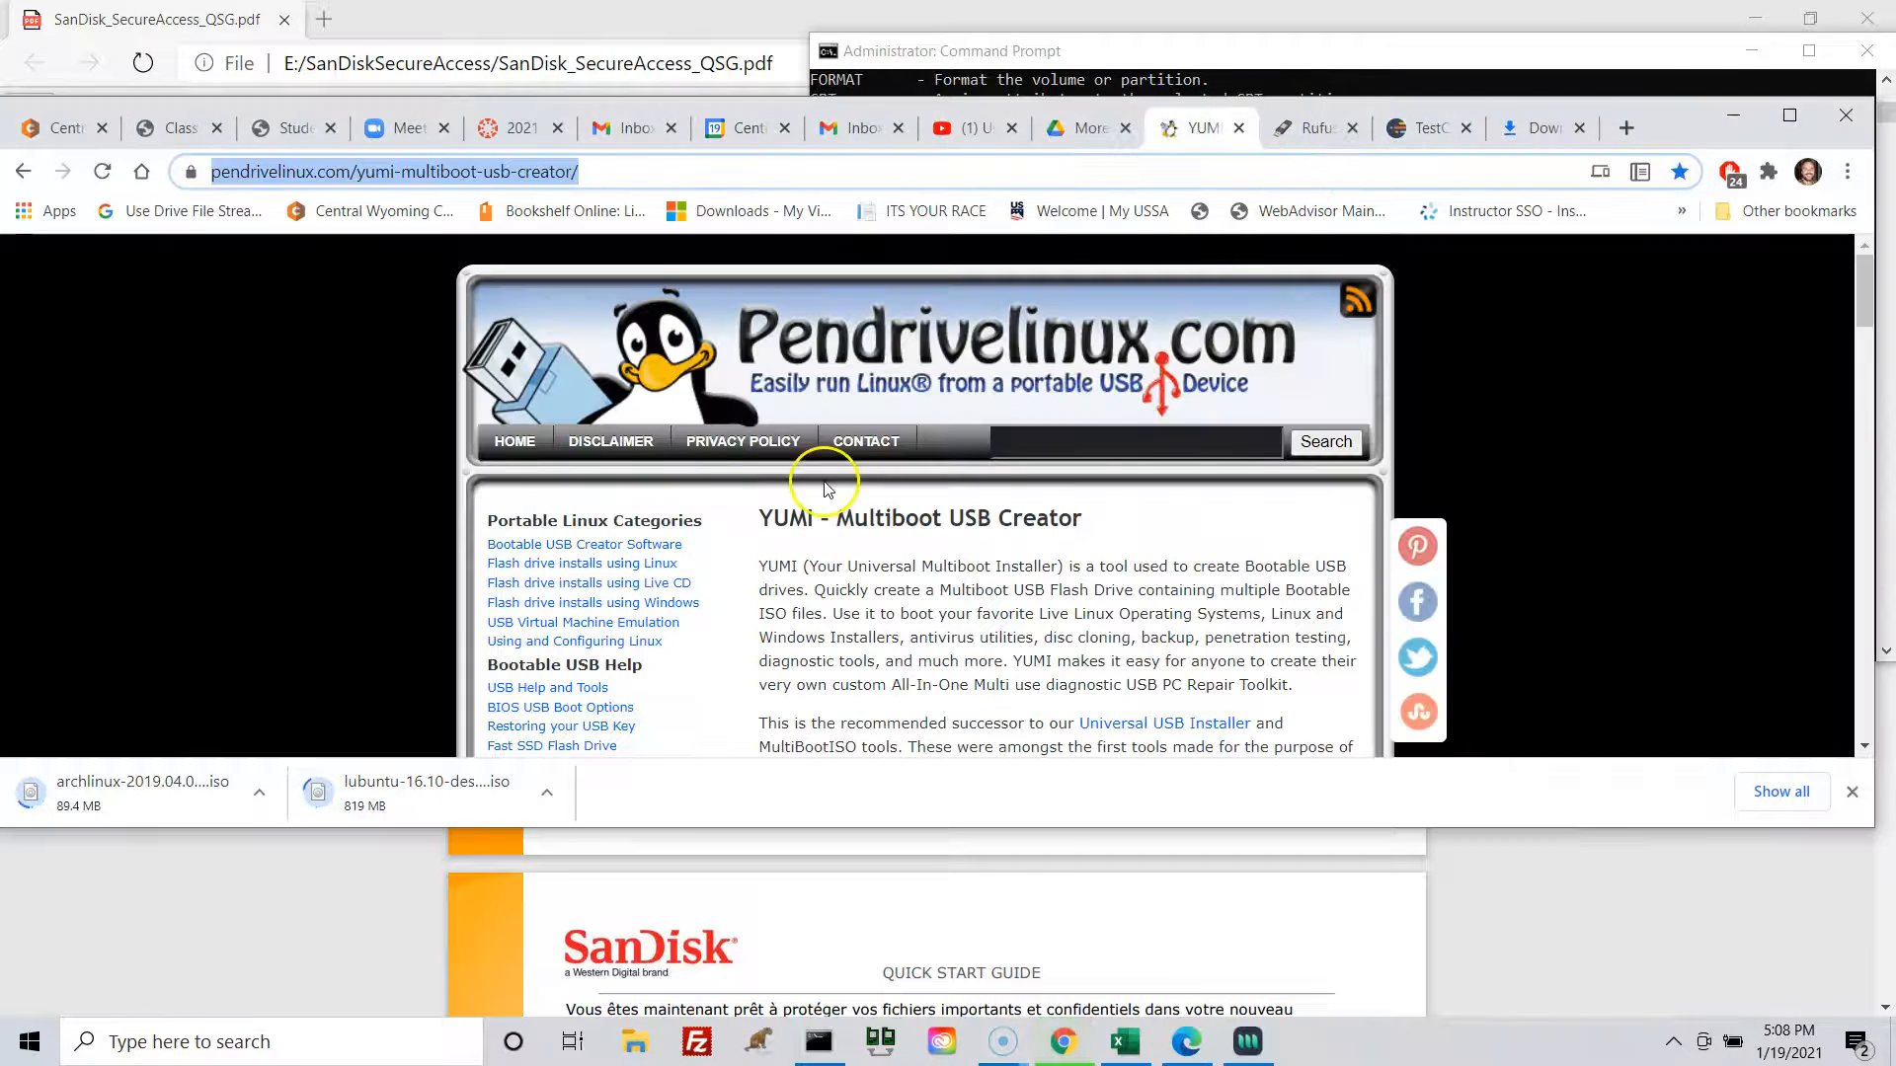
pyautogui.click(1789, 114)
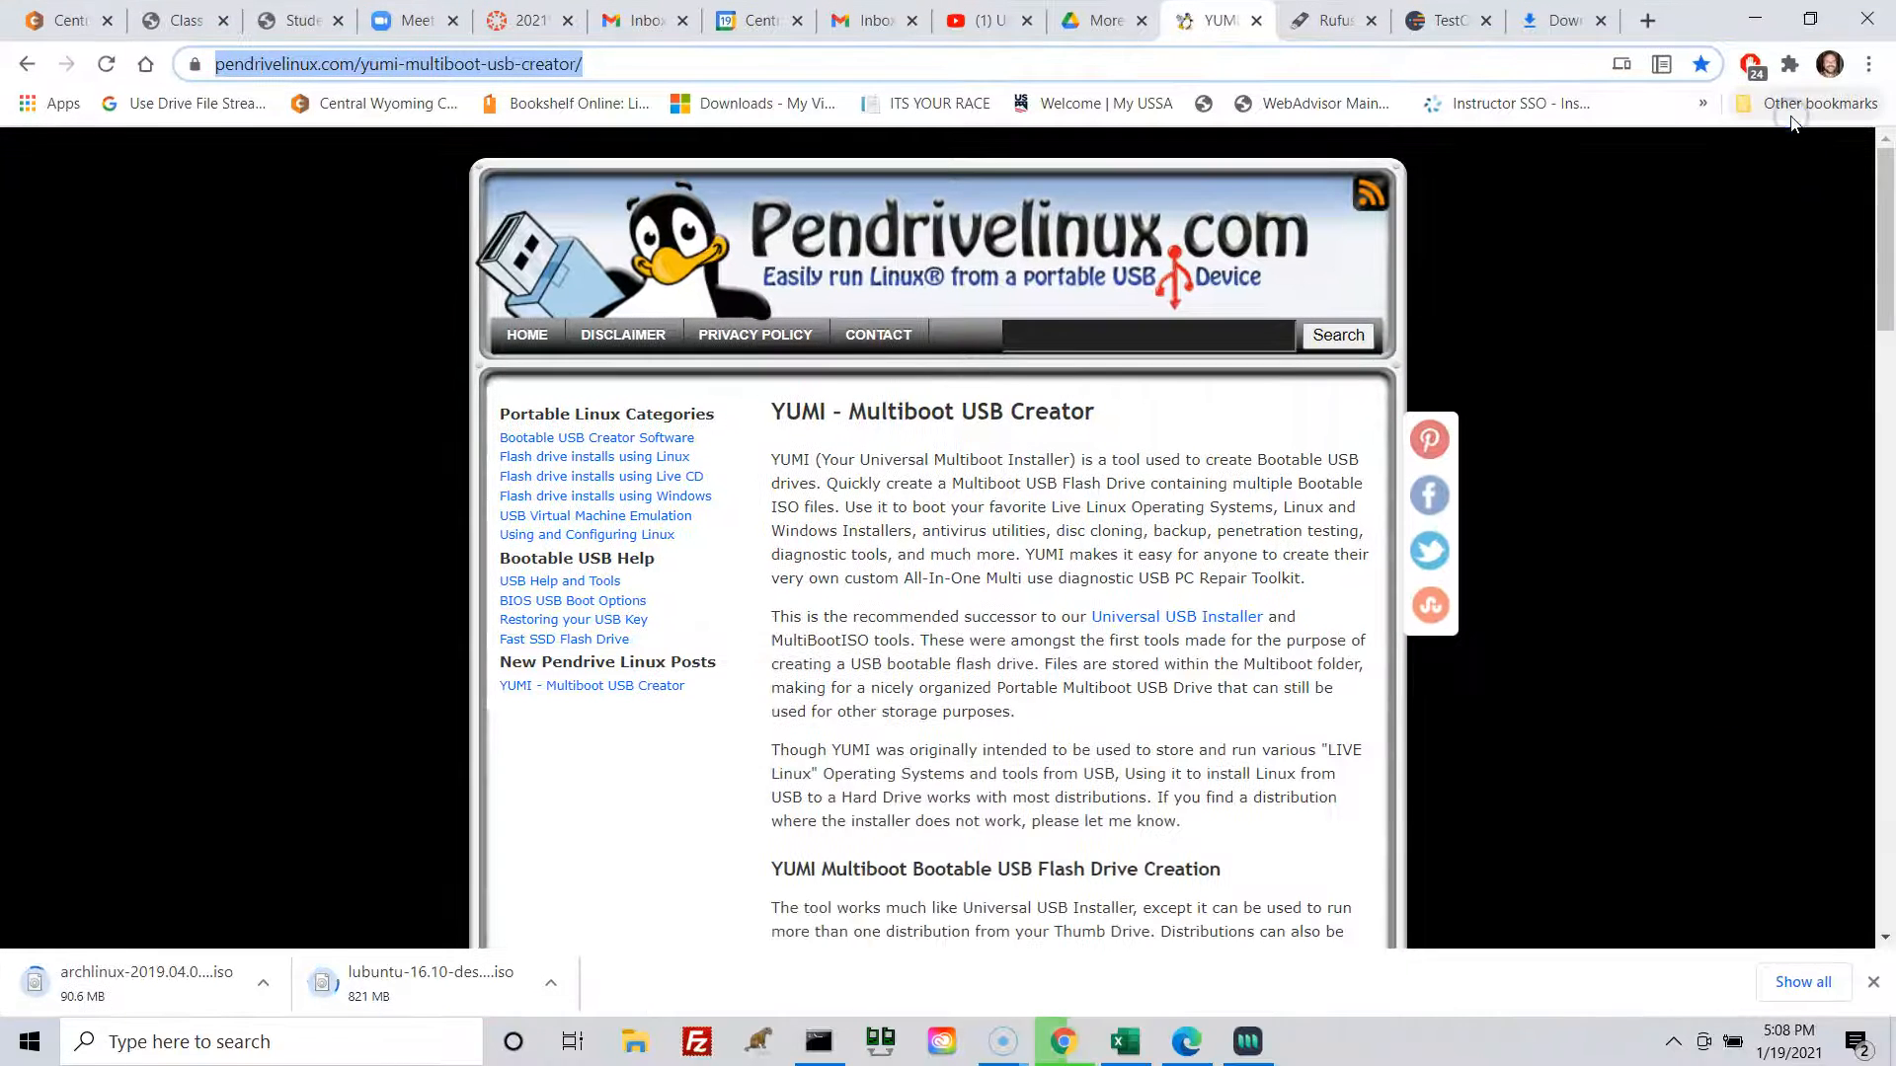
pyautogui.click(859, 381)
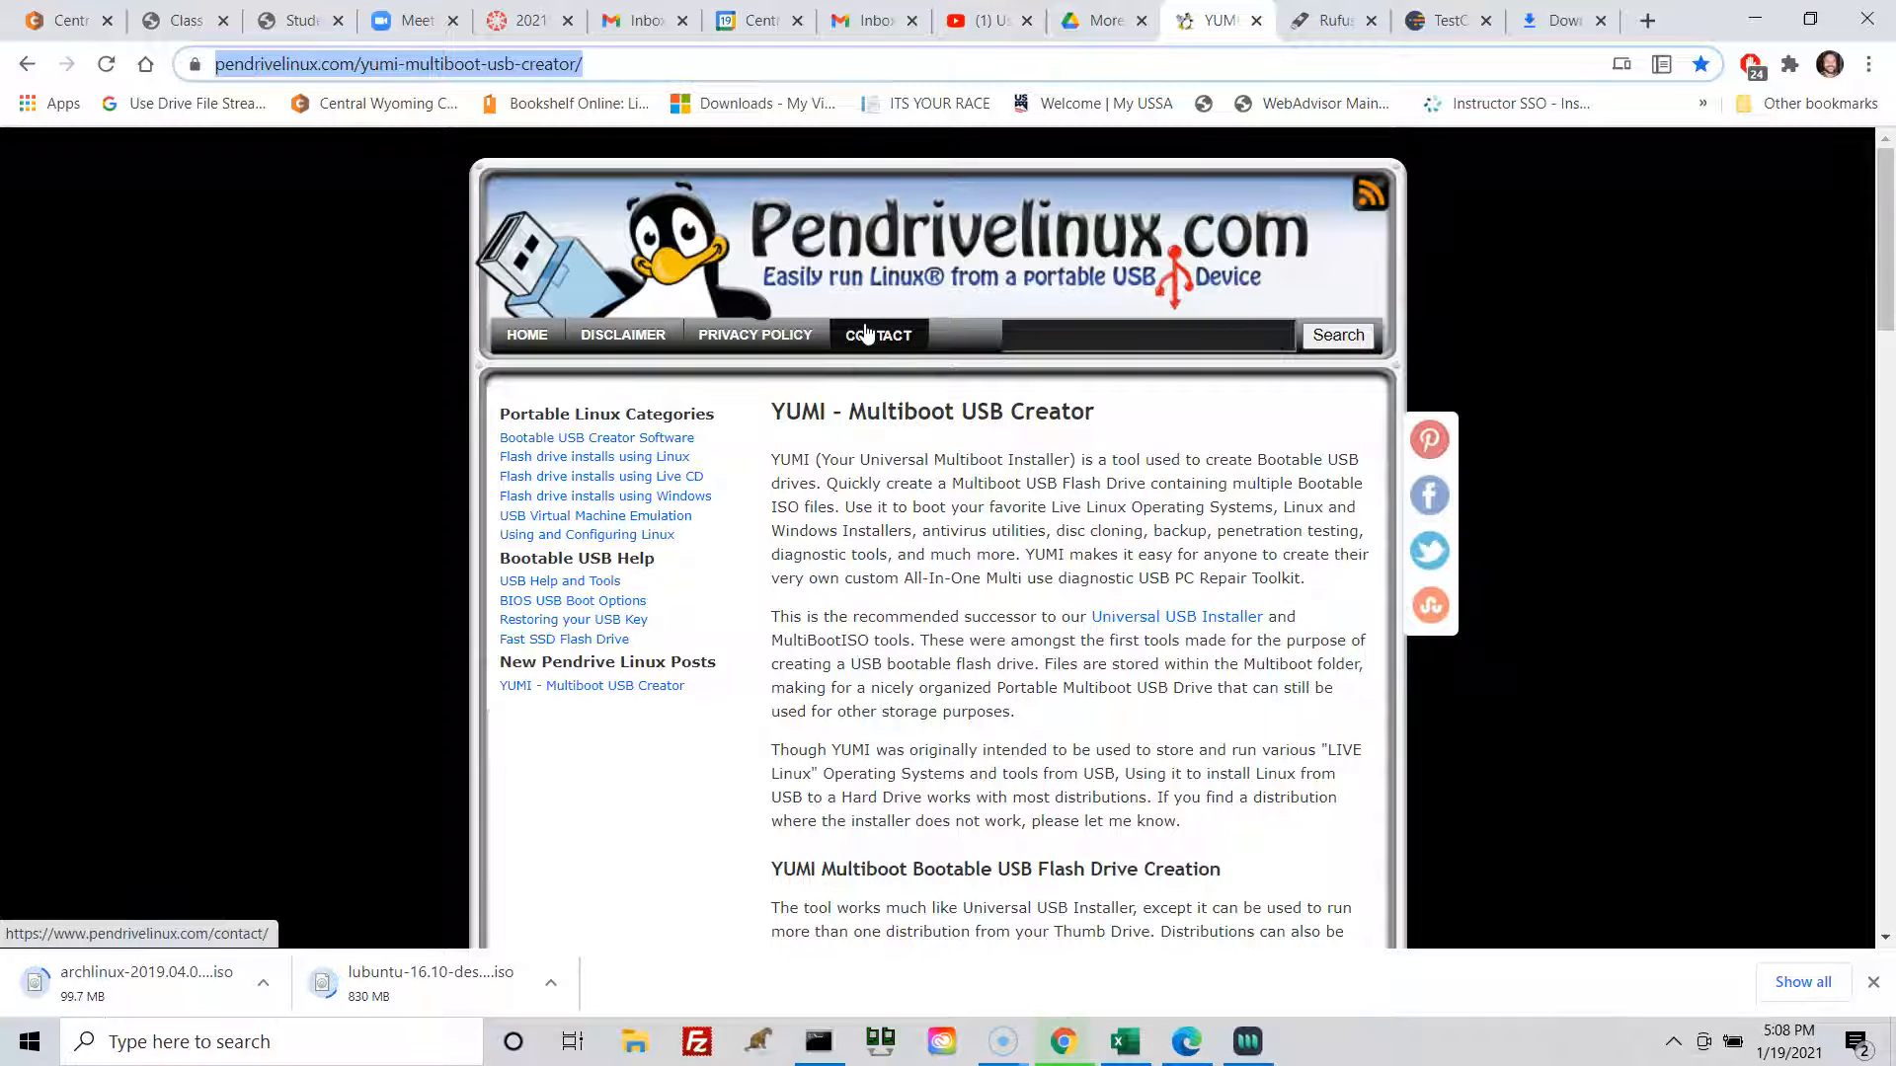
pyautogui.moveTo(835, 413); pyautogui.dragTo(750, 411)
pyautogui.click(793, 395)
pyautogui.doubleClick(794, 404)
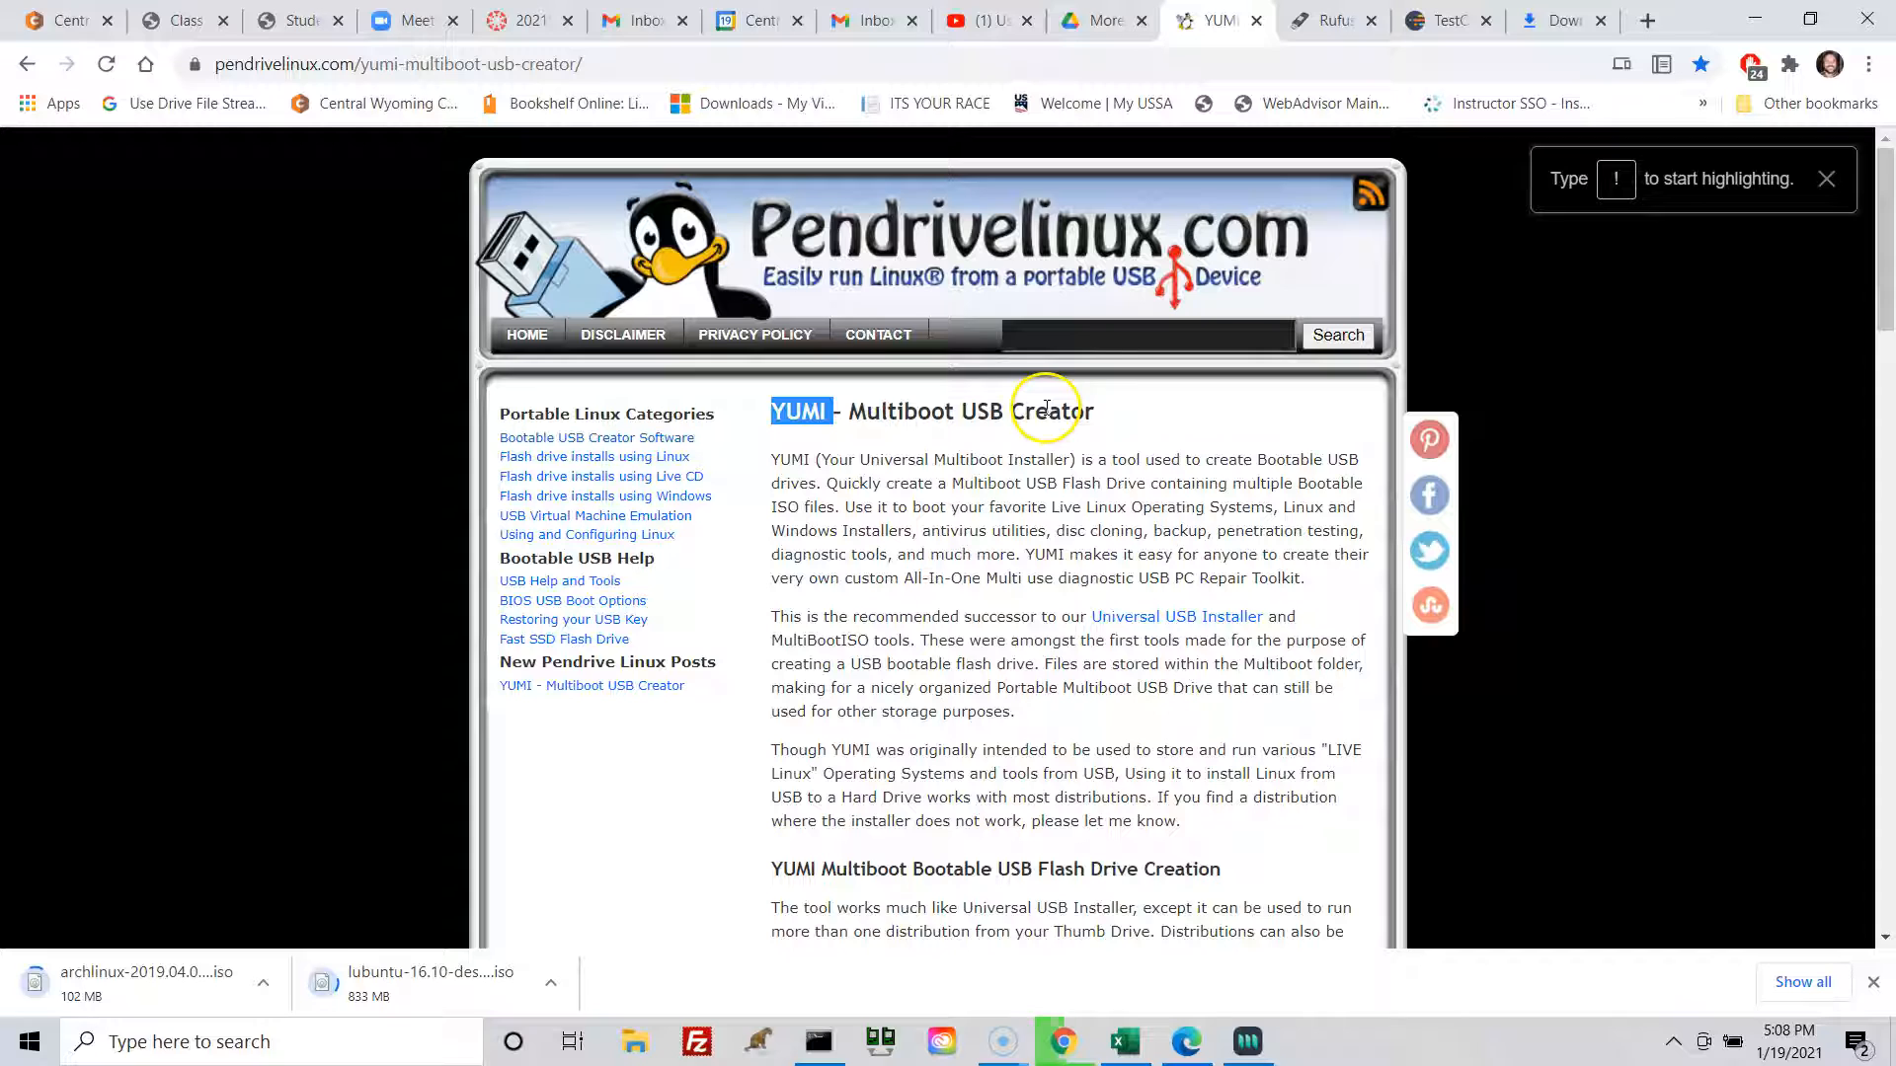